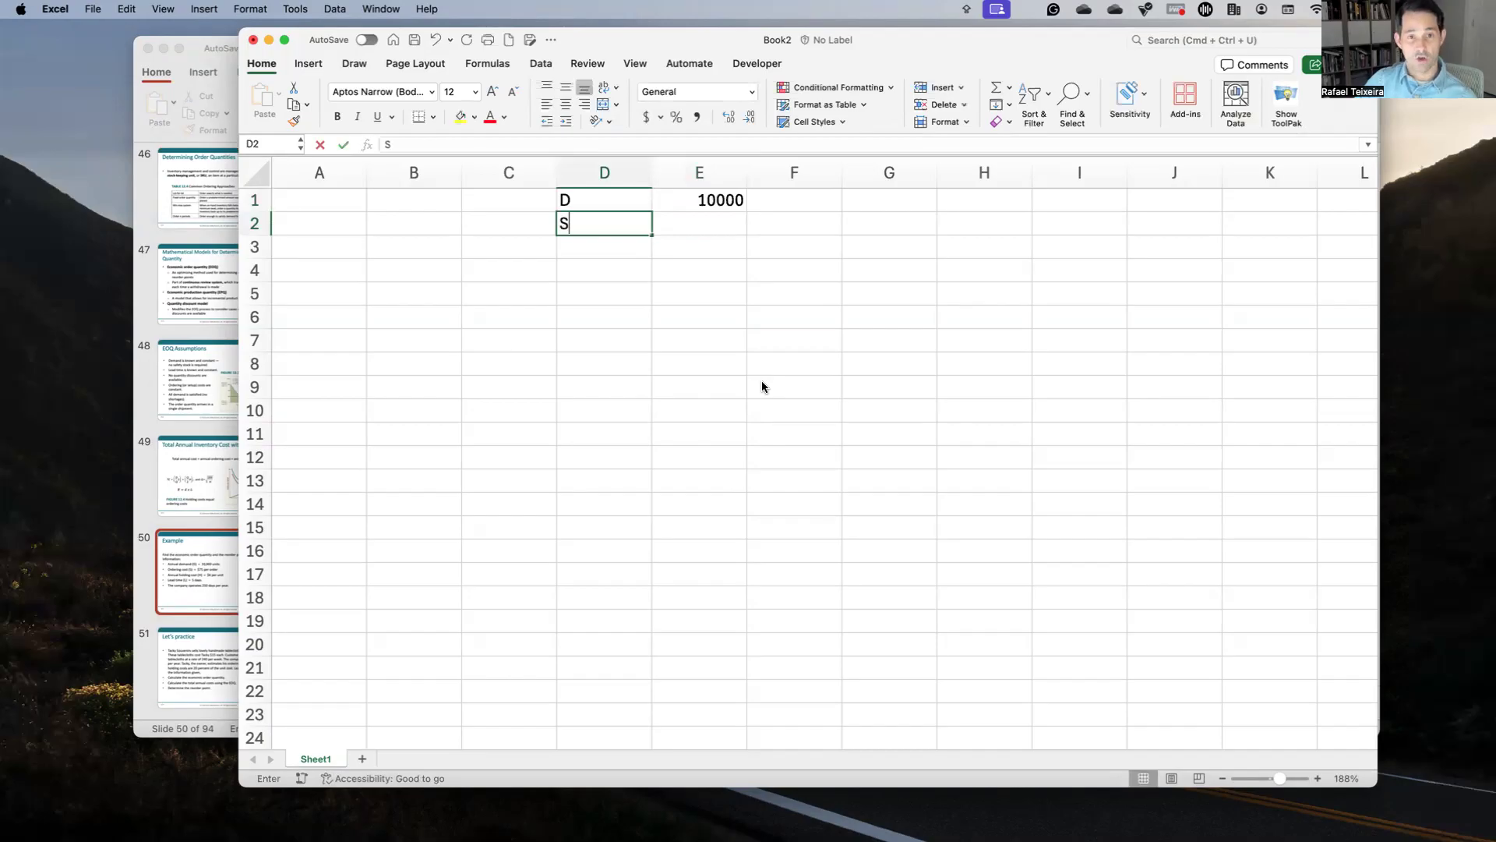
Step: Enter ordering cost S as 75 with the unit 'dollars per order'
key(Tab)
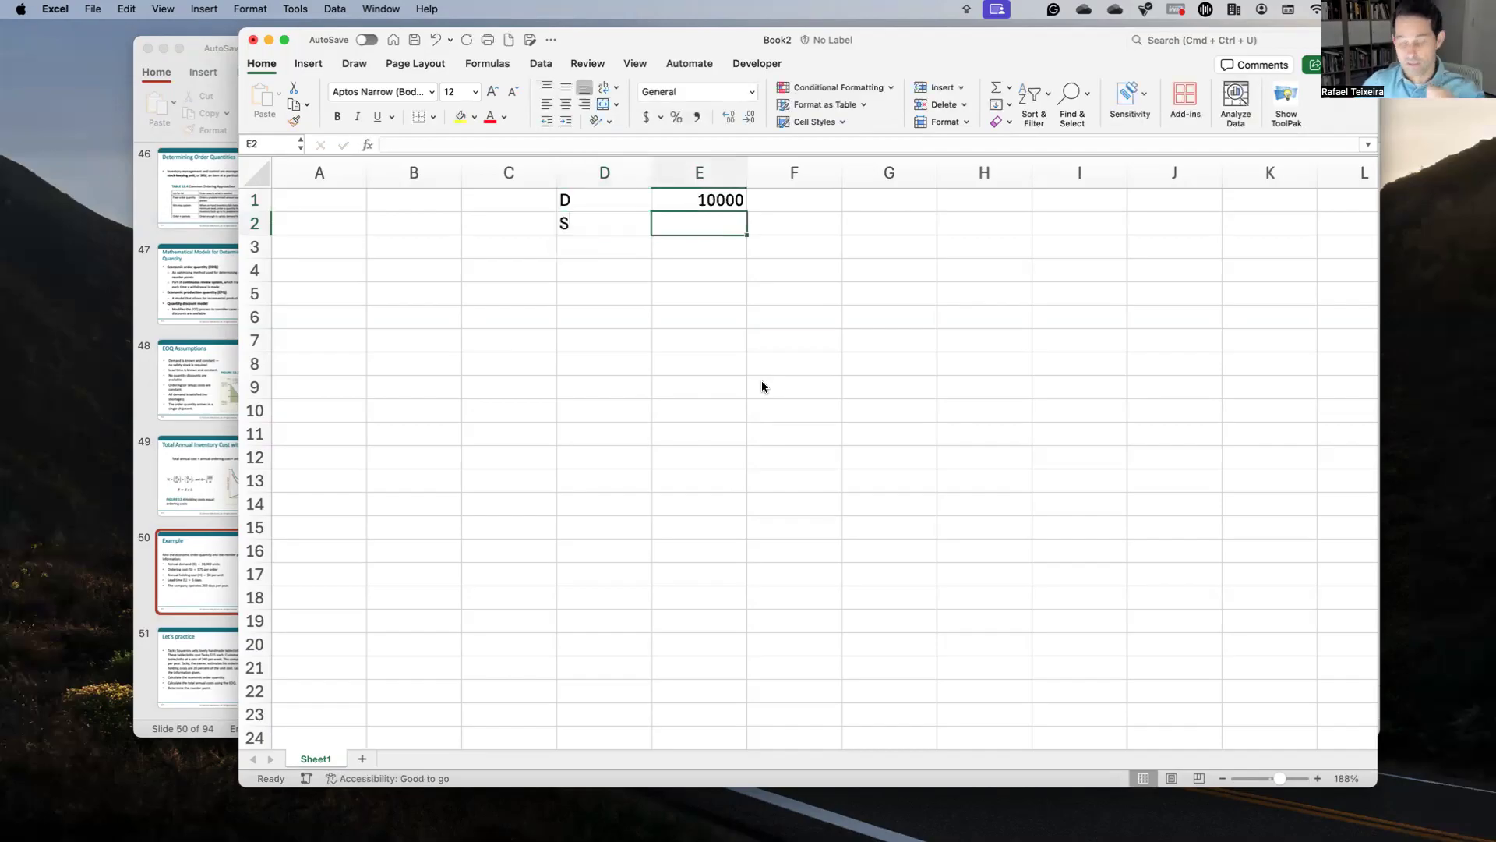
text(75)
key(Tab)
text(DOL)
key(BackSpace)
key(BackSpace)
key(BackSpace)
text(dollar)
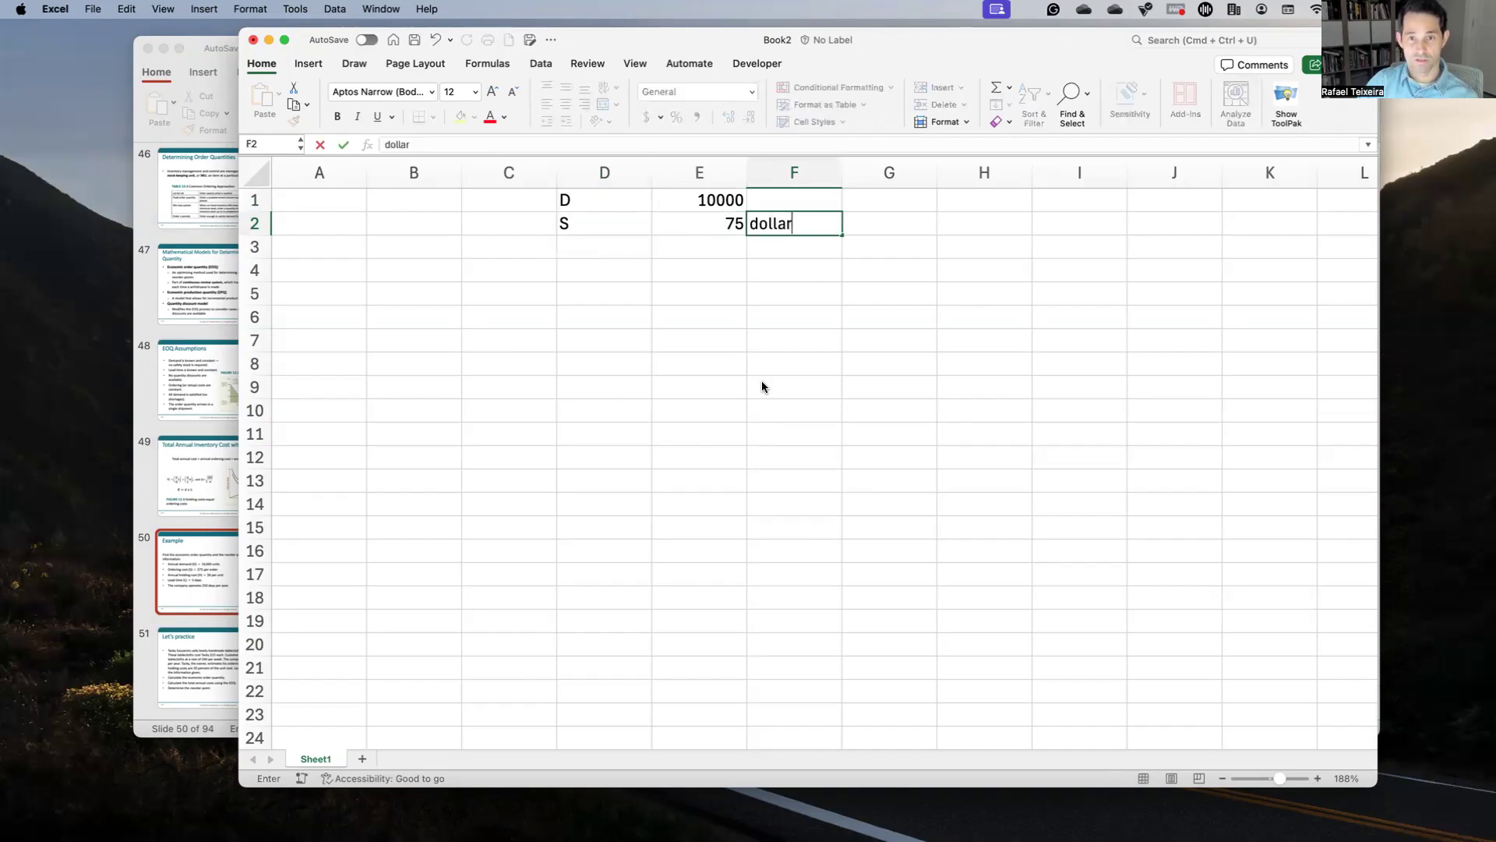
text(s per order)
key(Up)
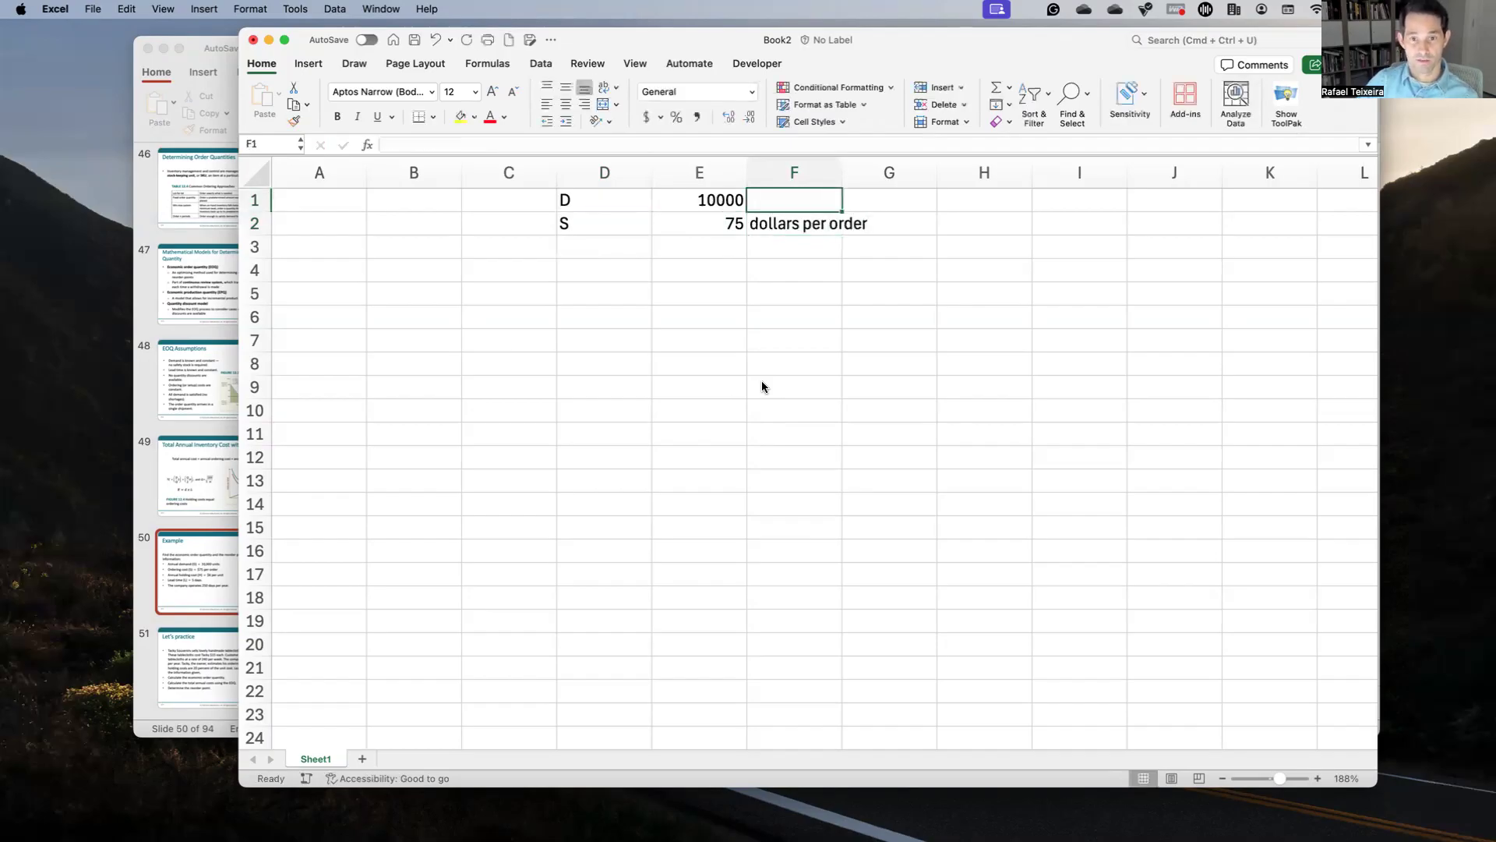
Step: Label annual demand's unit as 'units per year' in F1
text(units per ue)
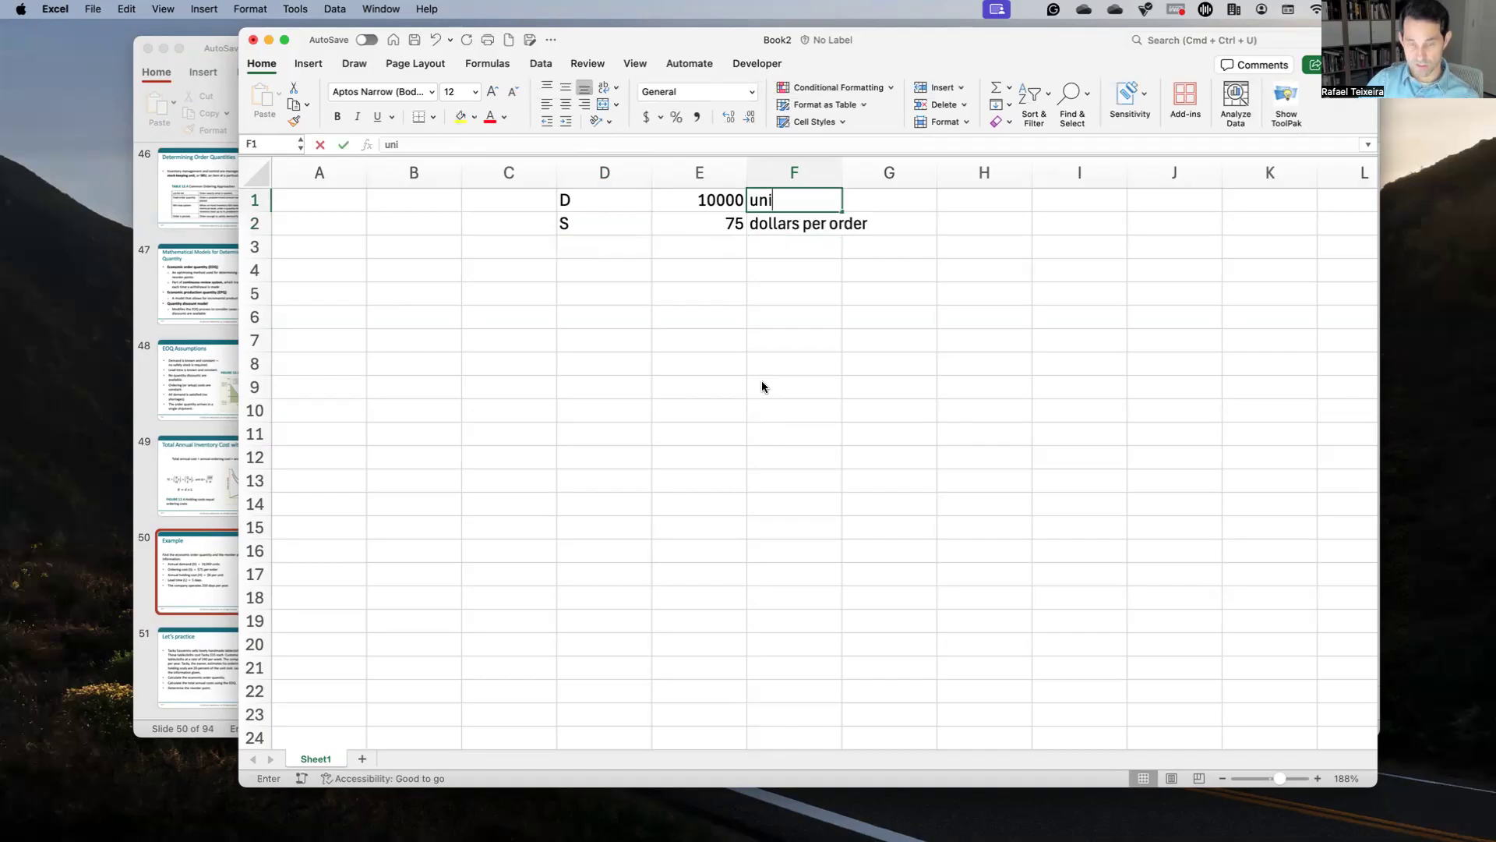
key(BackSpace)
key(BackSpace)
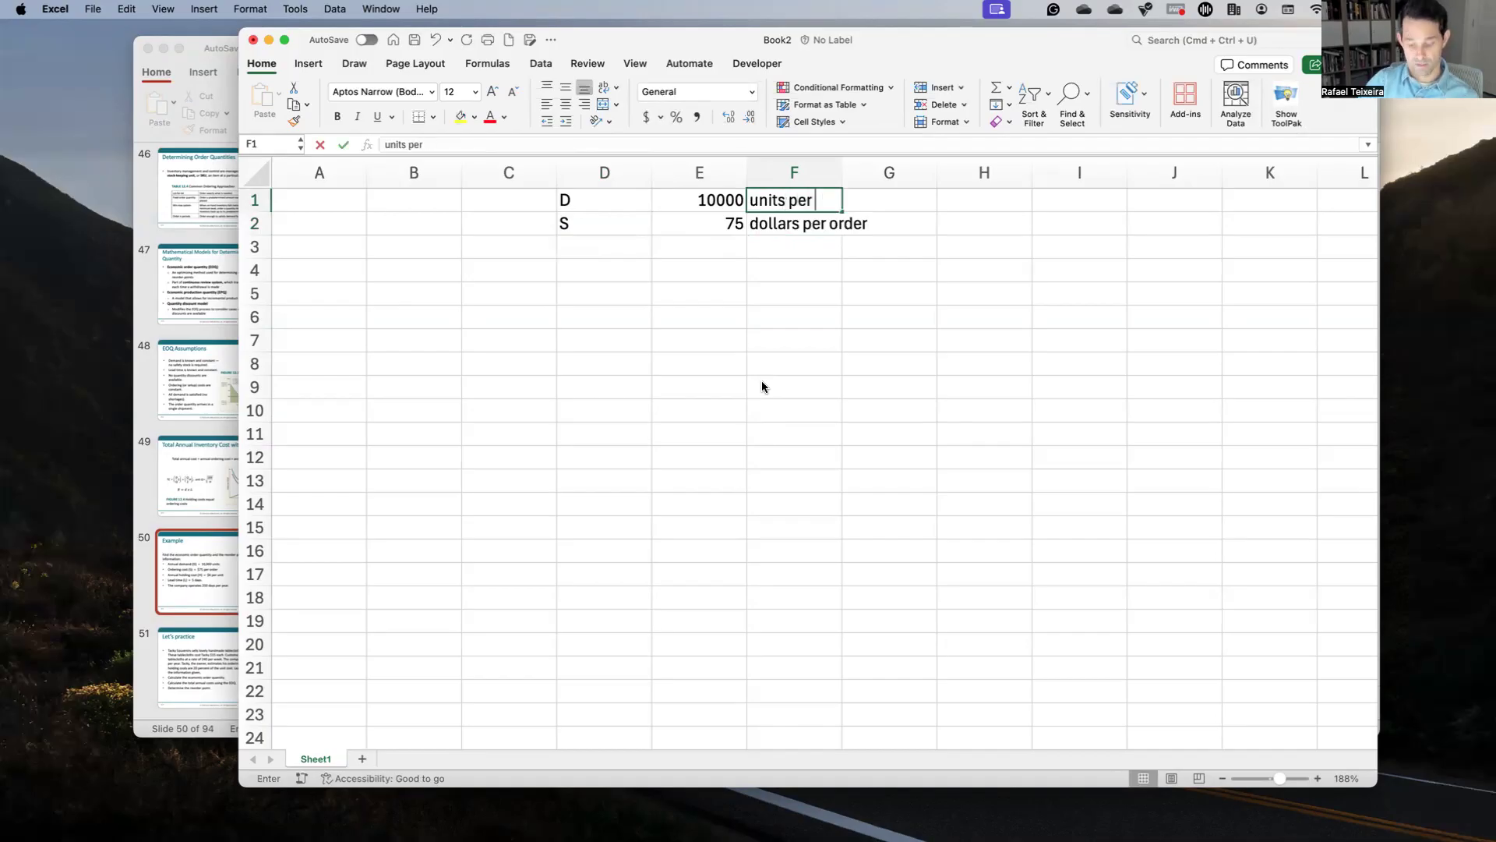
text(year)
key(Return)
Step: Center the symbol labels in column D
key(Down)
key(Left)
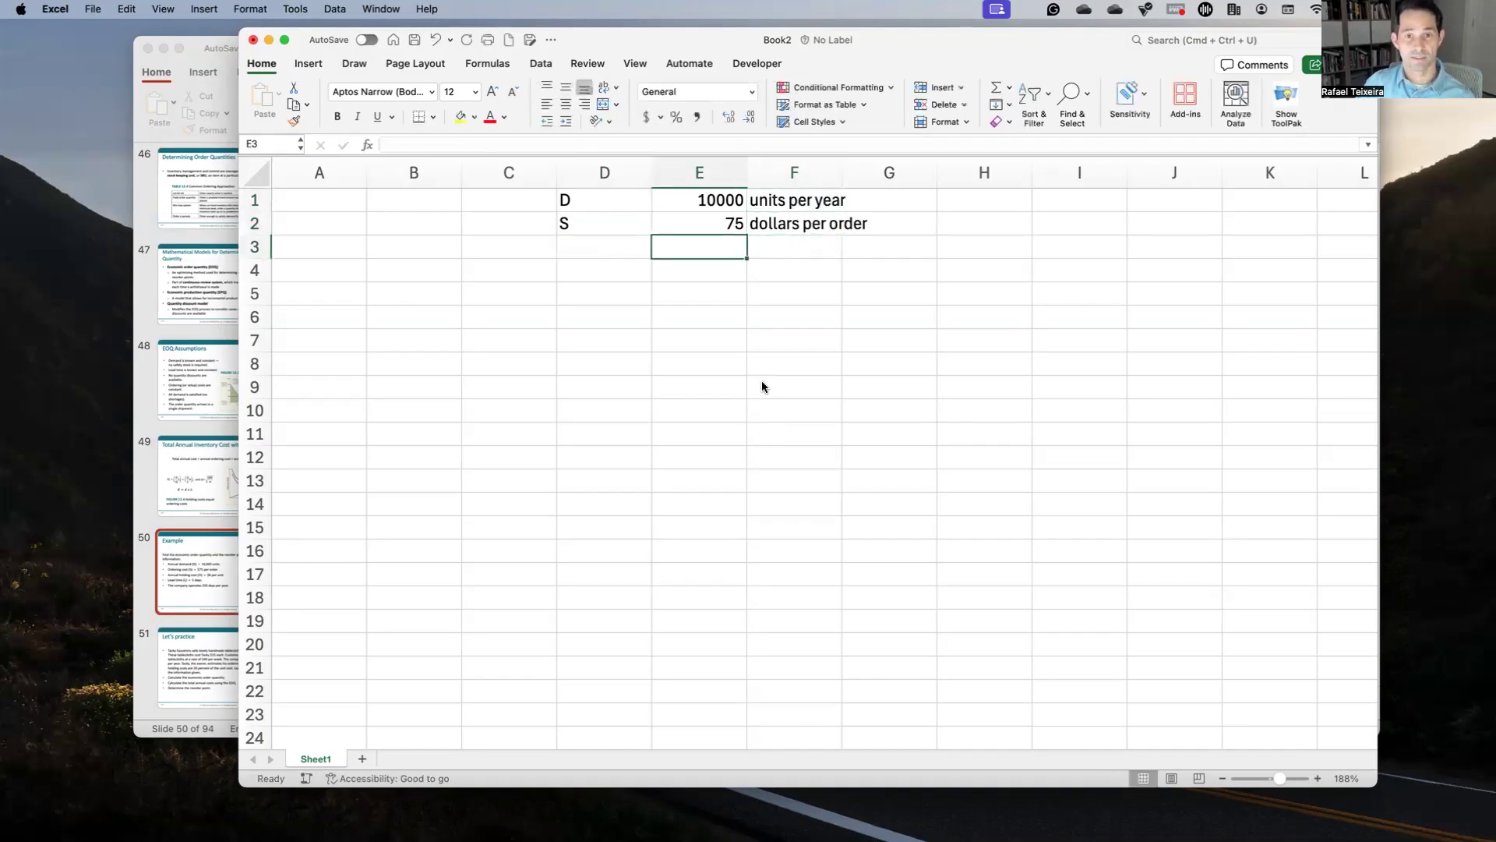
click(604, 173)
click(568, 100)
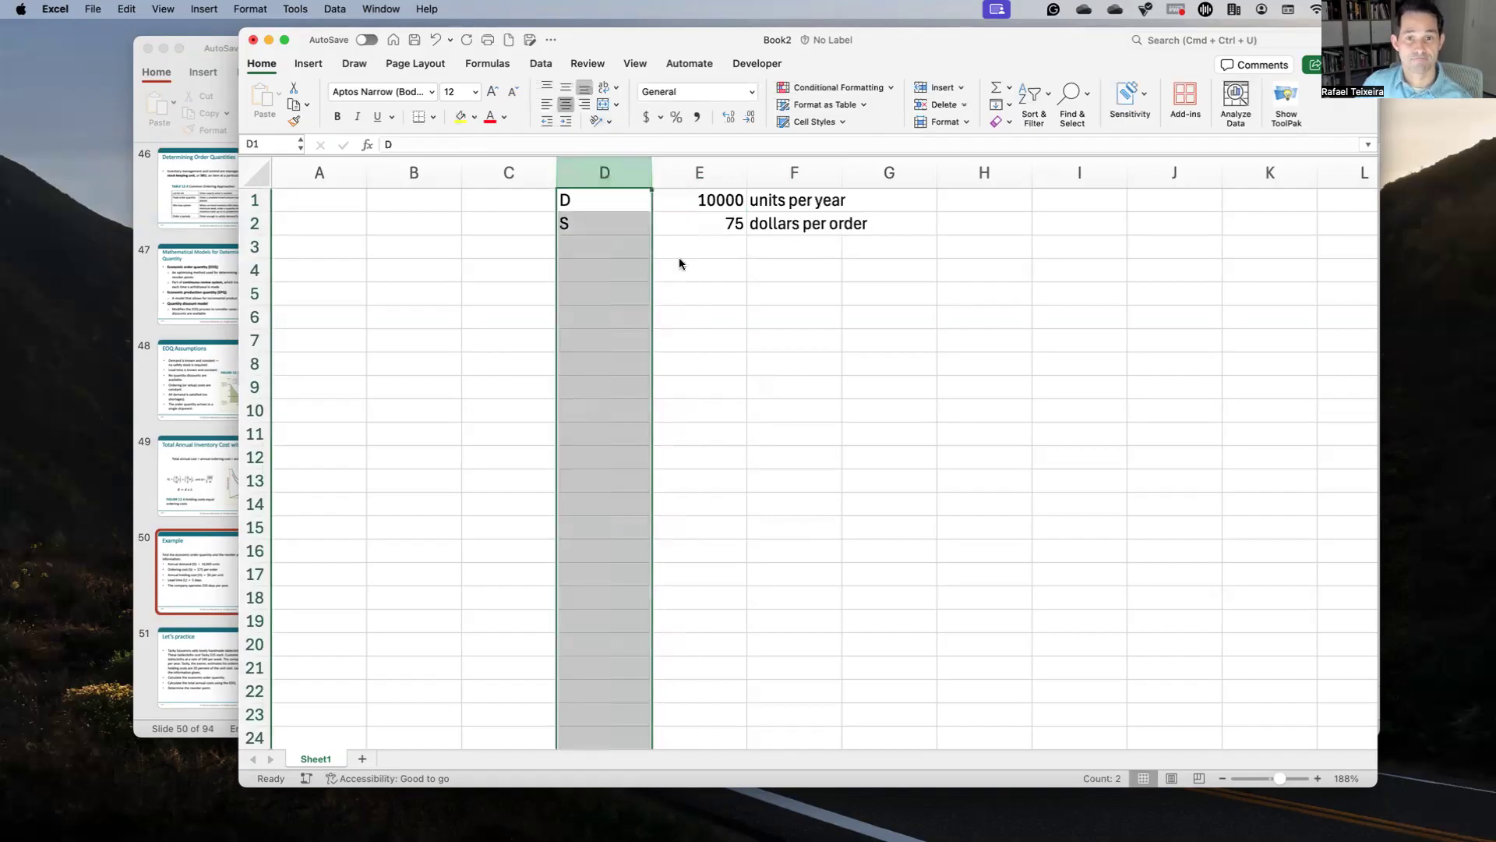
click(814, 222)
click(623, 247)
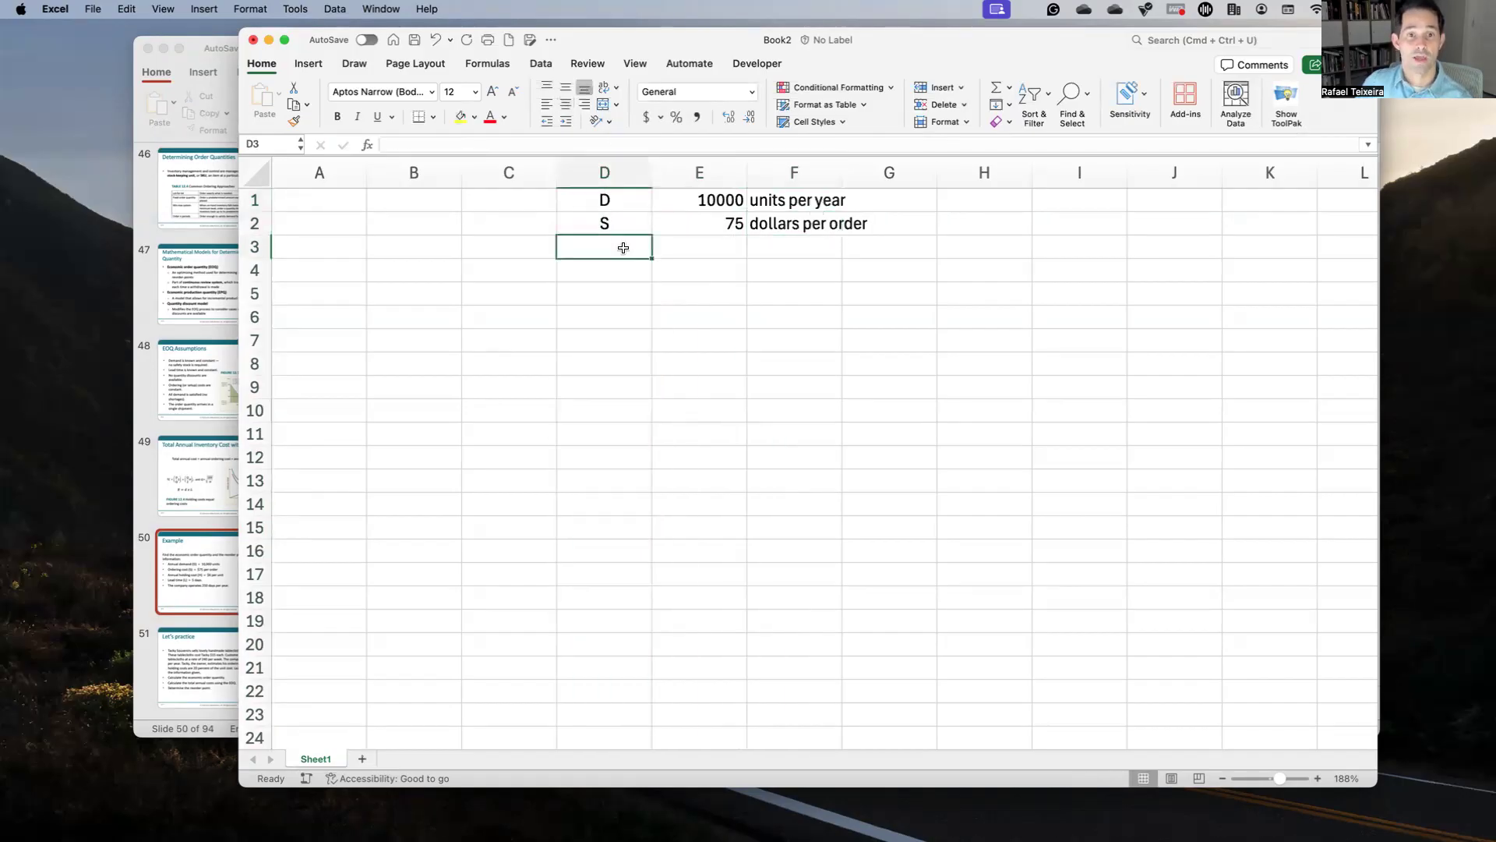
Step: Check the example slide and enter holding cost H with value 6
key(ctrl+Up)
click(583, 374)
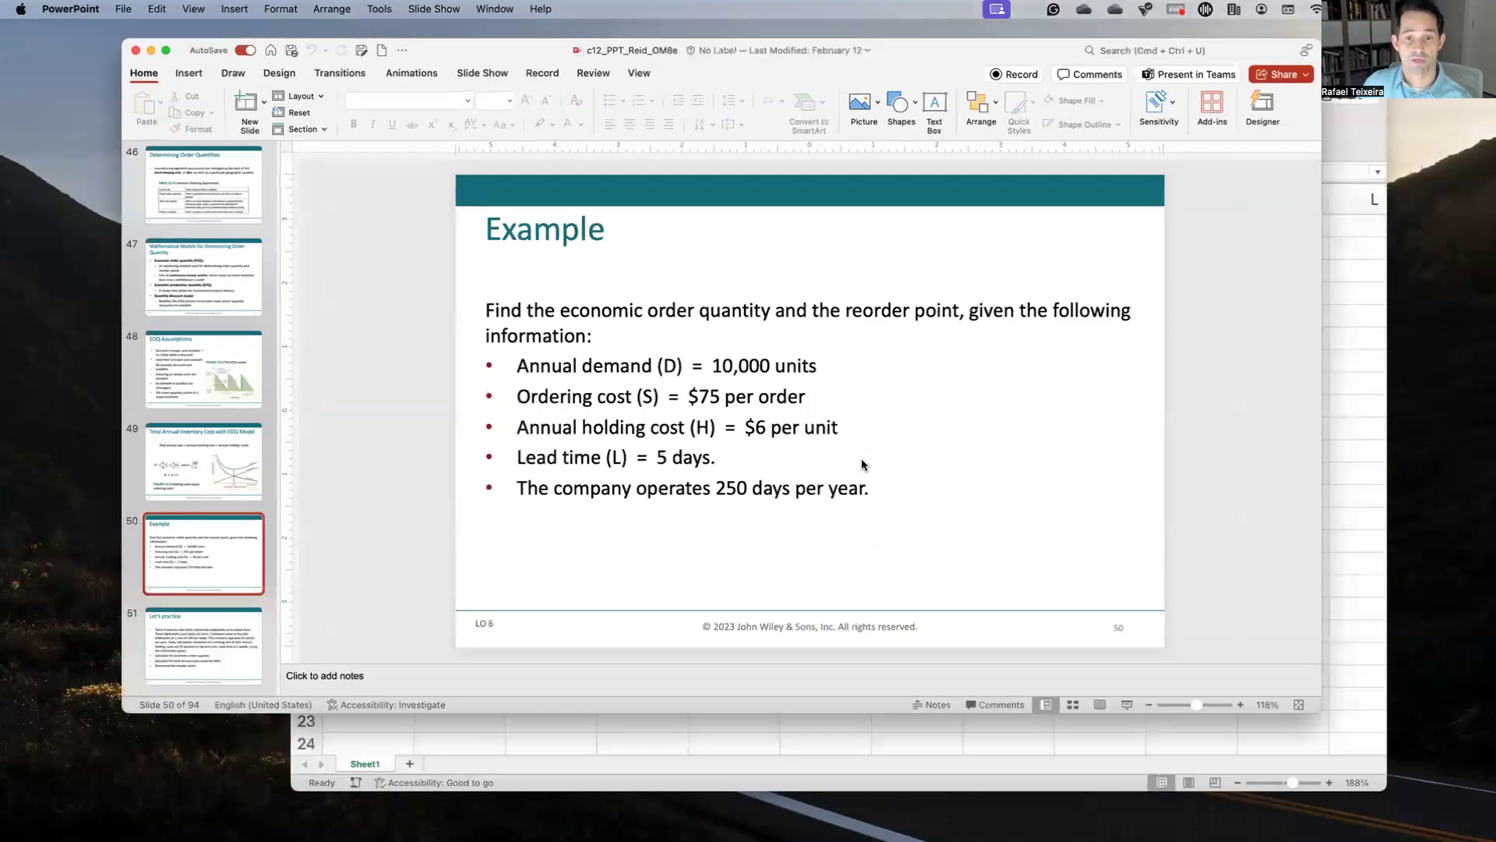
key(ctrl+Up)
text(H)
key(Tab)
key(Tab)
key(Left)
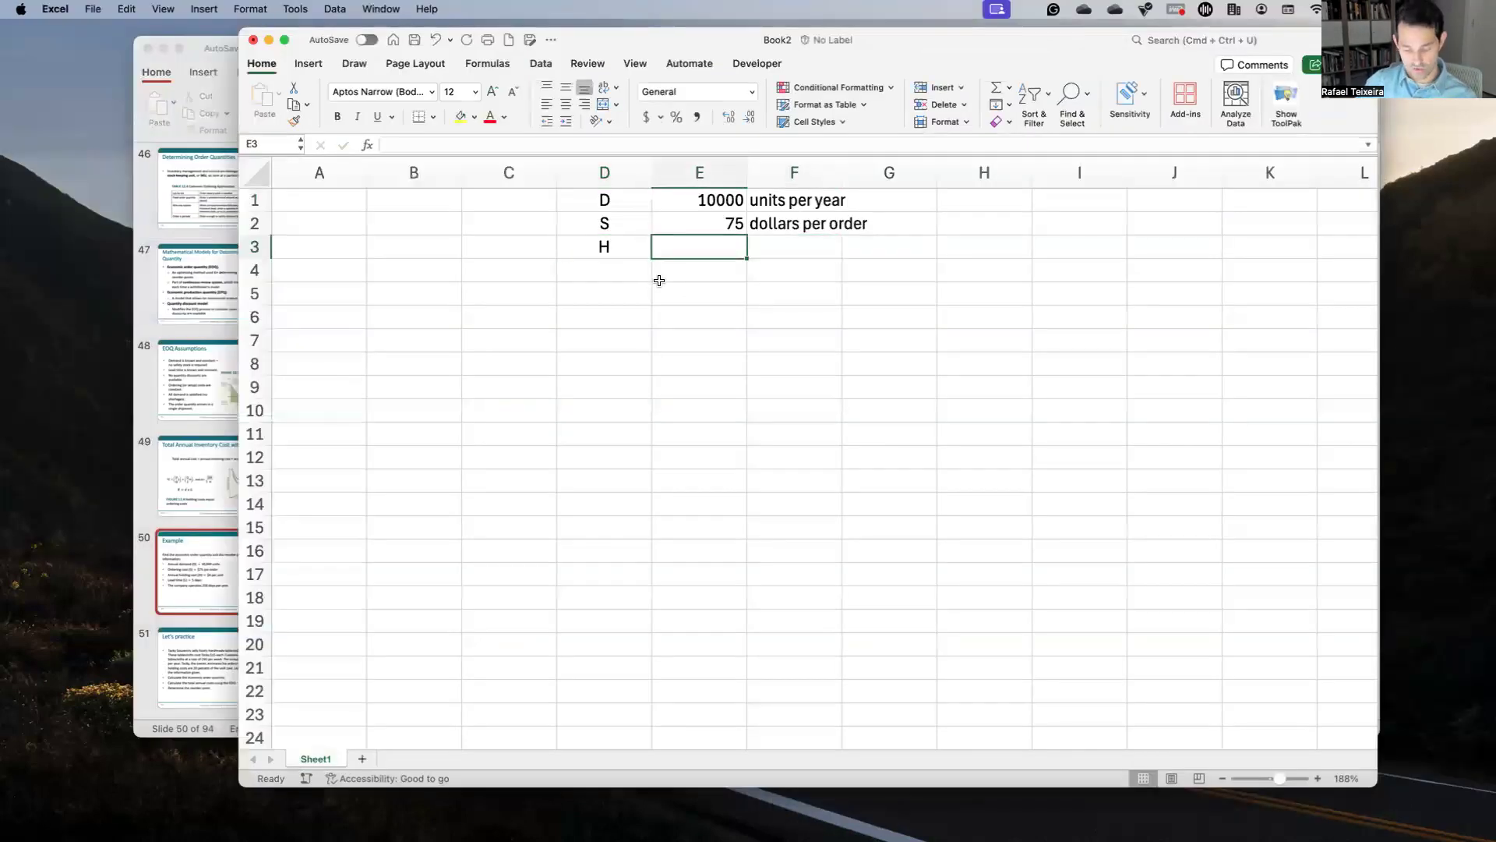
text(6)
key(Tab)
Step: Label H's unit as 'dollars per unit'
text(dolar)
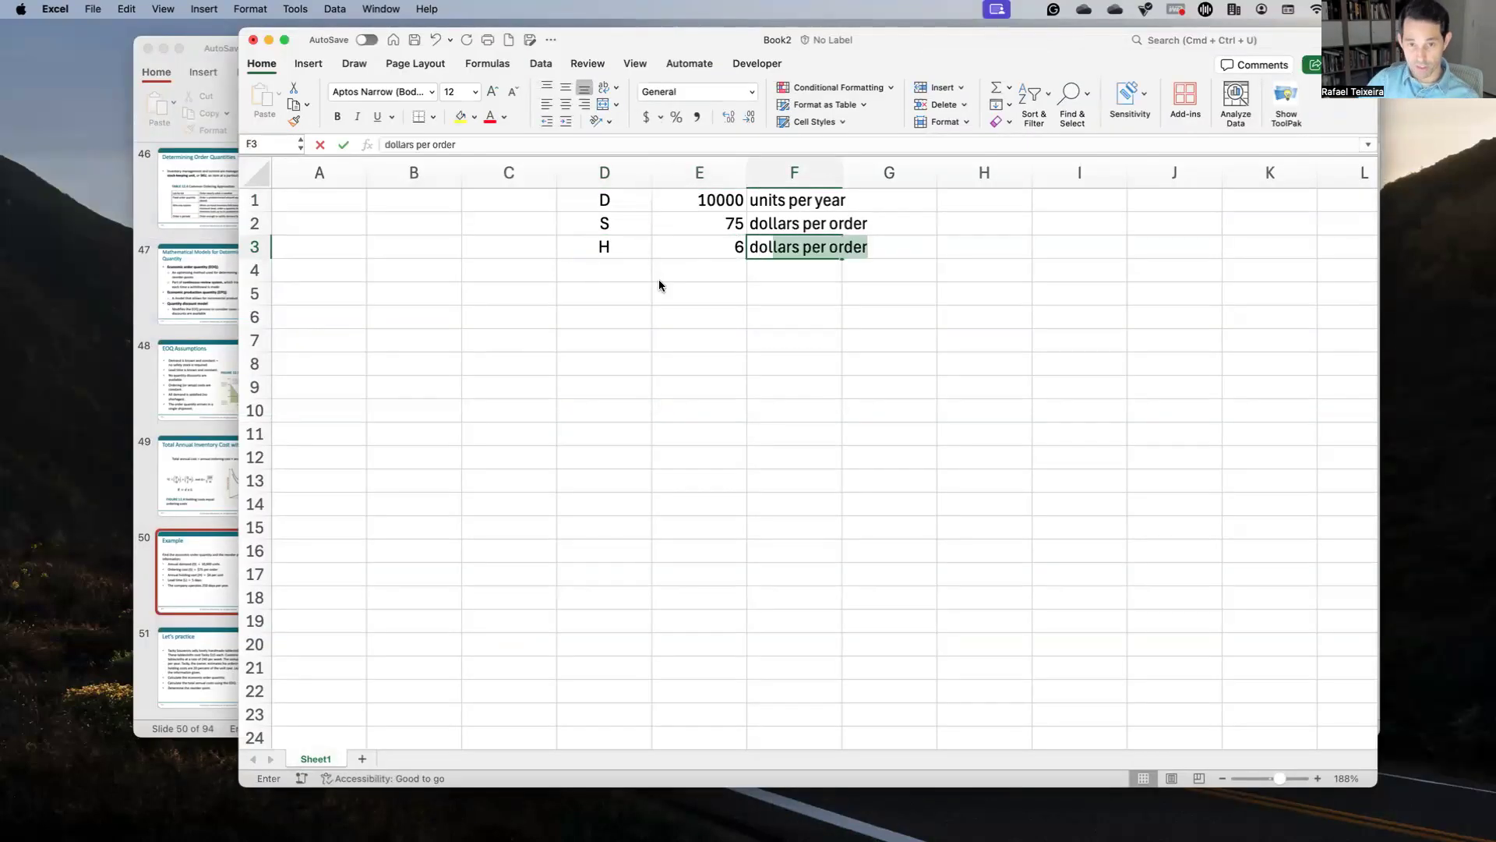
key(BackSpace)
key(BackSpace)
text(lars )
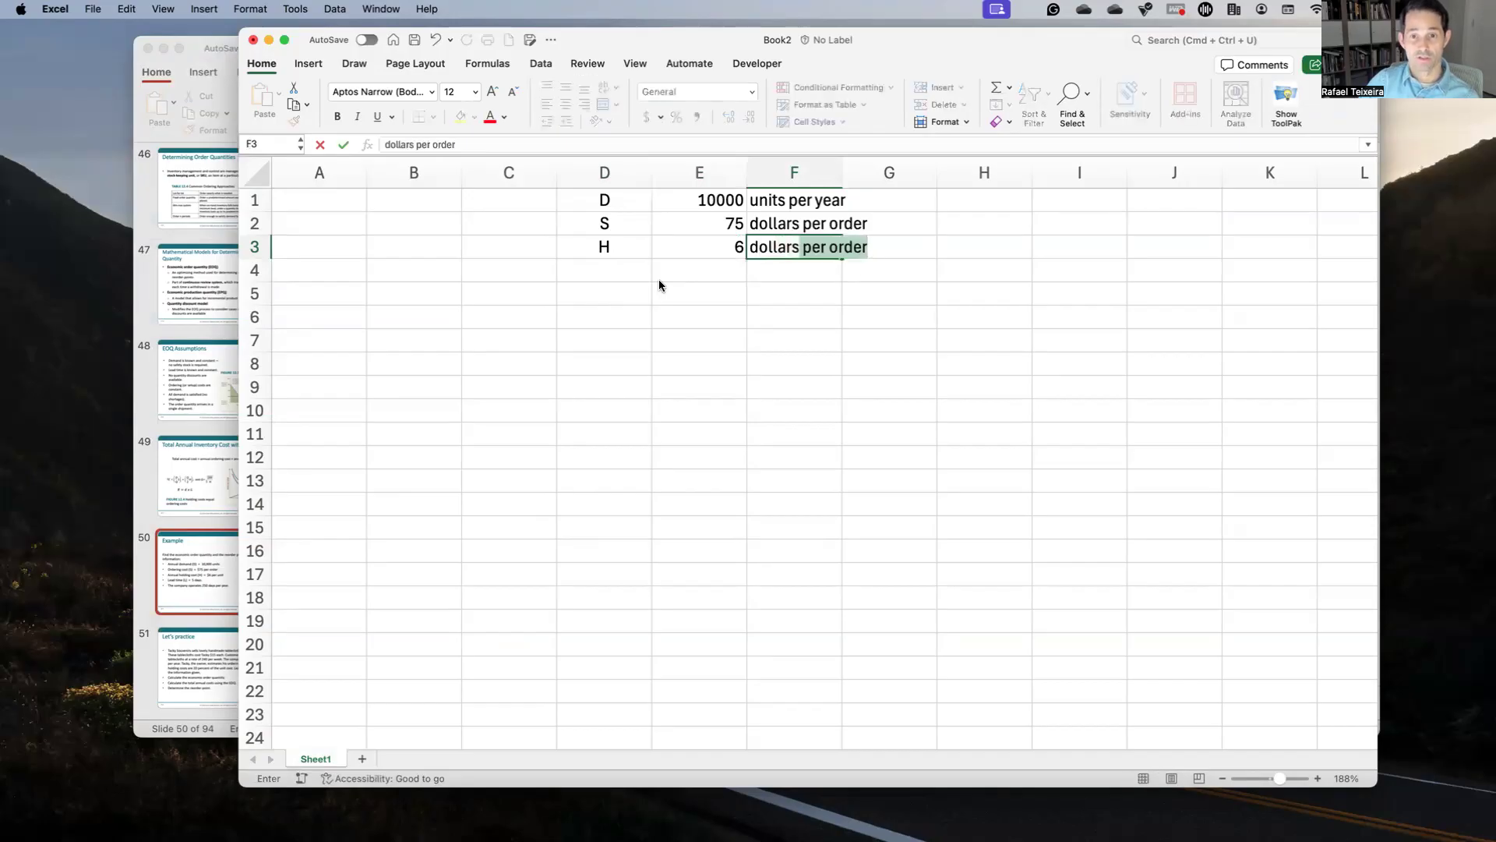
text(per unit)
key(Return)
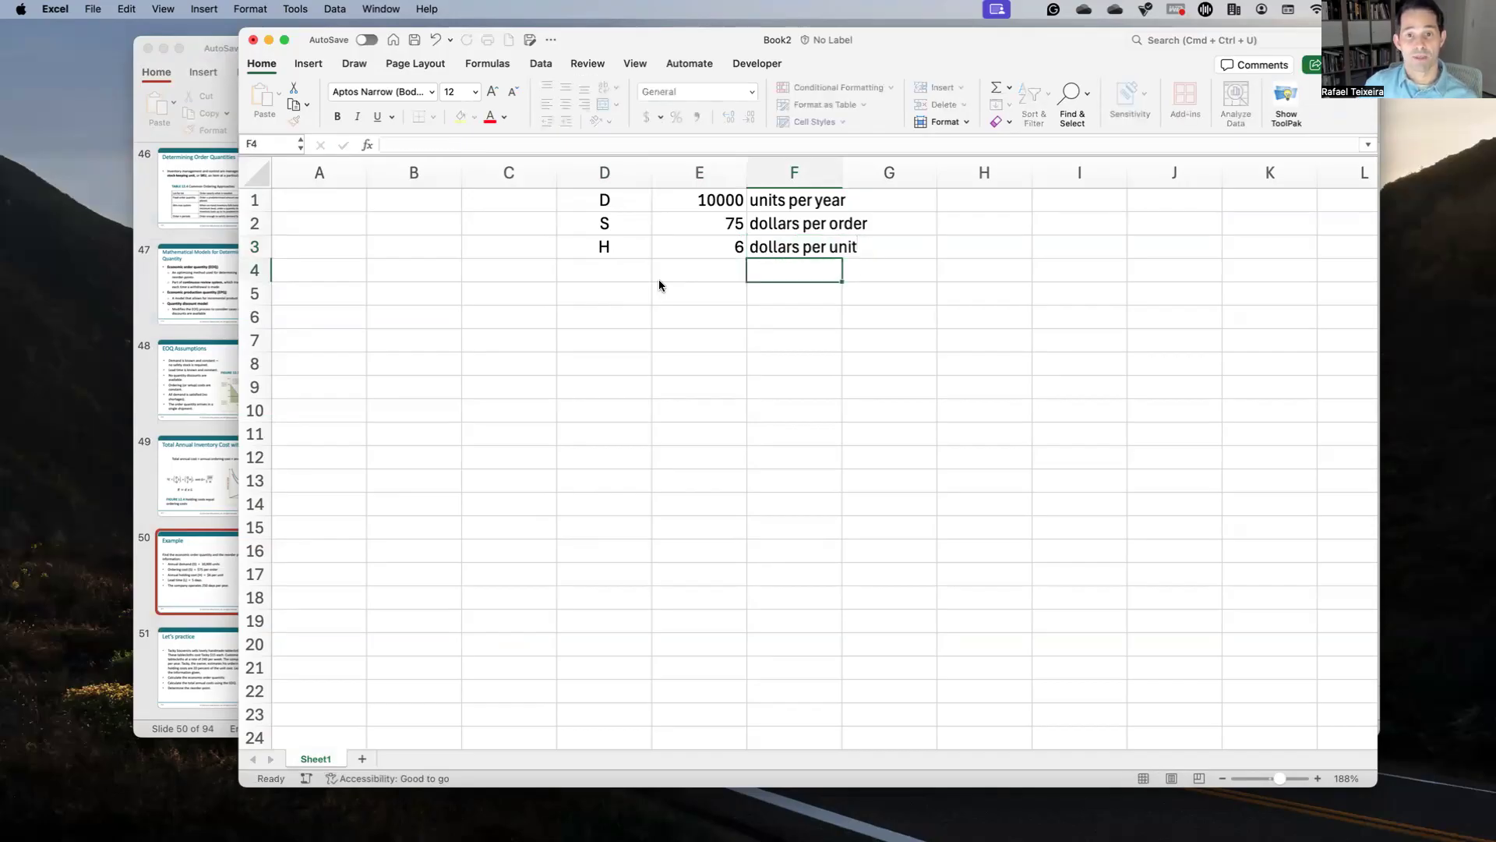
key(Up)
key(Left)
key(Left)
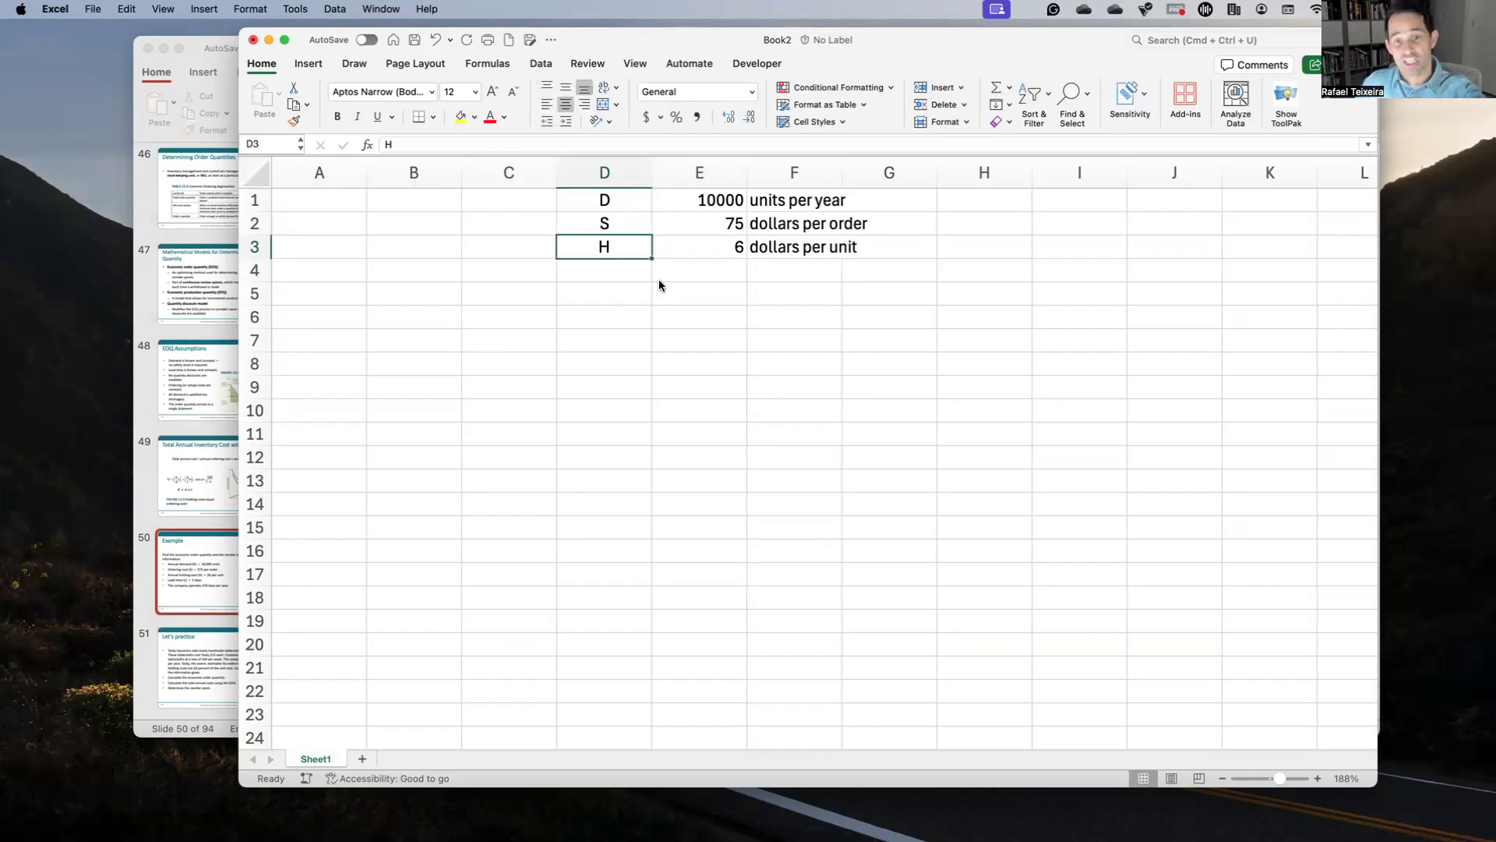
key(Down)
Step: Check the slide and add lead time L of 5 with unit 'days' in row 4
key(ctrl+Up)
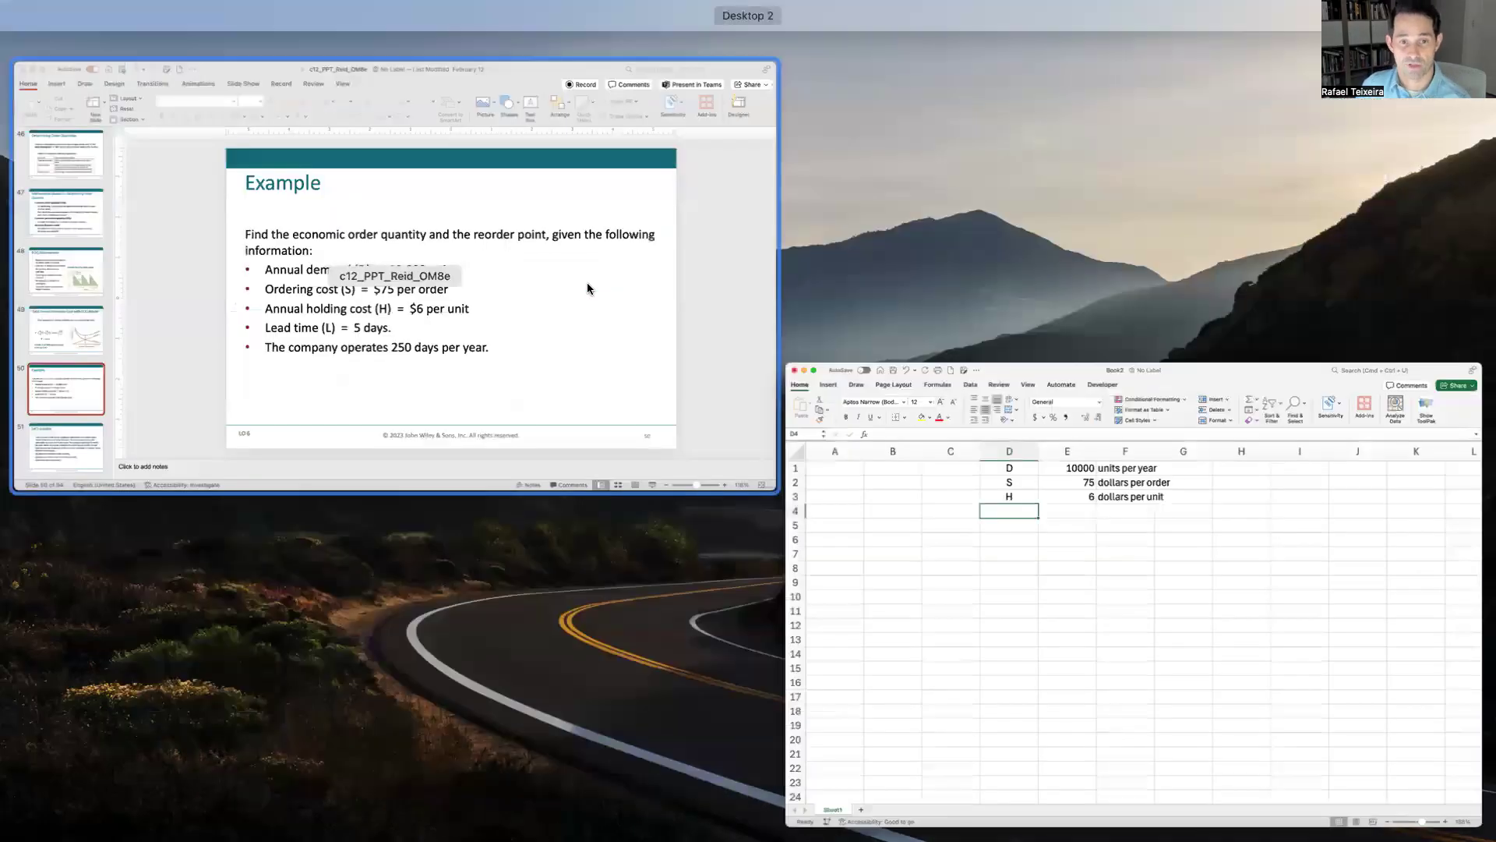
click(684, 425)
key(ctrl+Up)
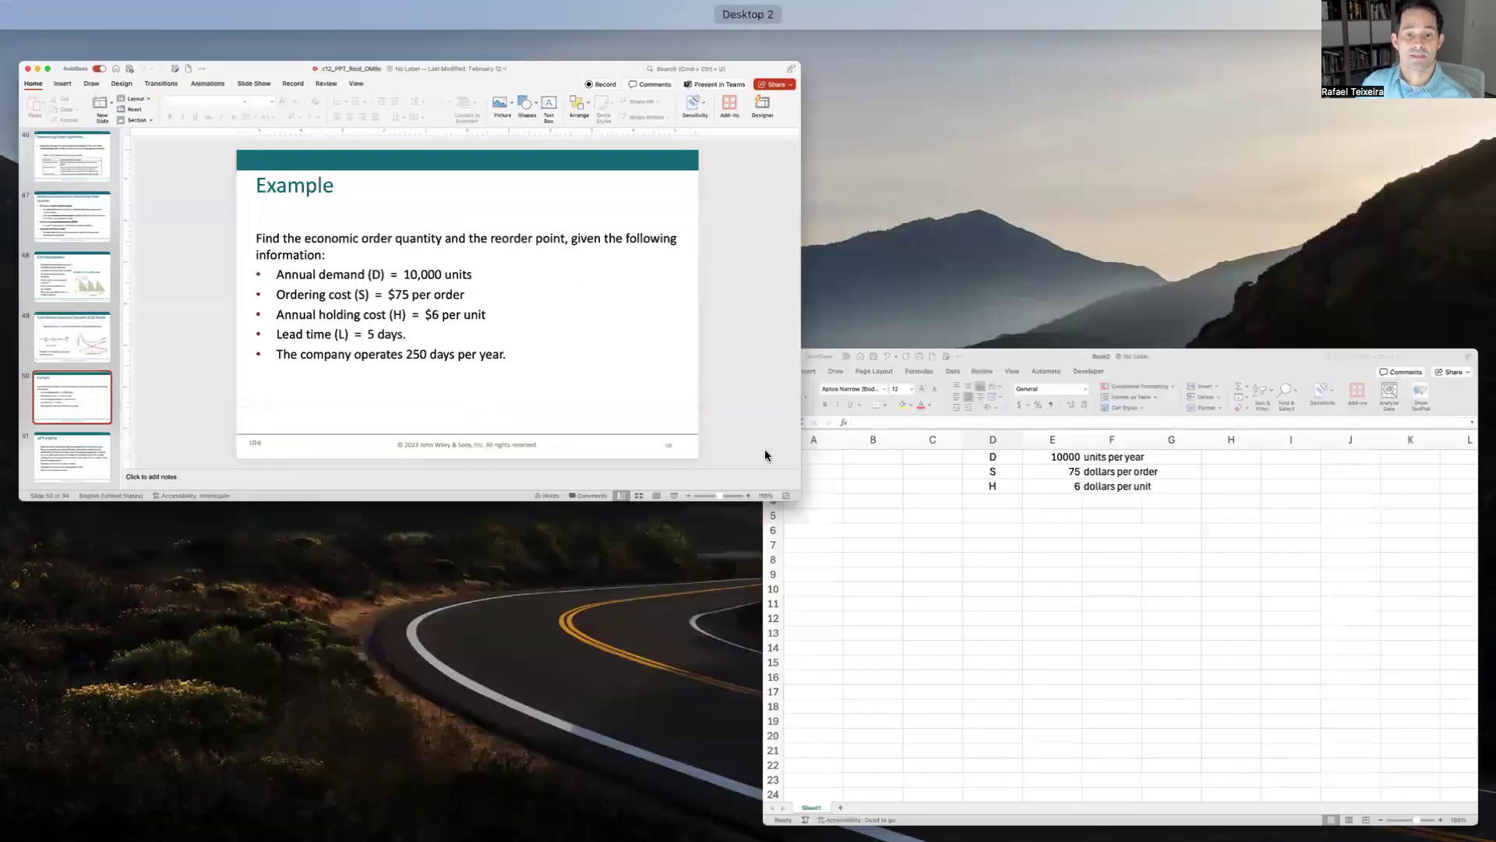
click(896, 488)
text(L)
key(Tab)
text(5 days)
key(Return)
key(Up)
text(5)
key(Tab)
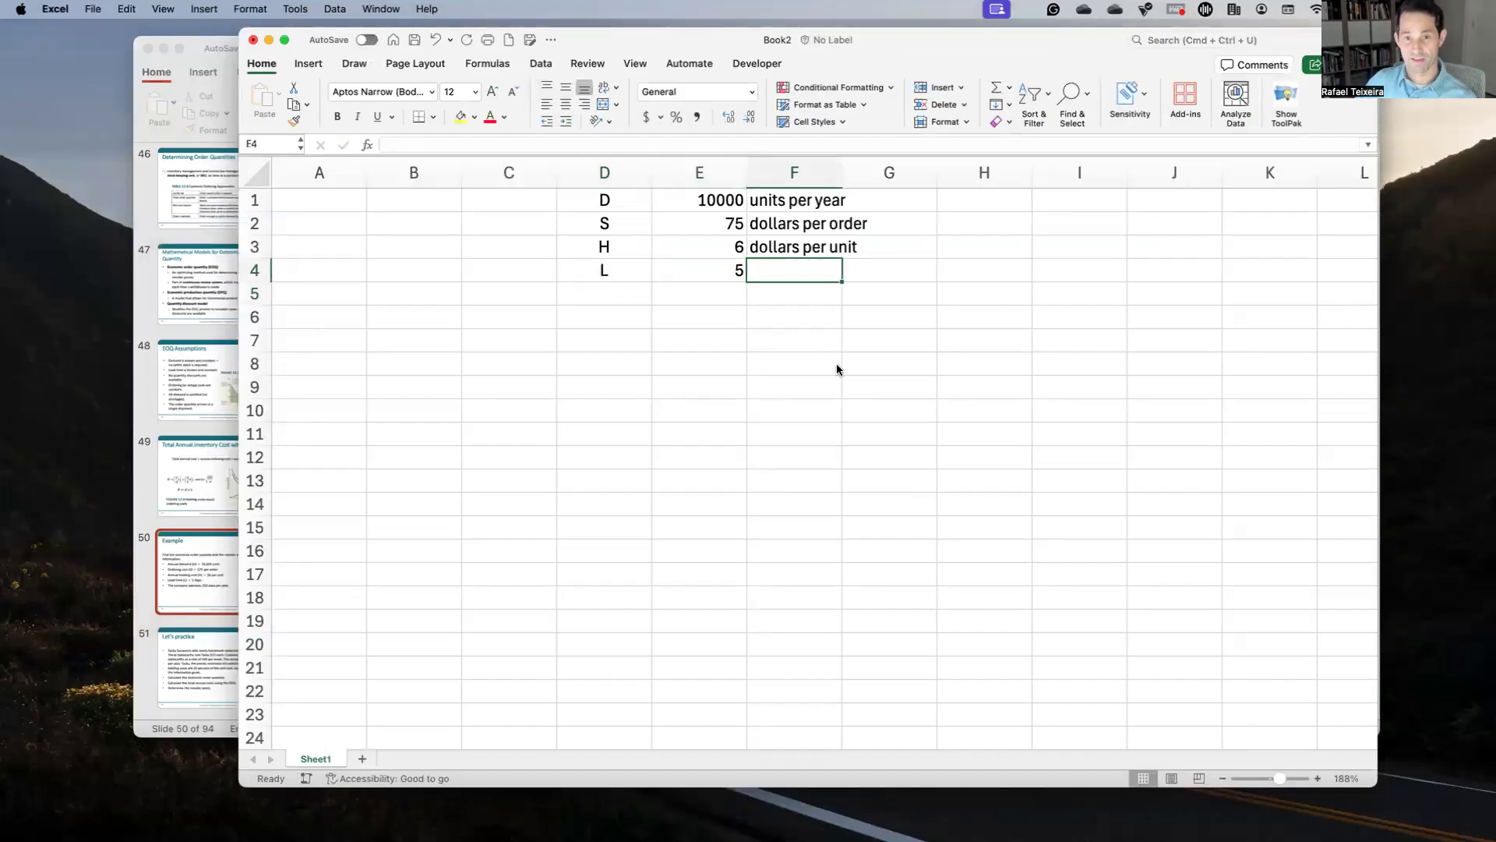
text(days)
key(Return)
Step: Check the slide again and label row 5 as 'Year'
key(ctrl+Up)
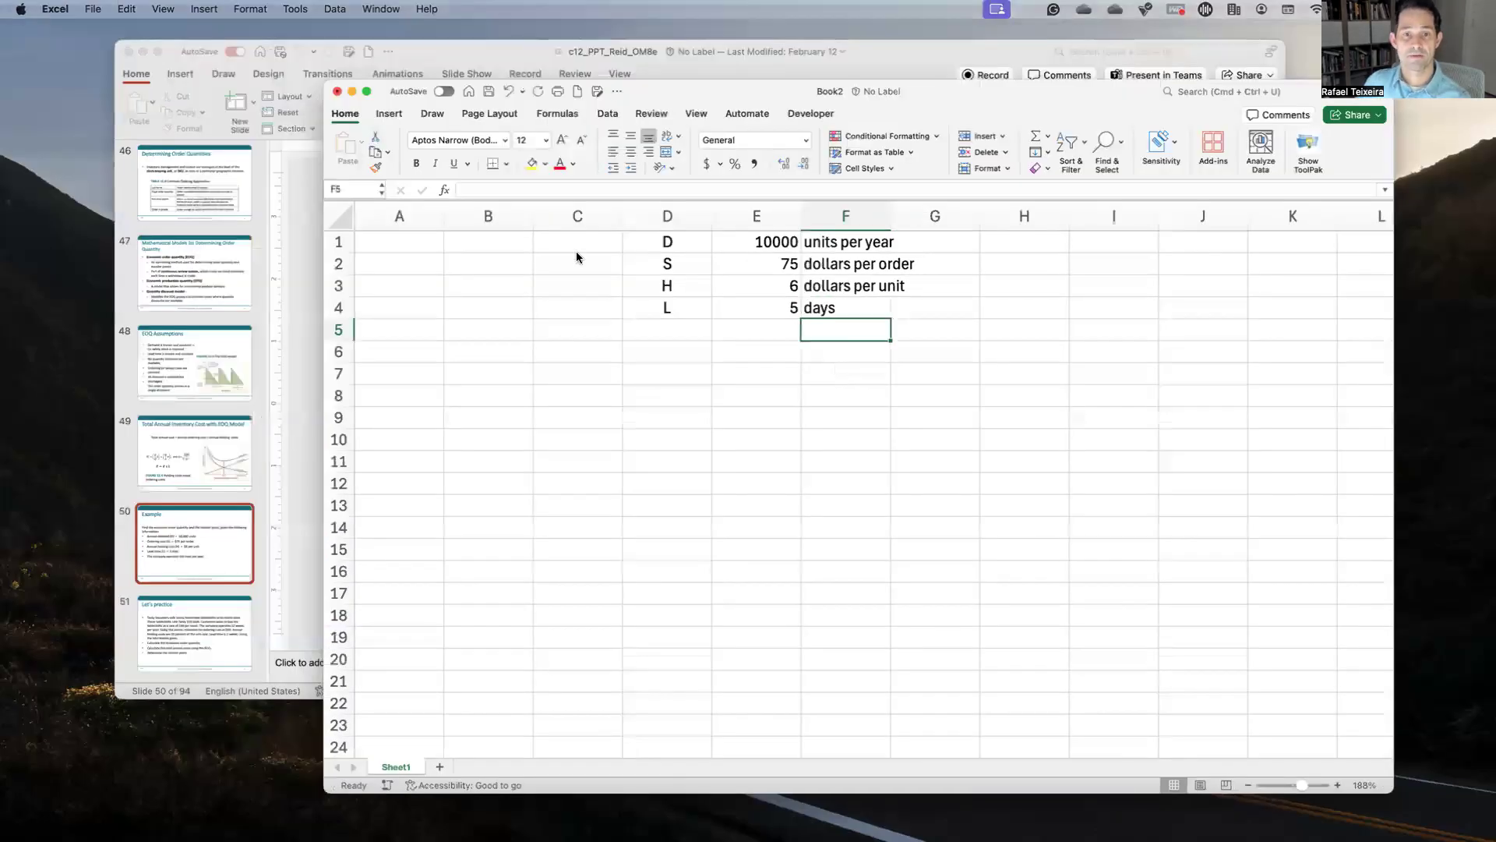
click(693, 483)
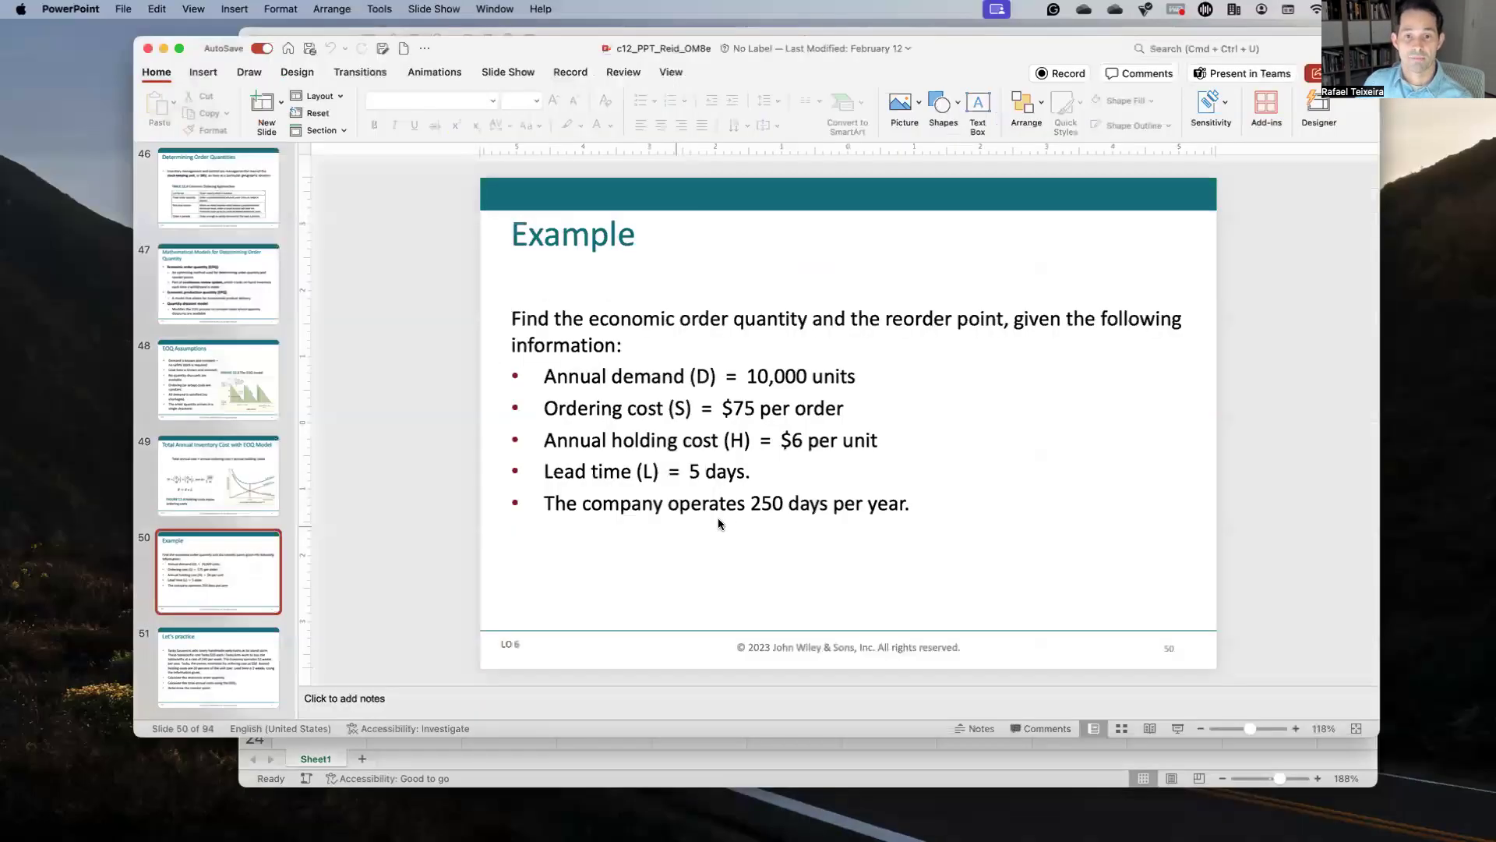
key(ctrl+Up)
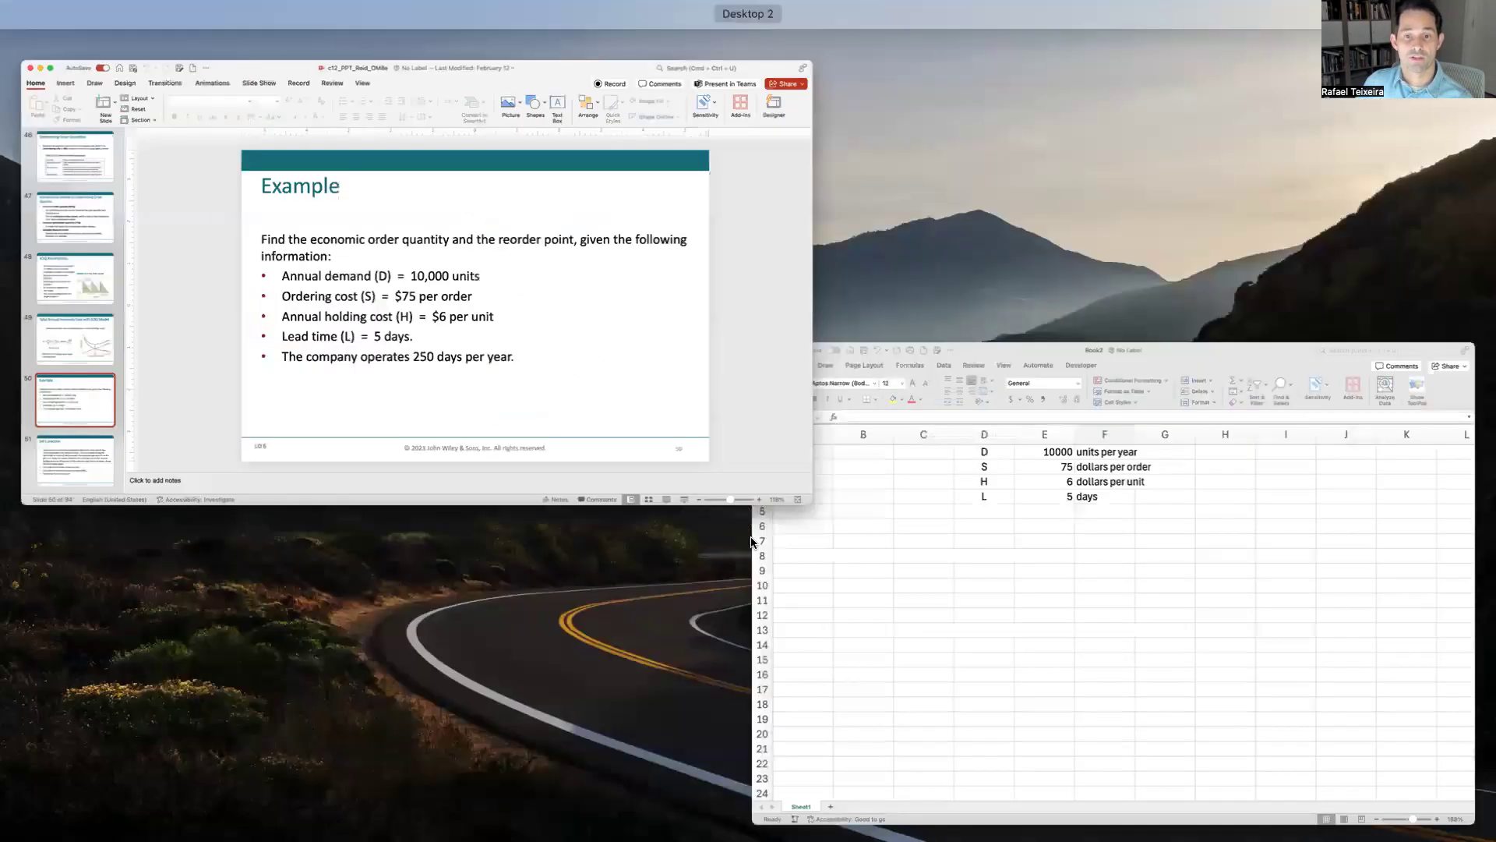
key(ctrl+Up)
click(603, 297)
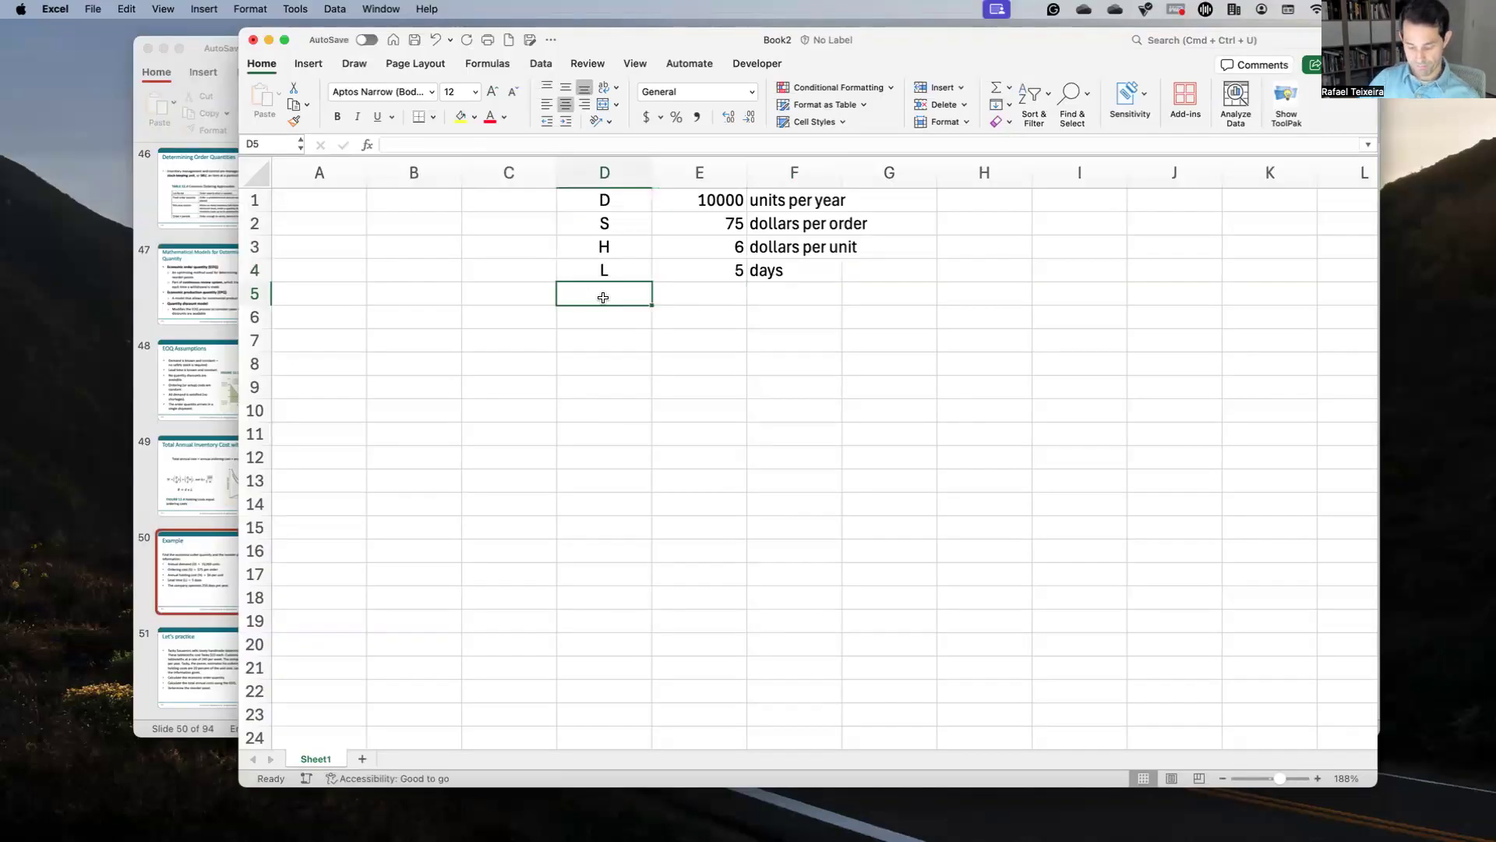
text(Yea)
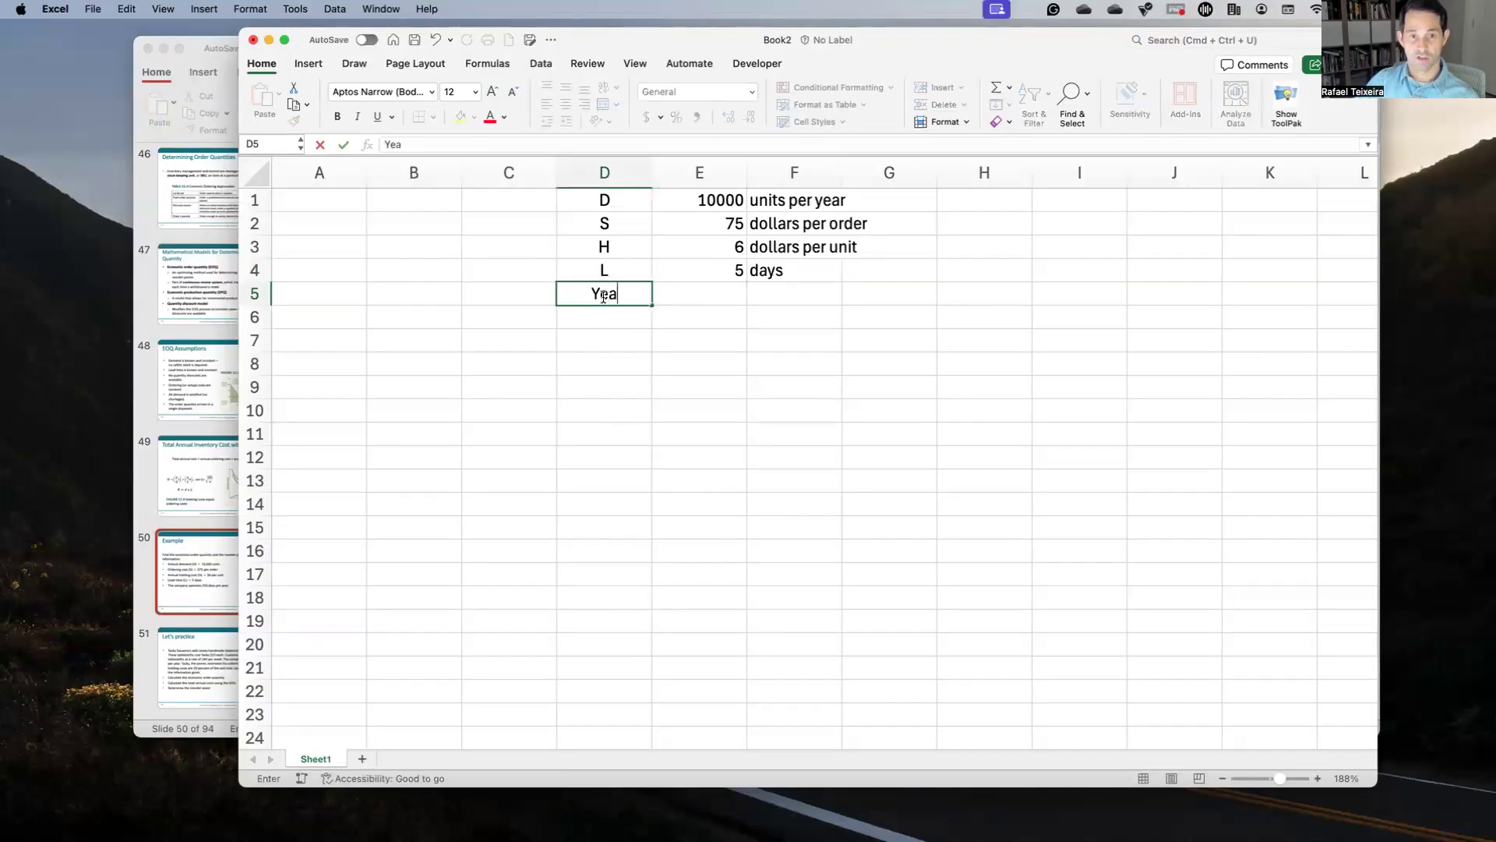
text(rs)
key(BackSpace)
key(BackSpace)
key(BackSpace)
text(ar)
key(Tab)
Step: Enter 250 with unit 'days' for the Year row
text(02050)
key(BackSpace)
key(BackSpace)
key(BackSpace)
key(BackSpace)
key(BackSpace)
text(250)
key(Tab)
text(days)
key(Return)
Step: Review the Year row and add a 'd' label for daily demand in D6
key(Left)
key(Up)
key(Left)
key(shift+Right)
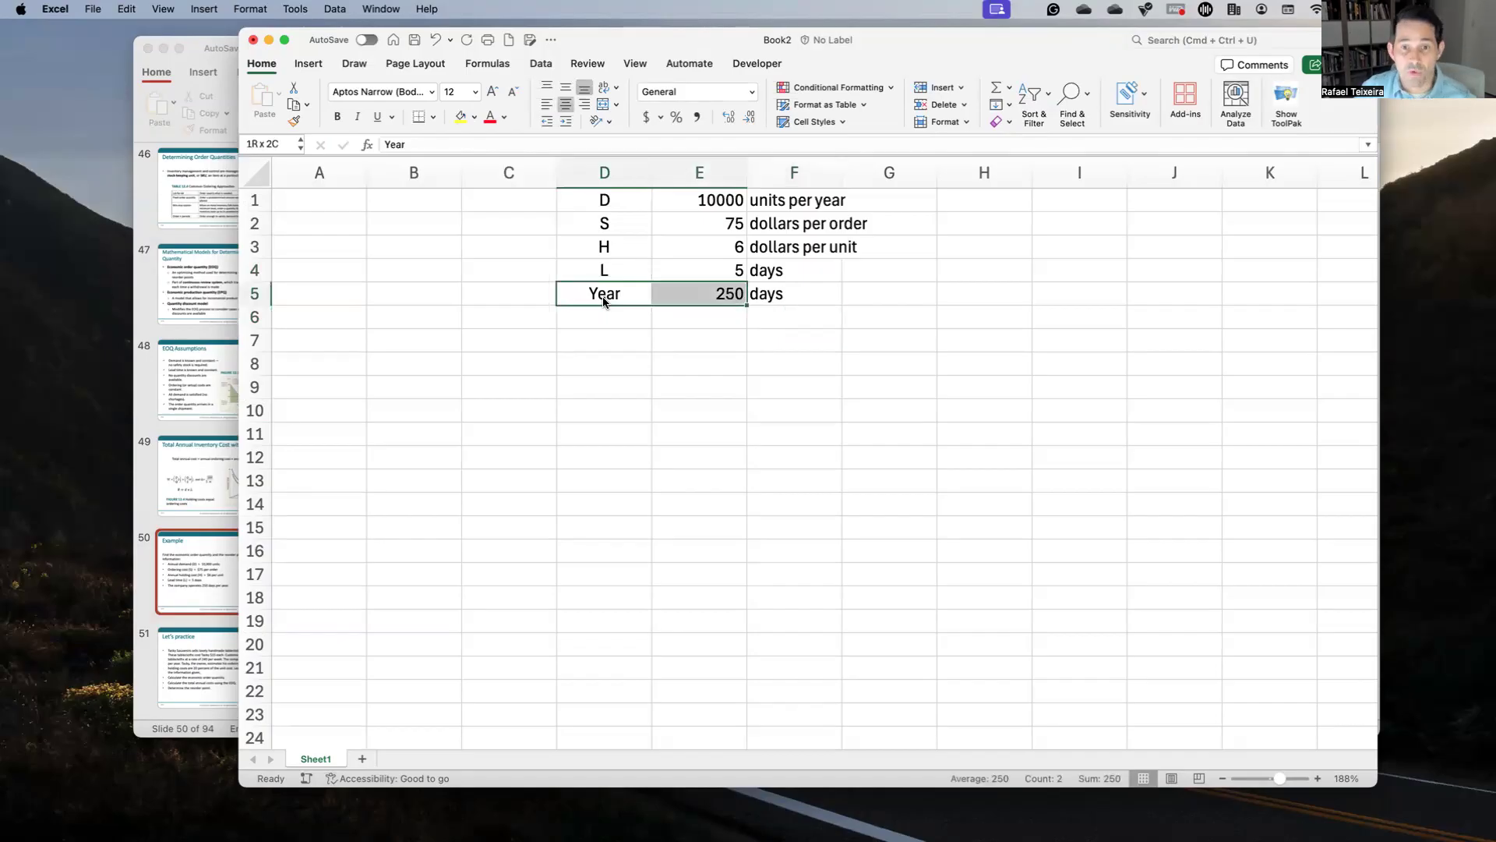
key(shift+Right)
key(shift+Right)
key(shift+Left)
key(shift+Left)
key(shift+Right)
key(Down)
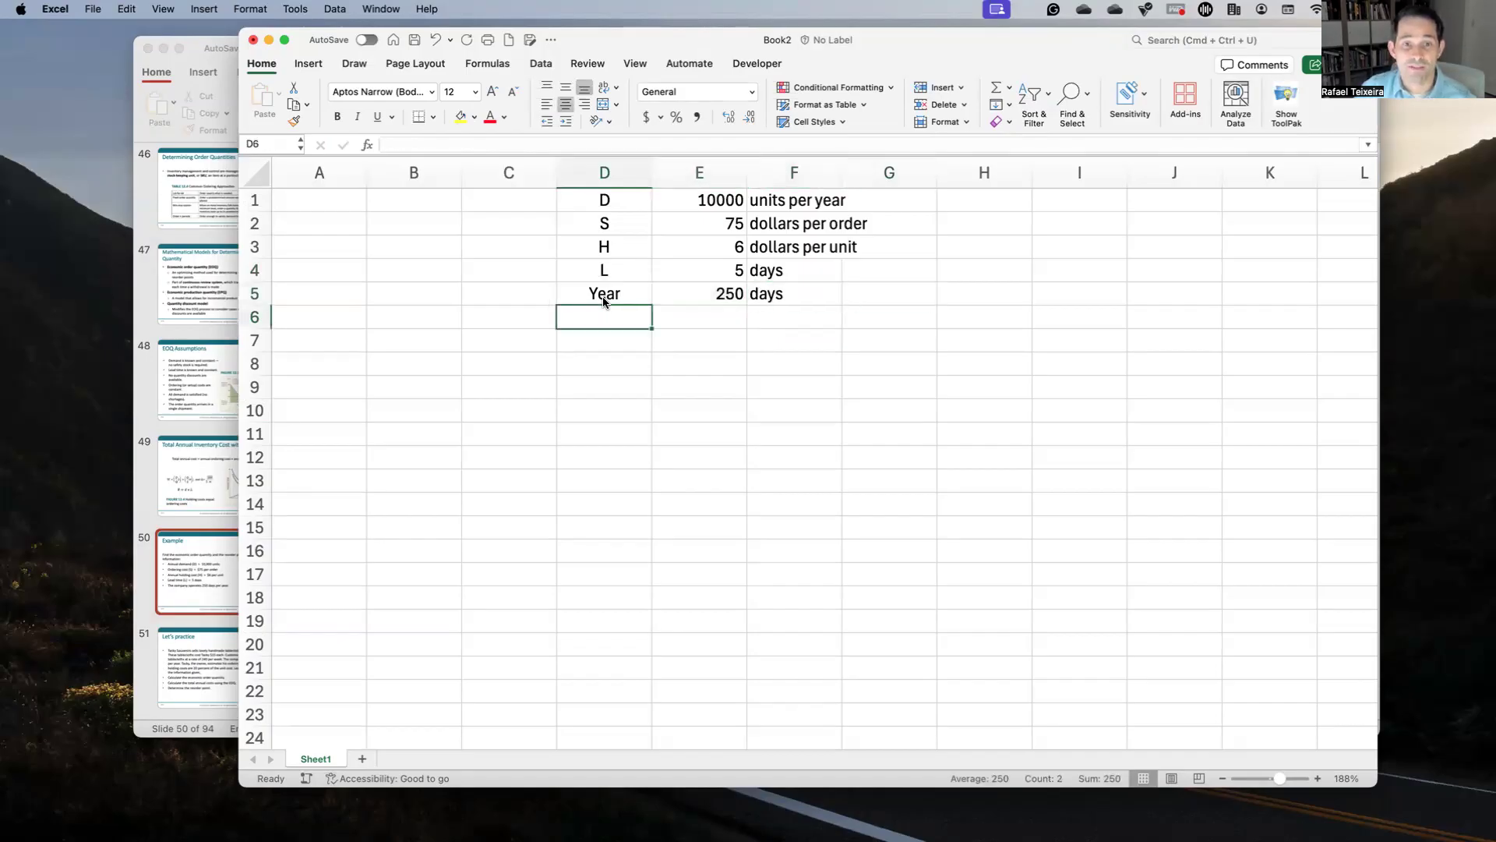
text(d)
key(Tab)
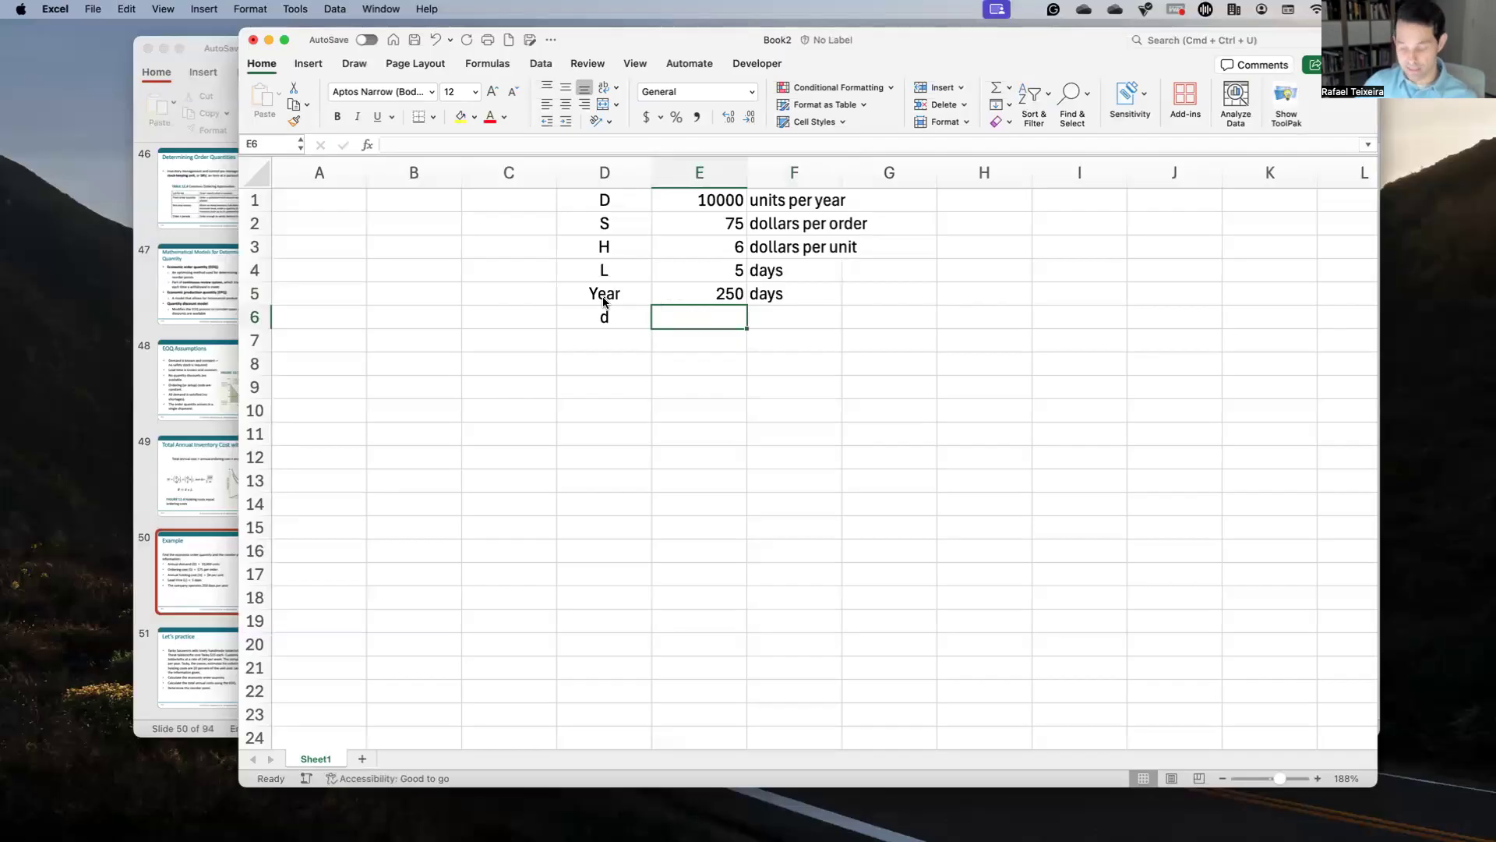
Step: Enter =E1/E5 in E6 to get a daily demand of 40
text(=)
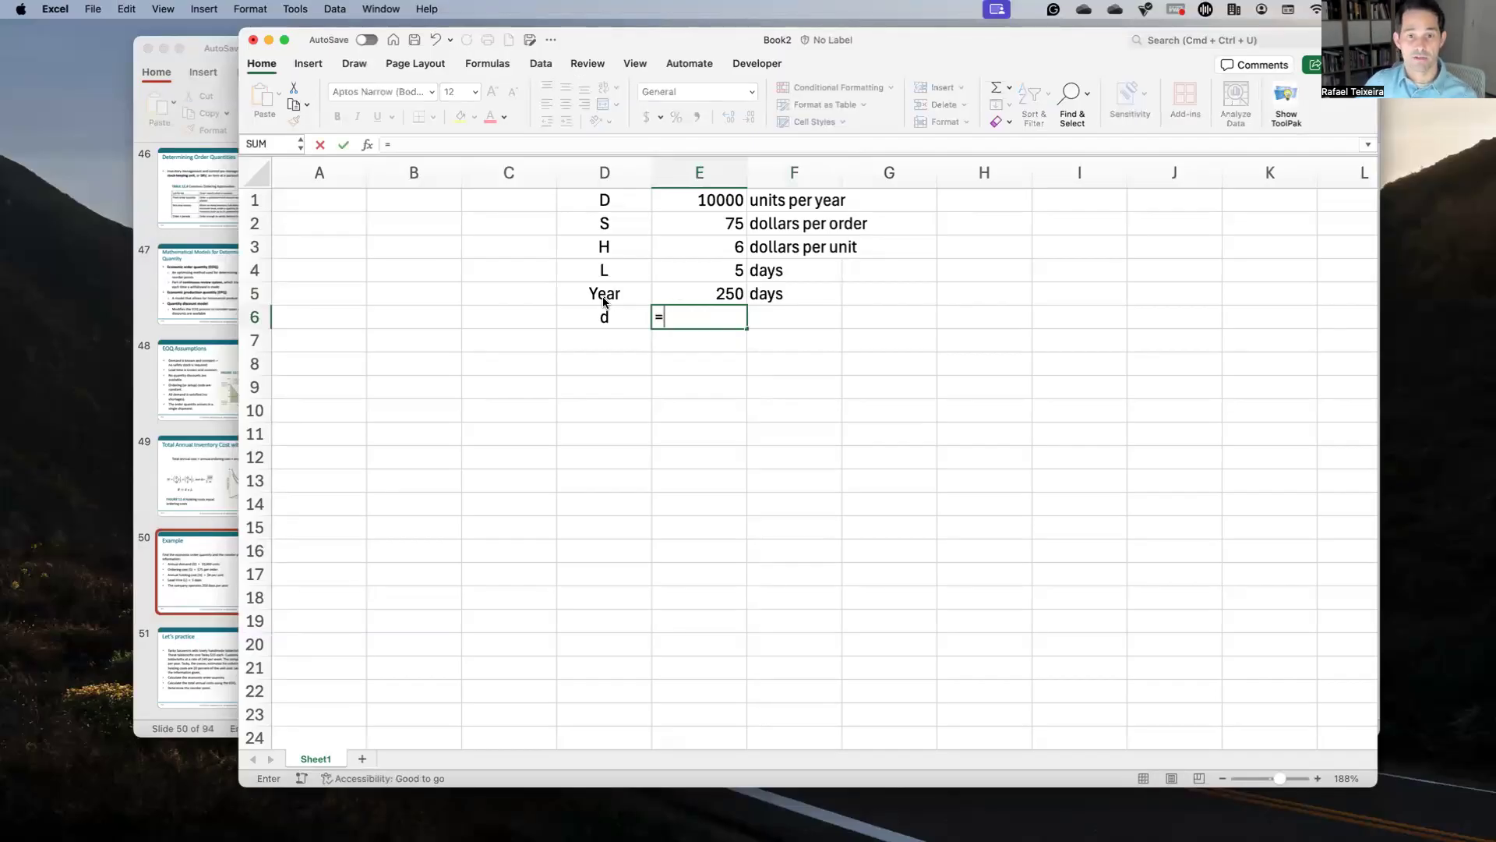
click(658, 234)
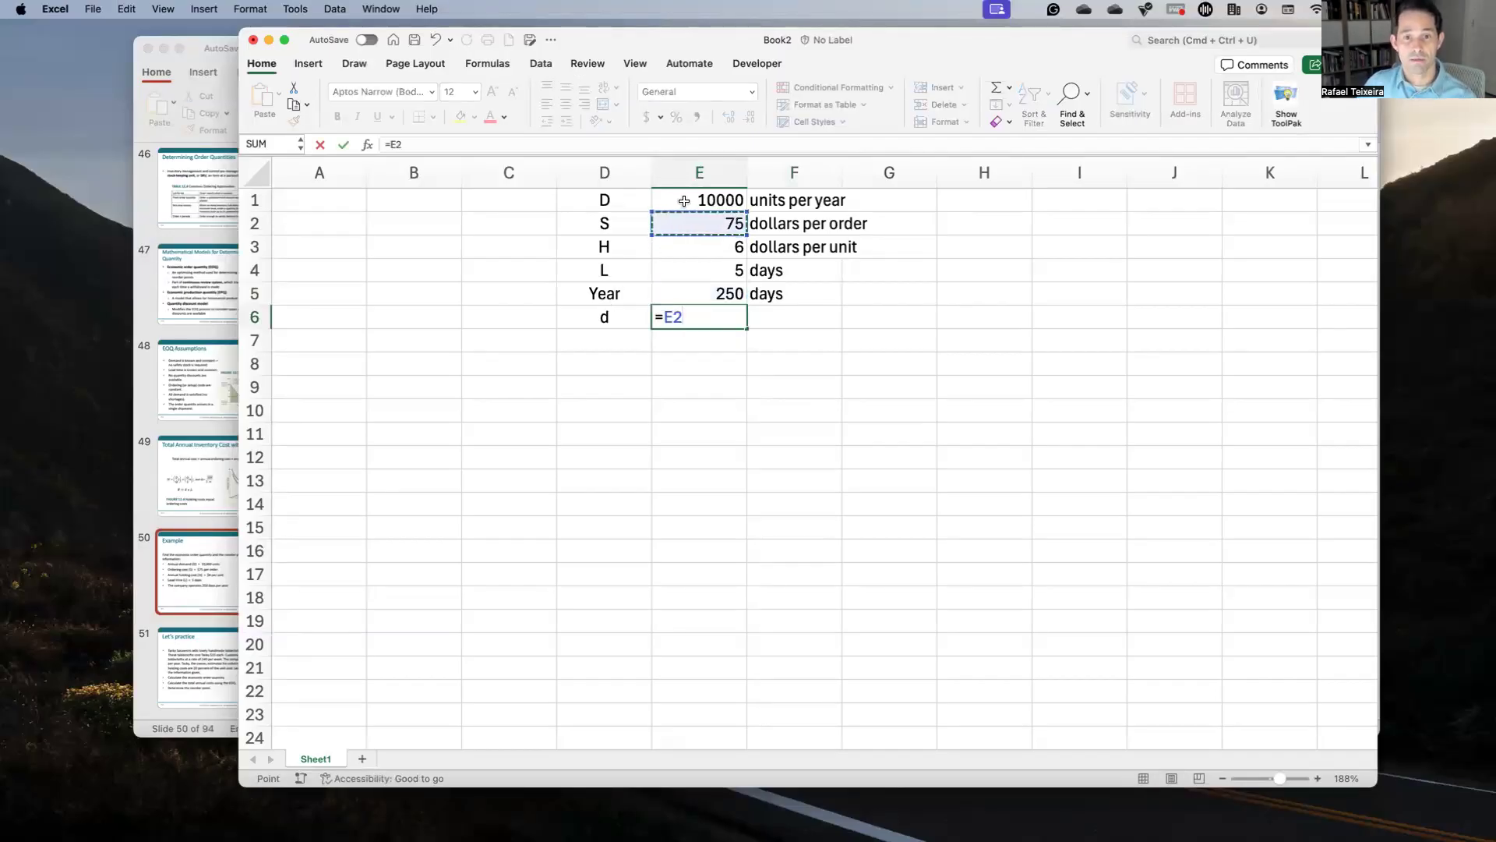
click(683, 201)
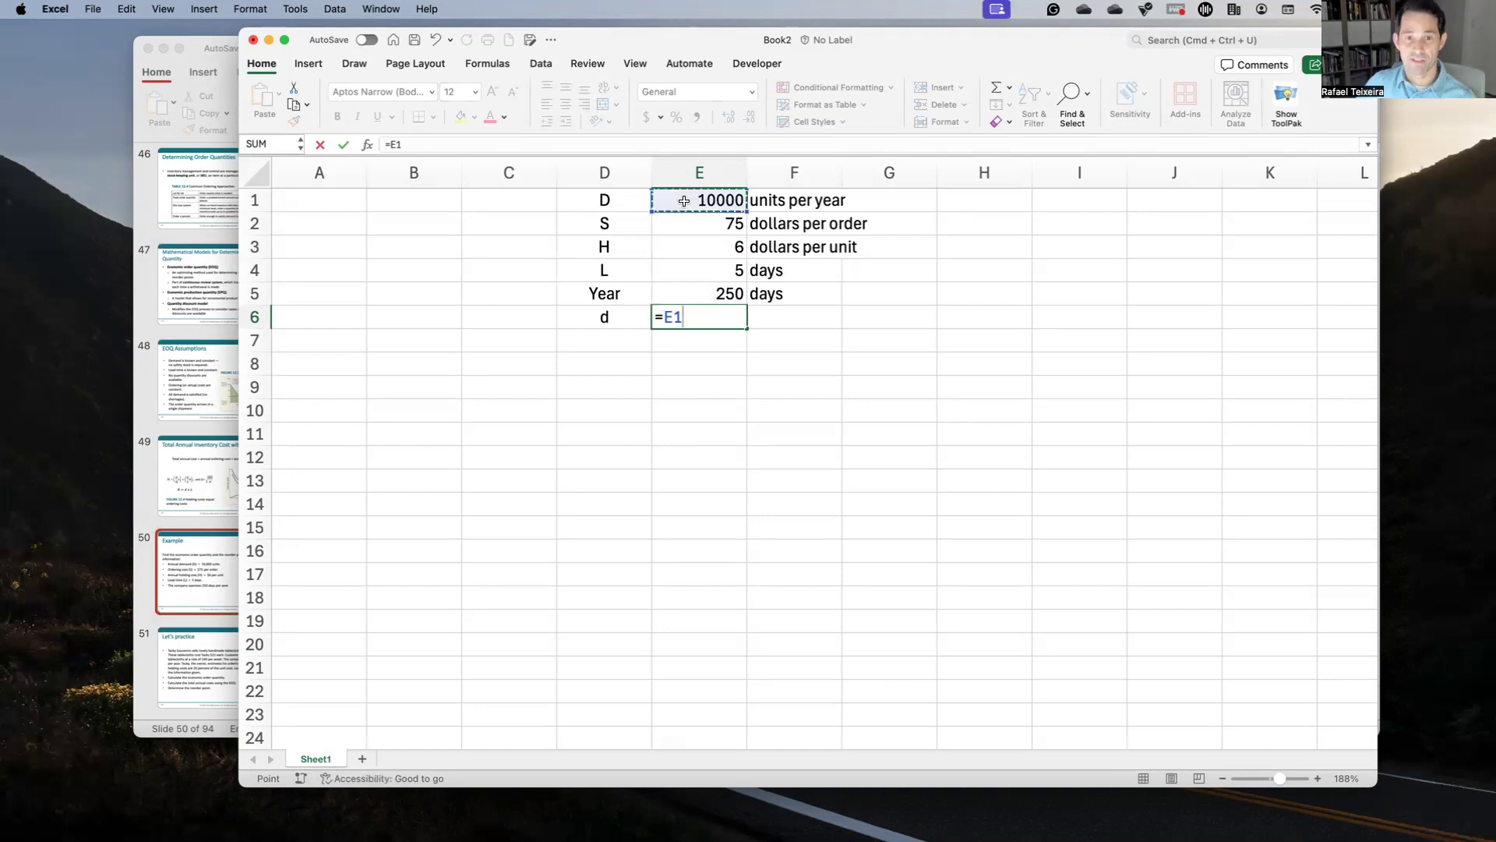
text(/)
click(707, 290)
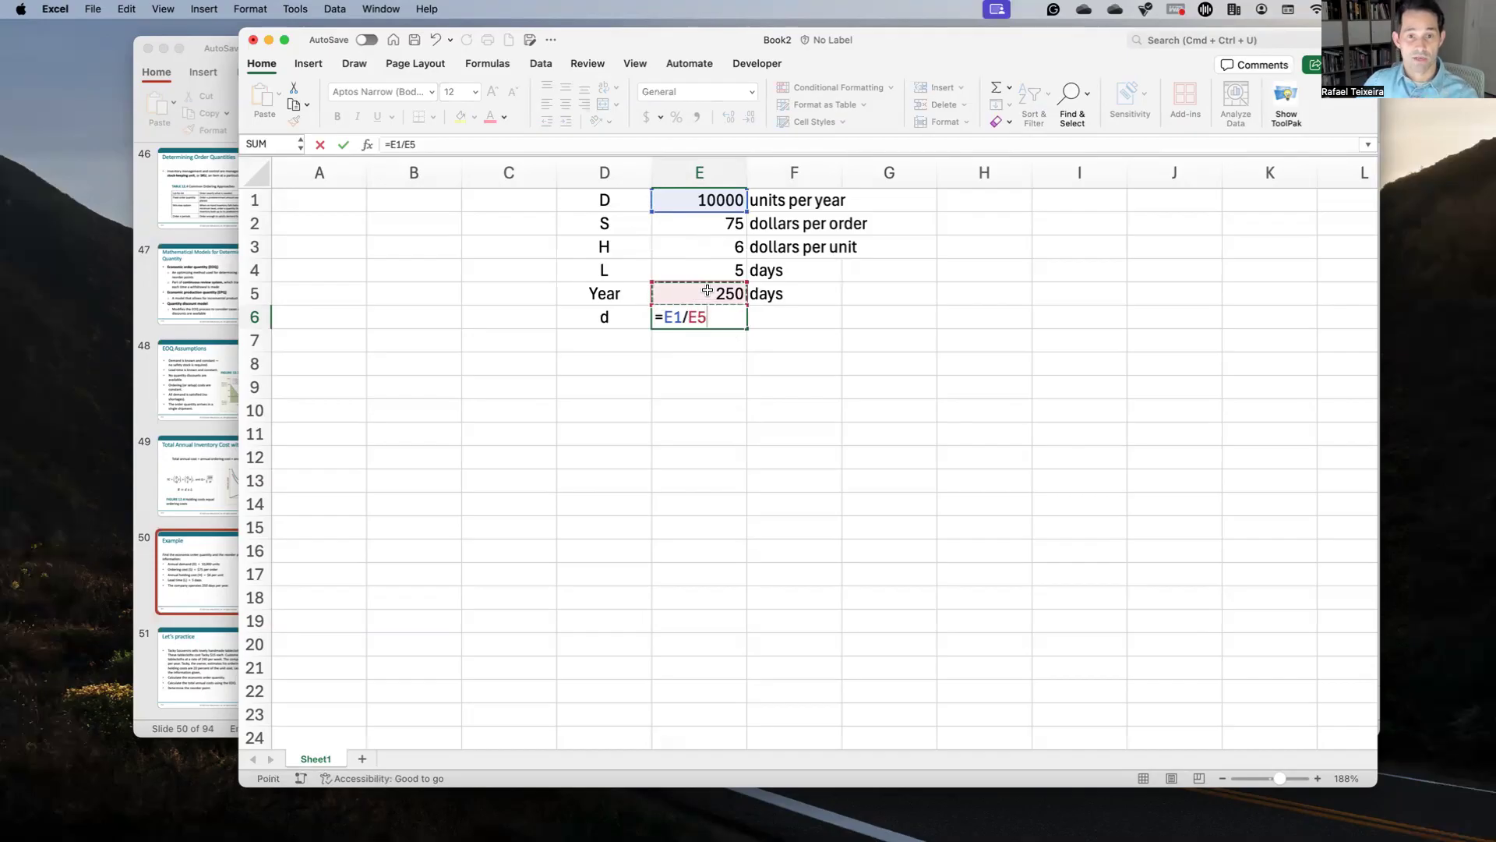
key(Return)
Step: Label the 40 result 'daily demand in units' in F6
key(Up)
key(Right)
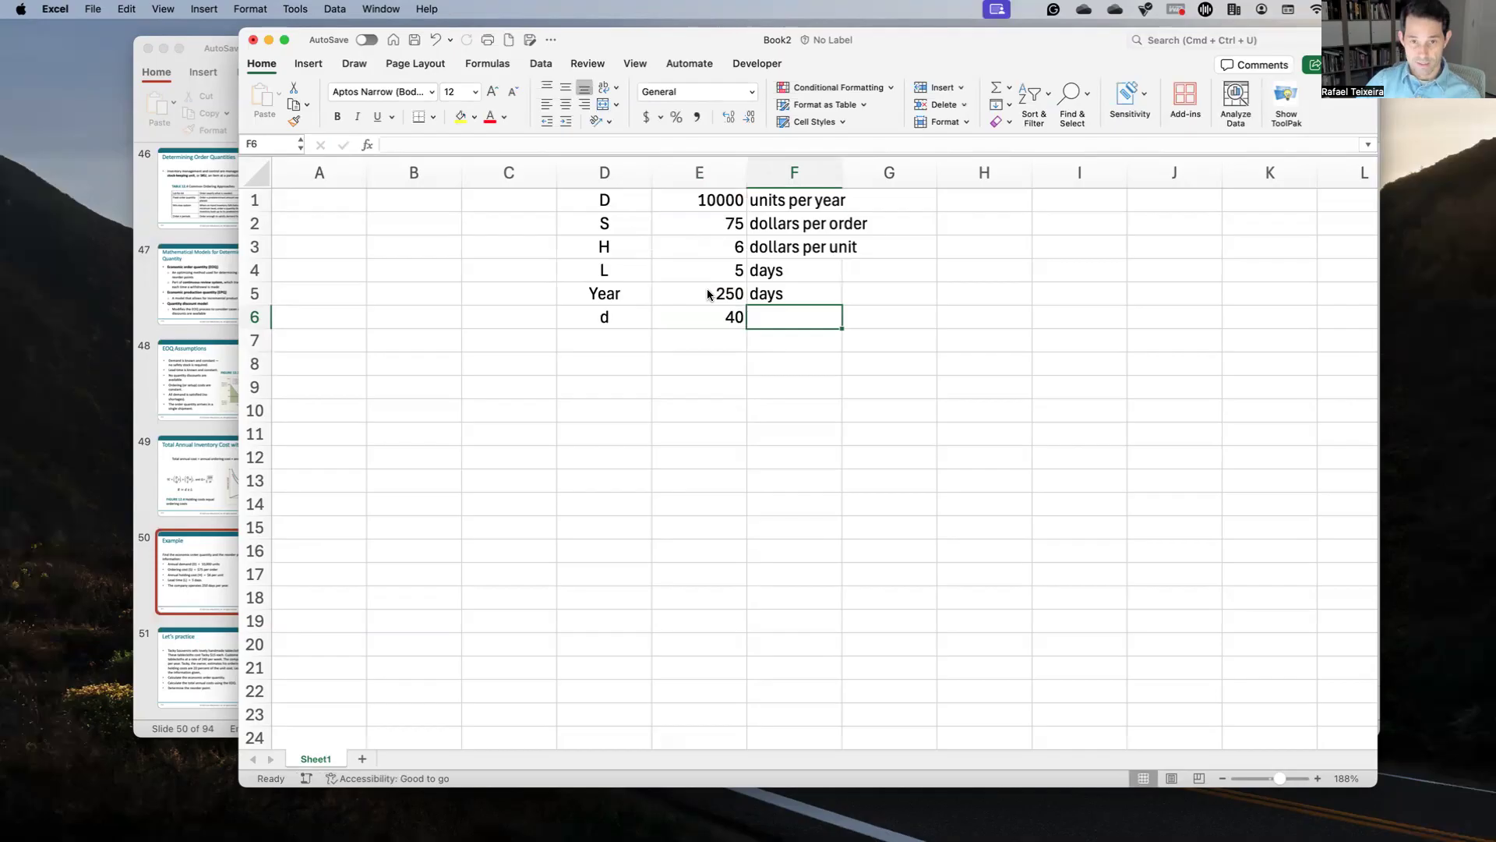
text(dail)
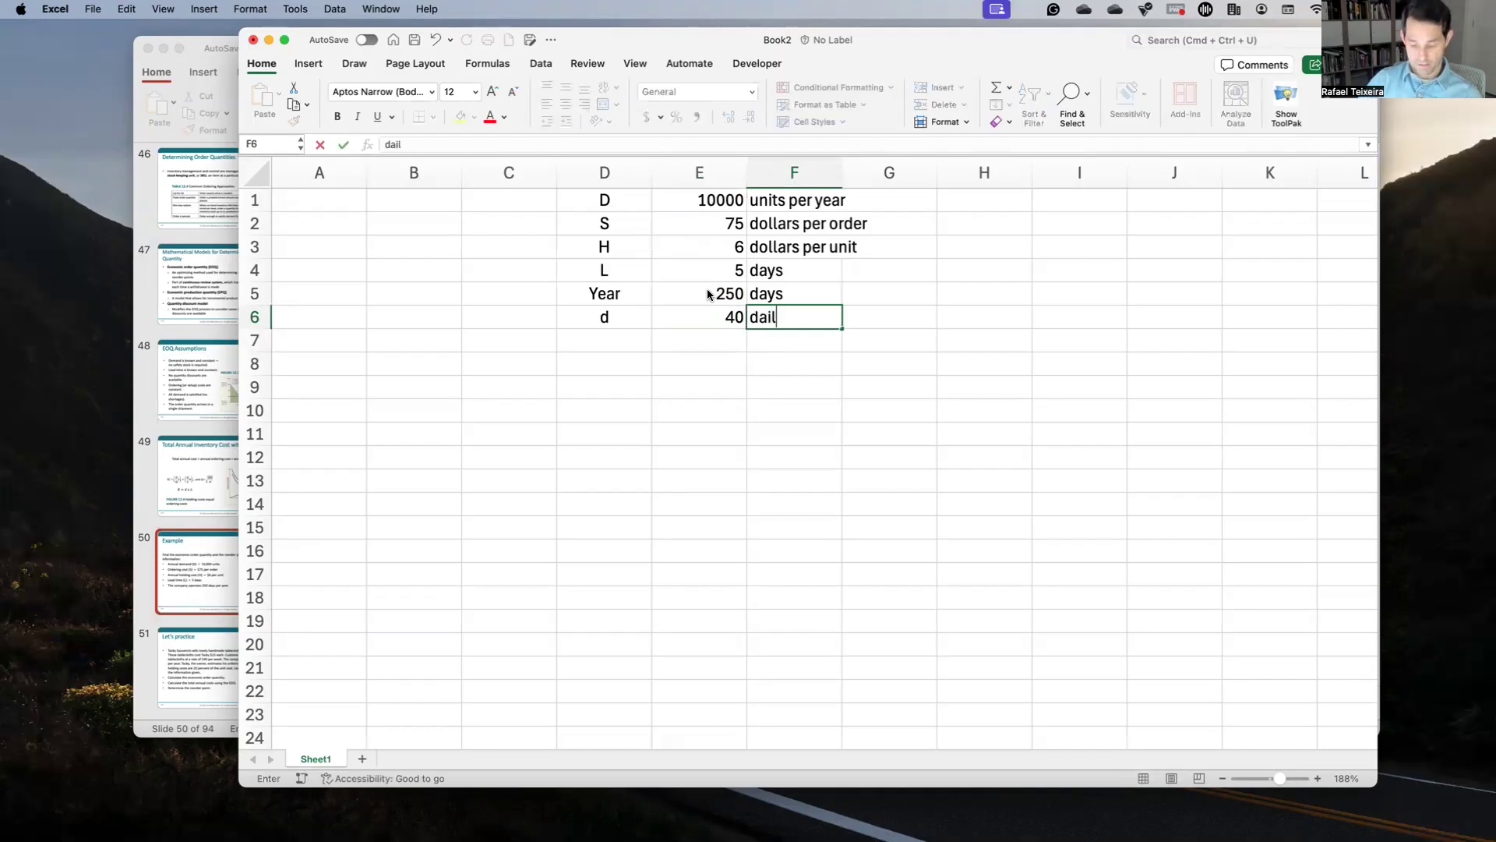
text(y demand in units)
key(Return)
key(Return)
key(Left)
key(Left)
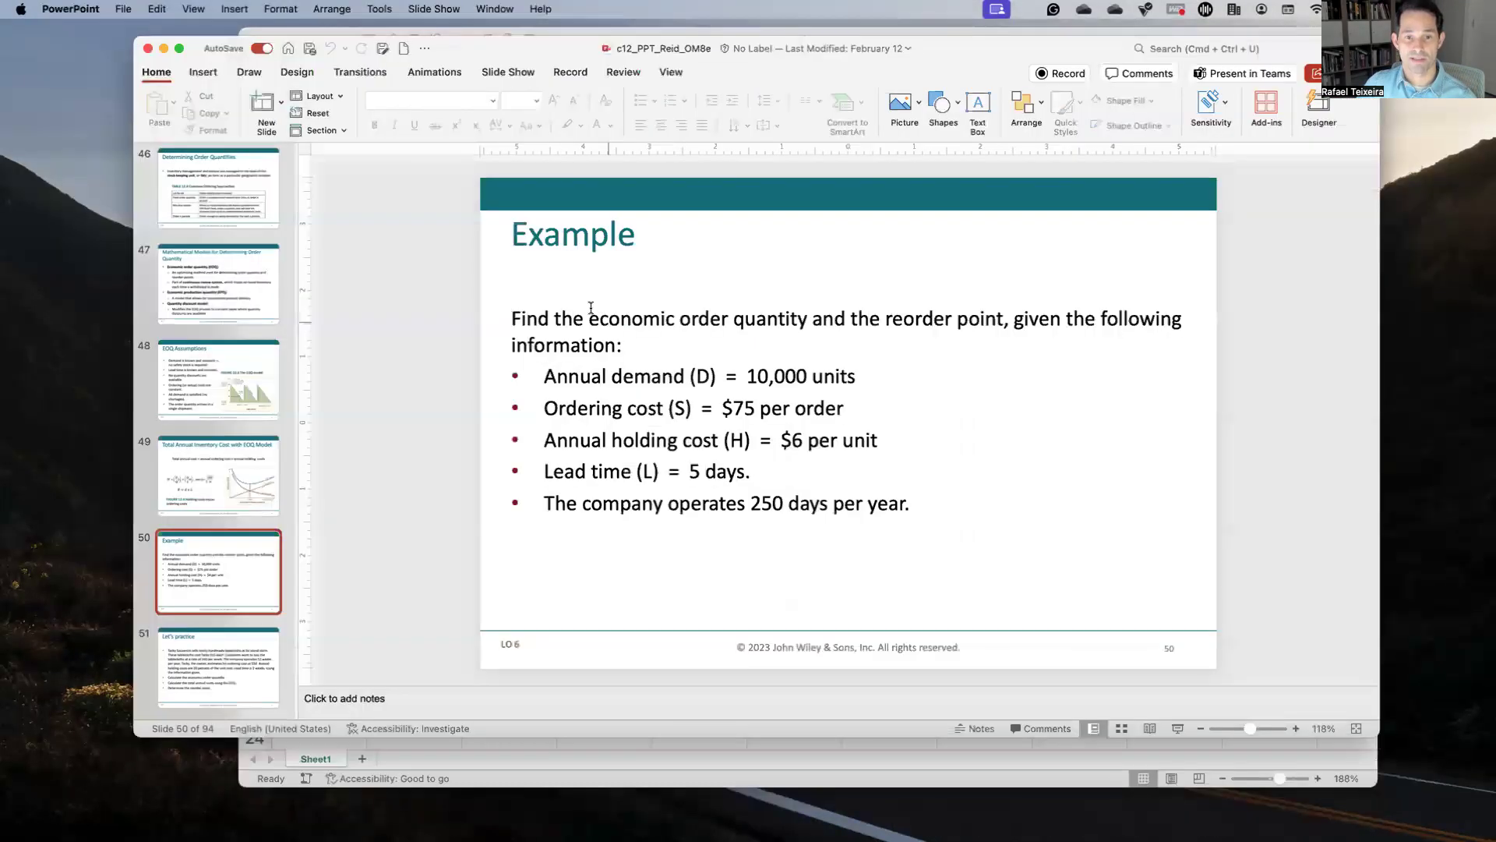
Step: Bring up the Total Annual Inventory Cost with EOQ Model slide in PowerPoint
click(593, 312)
drag(785, 336, 785, 318)
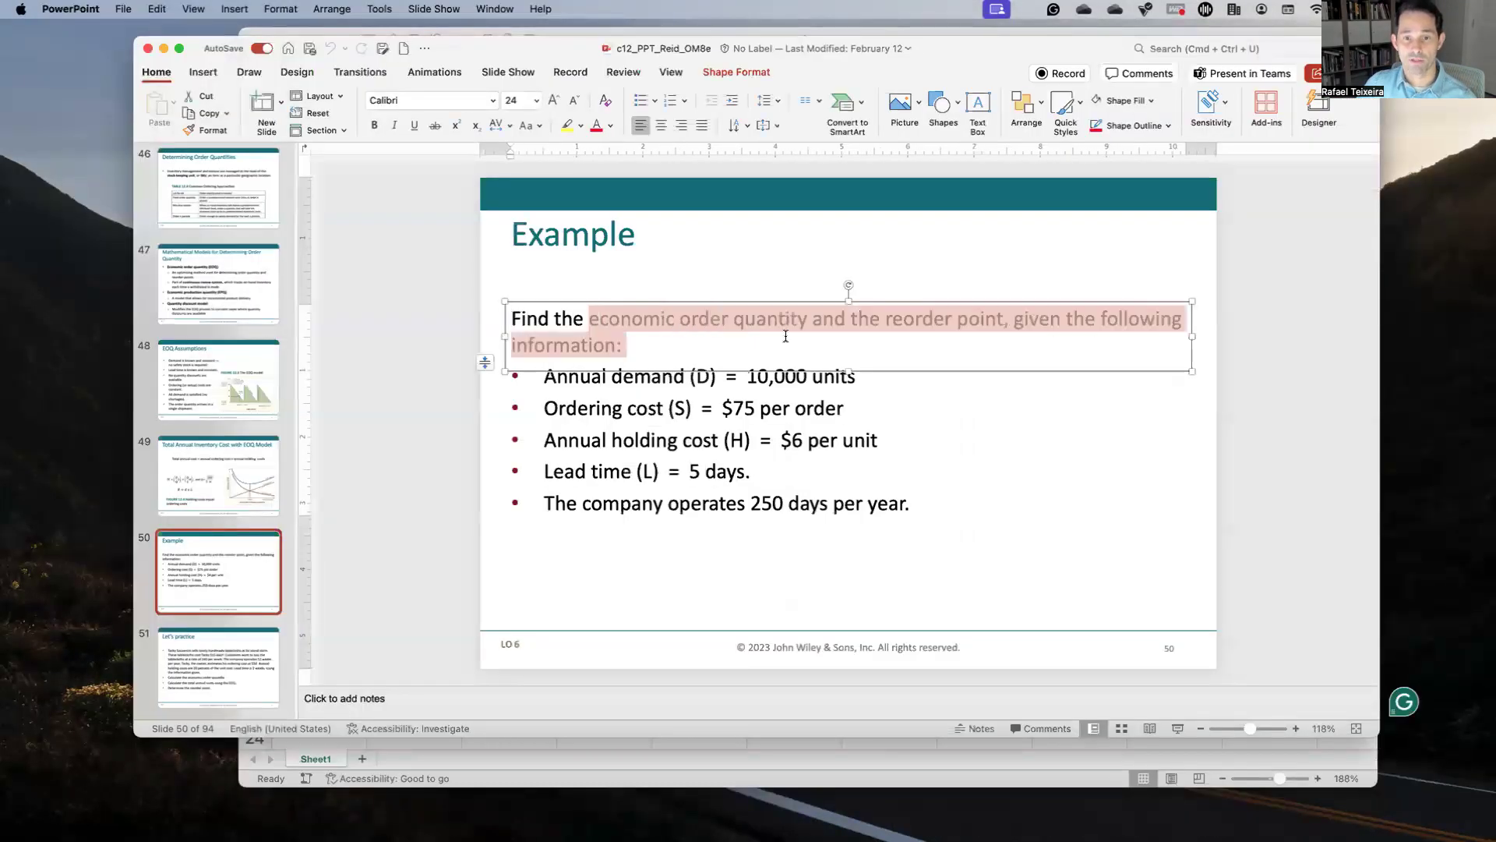
click(227, 471)
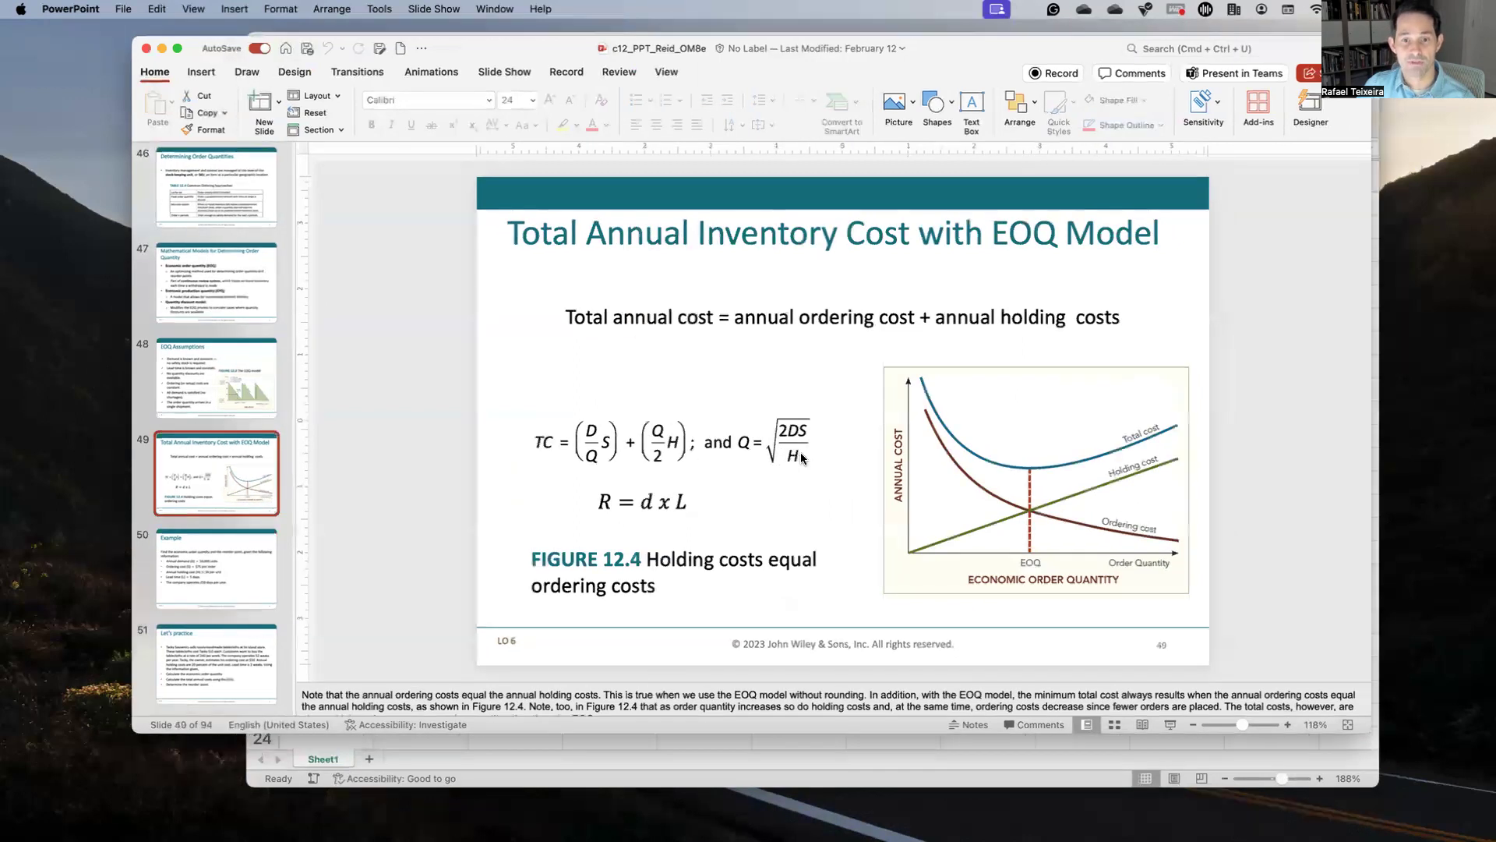
Step: Back in Excel, enter an 'EOQ' heading in D8
key(ctrl+Up)
text(EOQ)
key(Return)
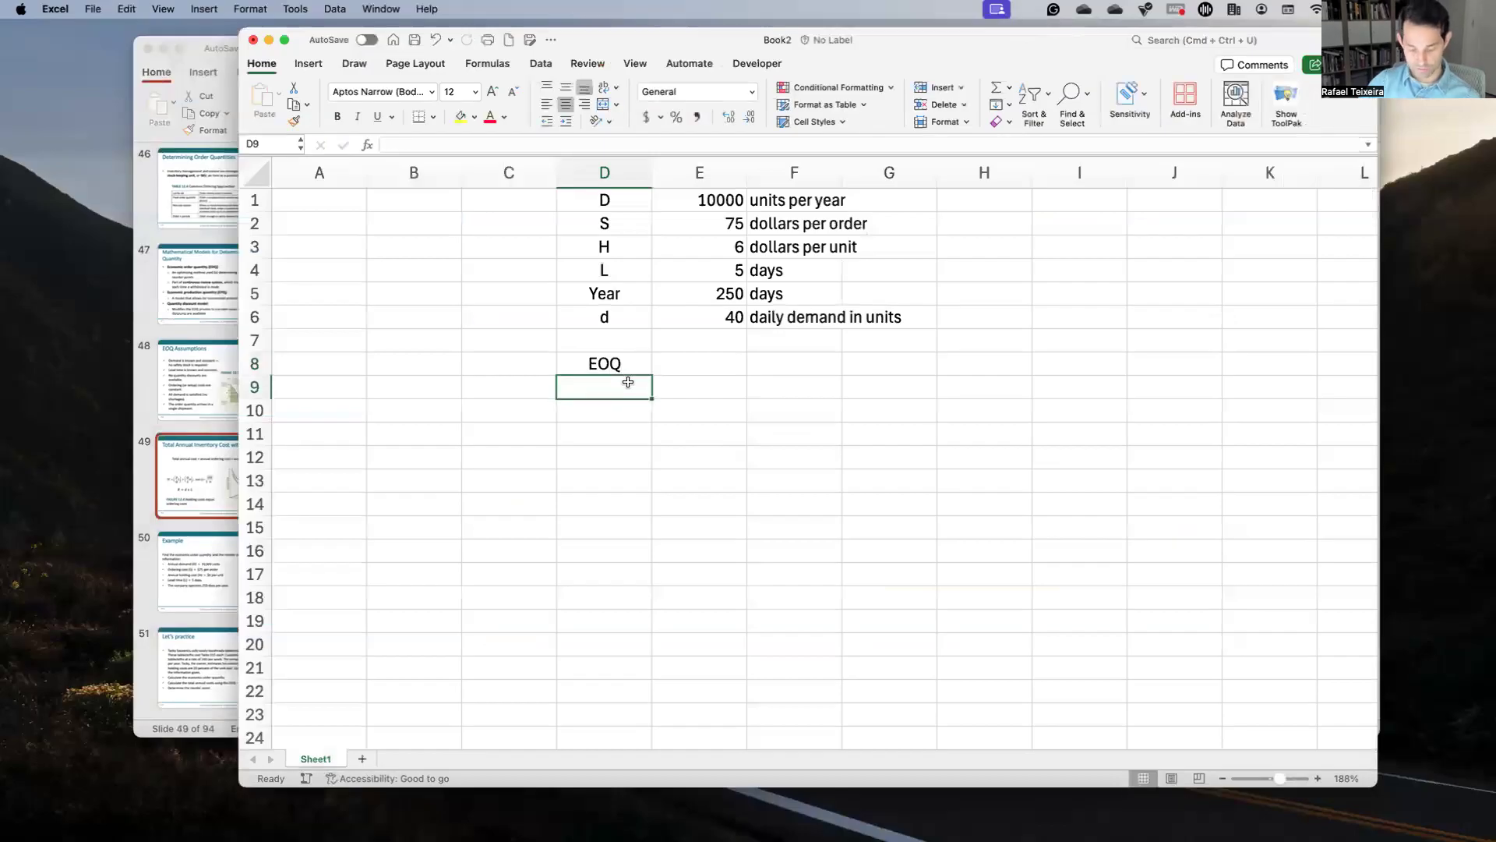
Step: Label D9 as '2SD/H' and begin its formula in E9
text(2SD)
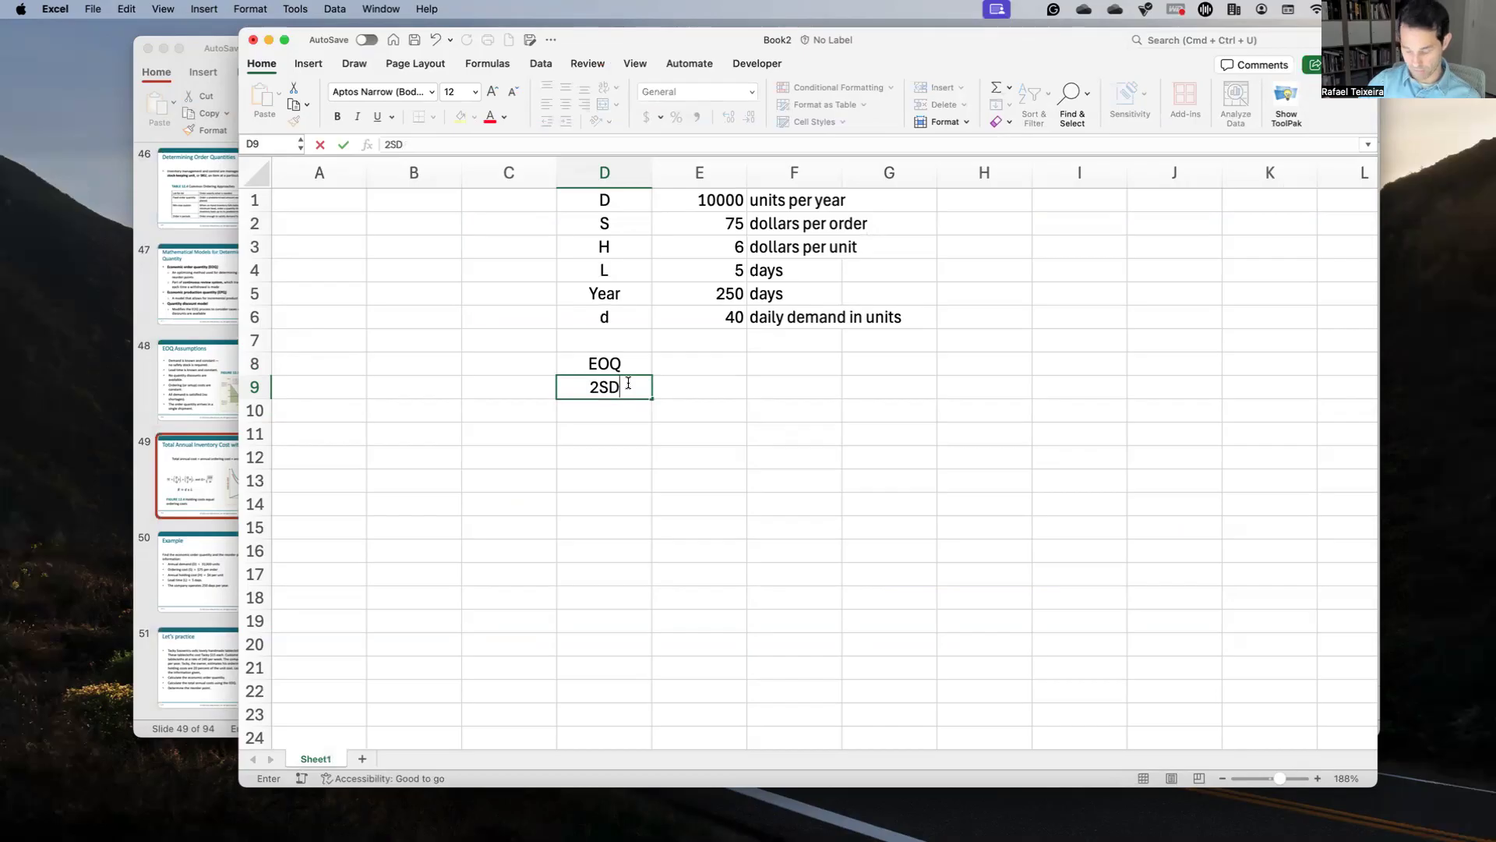
text(/H)
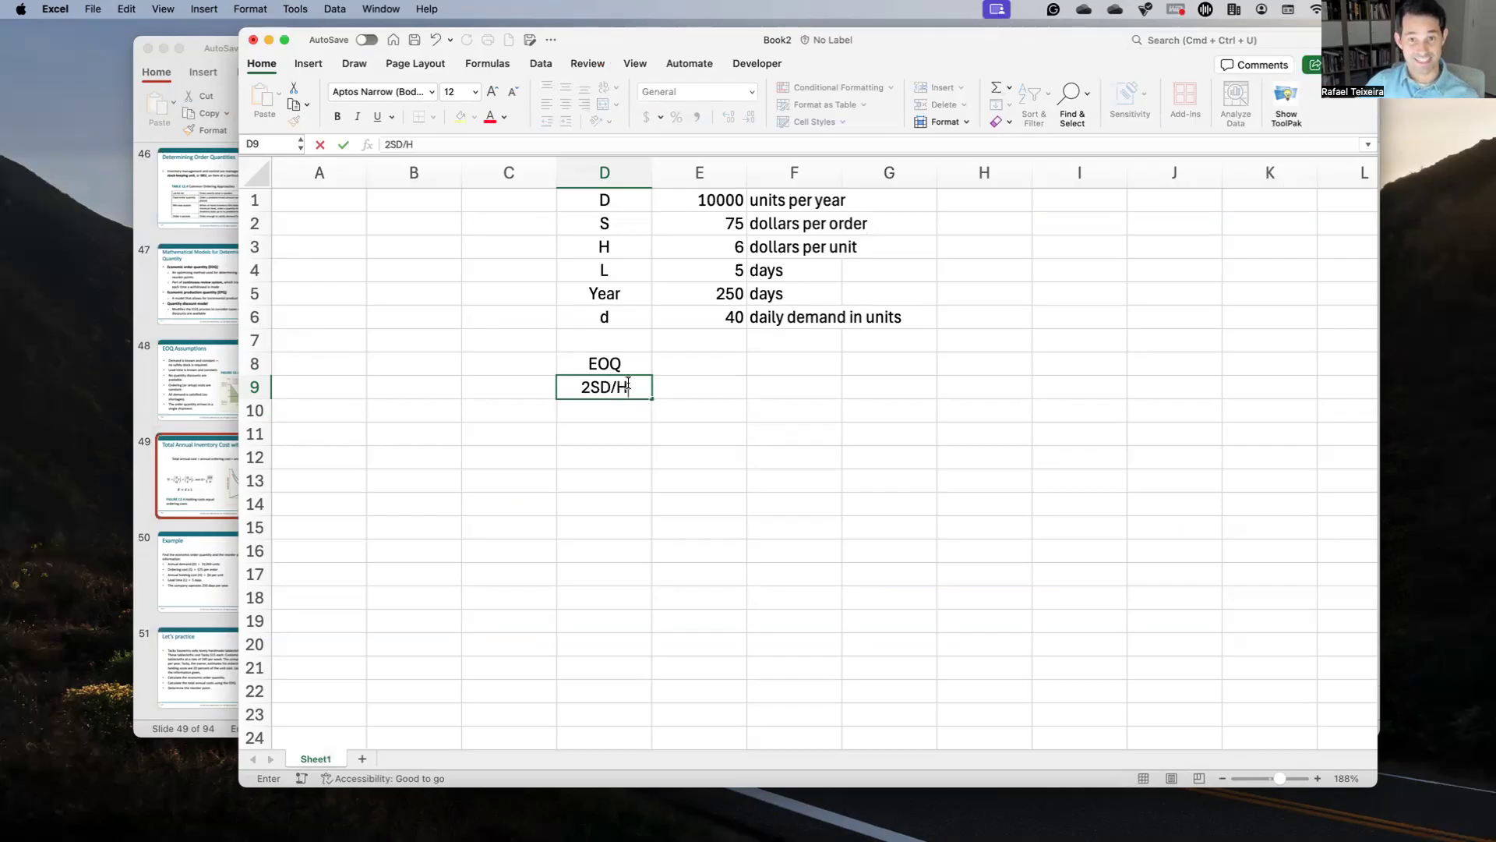
key(Tab)
text(=(2*)
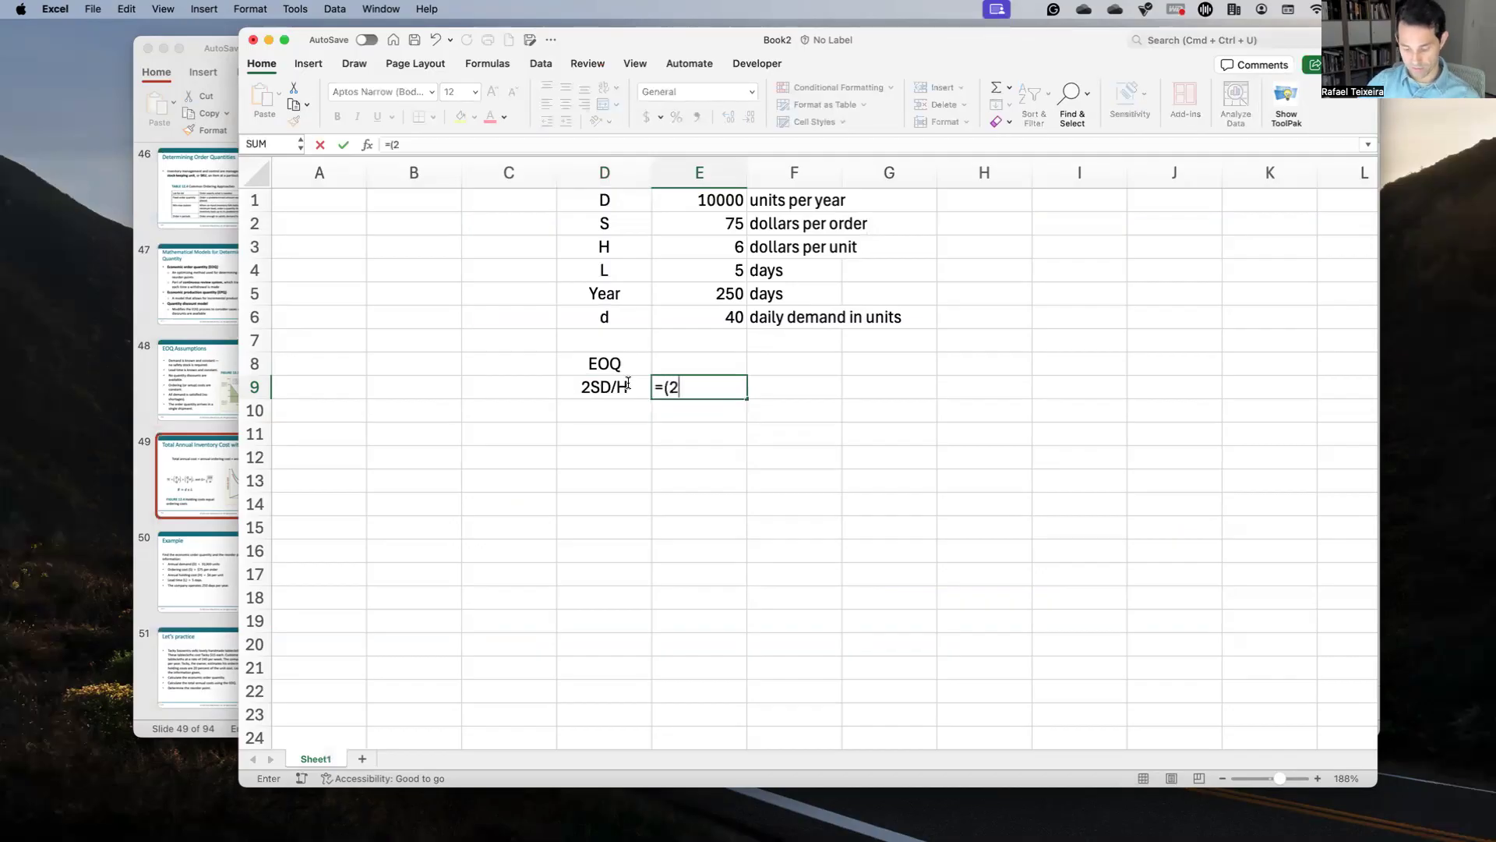
click(695, 226)
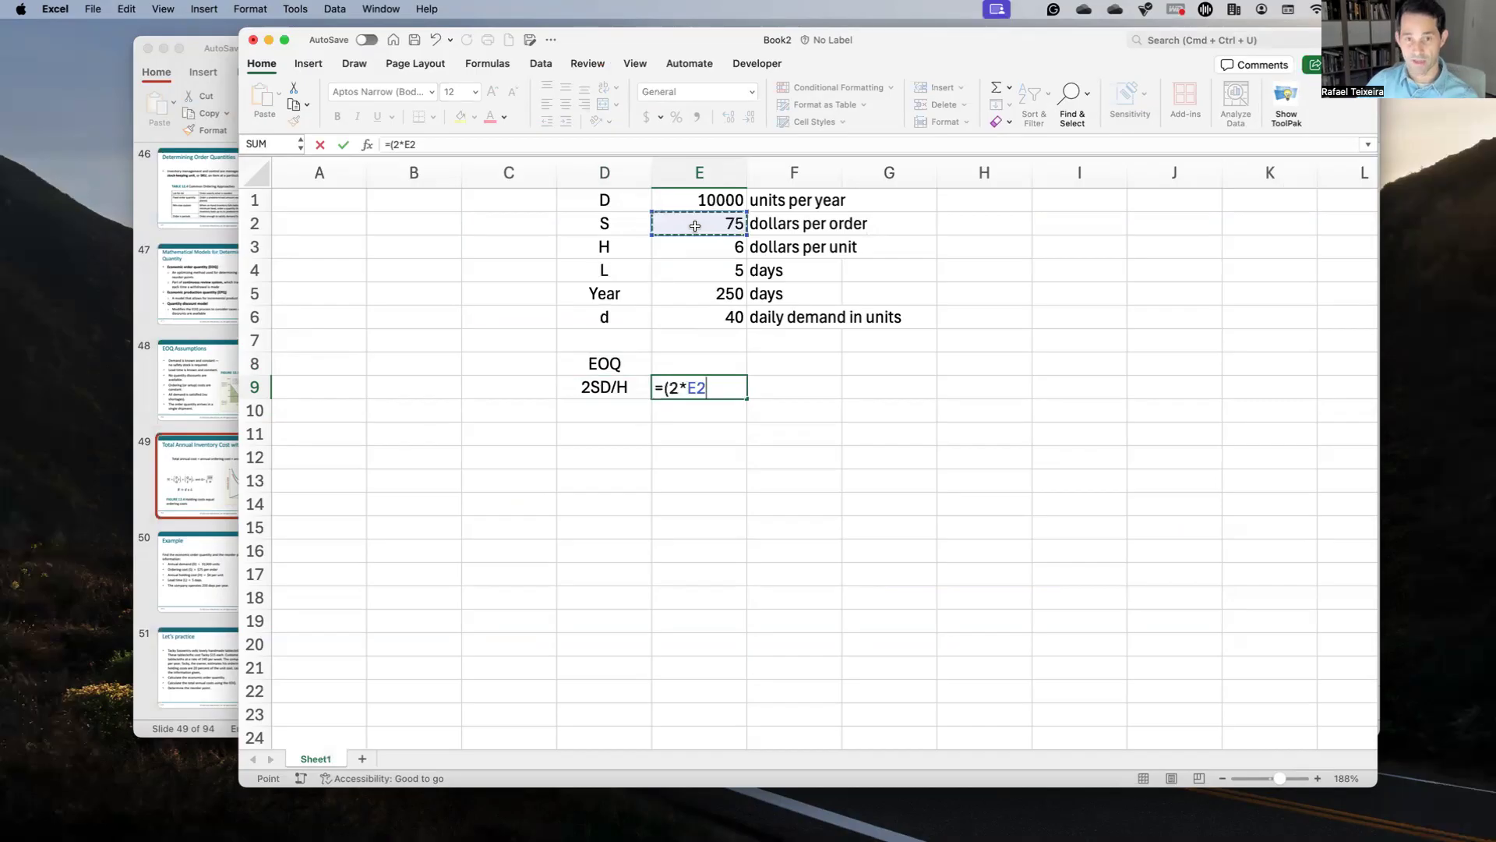
click(699, 201)
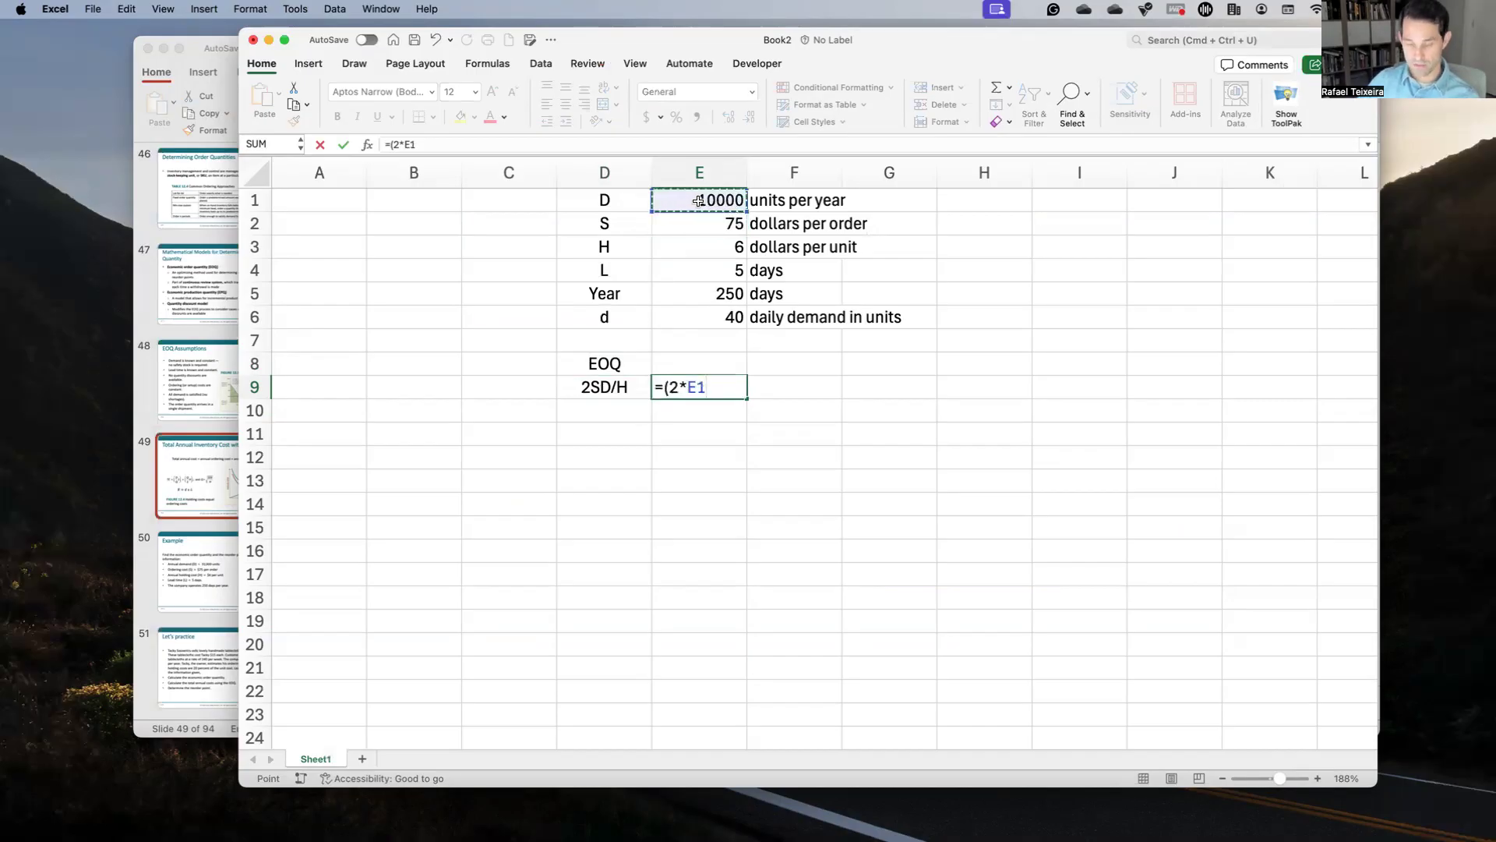
click(713, 386)
text(*)
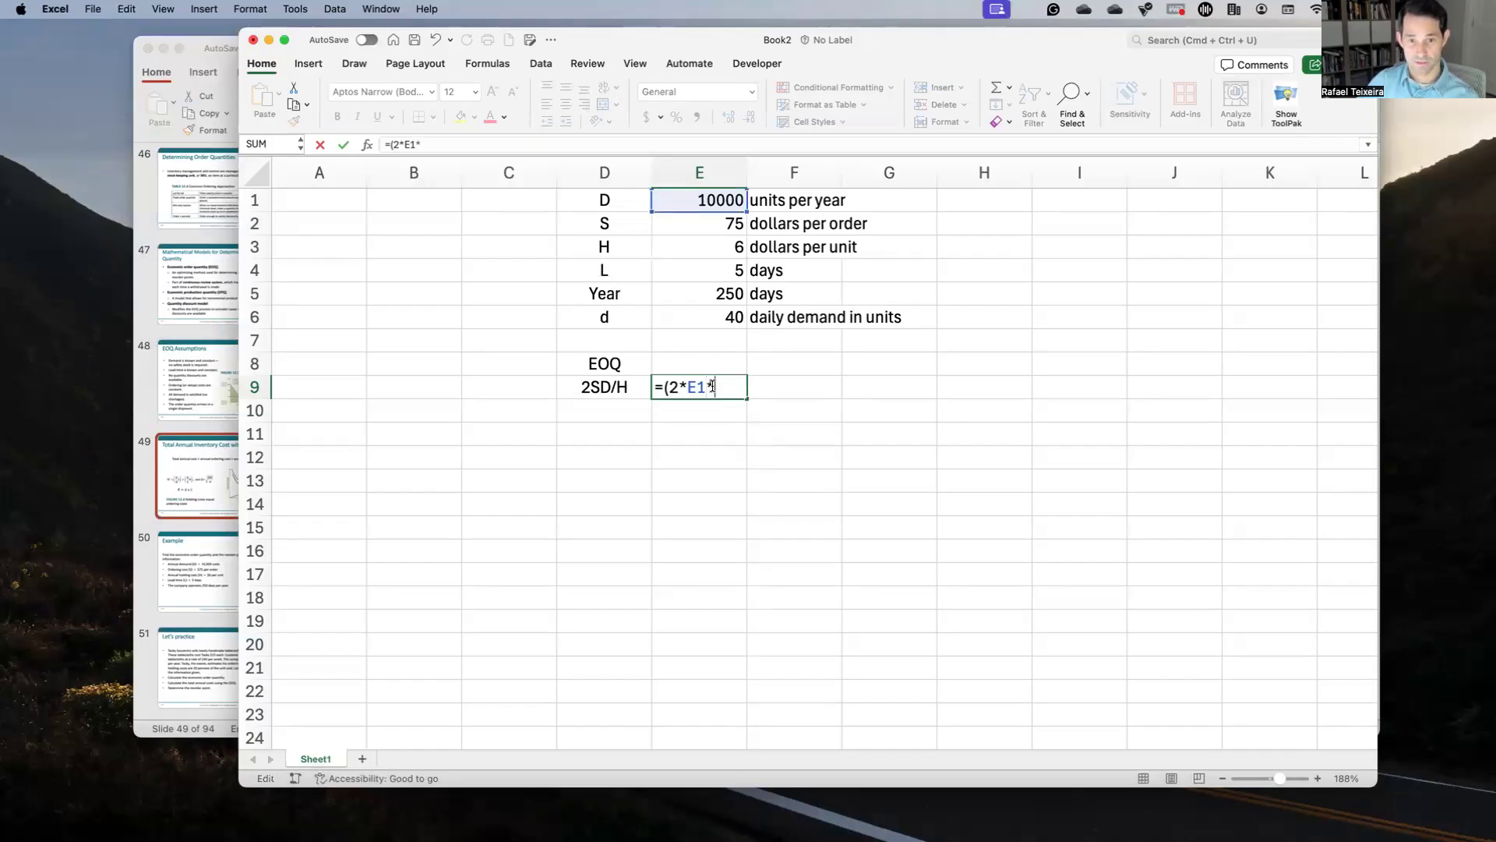
click(711, 205)
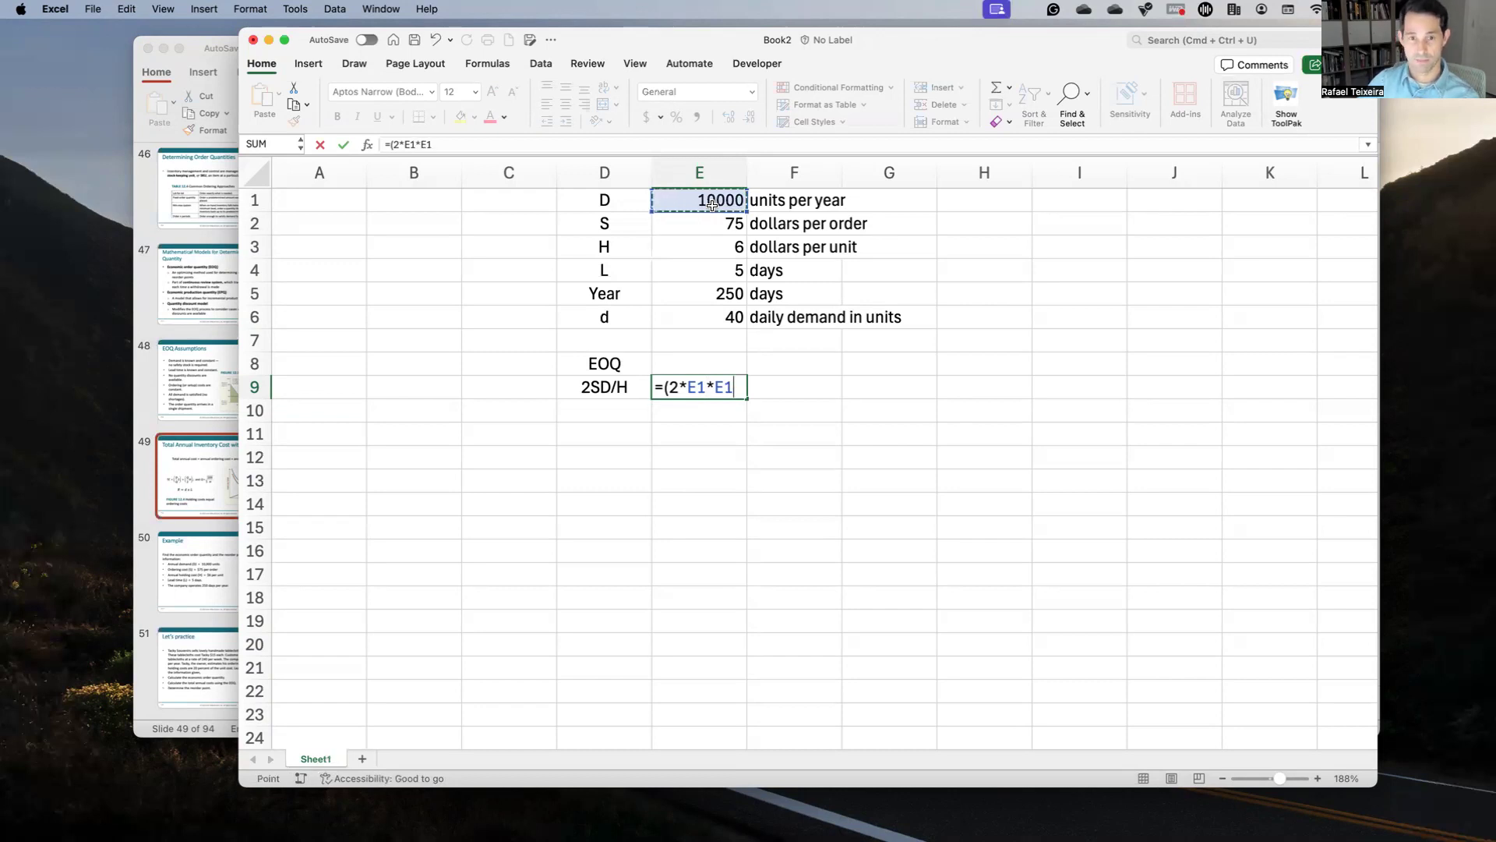
key(BackSpace)
key(BackSpace)
key(BackSpace)
key(BackSpace)
key(BackSpace)
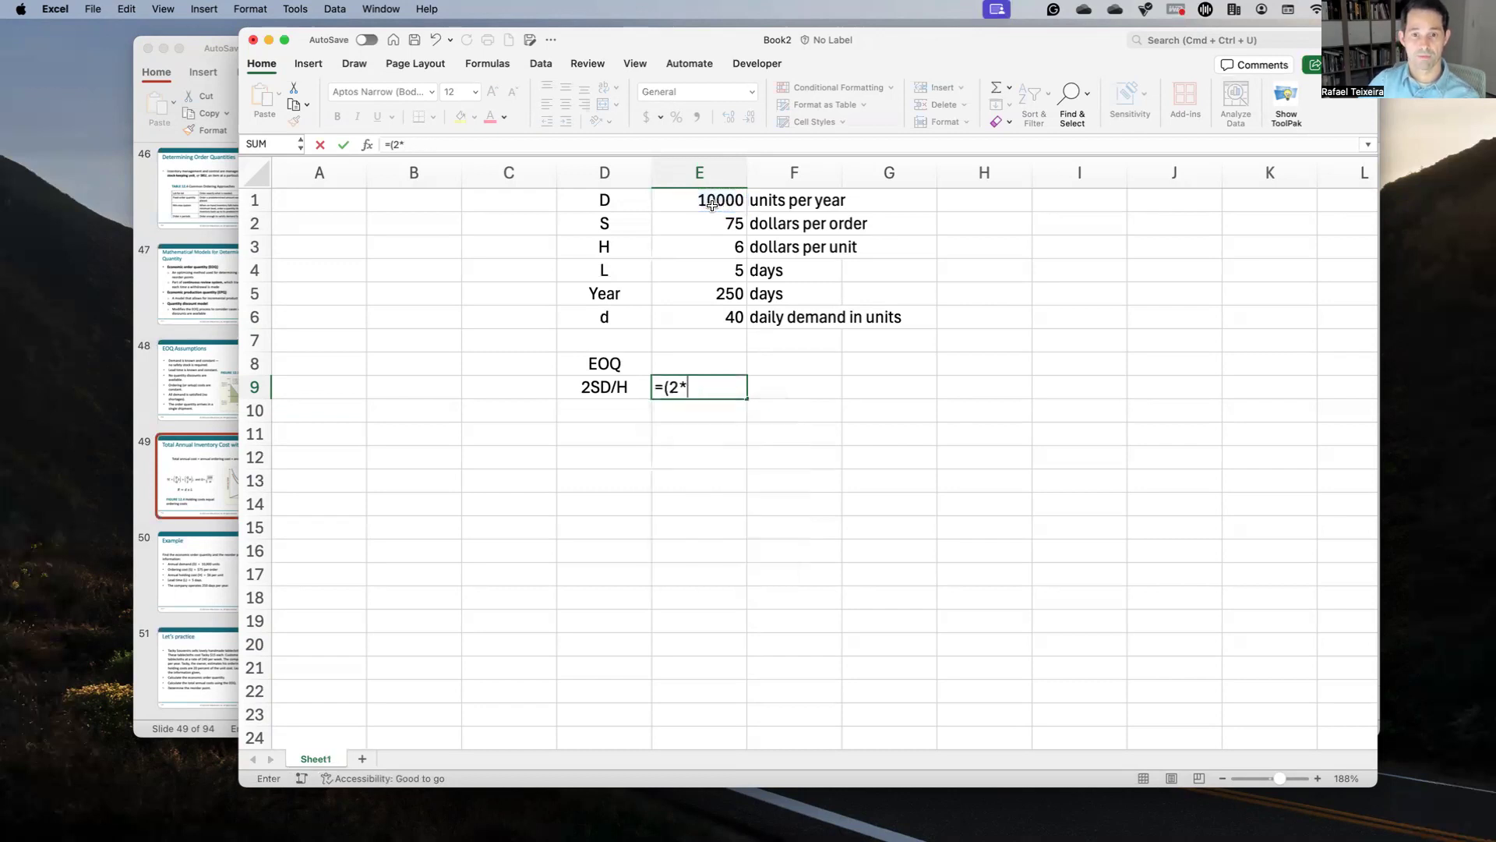
Step: Complete =(2*E2*E1)/E3 in E9, giving 250000
click(733, 219)
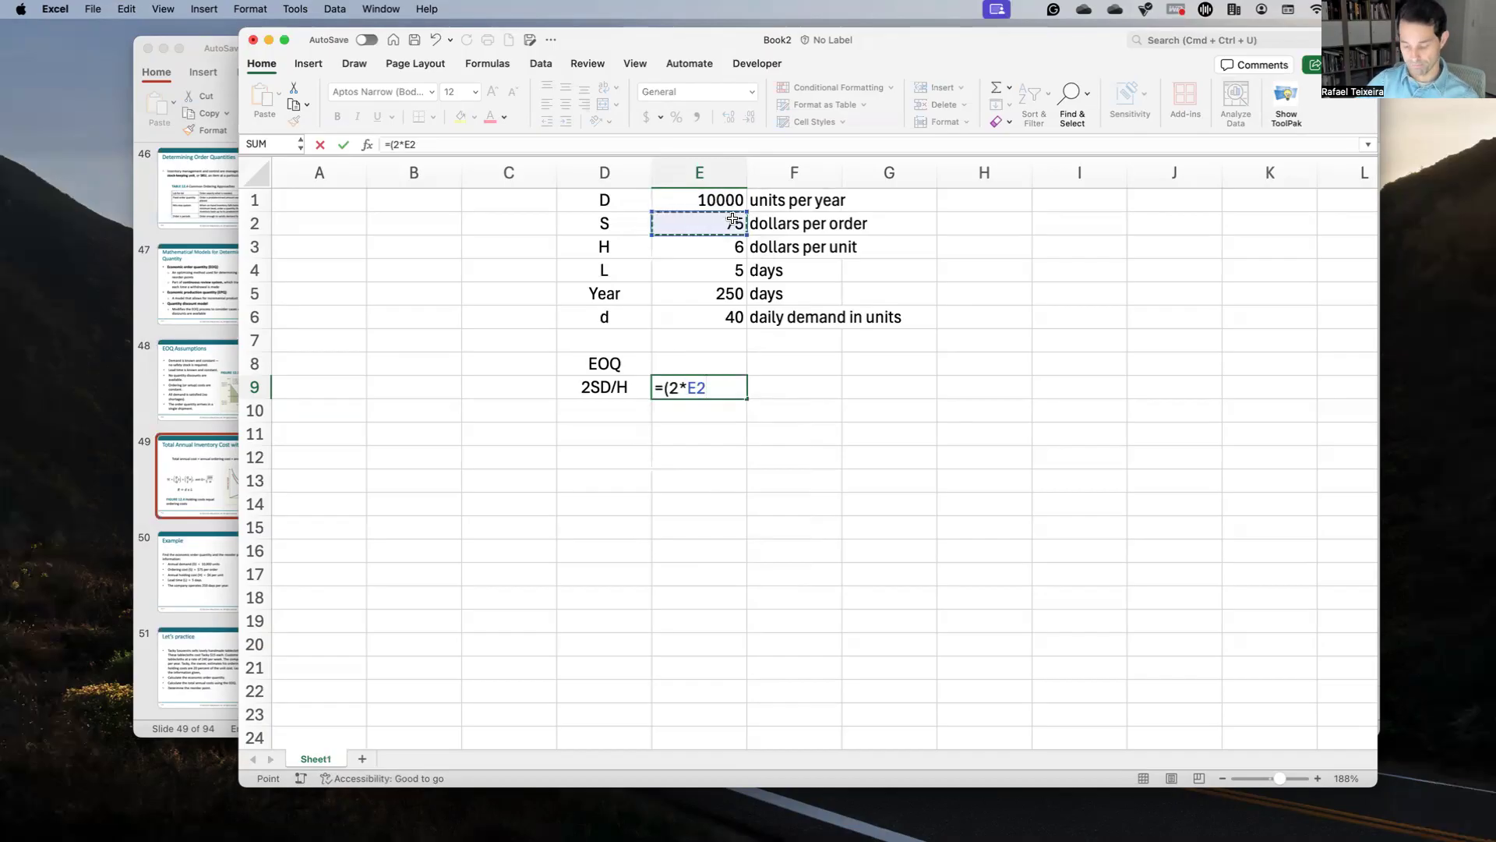
text(*)
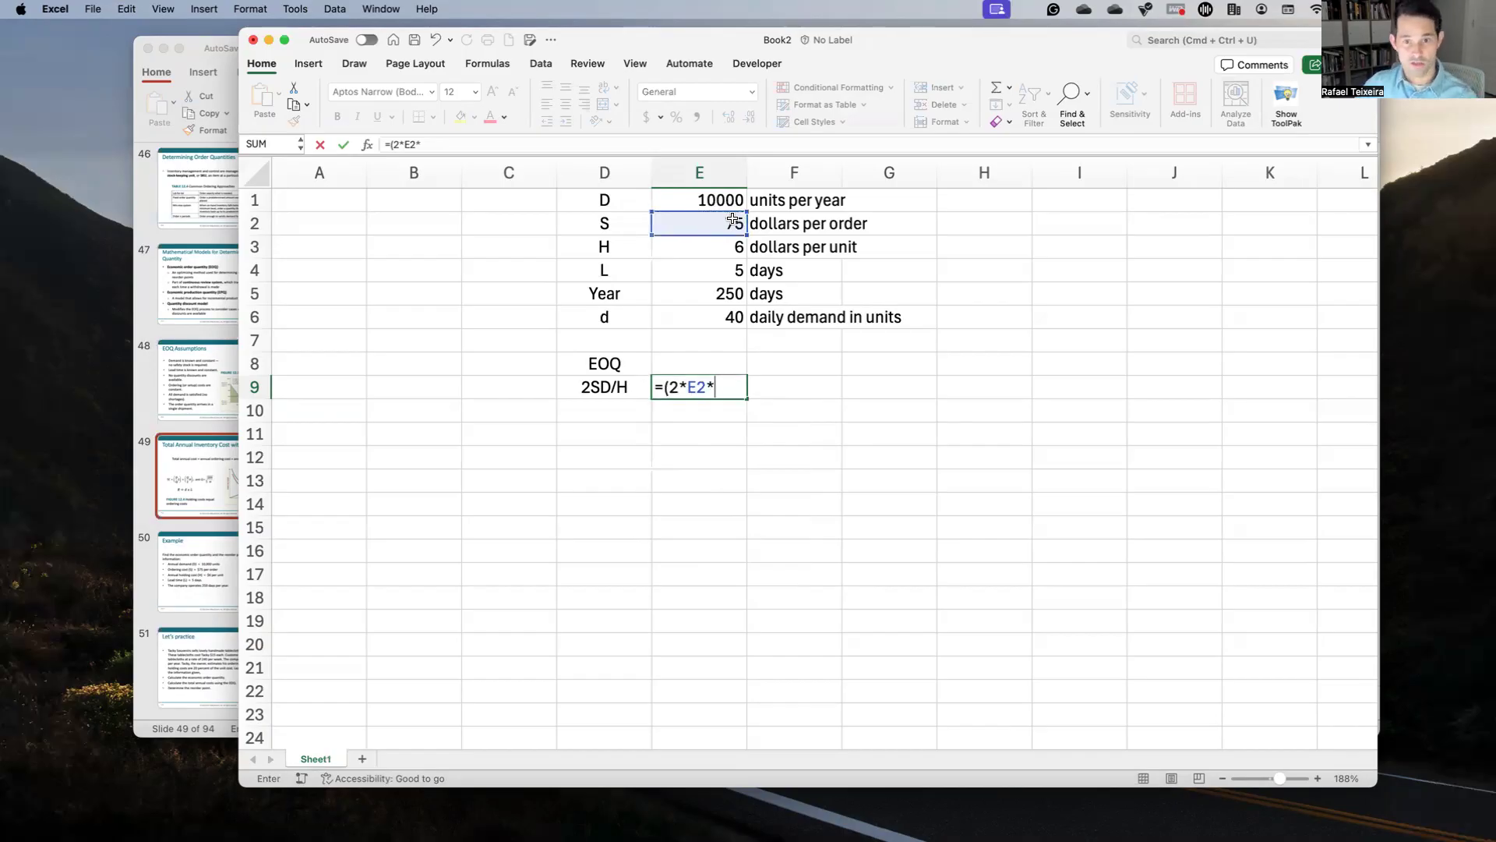
click(729, 201)
text()/)
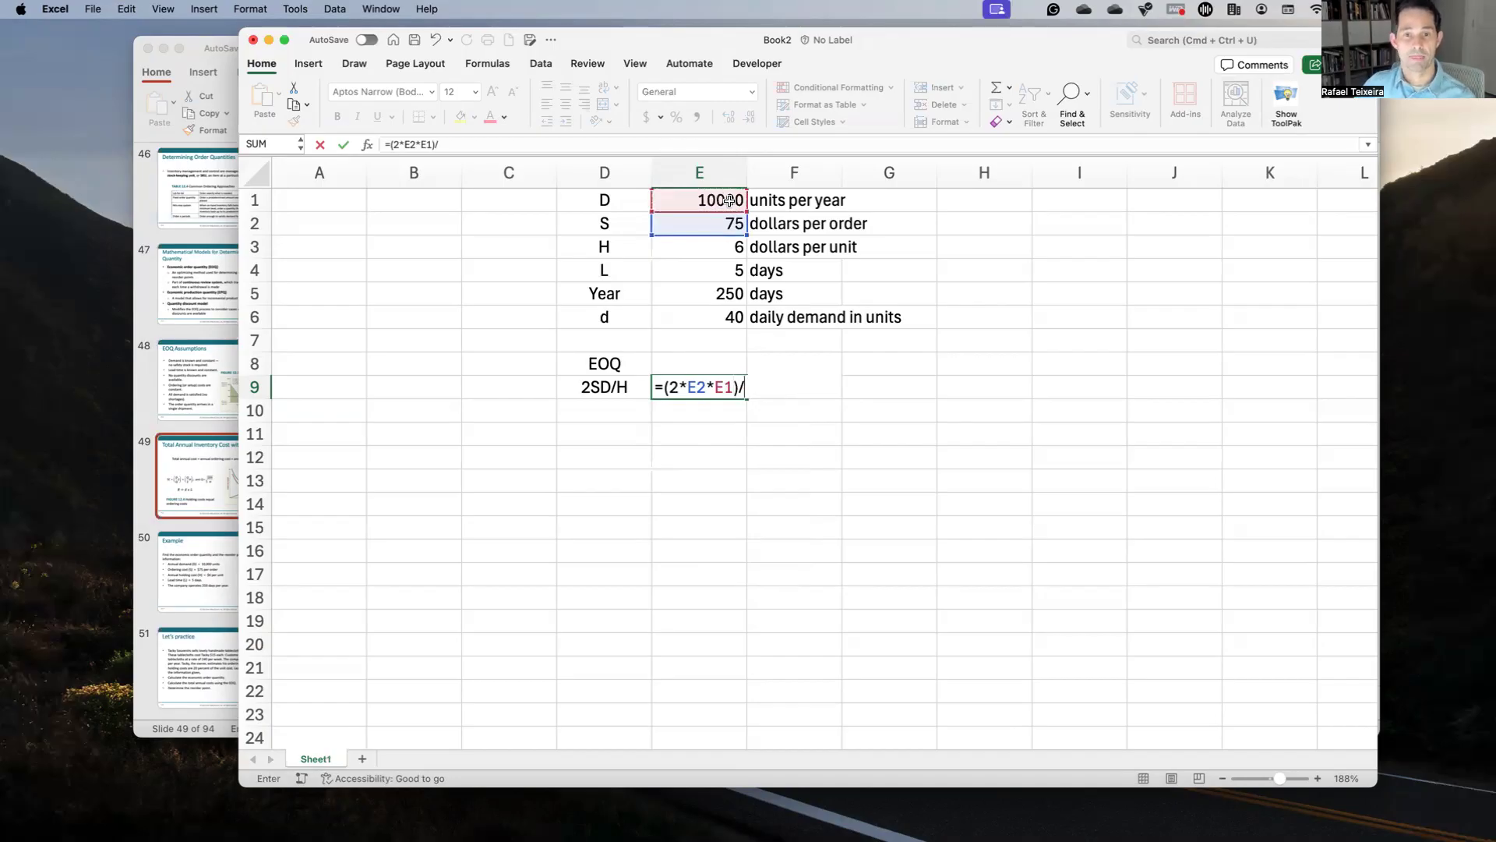
click(729, 249)
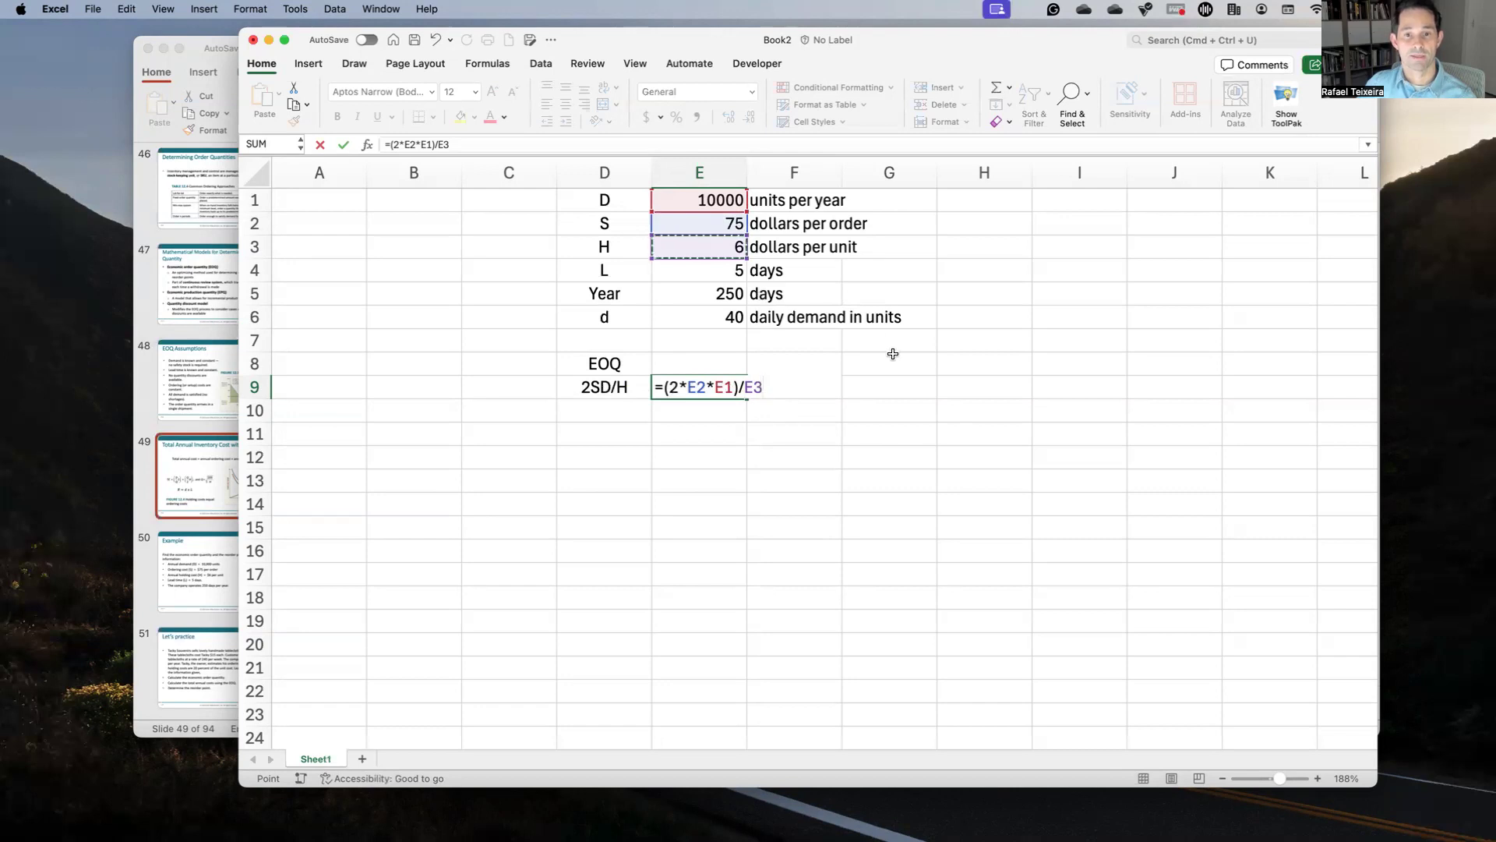
key(Return)
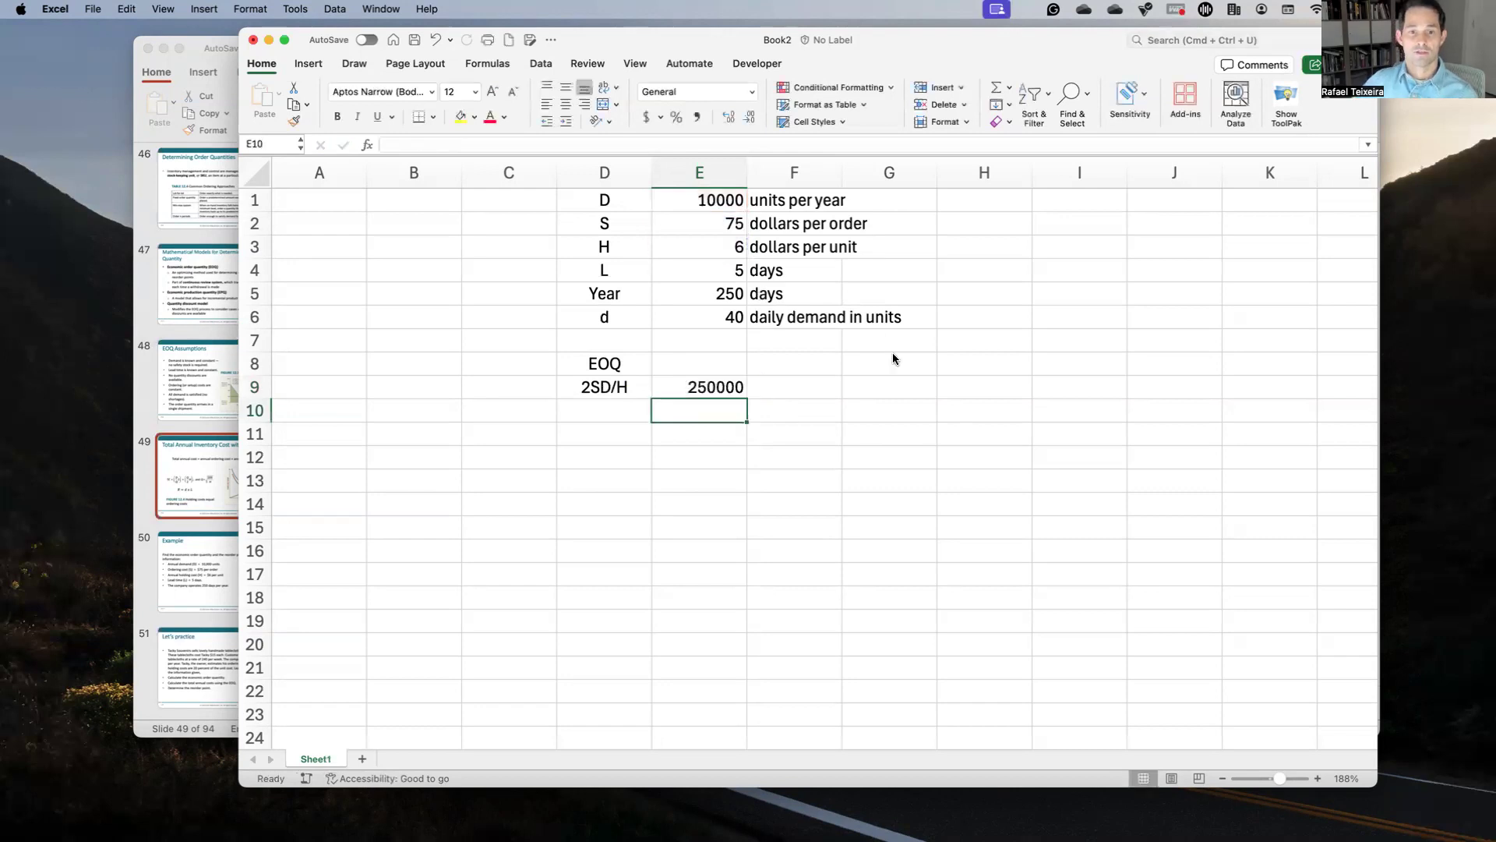
key(Up)
key(Down)
Step: Label D10 'Sqrt' and enter =SQRT(E9) in E10, returning 500
key(Left)
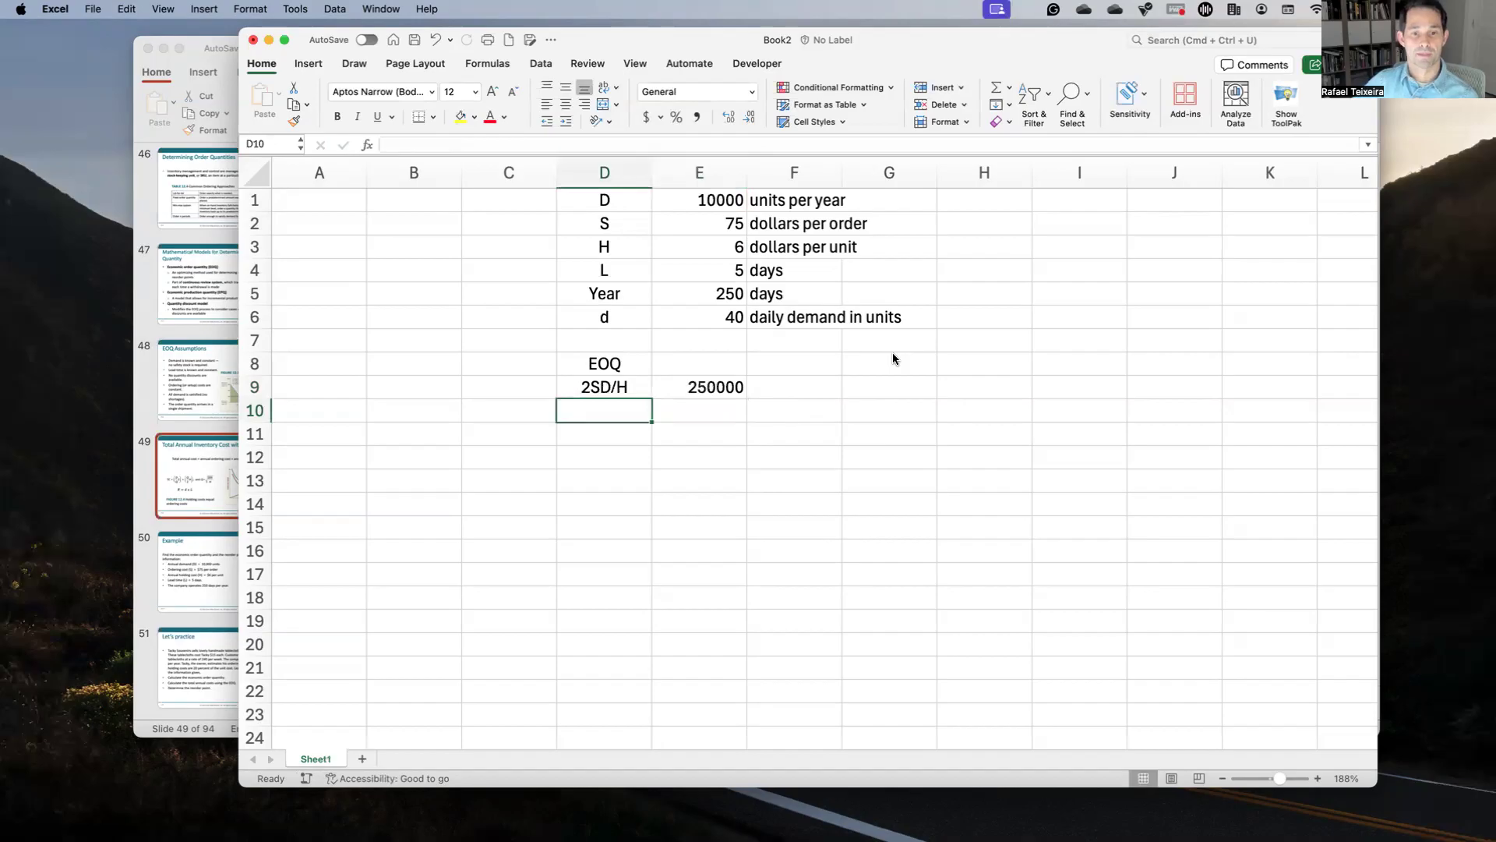
text(Sqrt)
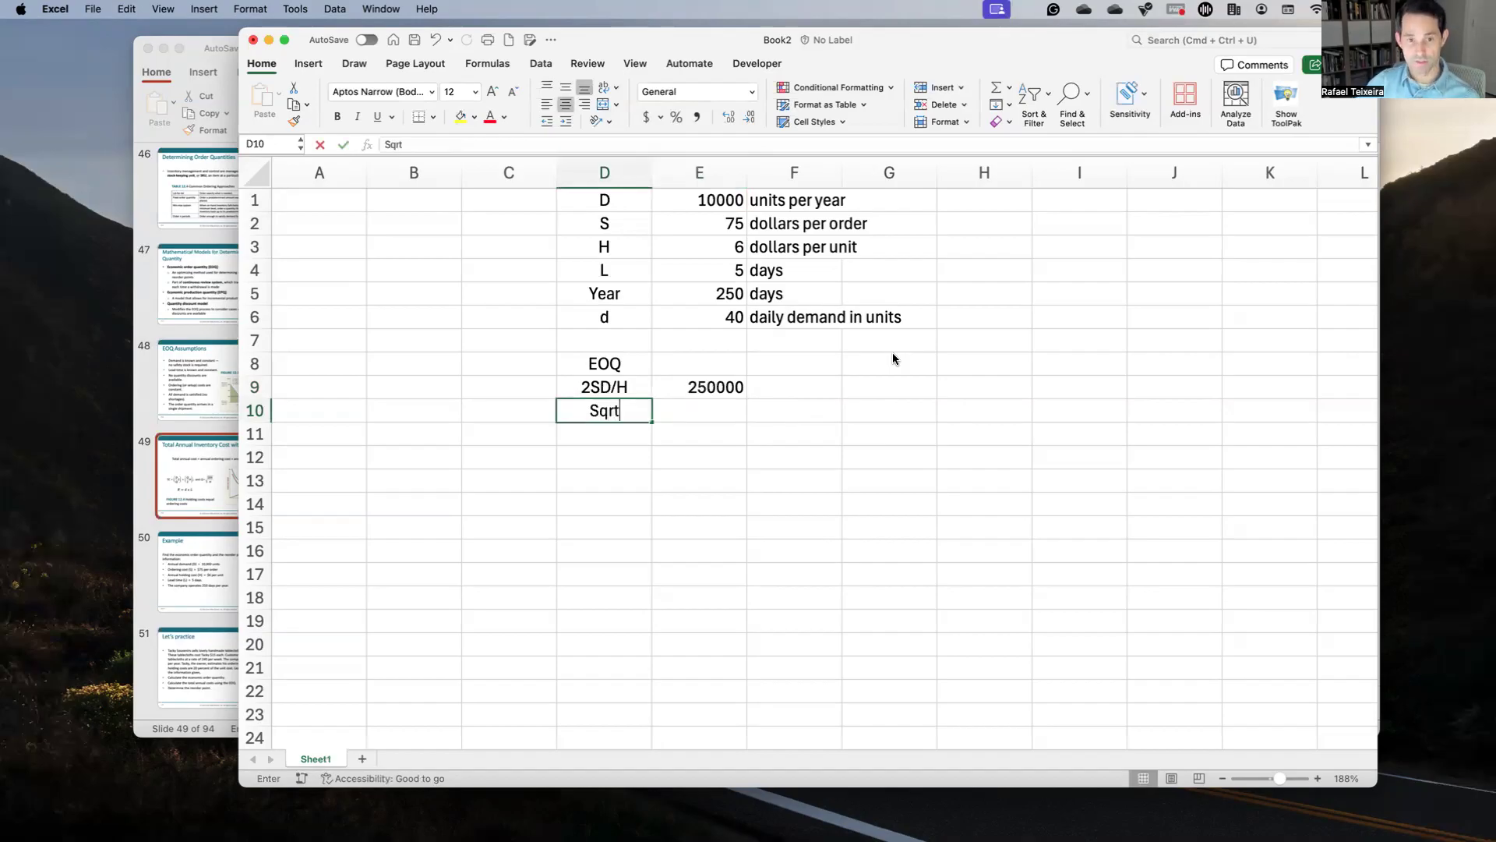
key(Tab)
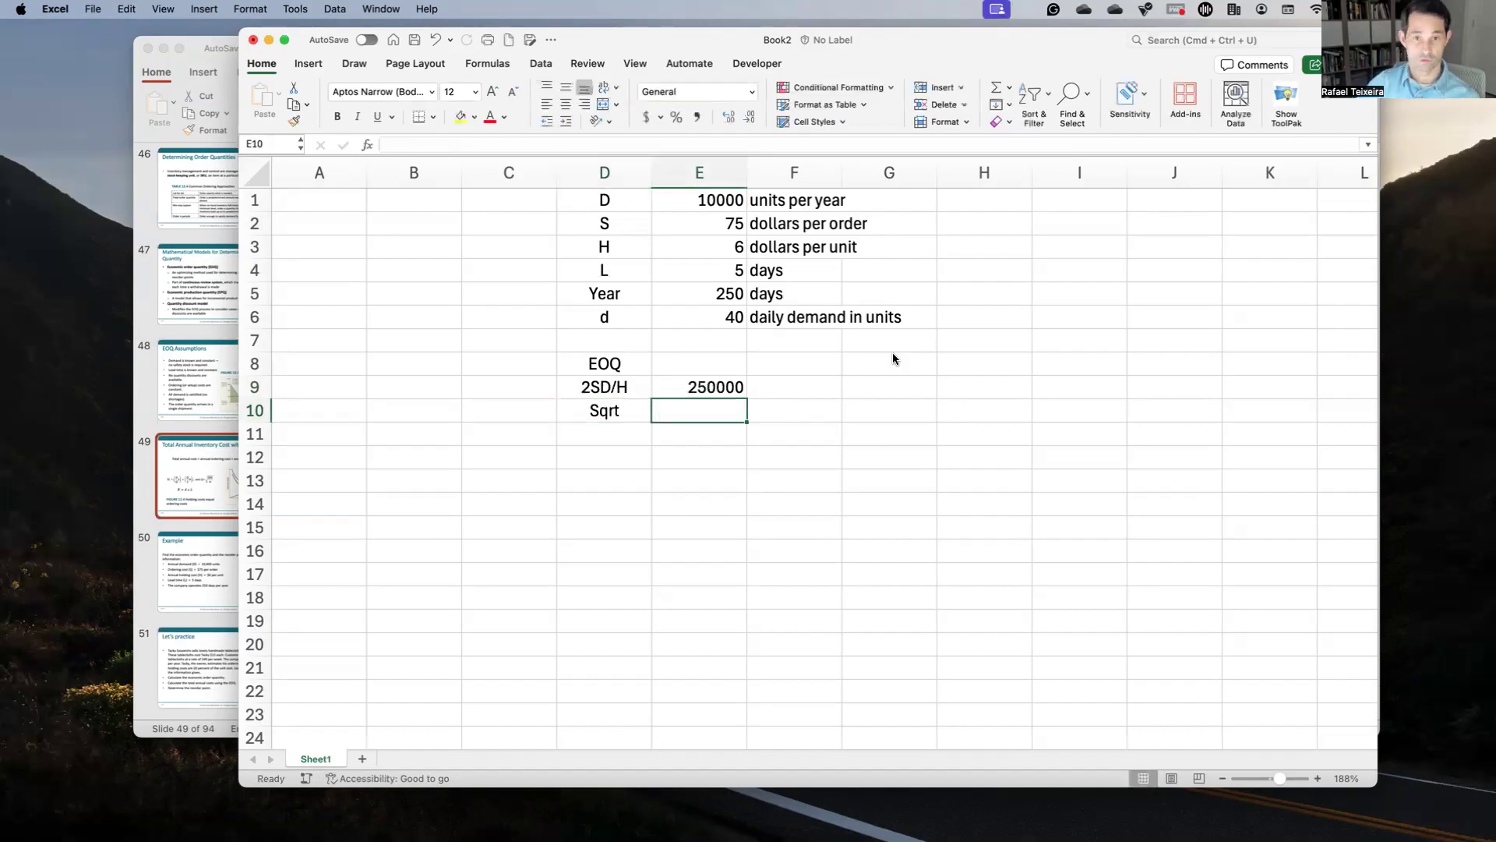
text(=)
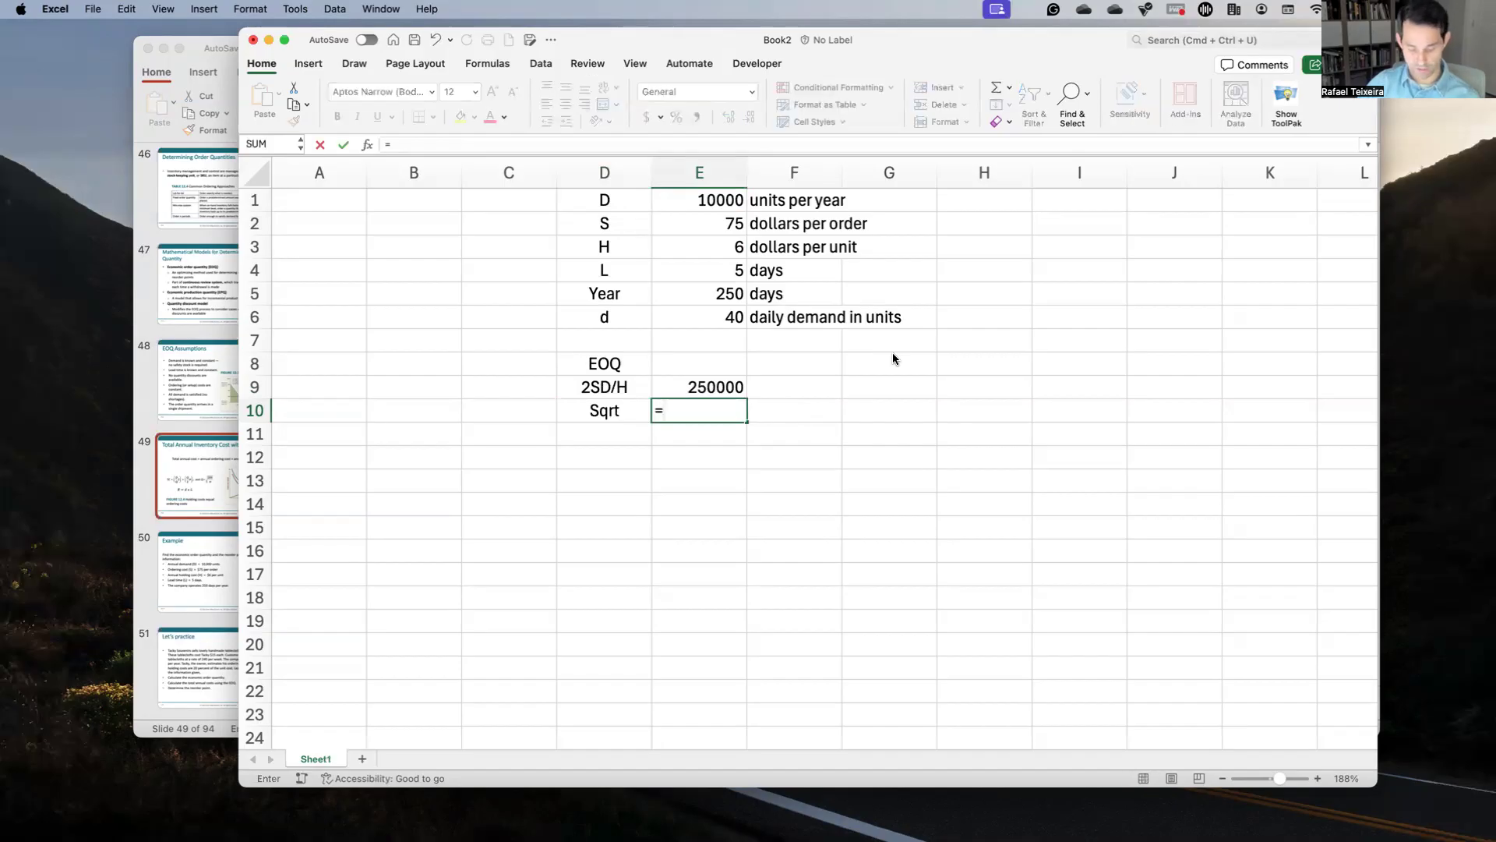
text(sqrt()
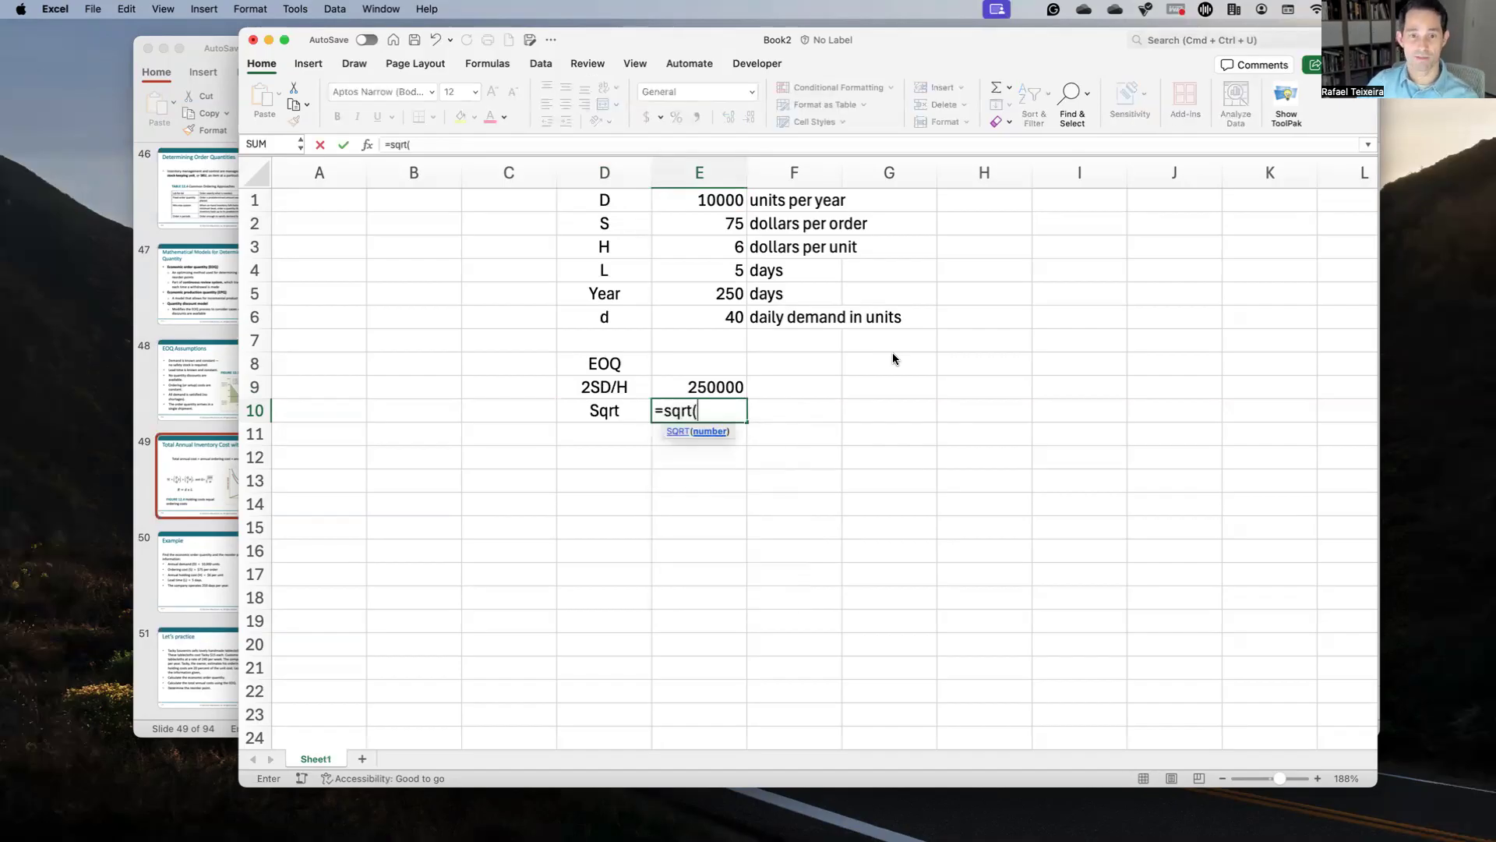
click(735, 388)
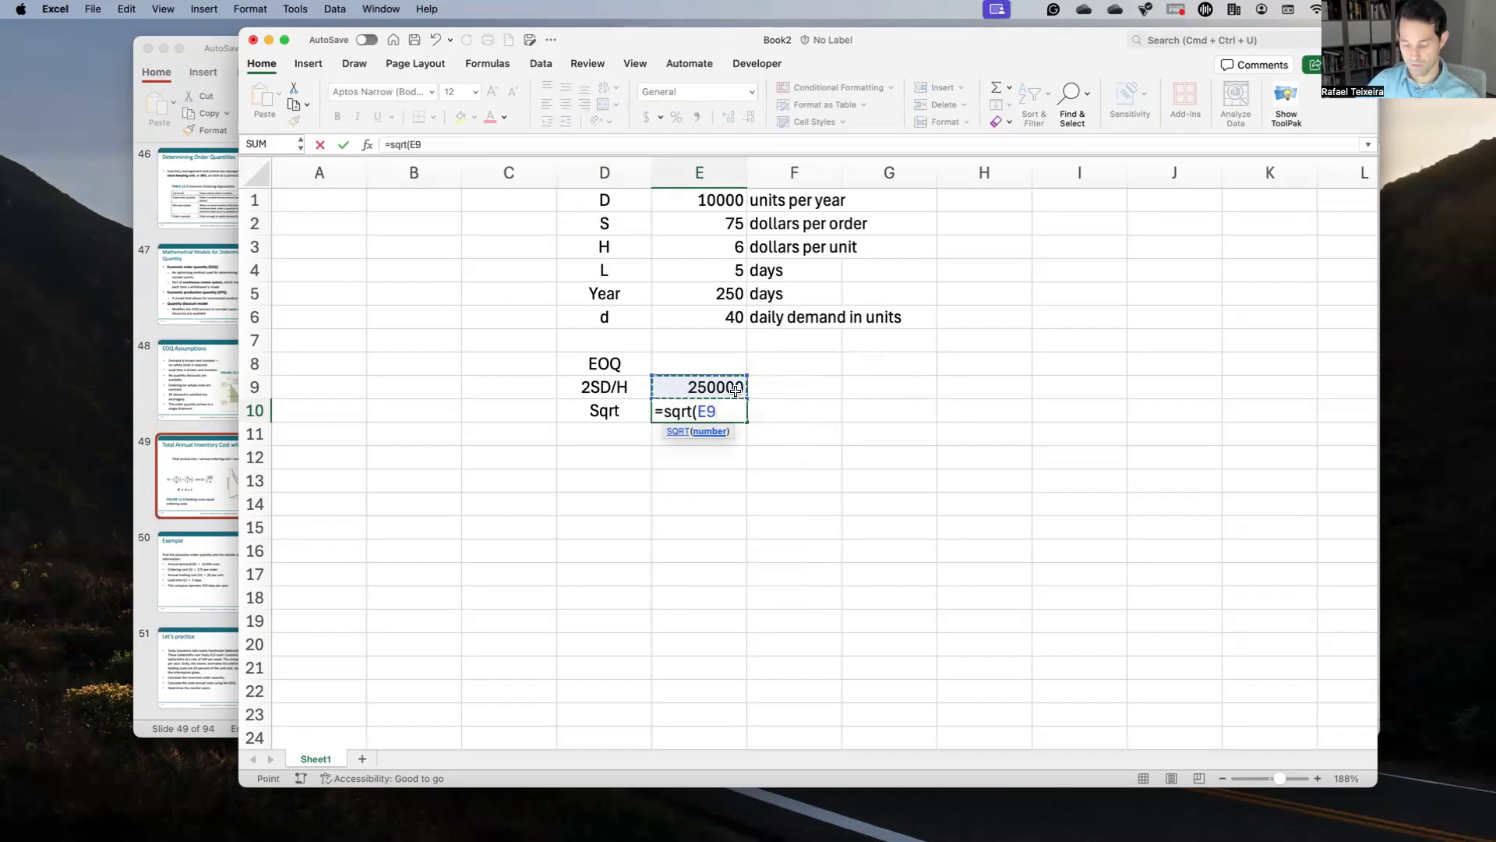
text())
key(ctrl+Up)
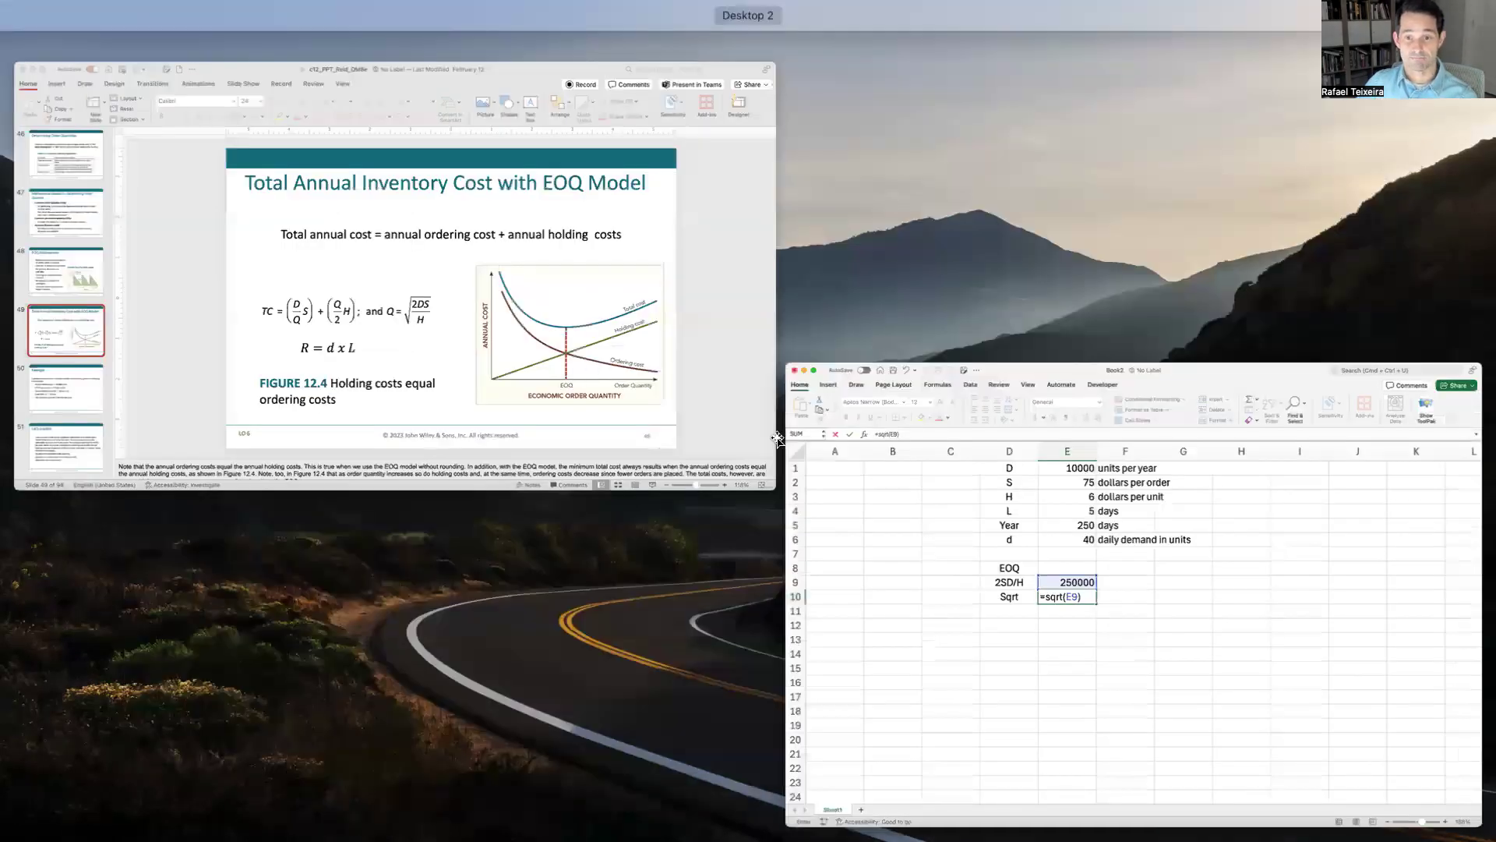
click(775, 439)
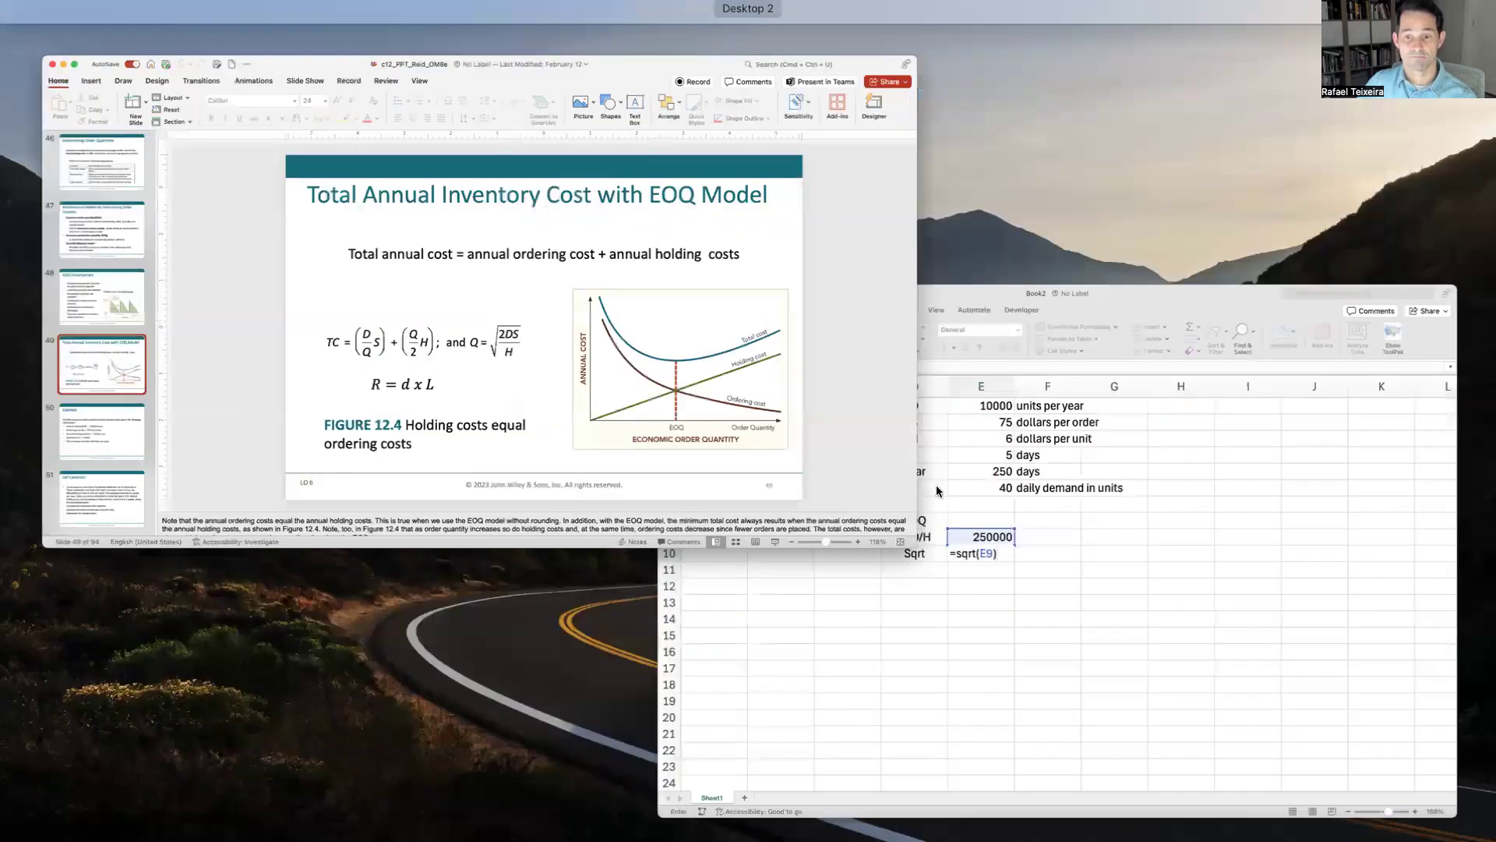
click(939, 493)
key(Return)
key(Up)
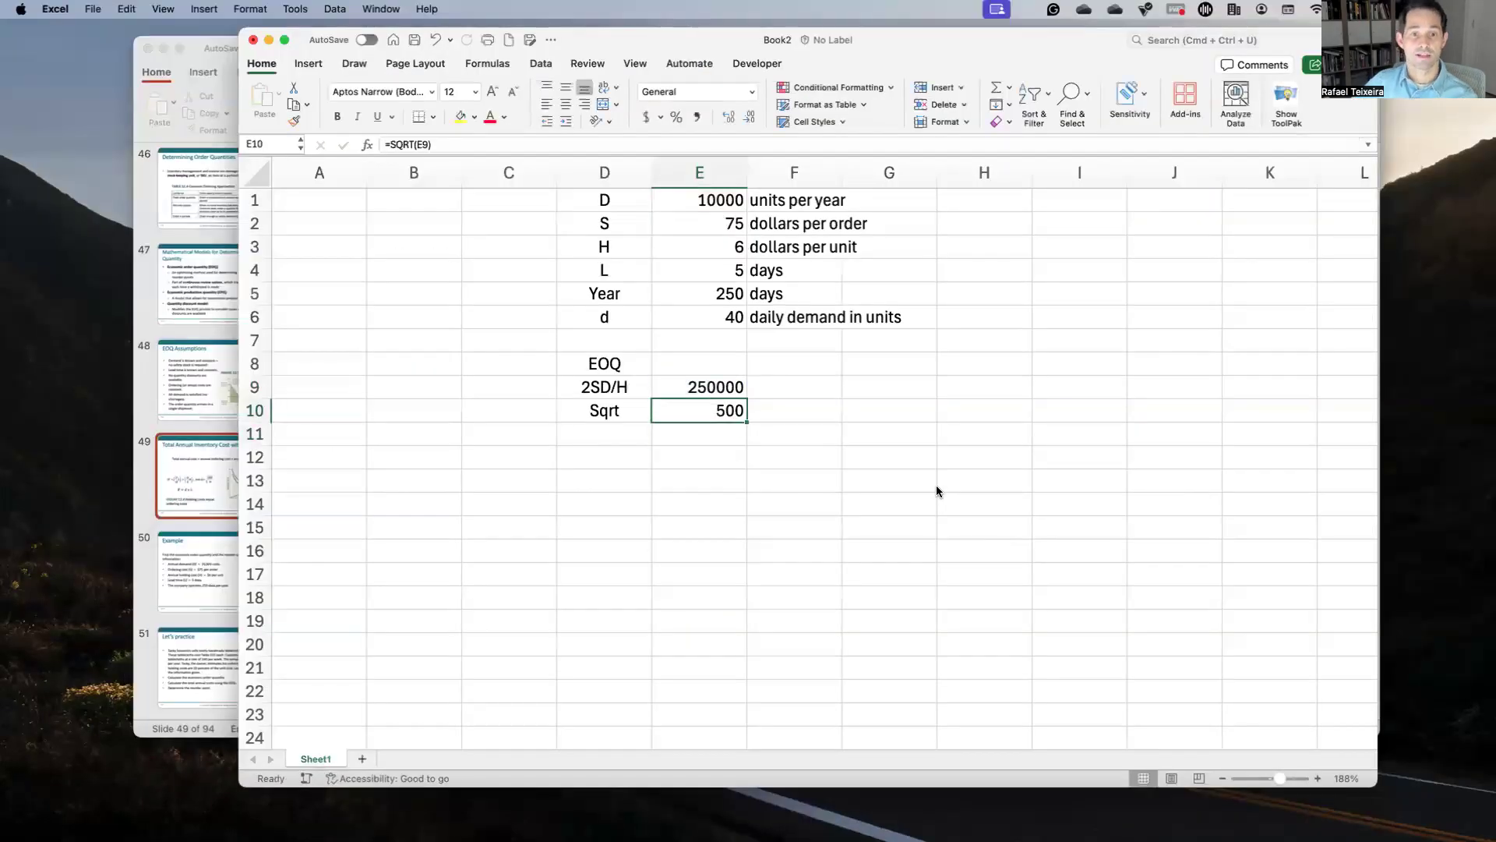
Step: Note in F10 that 500 is Q, the optimal order quantity to order each time
key(Right)
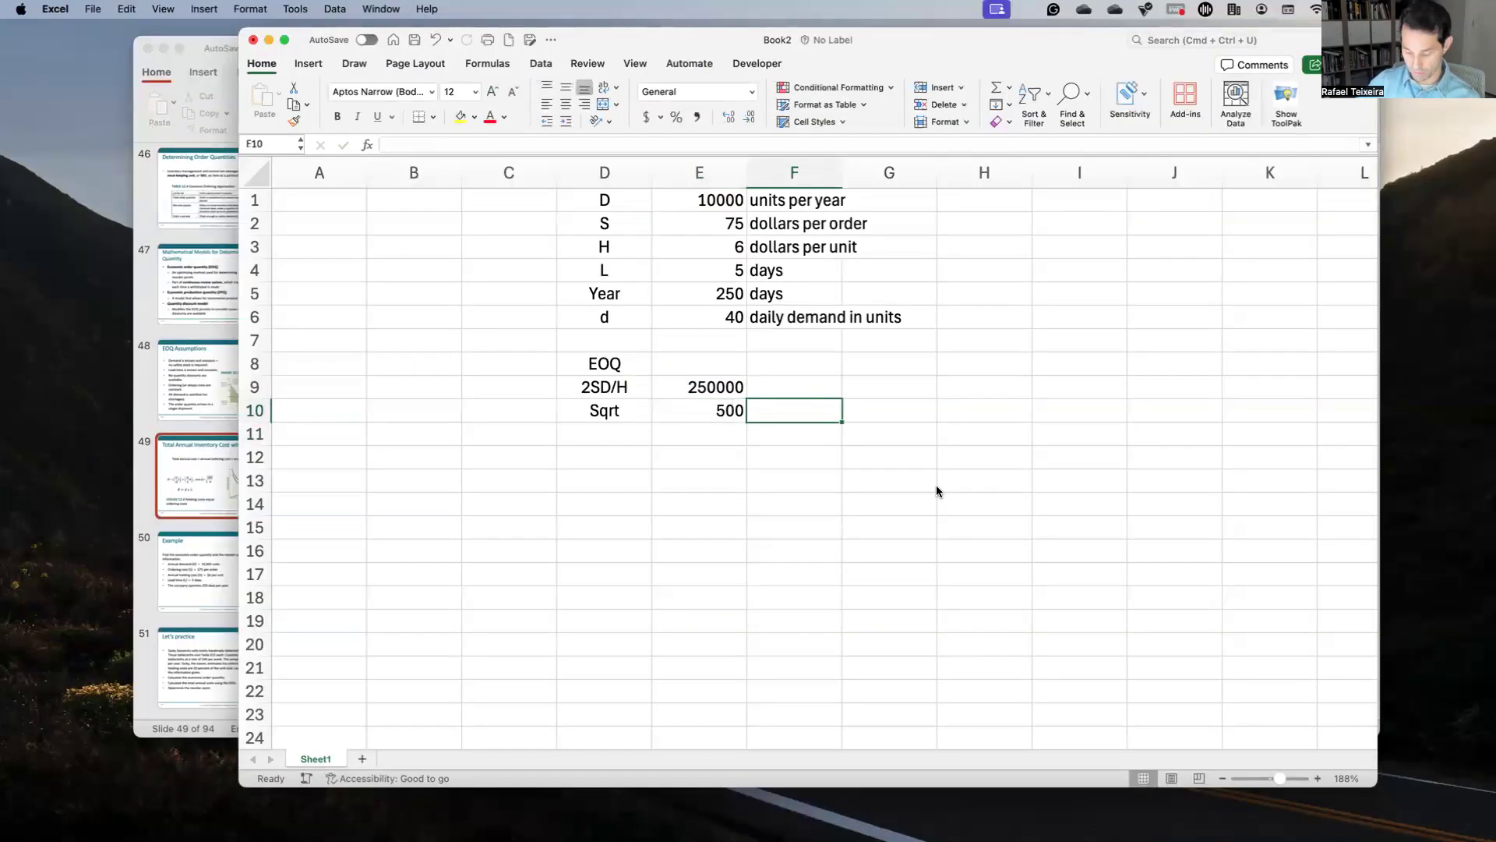
text(<-- This )
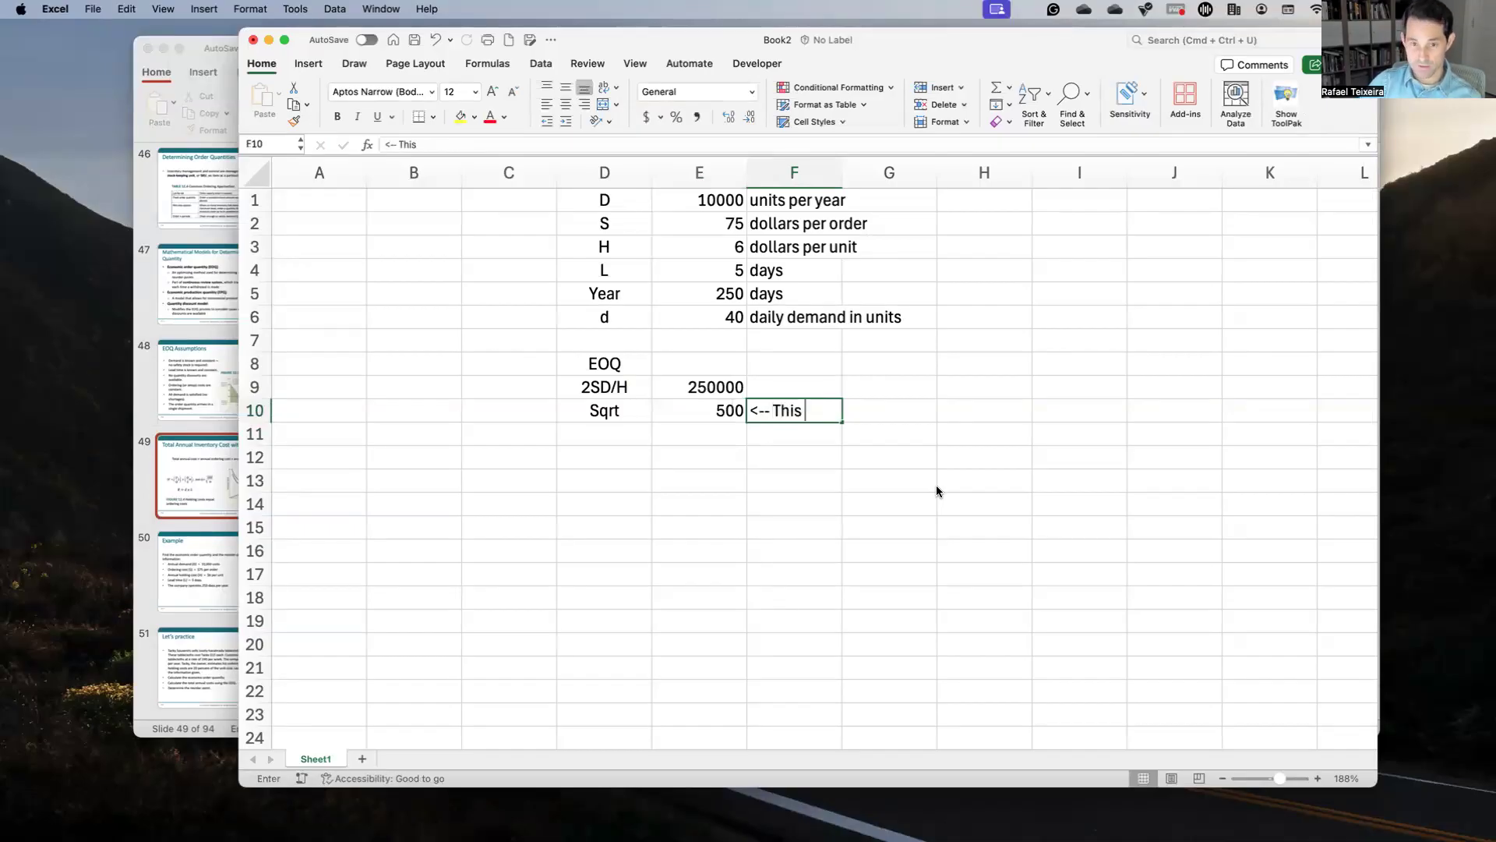
text(is my Q, )
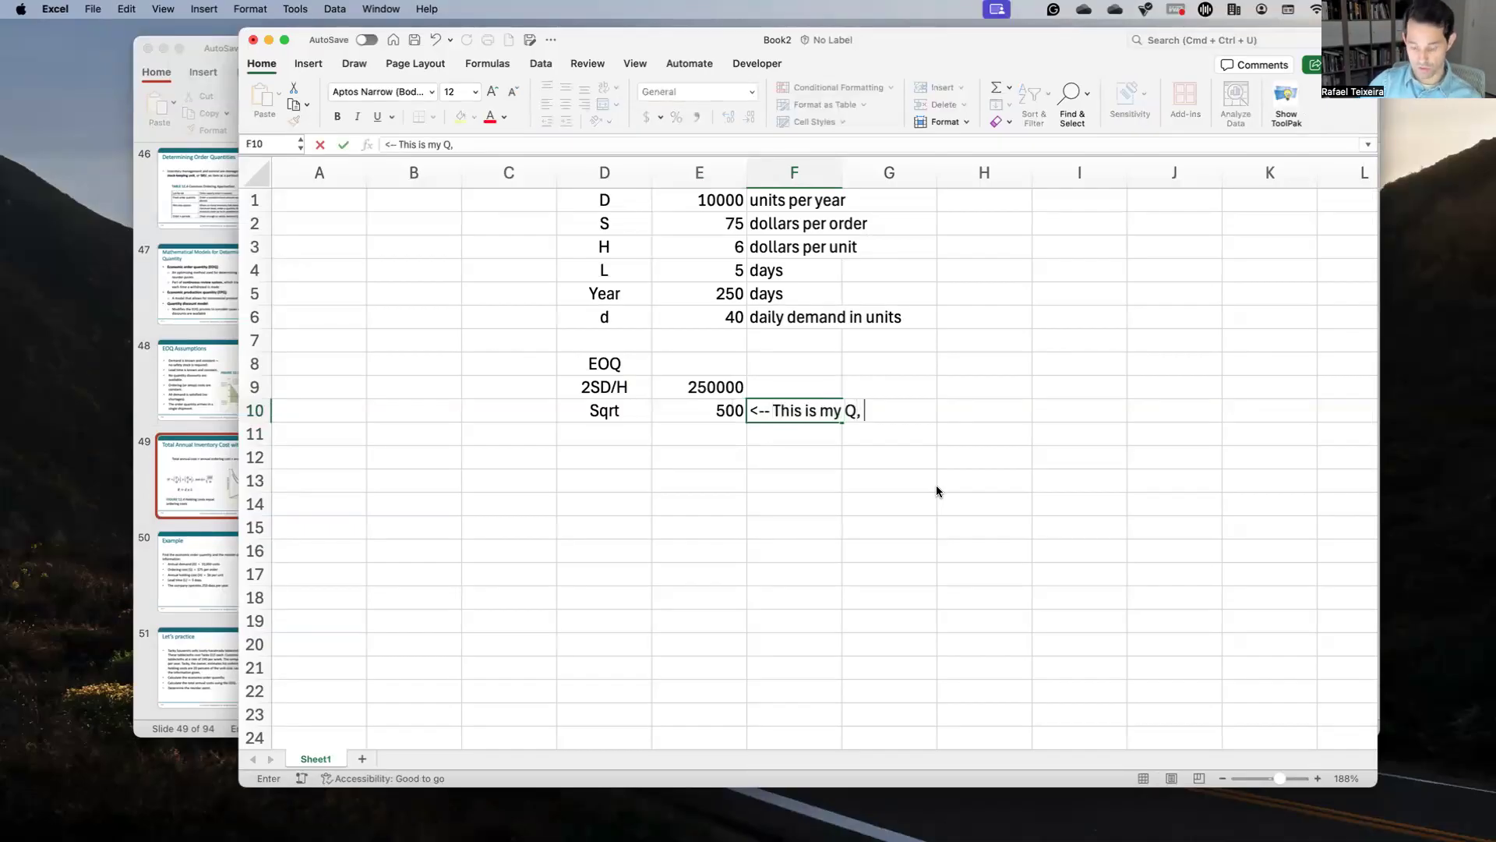
text(optimsl o)
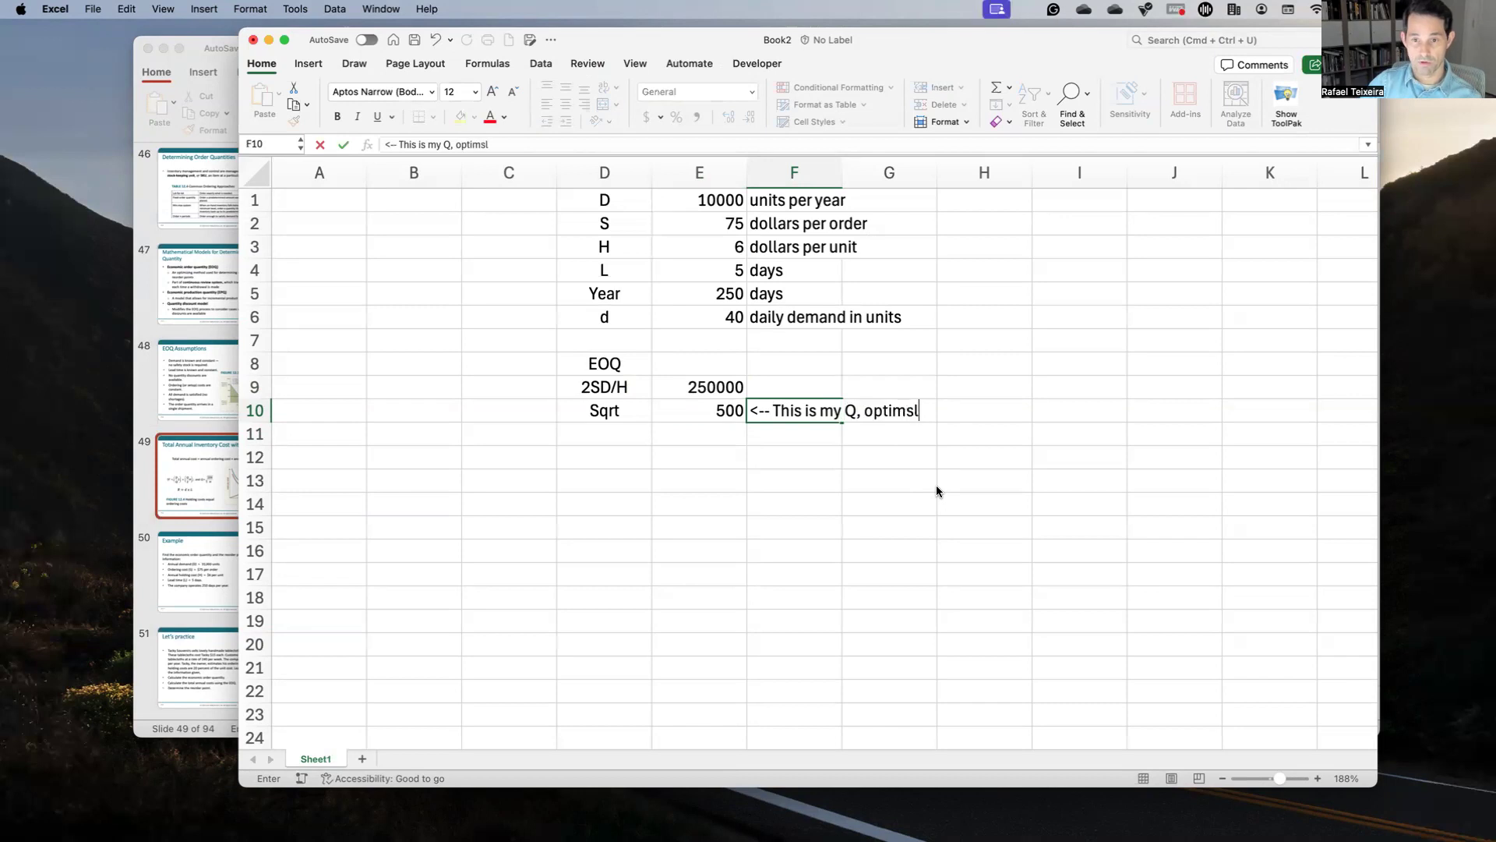
key(BackSpace)
key(BackSpace)
key(BackSpace)
text(s)
key(BackSpace)
key(BackSpace)
text(al ordeer quan)
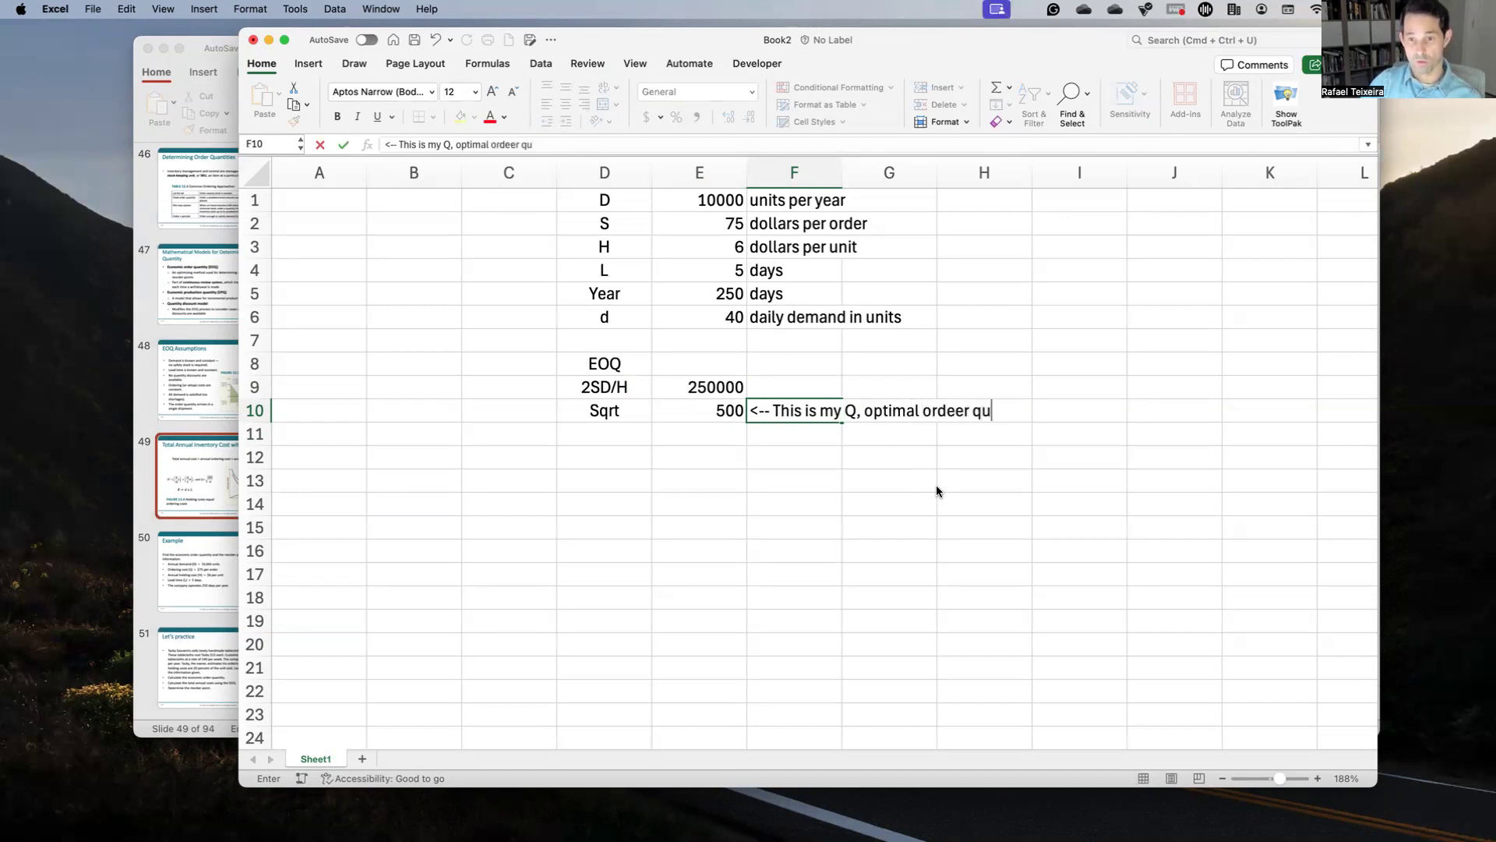
key(BackSpace)
key(BackSpace)
key(BackSpace)
key(BackSpace)
key(BackSpace)
key(BackSpace)
key(BackSpace)
text(r )
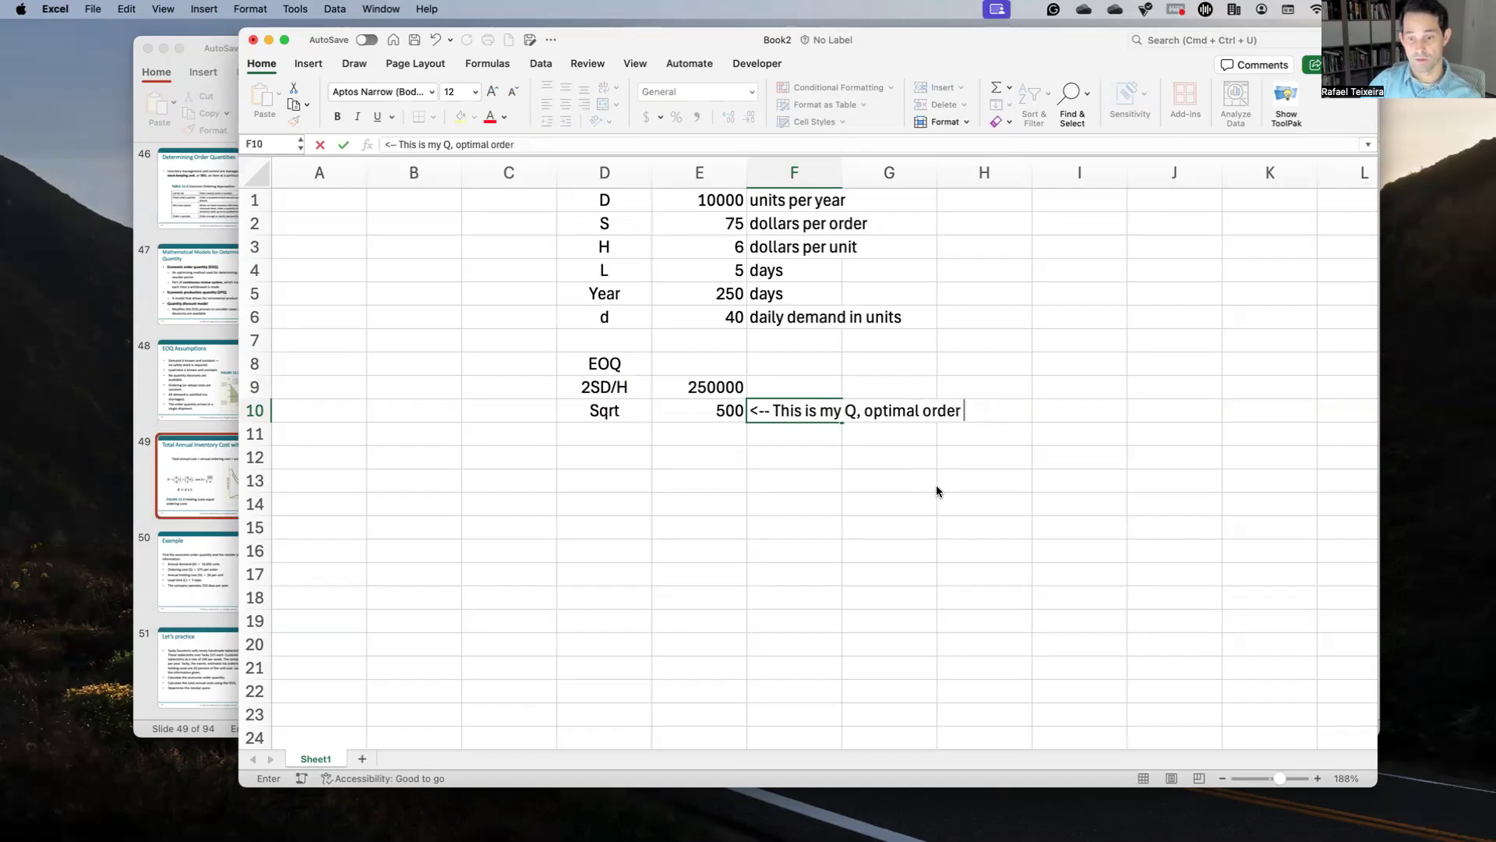
text(quantity, ver)
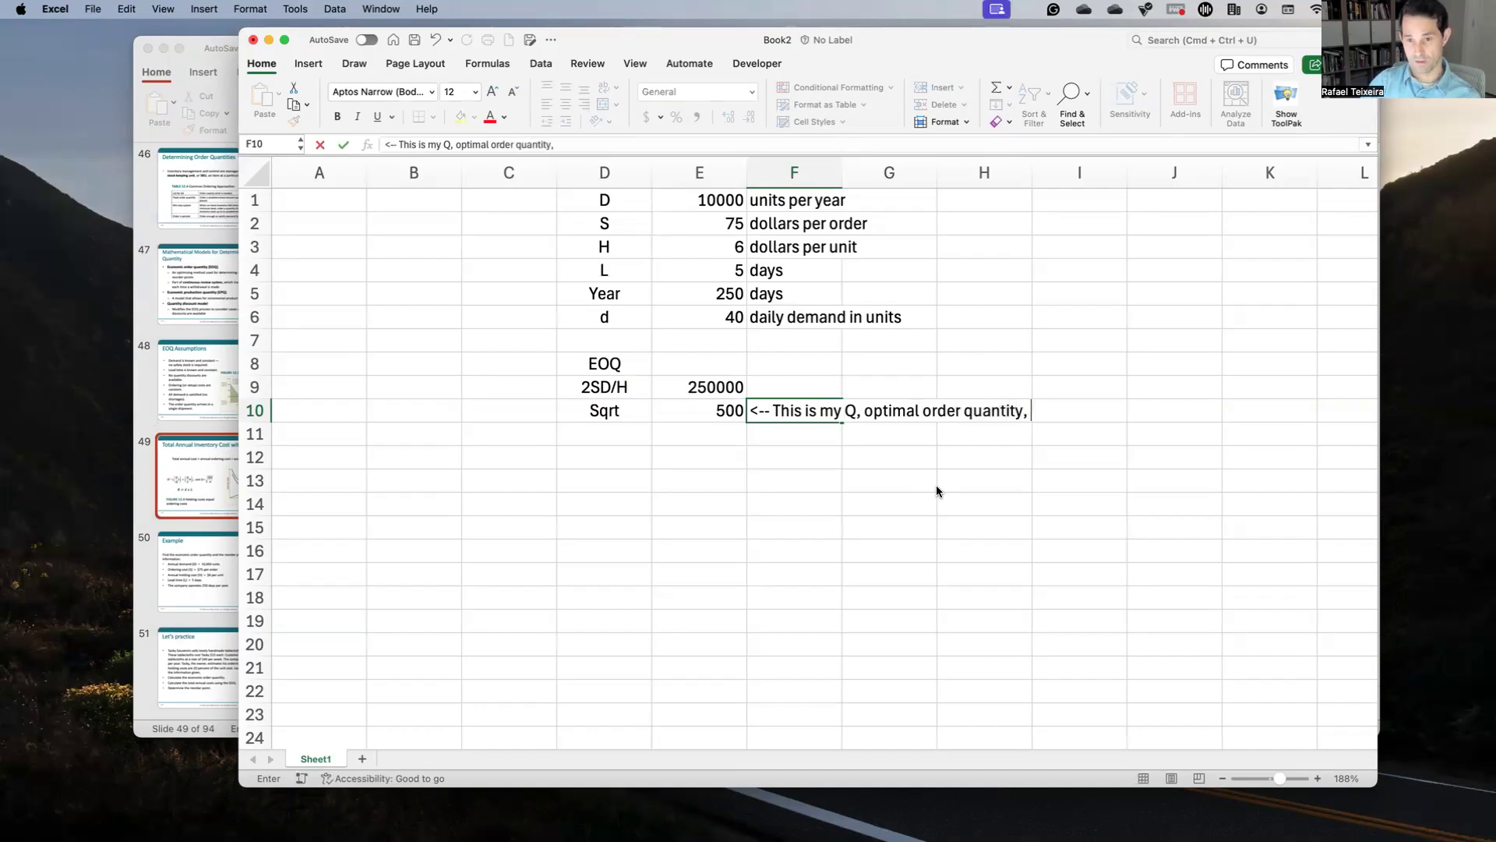
key(BackSpace)
key(BackSpace)
key(BackSpace)
text(eve)
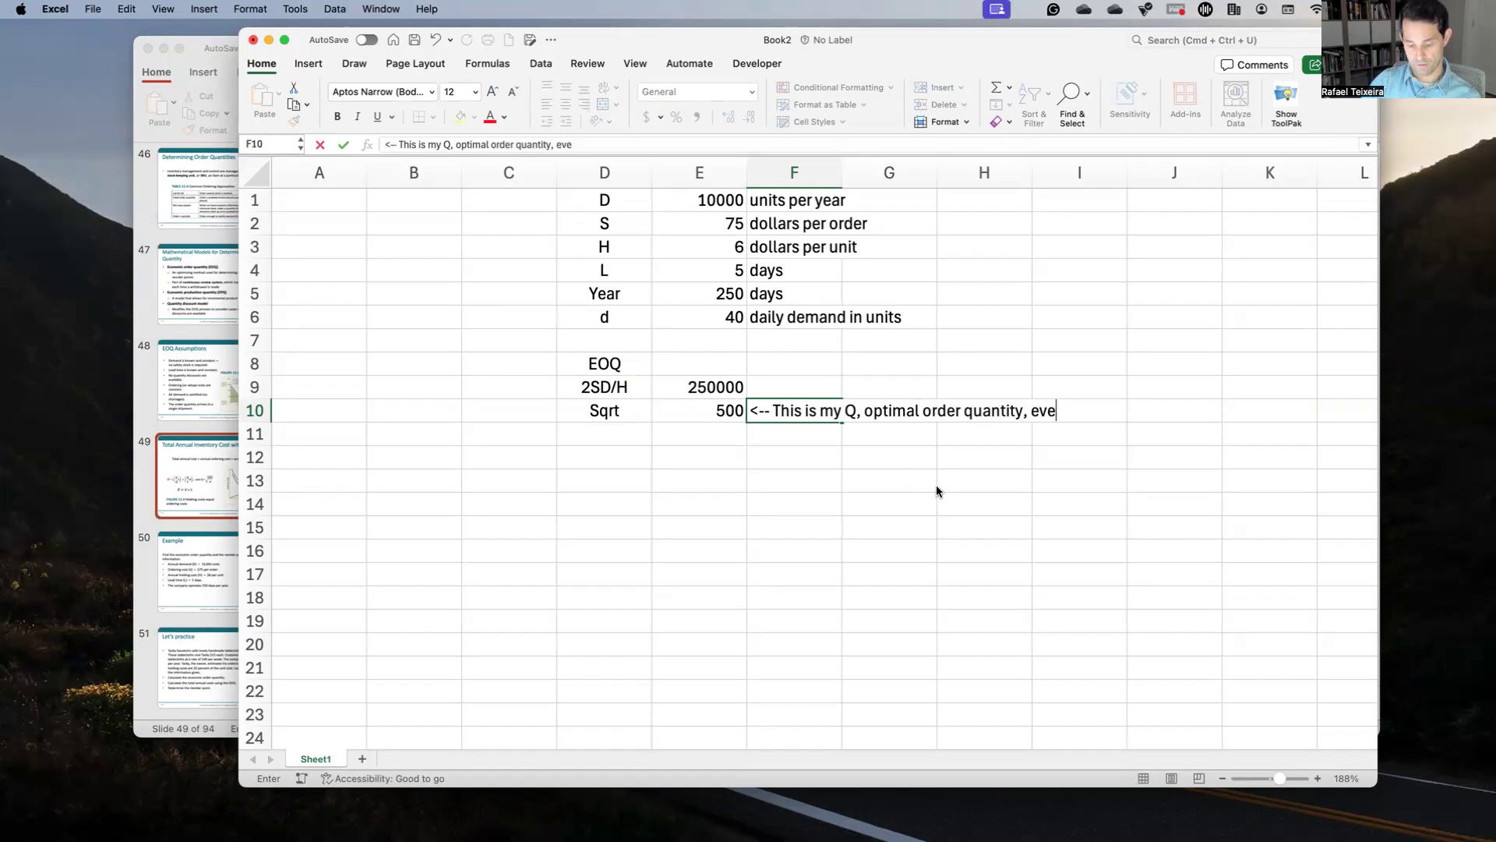
text(ry time the compa)
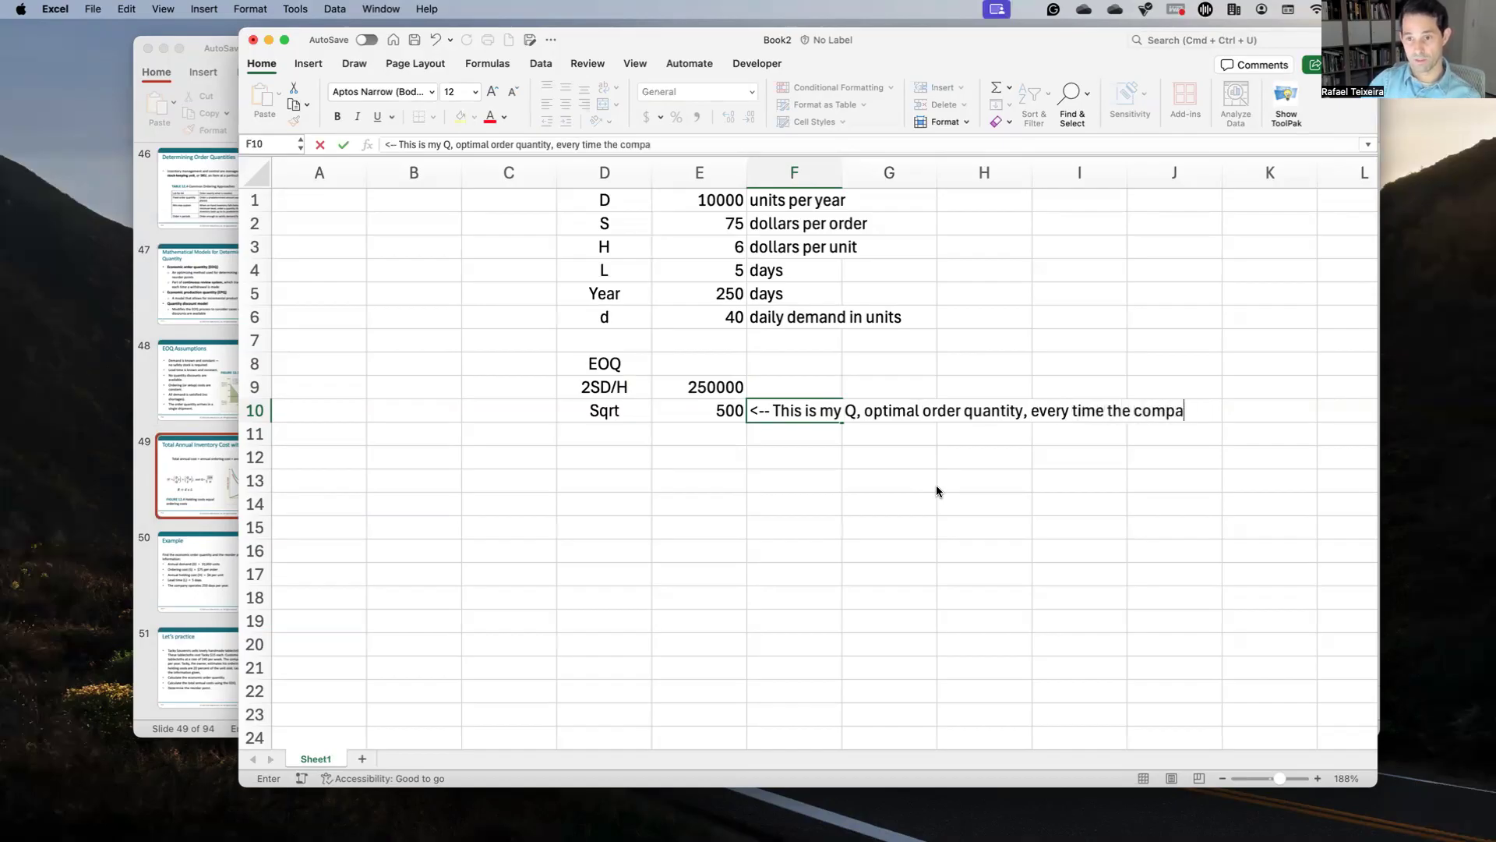
text(ny orde)
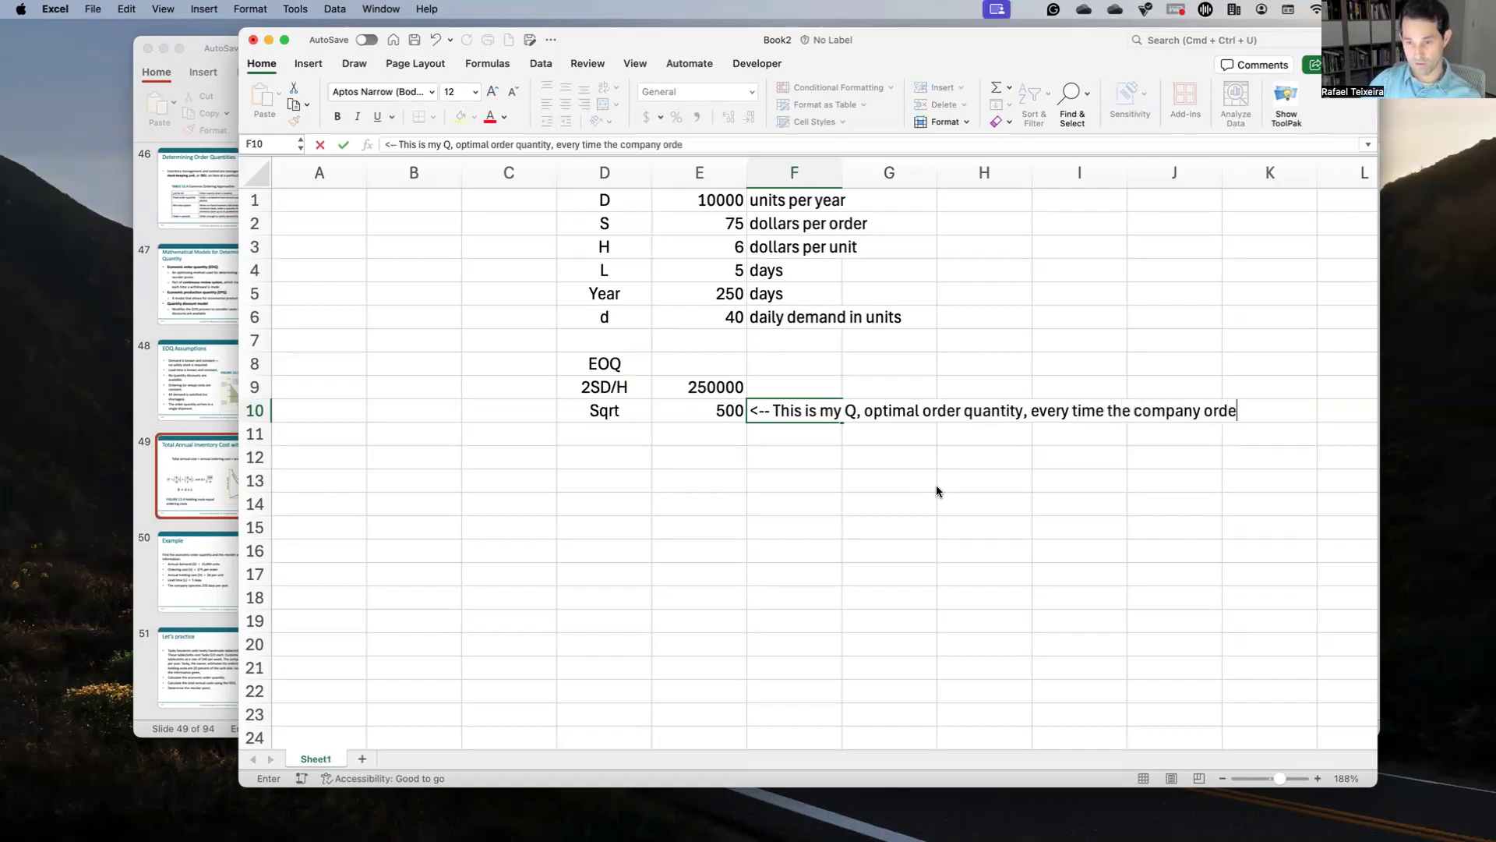
text(rs, it s)
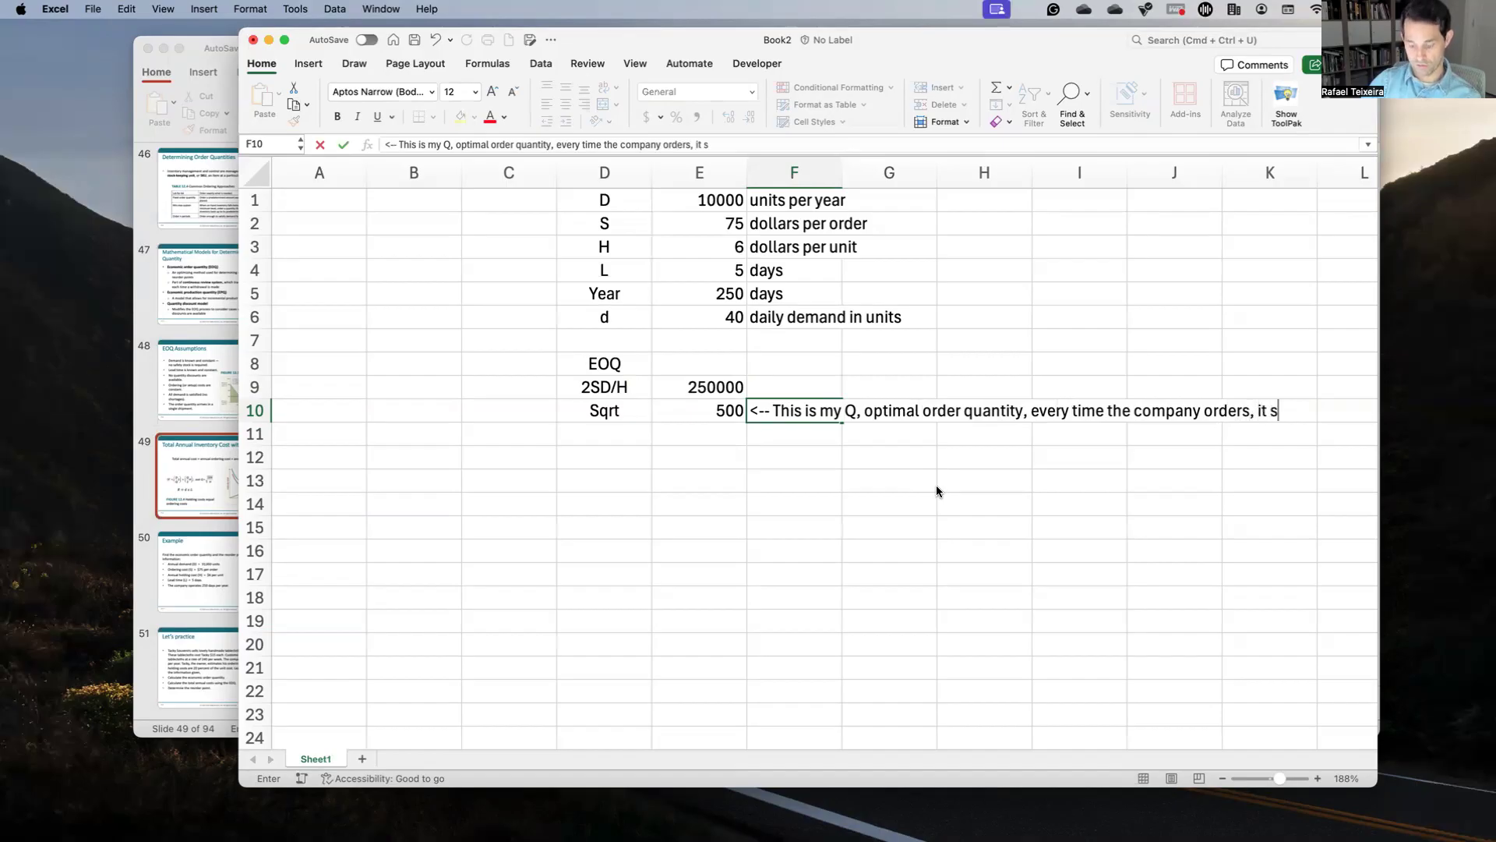
text(hould order )
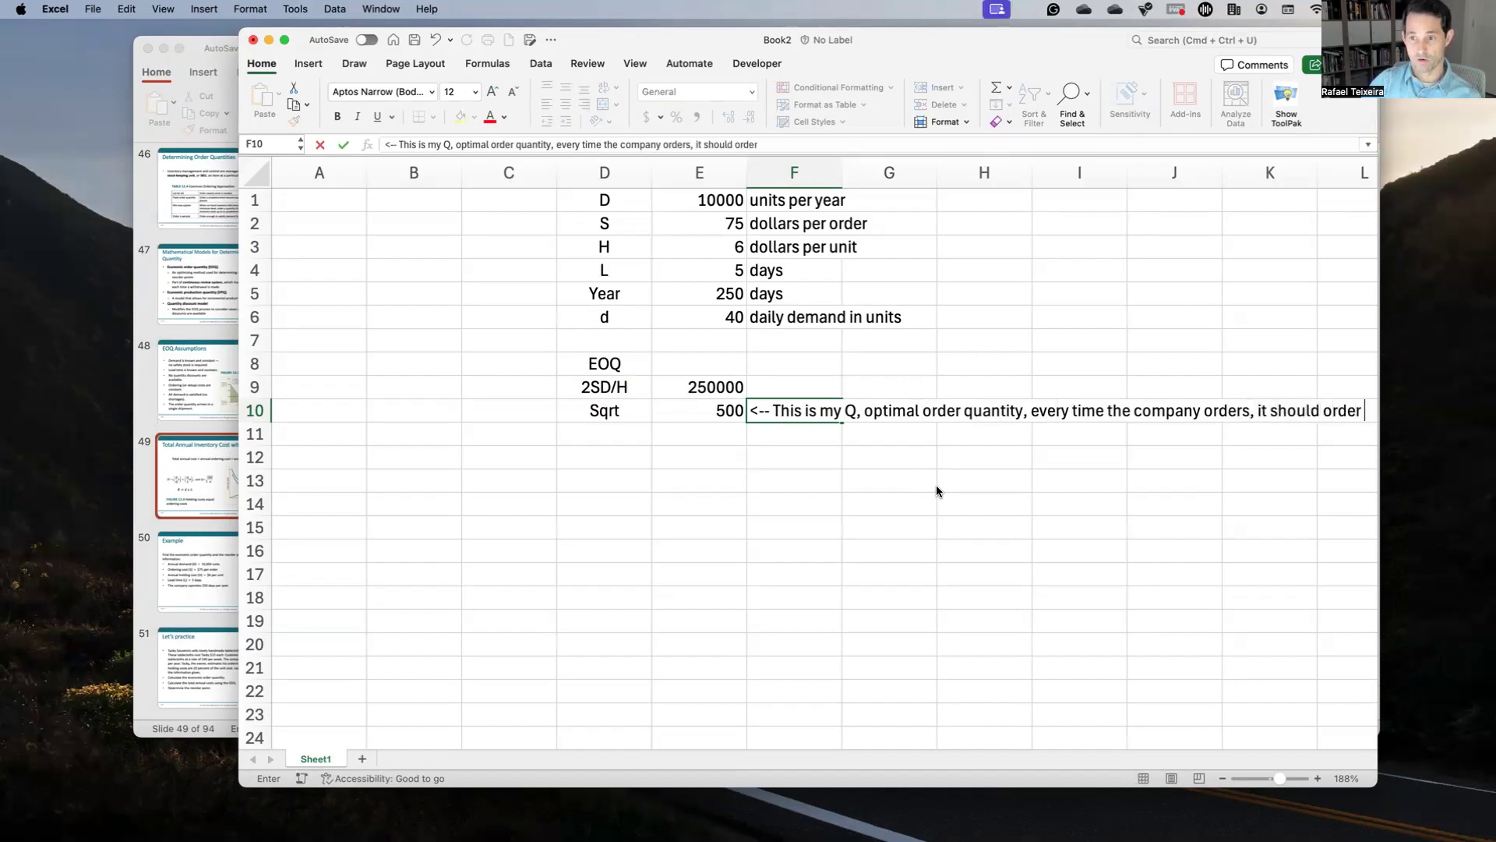
text(500 )
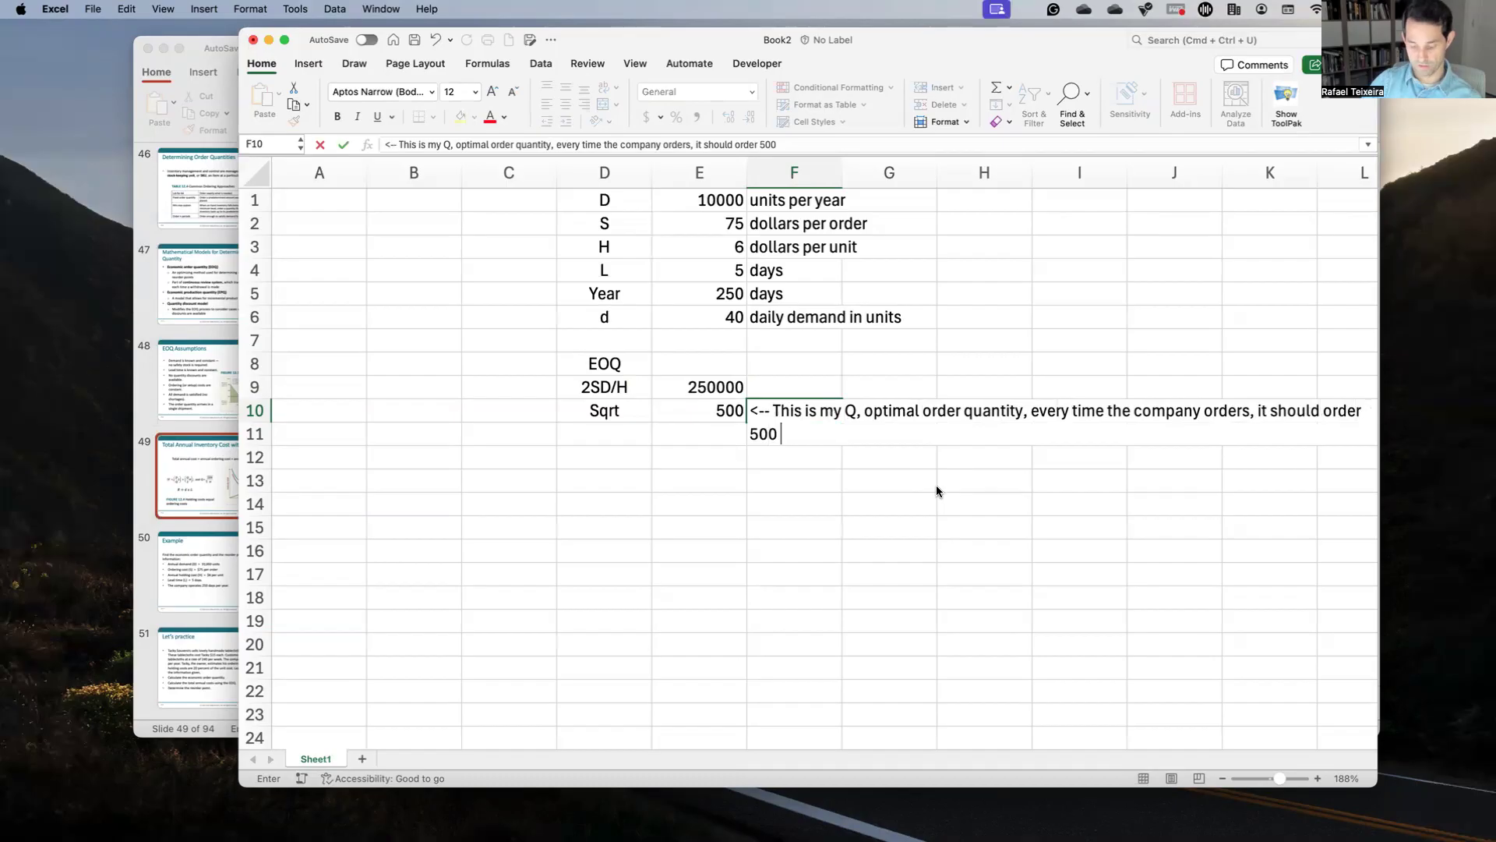
text(units to c)
key(BackSpace)
text(maximize the )
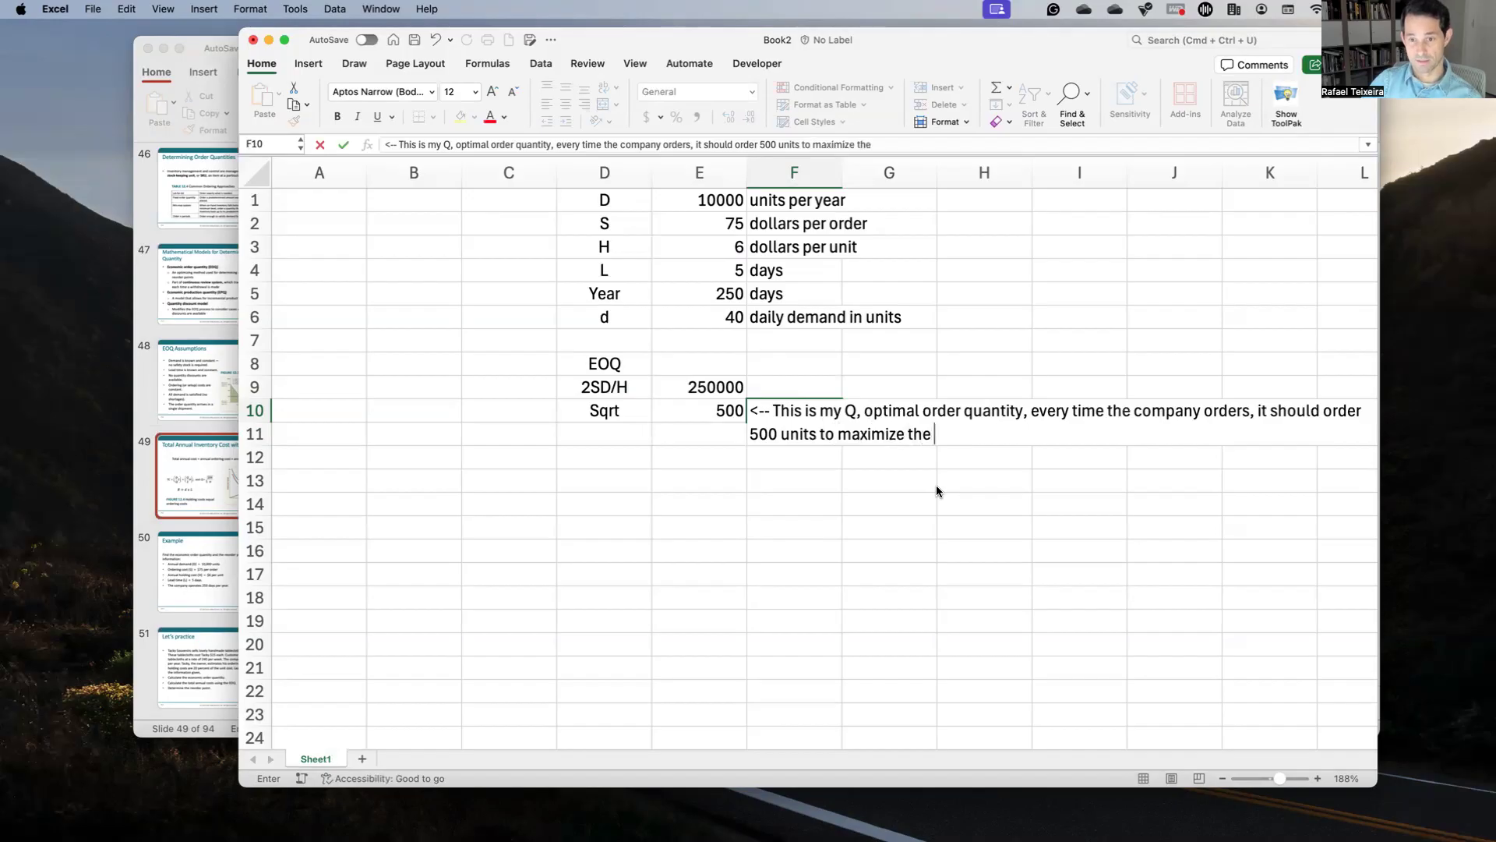
text(eco)
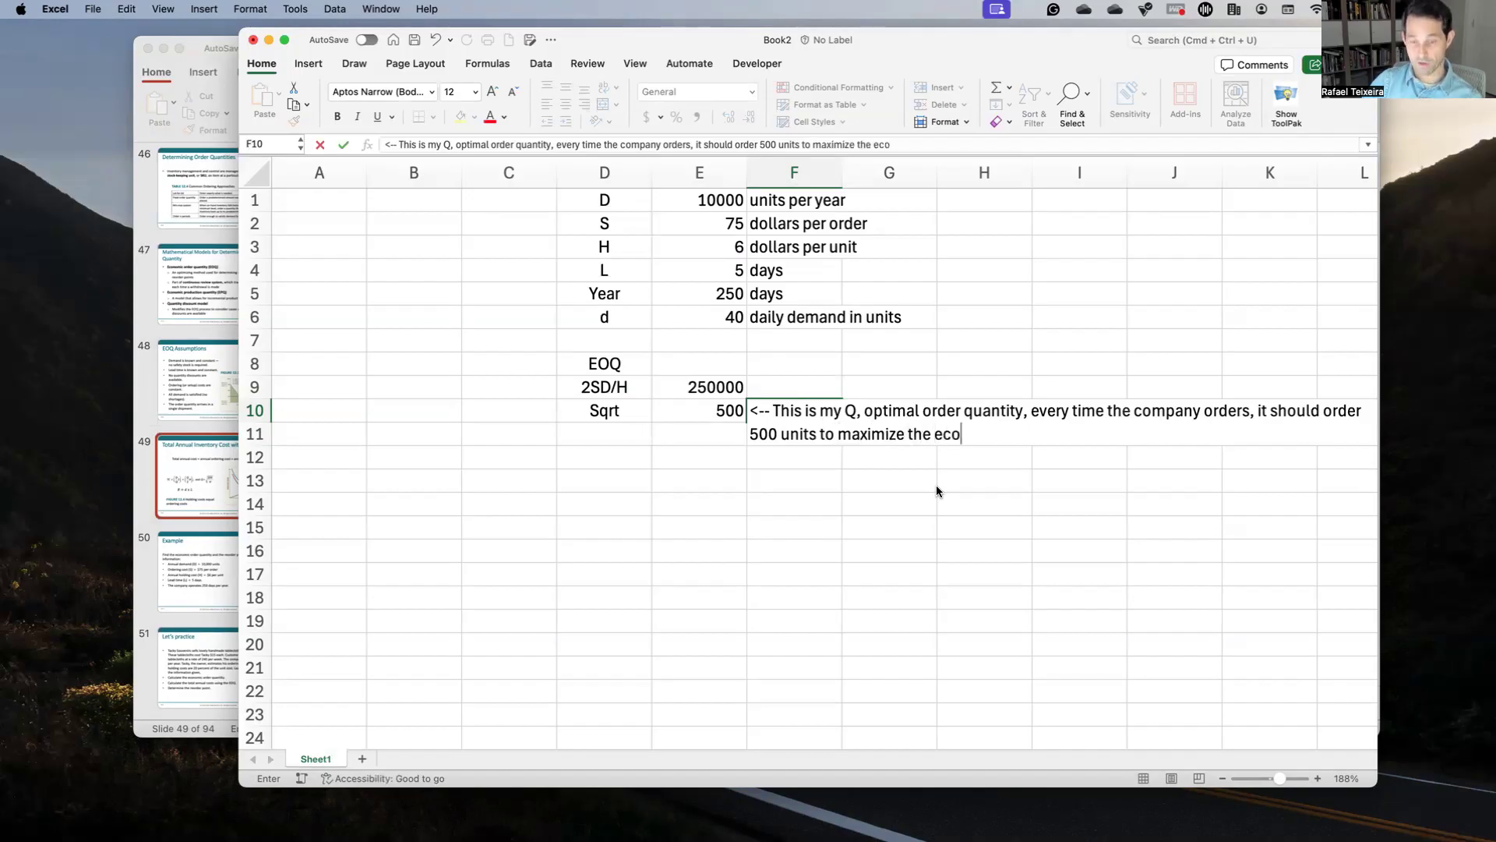
text(nomy.)
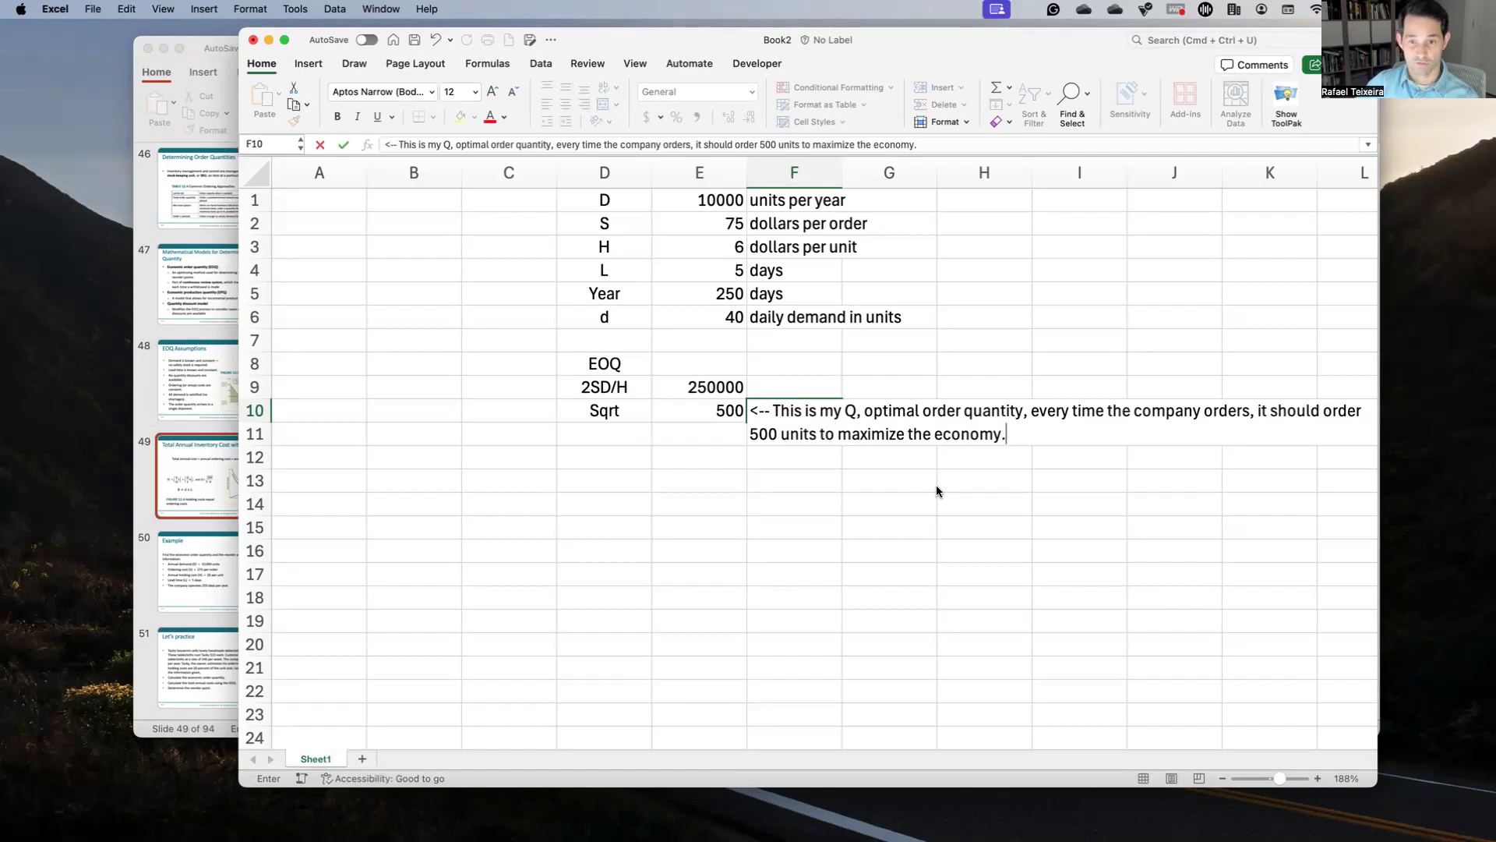
key(Return)
key(Left)
key(Left)
Step: Add the 'Reorder points' heading in D12 and the 'd*L' label in D13
key(Down)
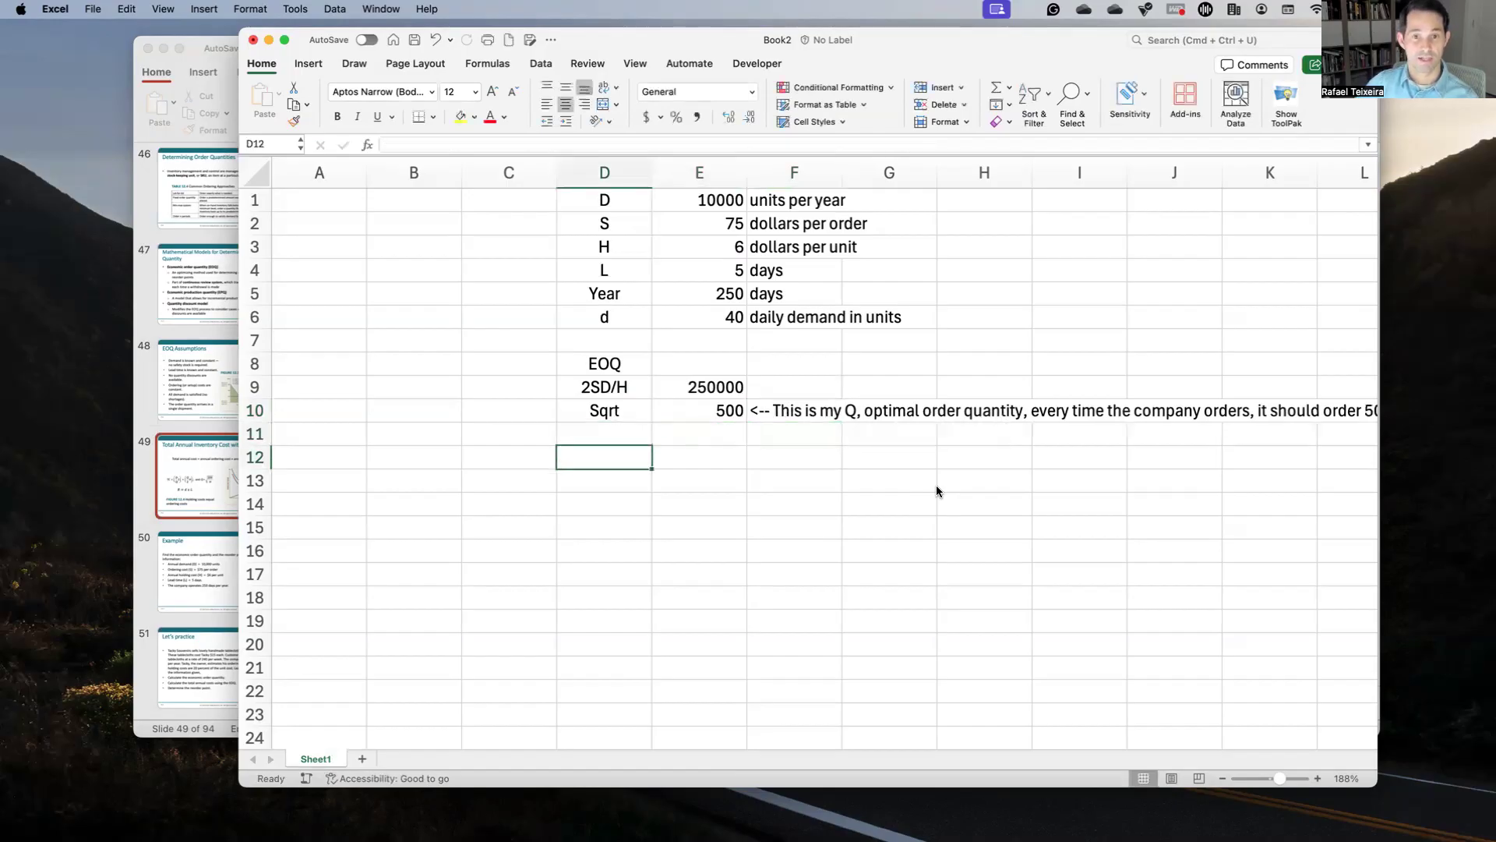
text(Reo)
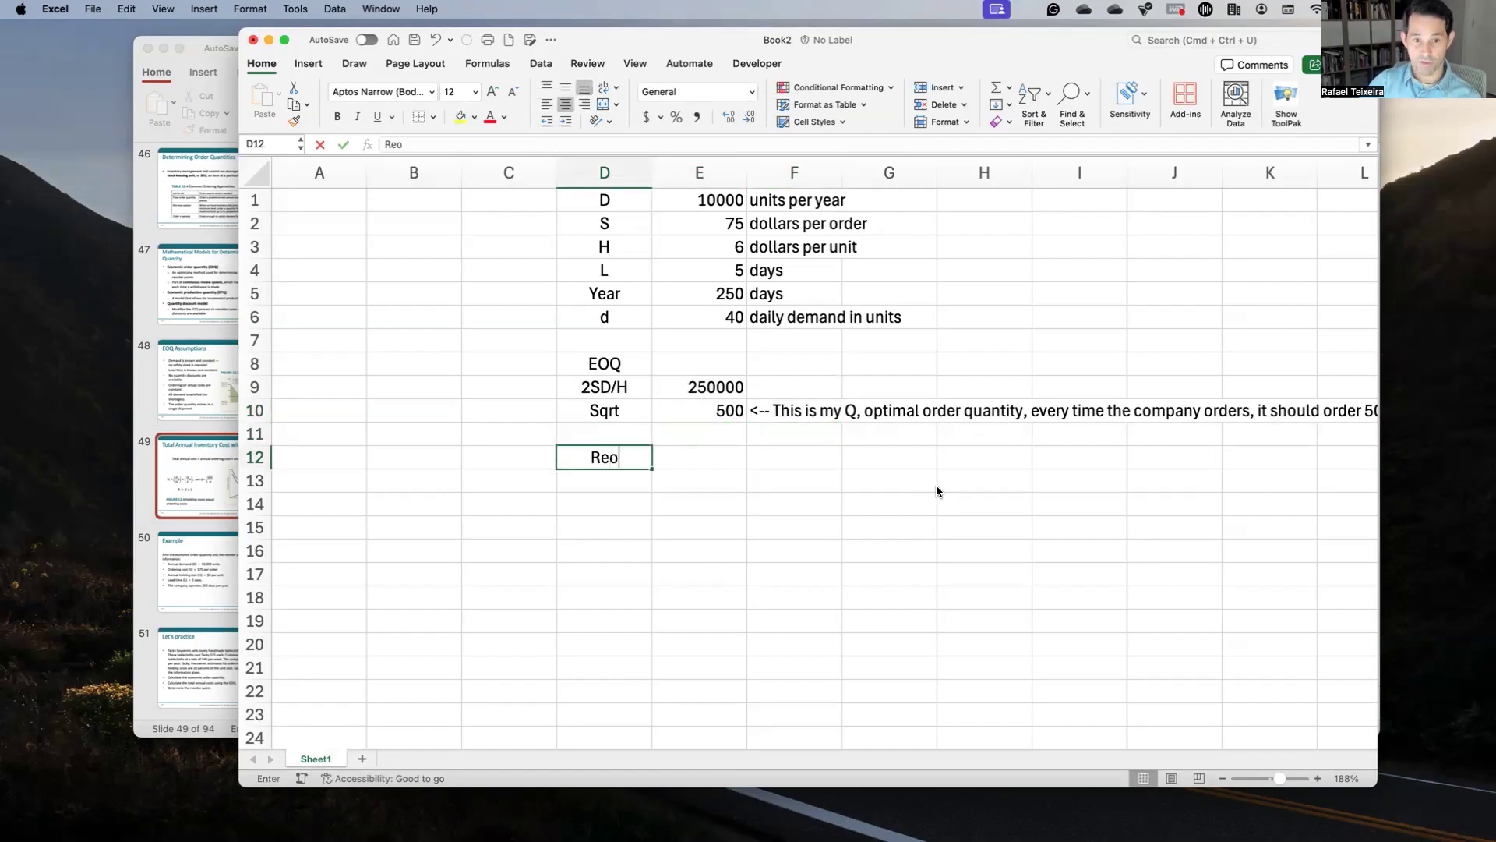
text(rder points)
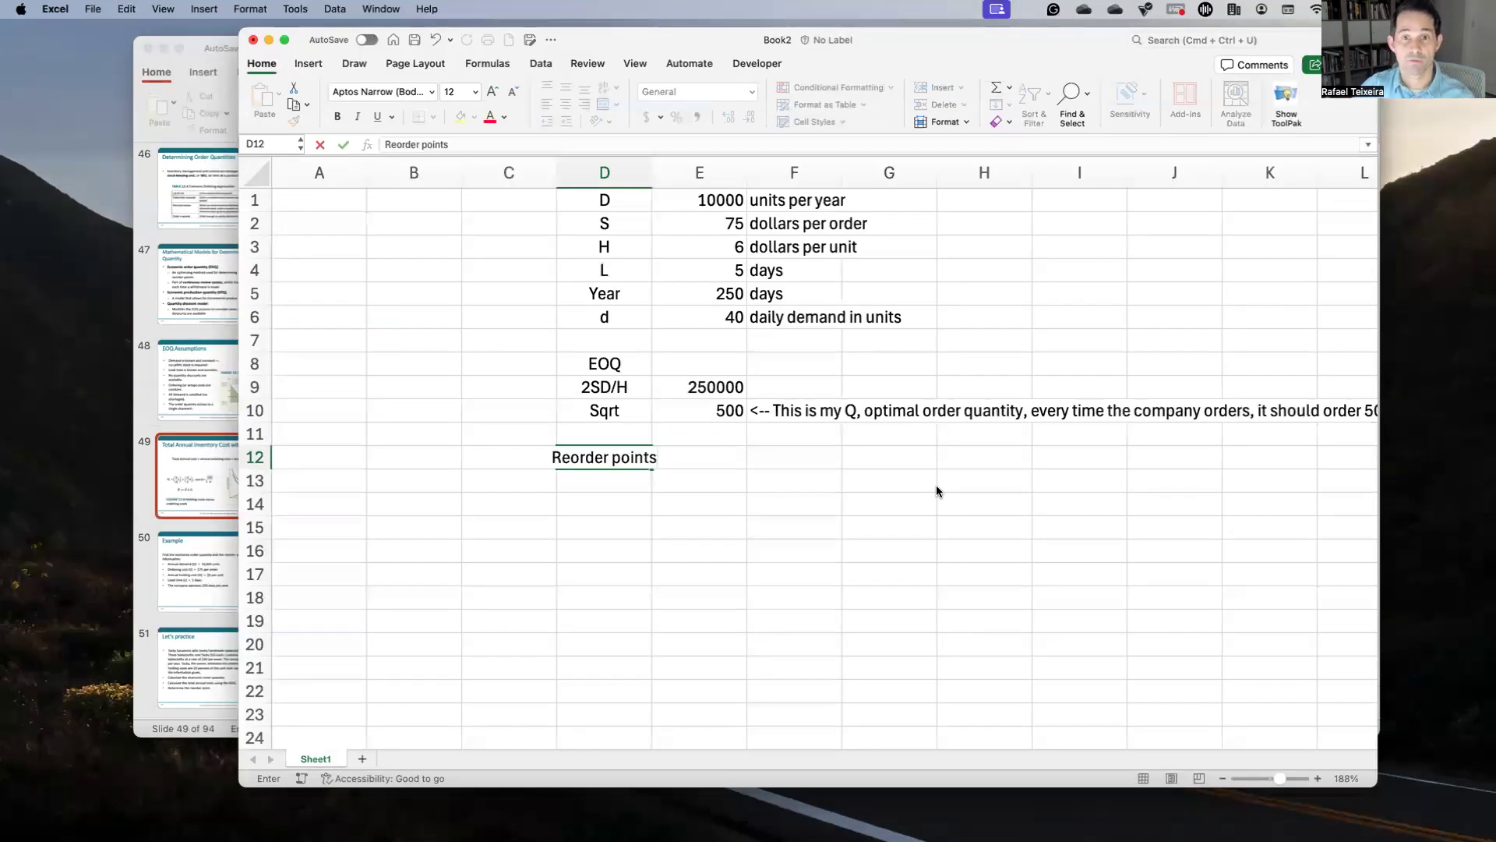
key(Return)
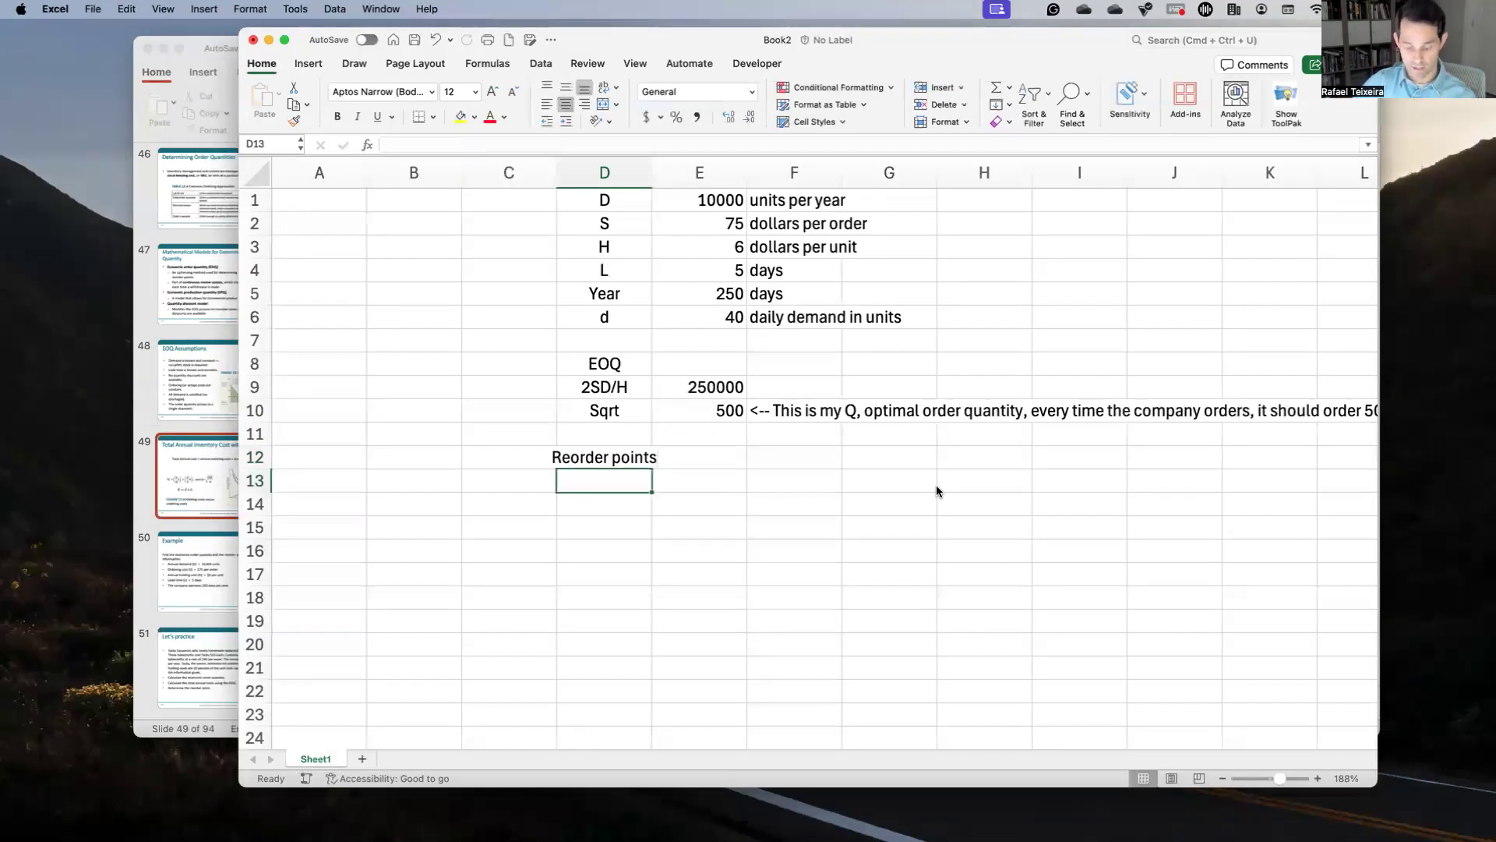
text(d)
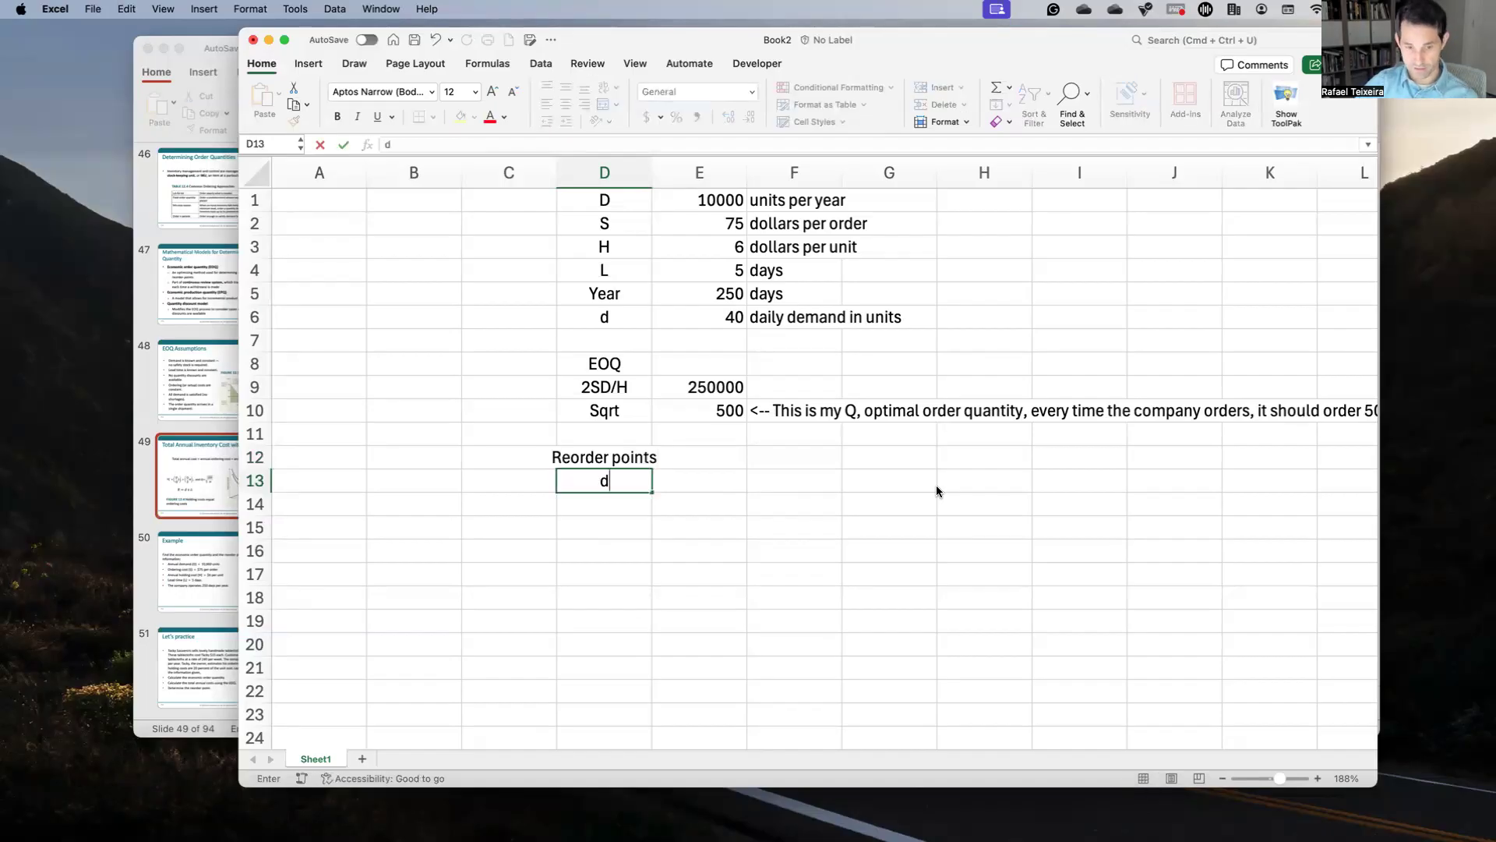
text( x)
key(BackSpace)
key(BackSpace)
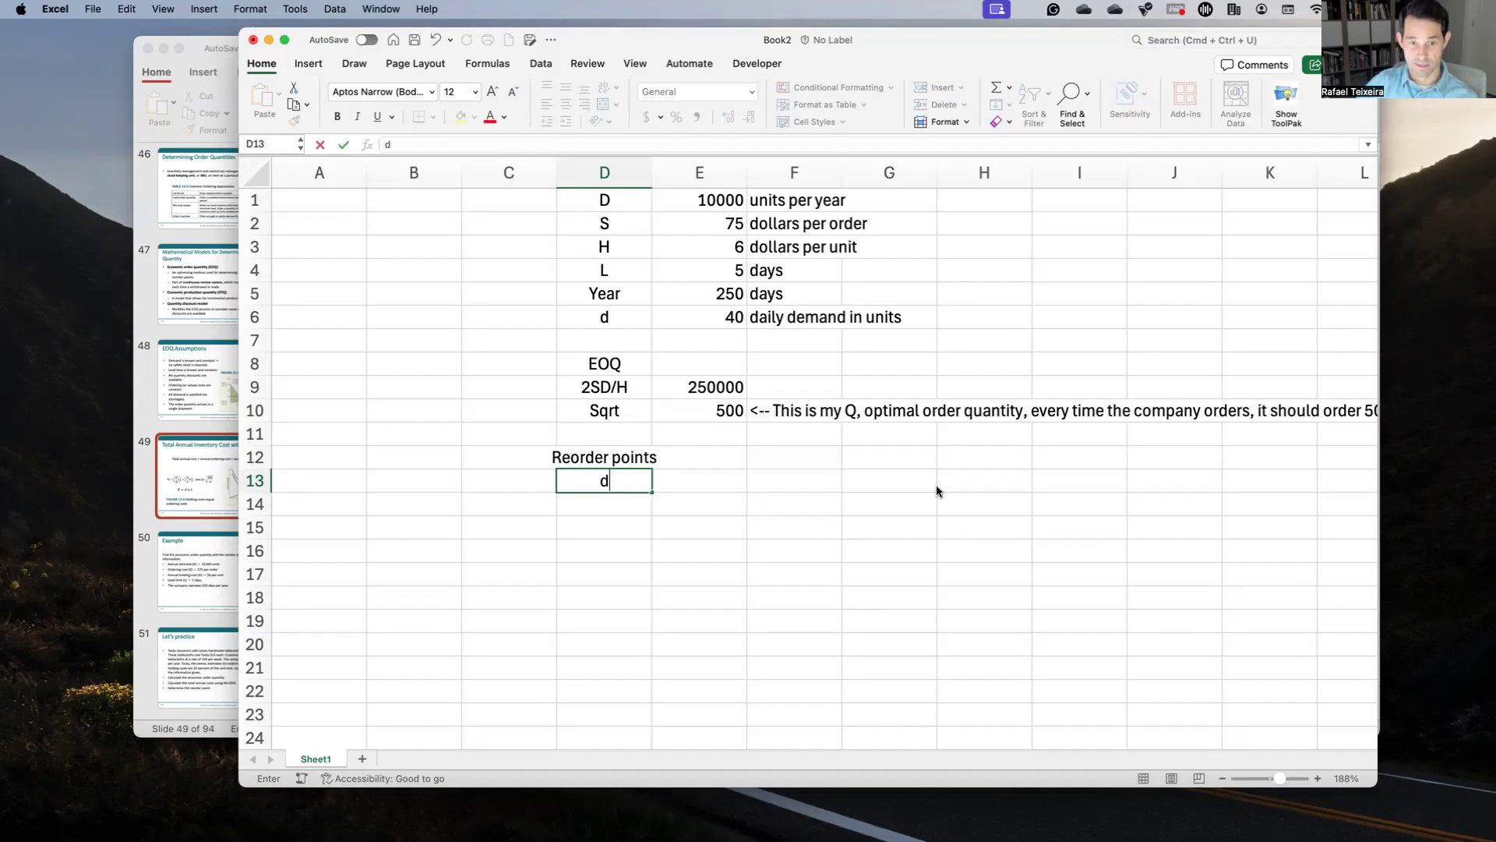
text(*L)
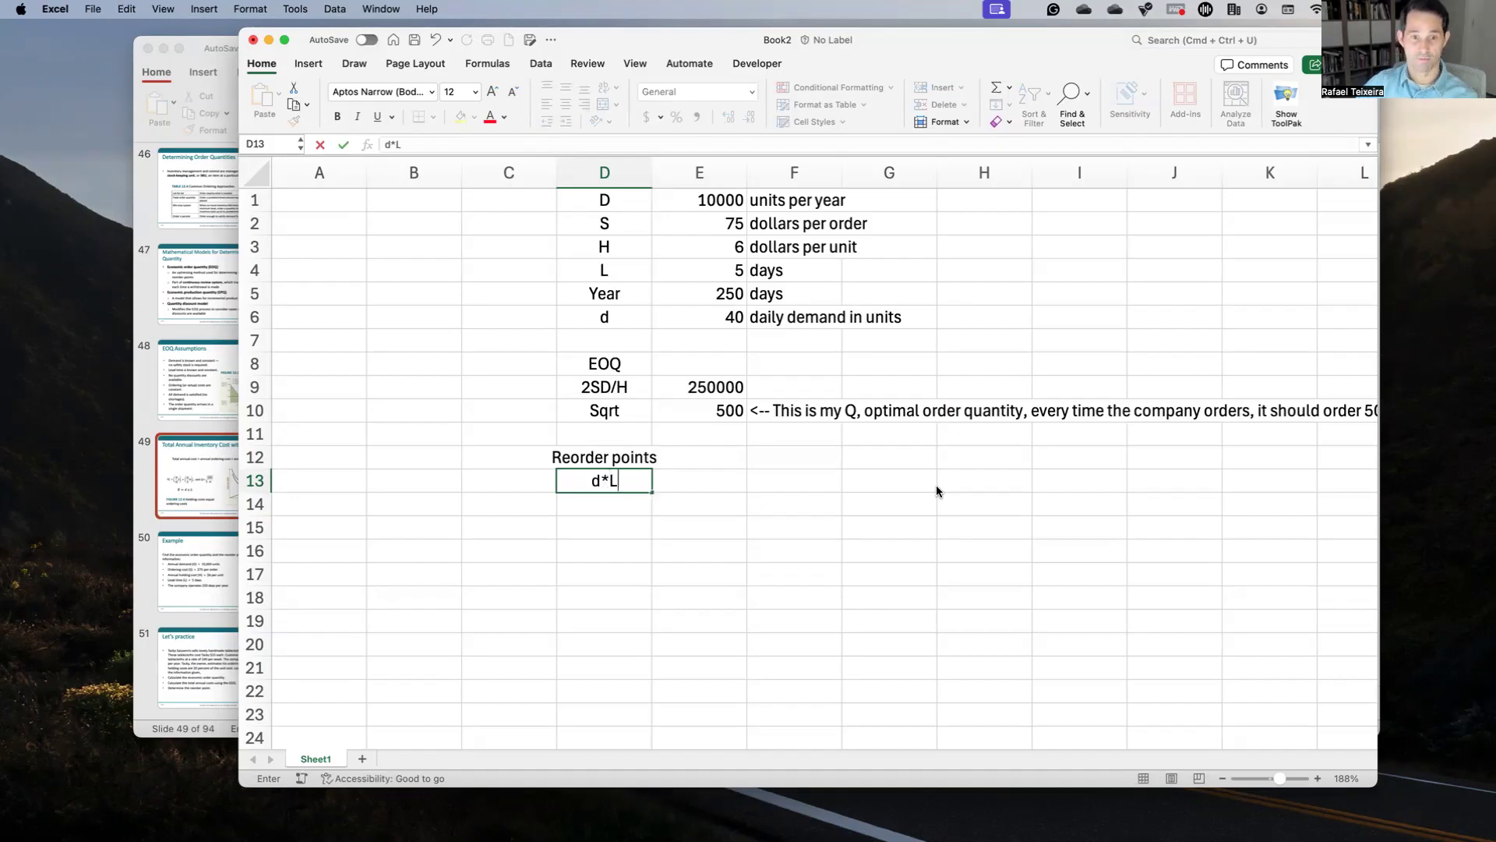
key(Tab)
Step: Enter =E6*E4 in E13 so daily demand 40 times 5 days gives 200
text(=)
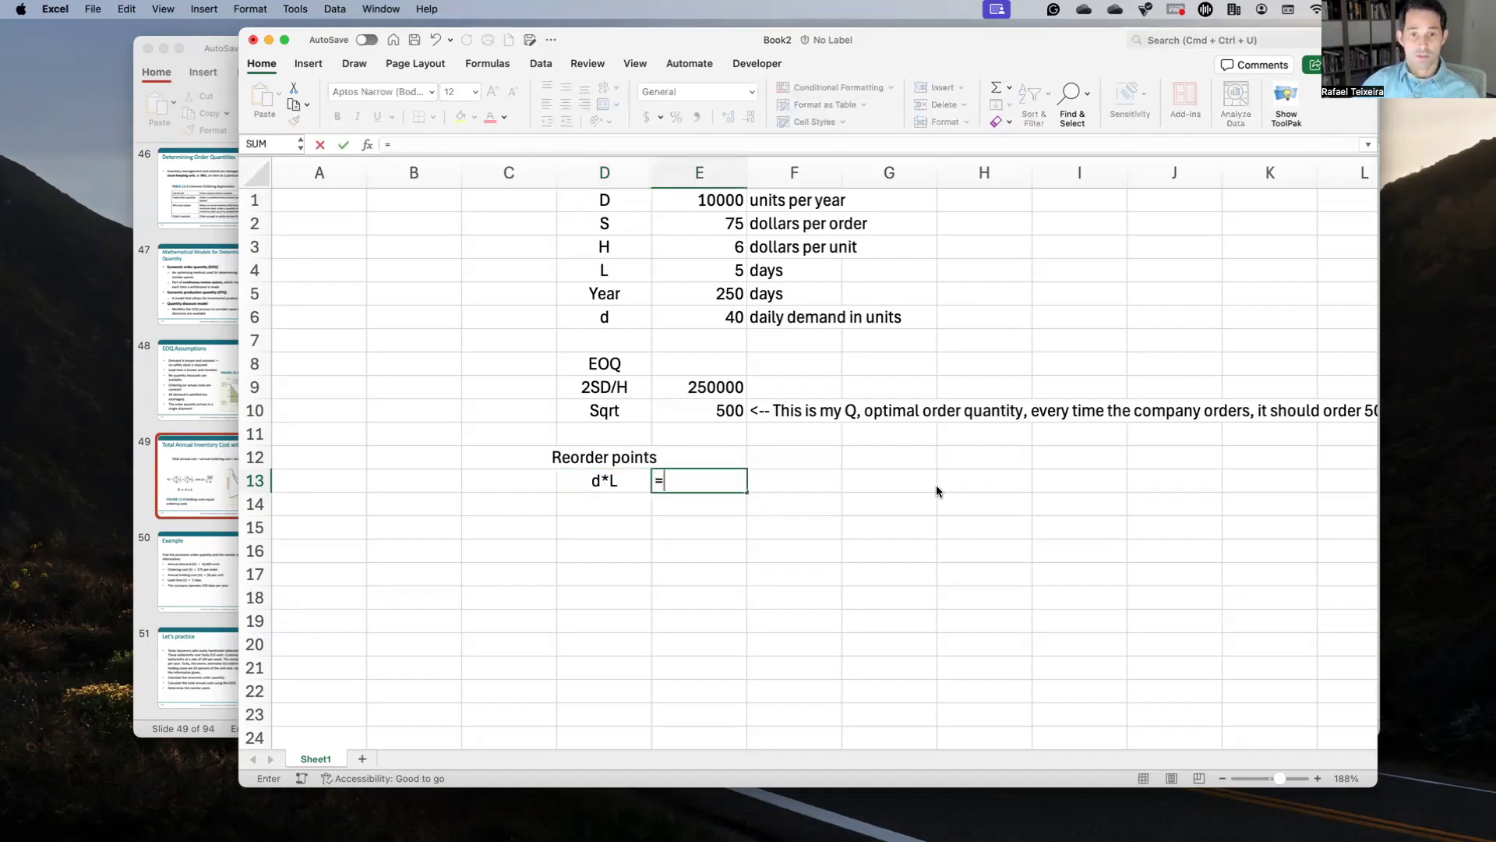
click(738, 321)
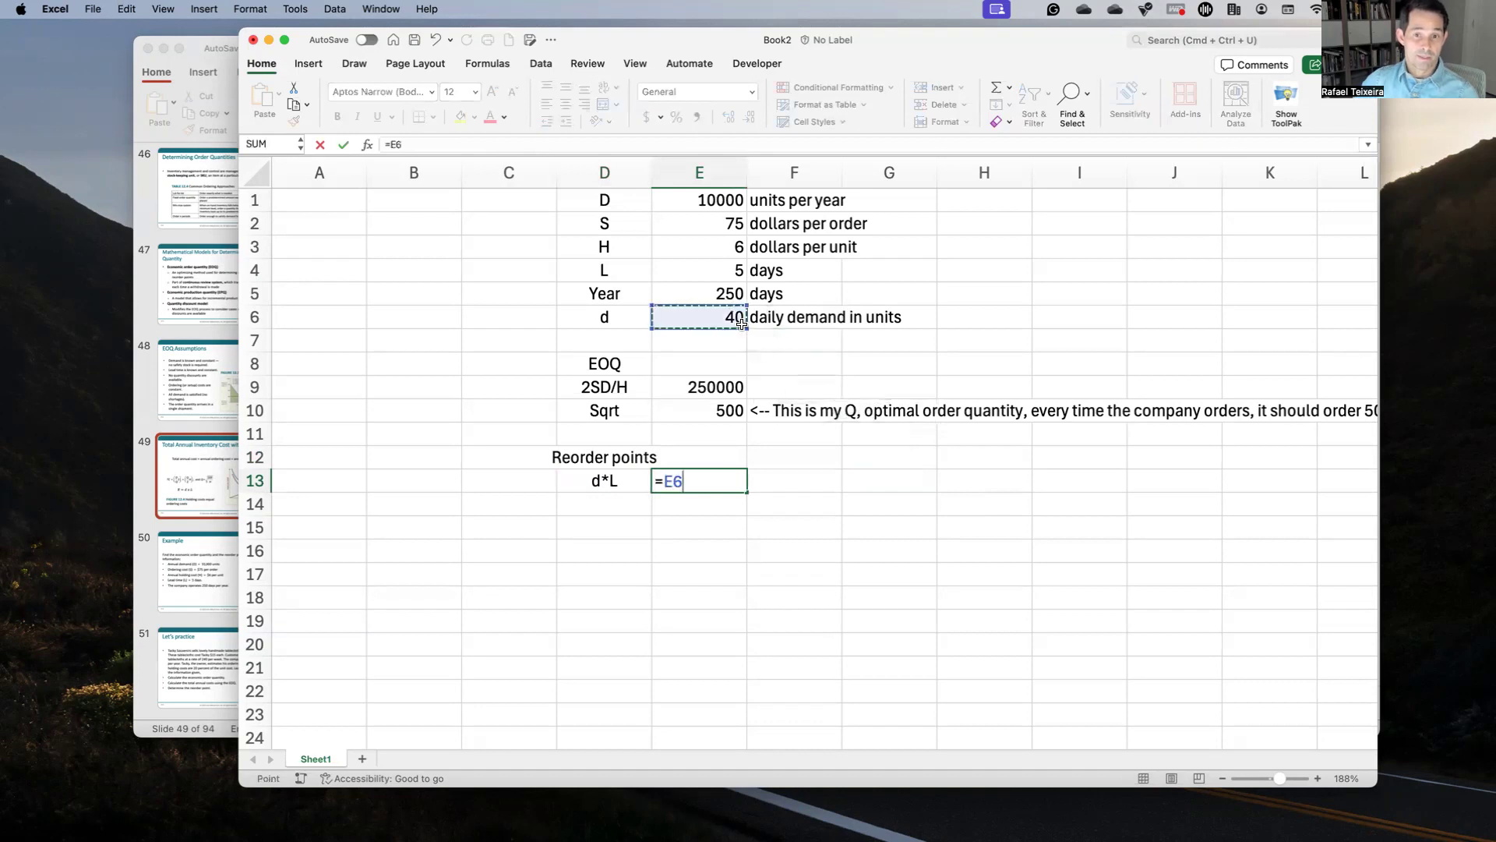
text(*)
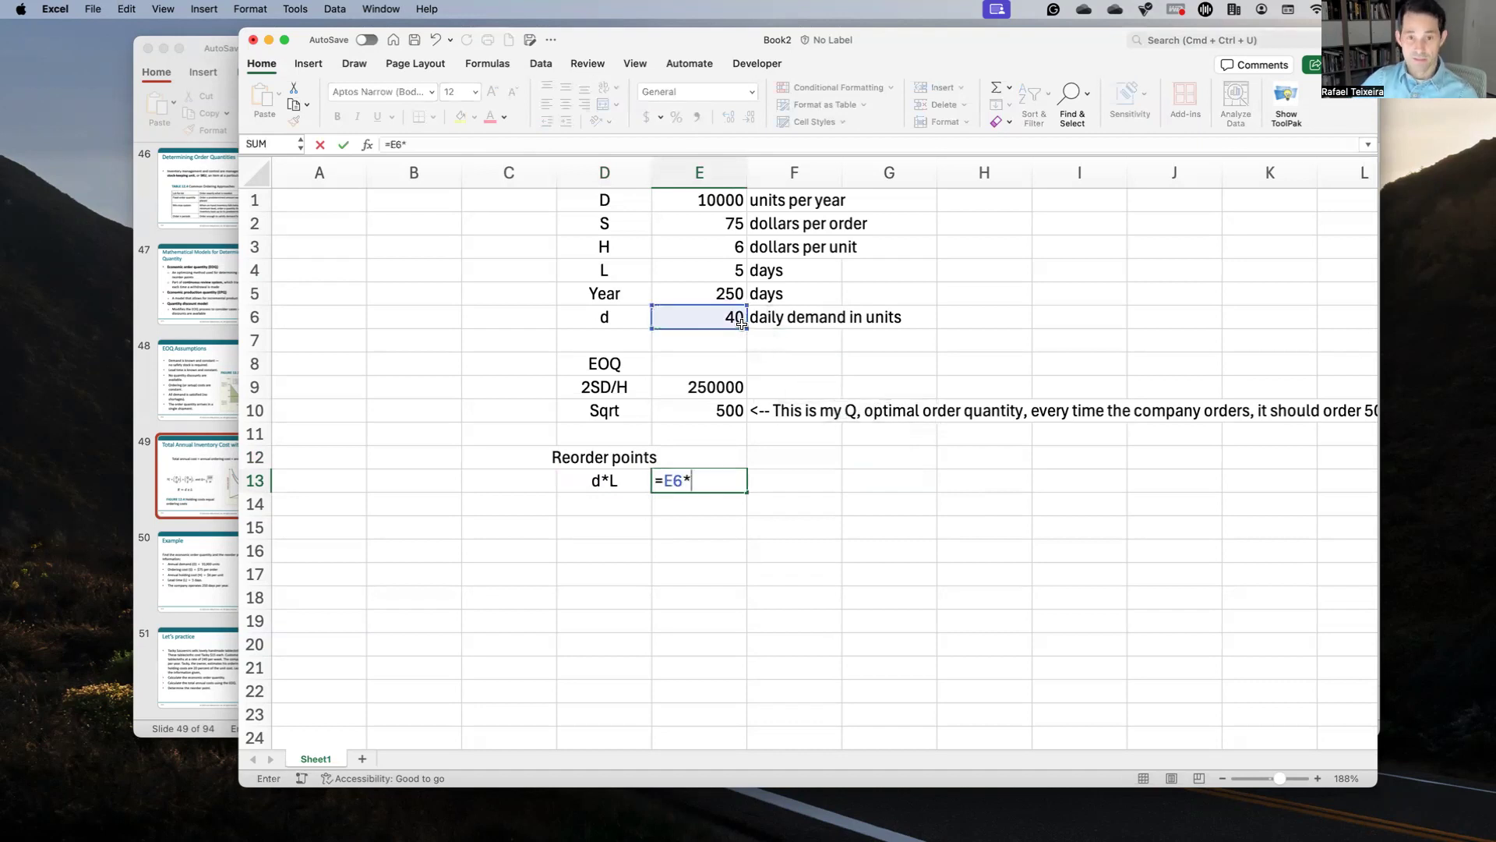
click(734, 277)
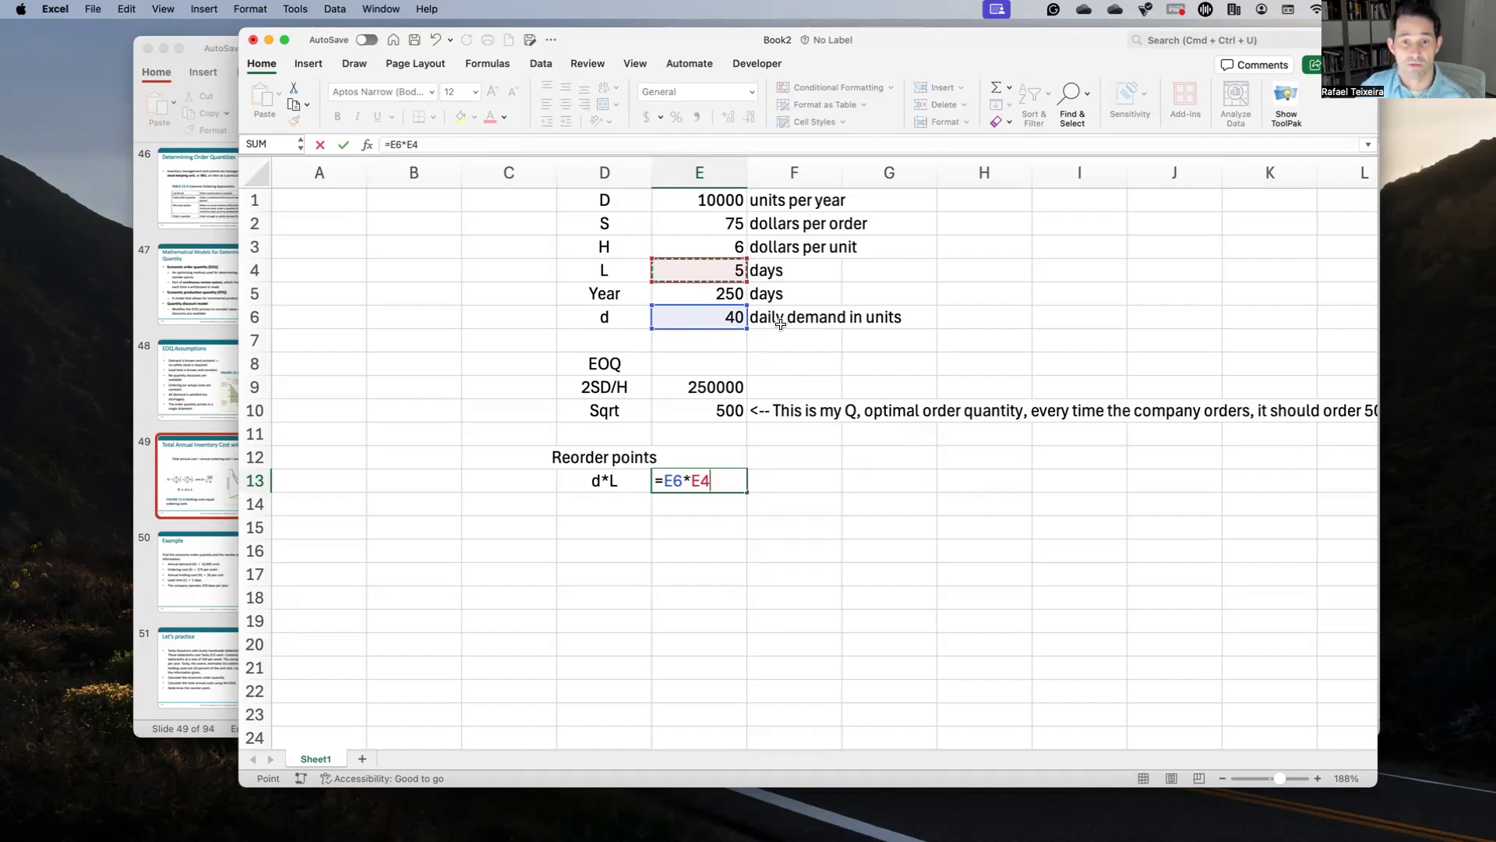
key(Return)
key(Up)
key(Right)
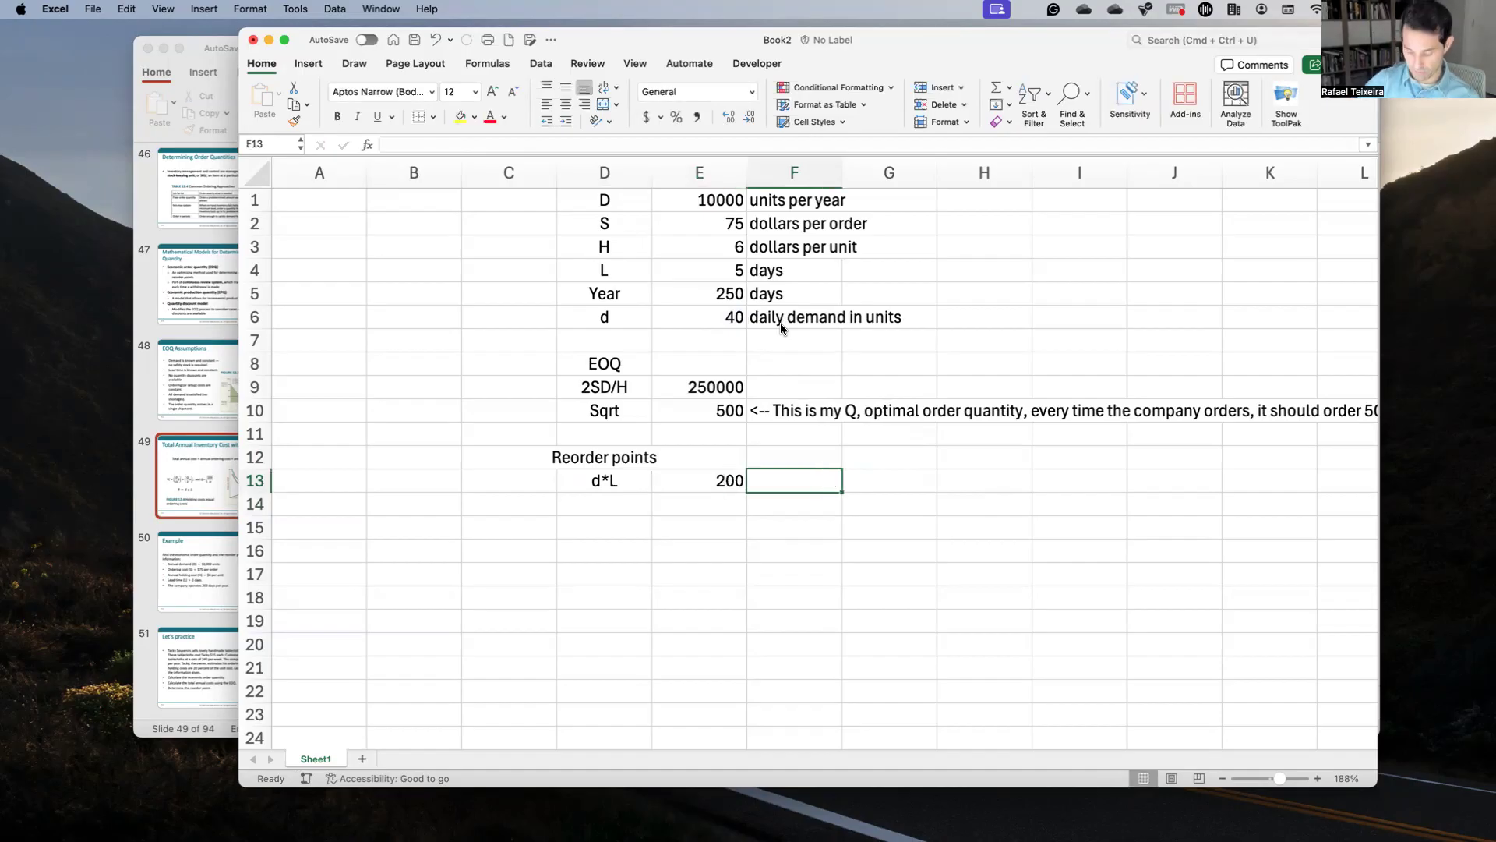
Step: Note in F13 that reaching 200 units triggers a new order of 500 units
text(<-- Th)
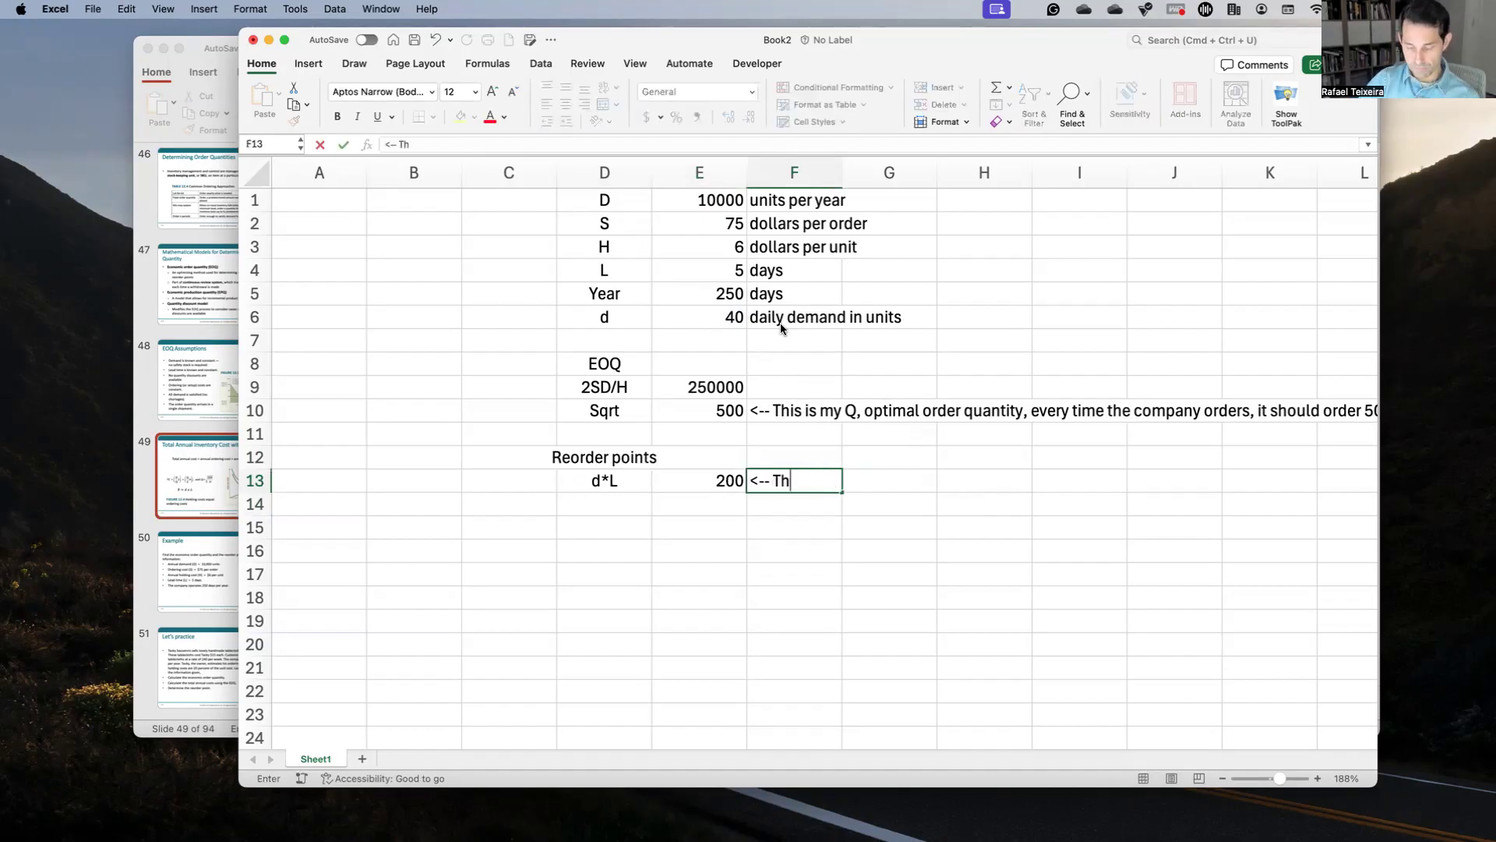
text(is is this)
key(BackSpace)
key(BackSpace)
text(e reordrer)
key(BackSpace)
key(BackSpace)
key(BackSpace)
key(BackSpace)
text(der )
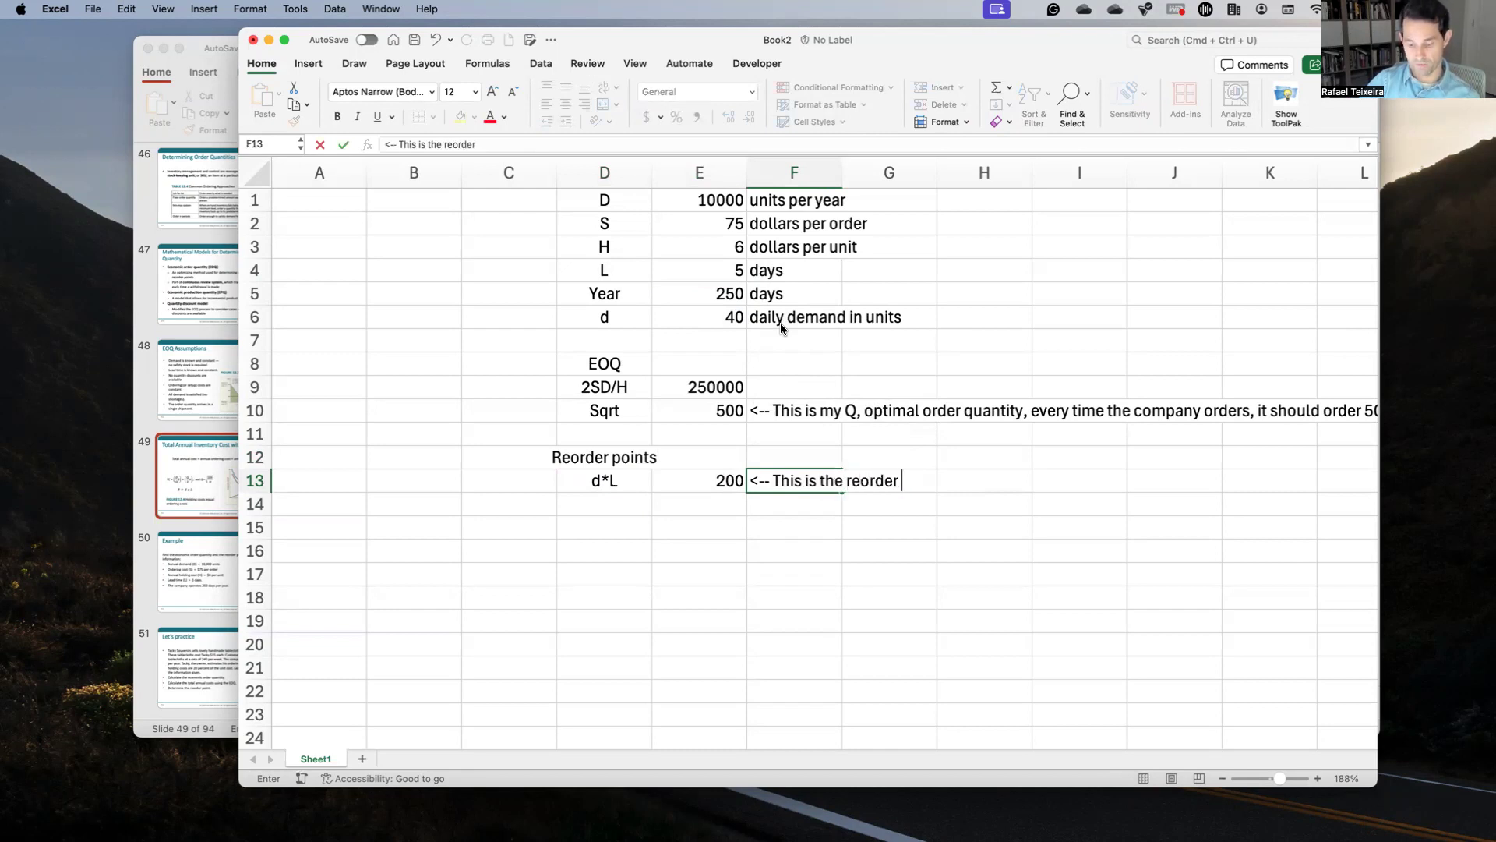
text(point, every)
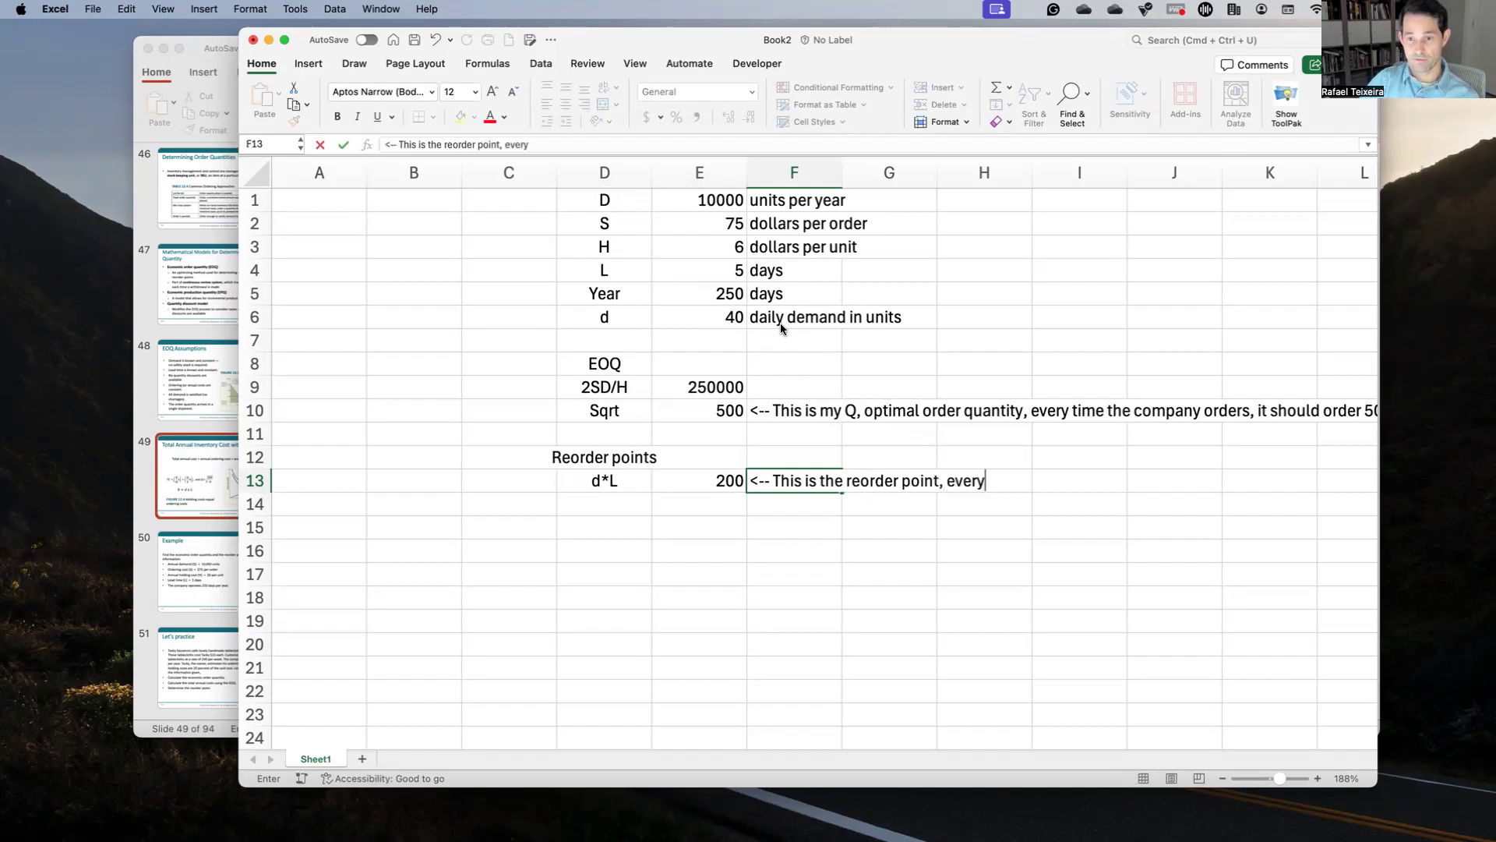
text( time my )
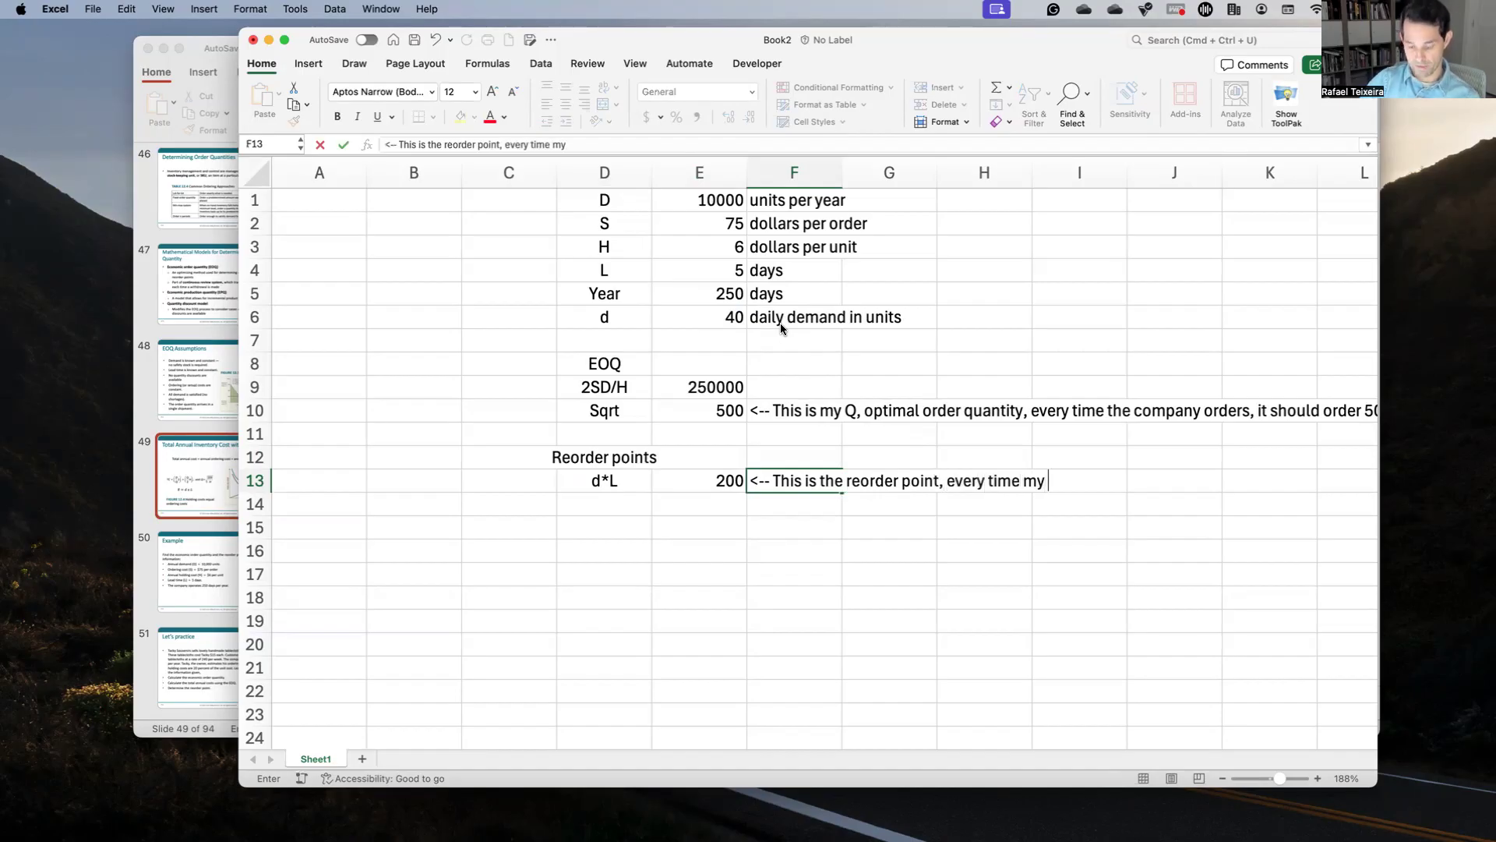
text(inventory reaches 200)
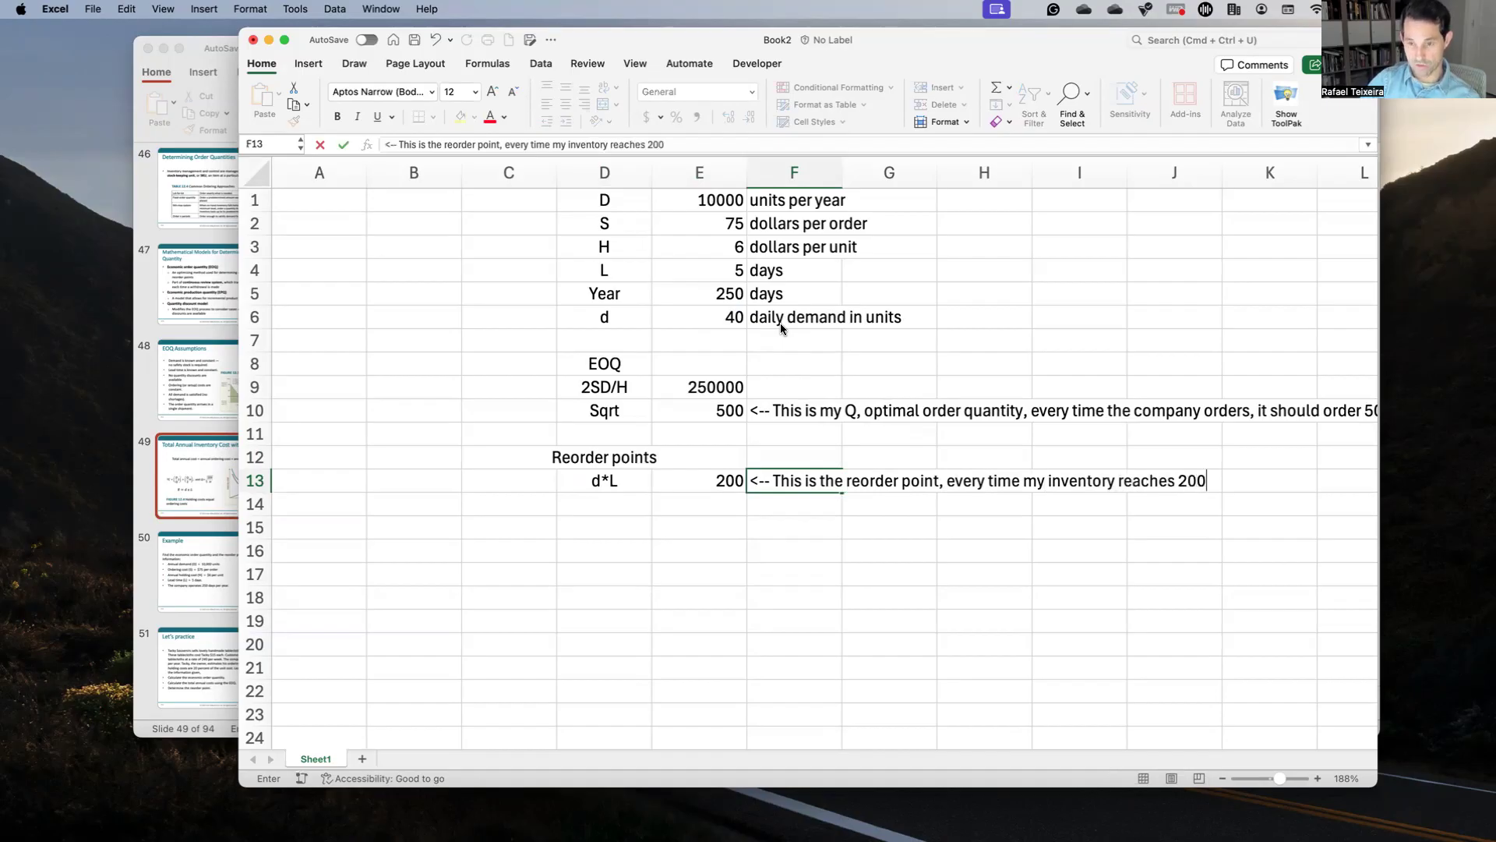
text( units, th)
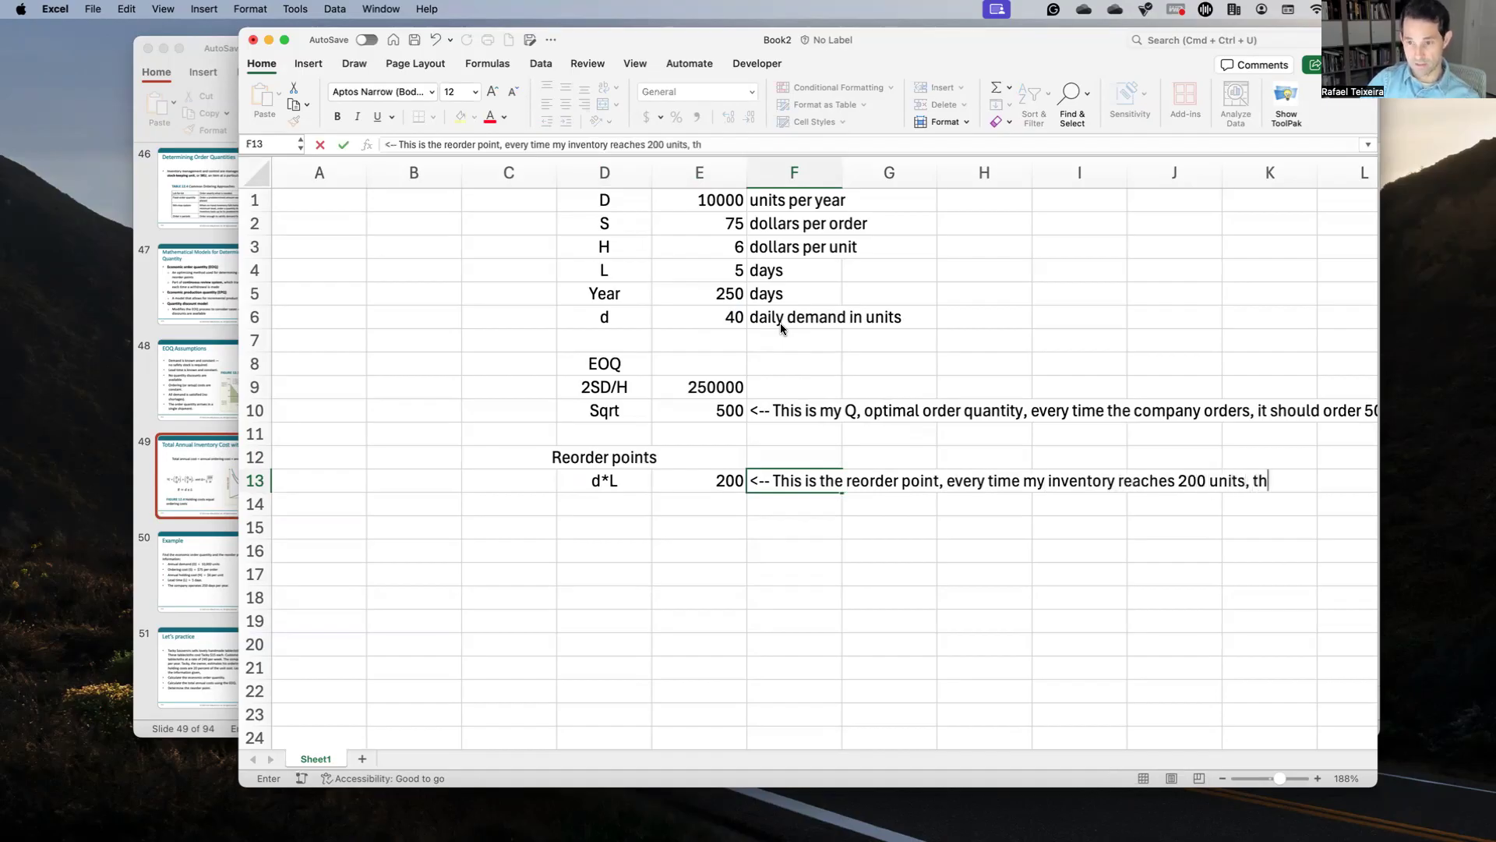
text(en I place a)
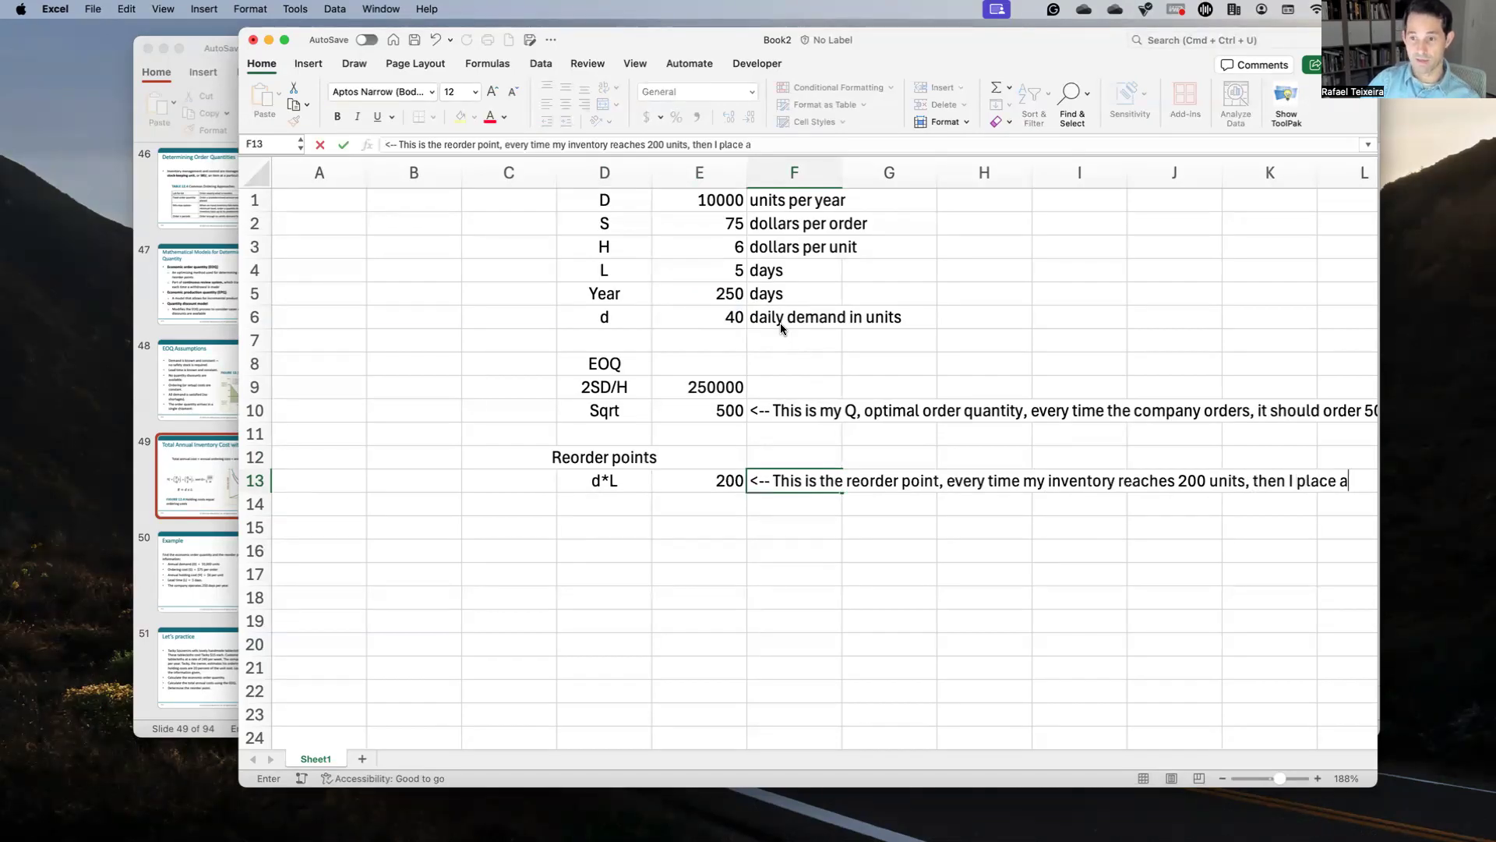
text( new order of )
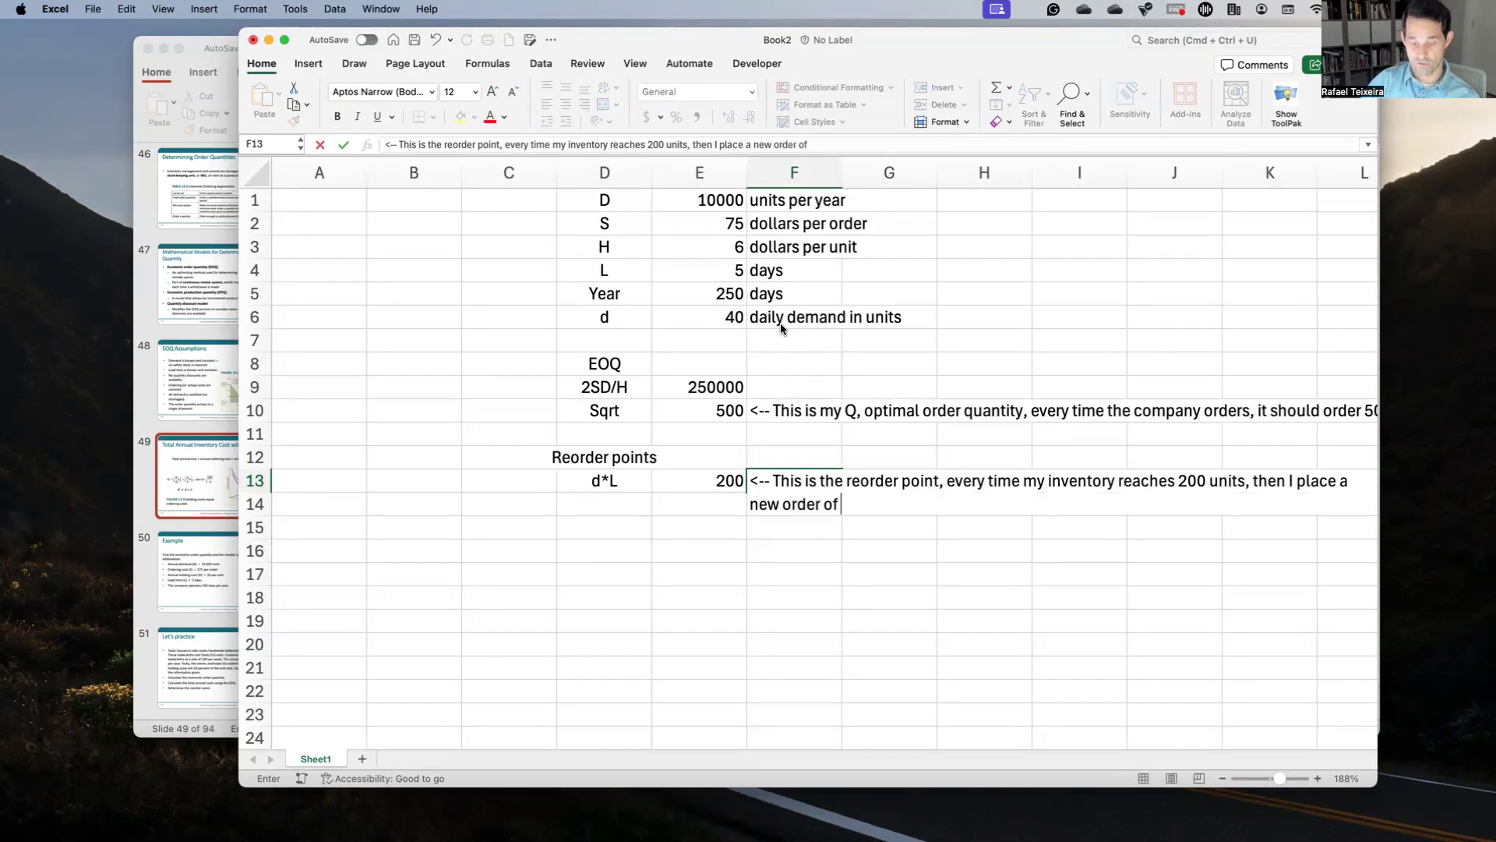
text(500 units.)
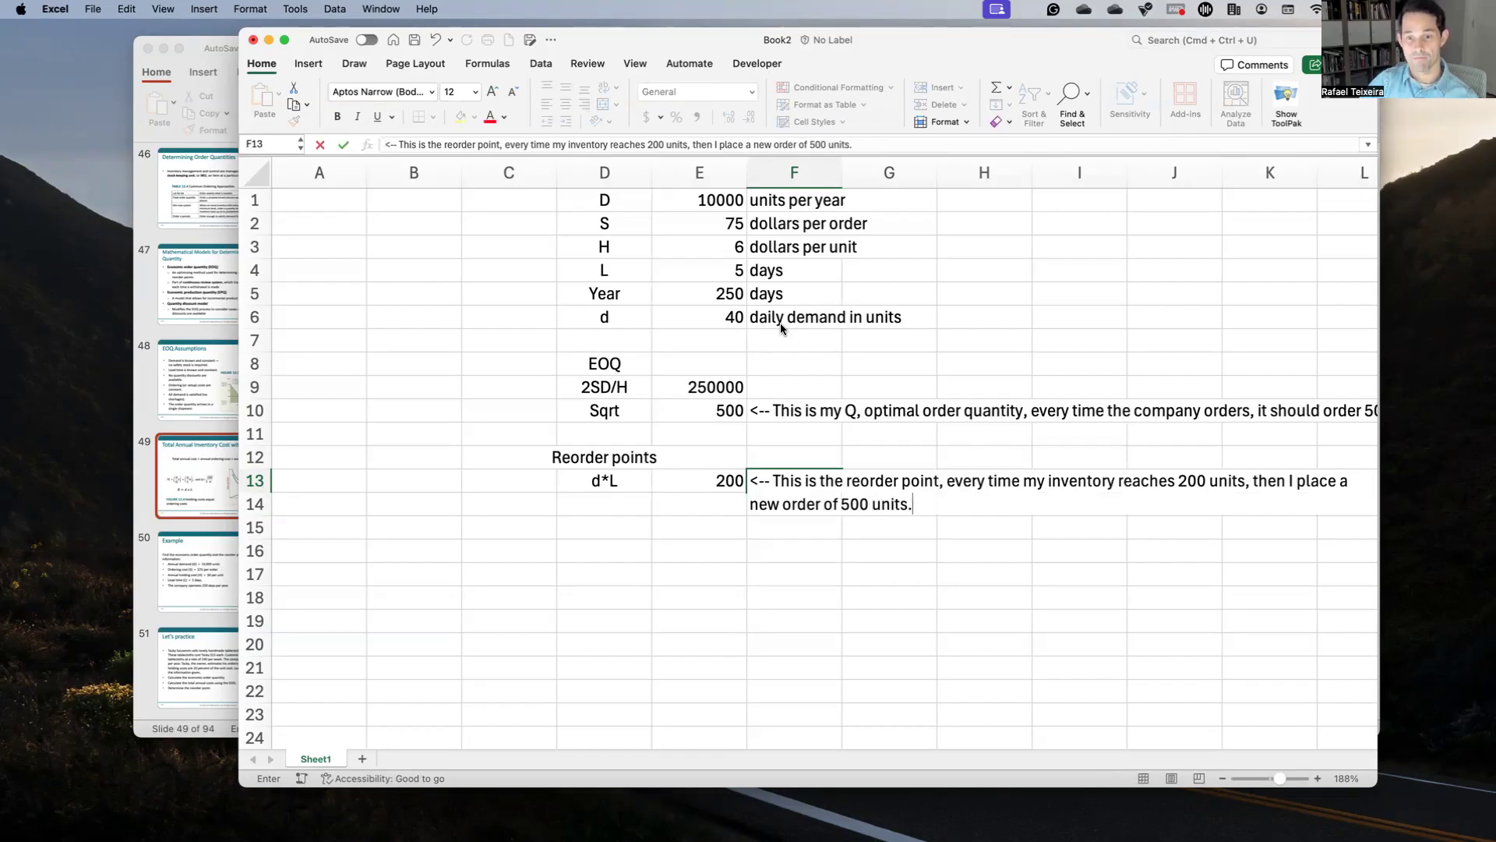
key(Return)
Step: Delete empty columns A and B so the reorder formula becomes =C6*C4
key(Up)
key(Left)
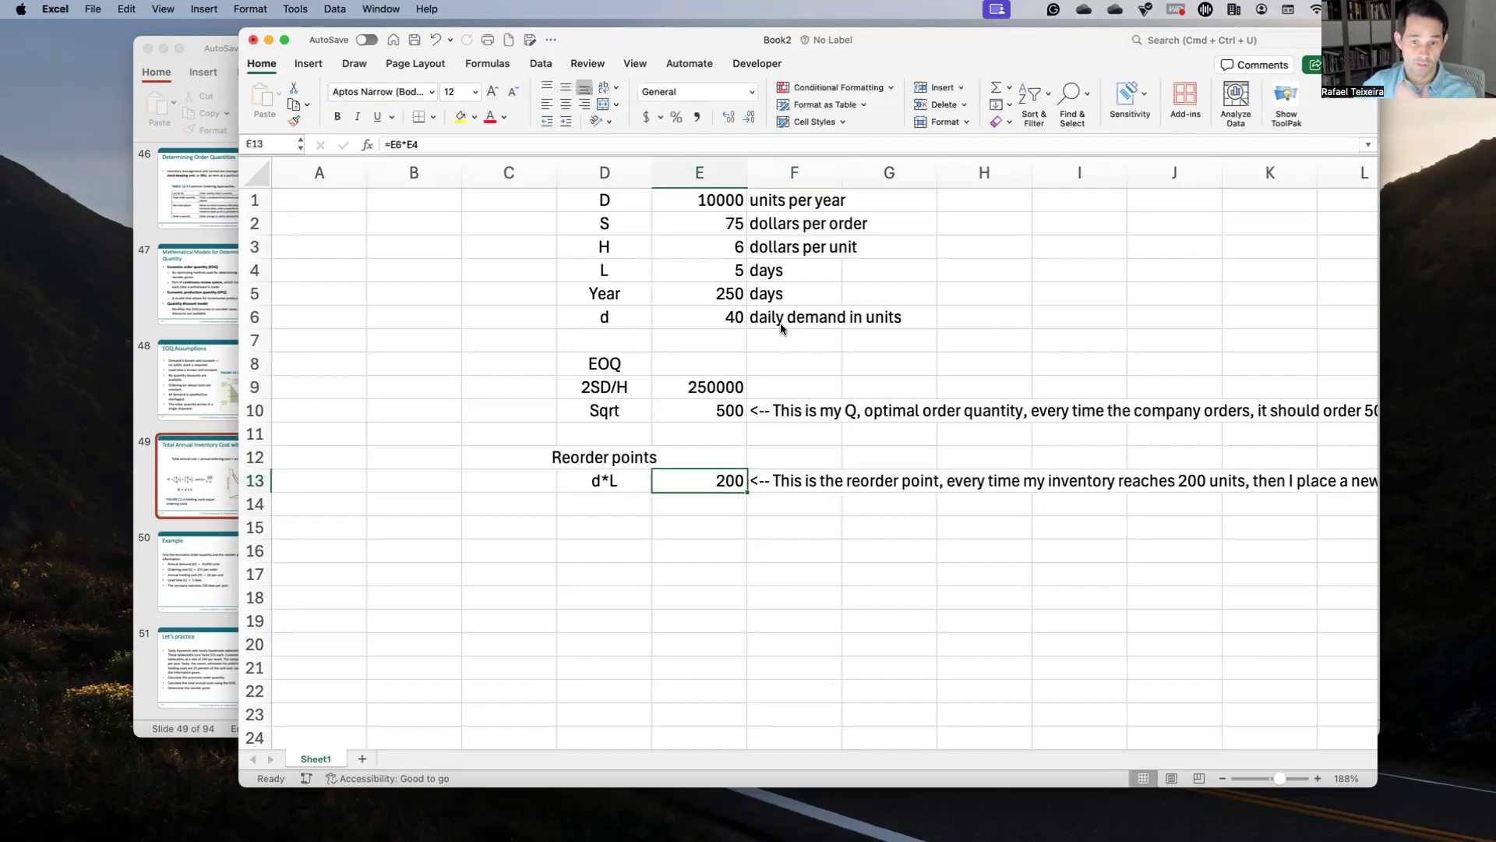
drag(507, 173, 357, 176)
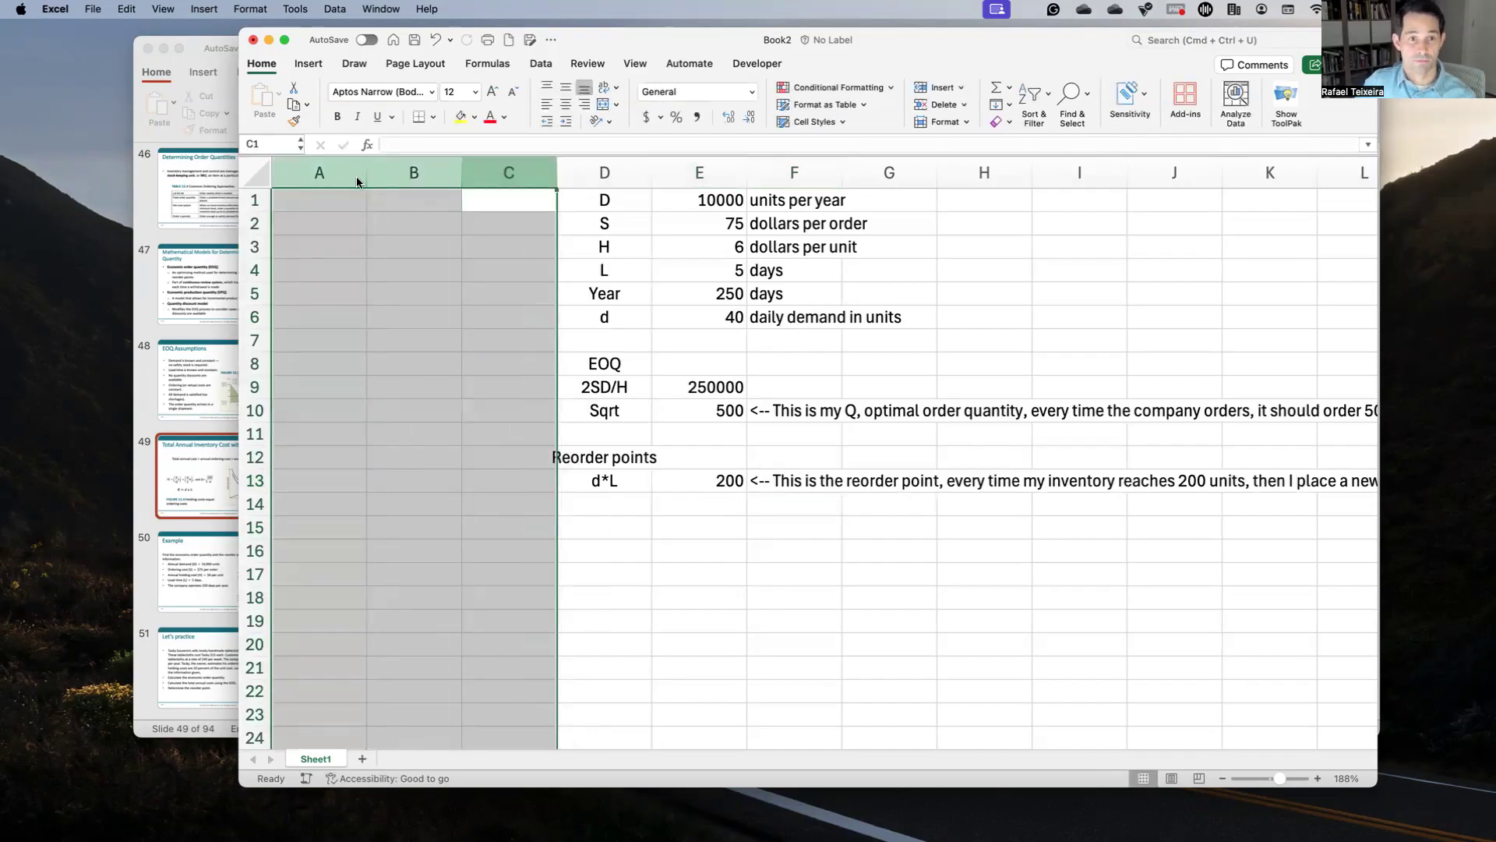
click(330, 173)
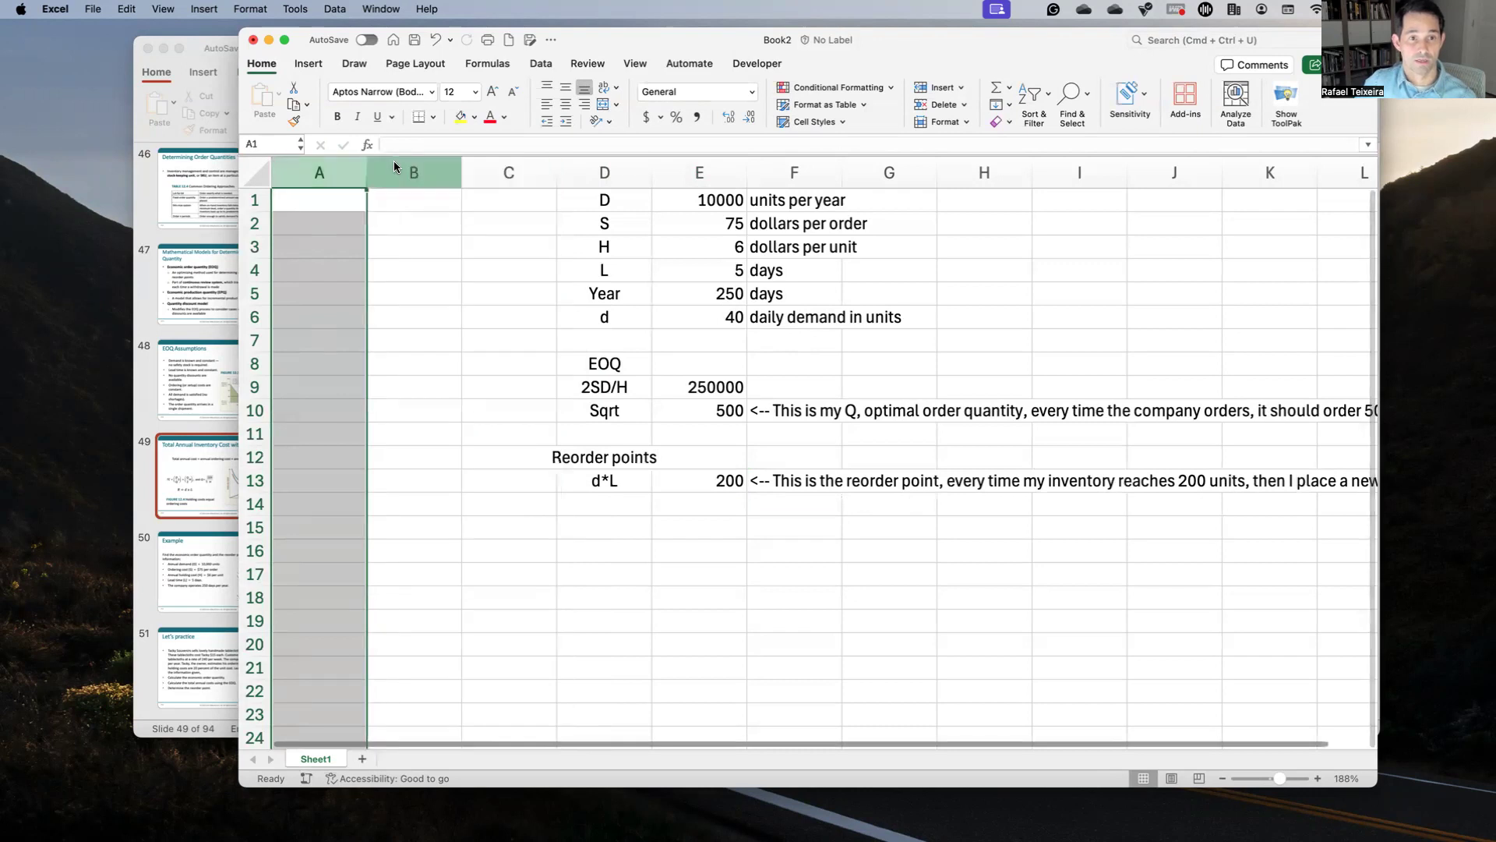
drag(394, 164, 340, 167)
right_click(367, 195)
click(394, 267)
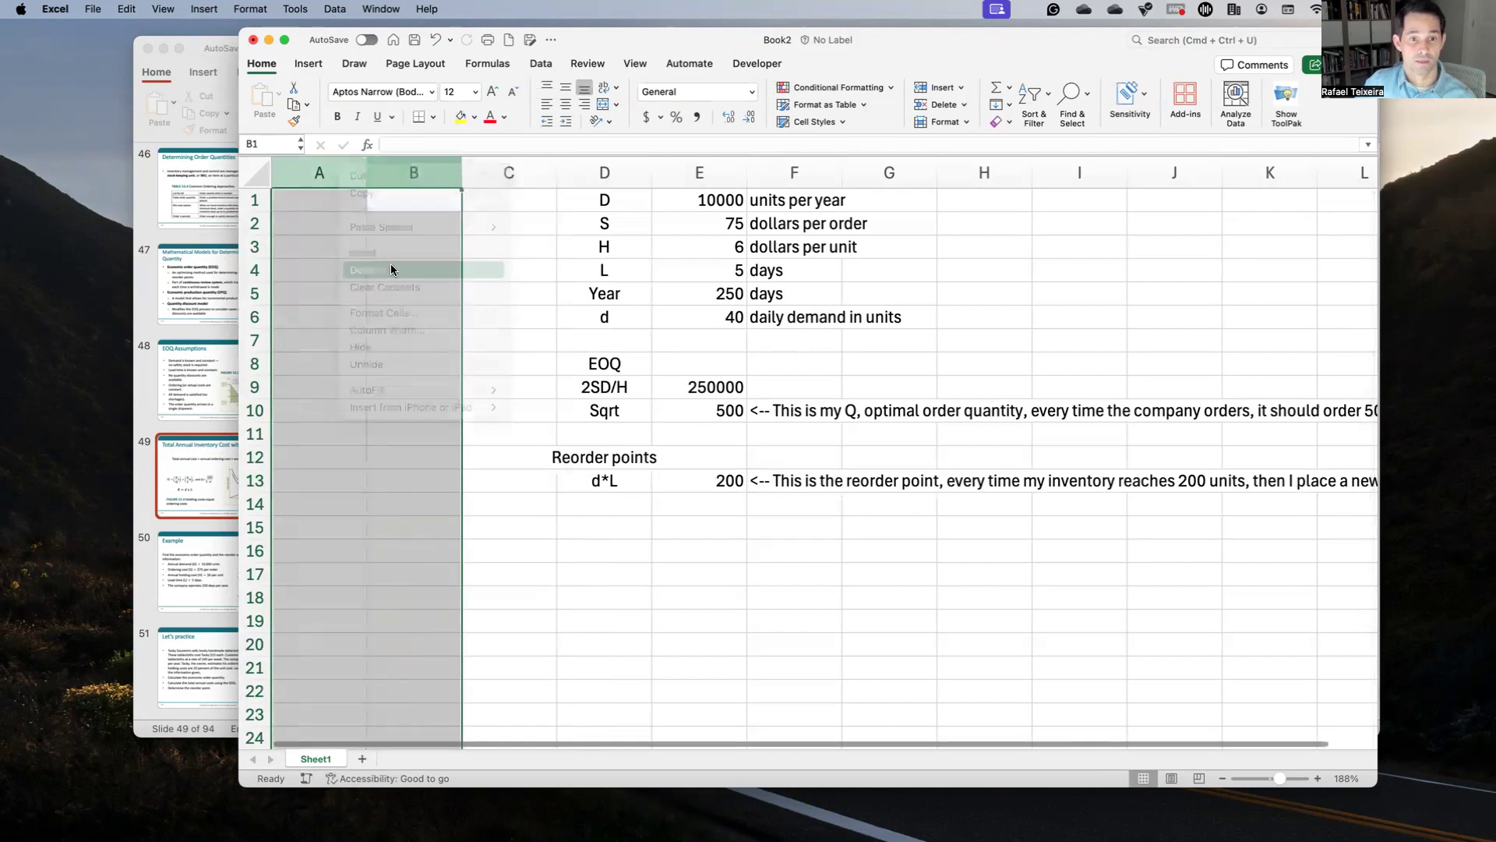
click(571, 516)
click(535, 479)
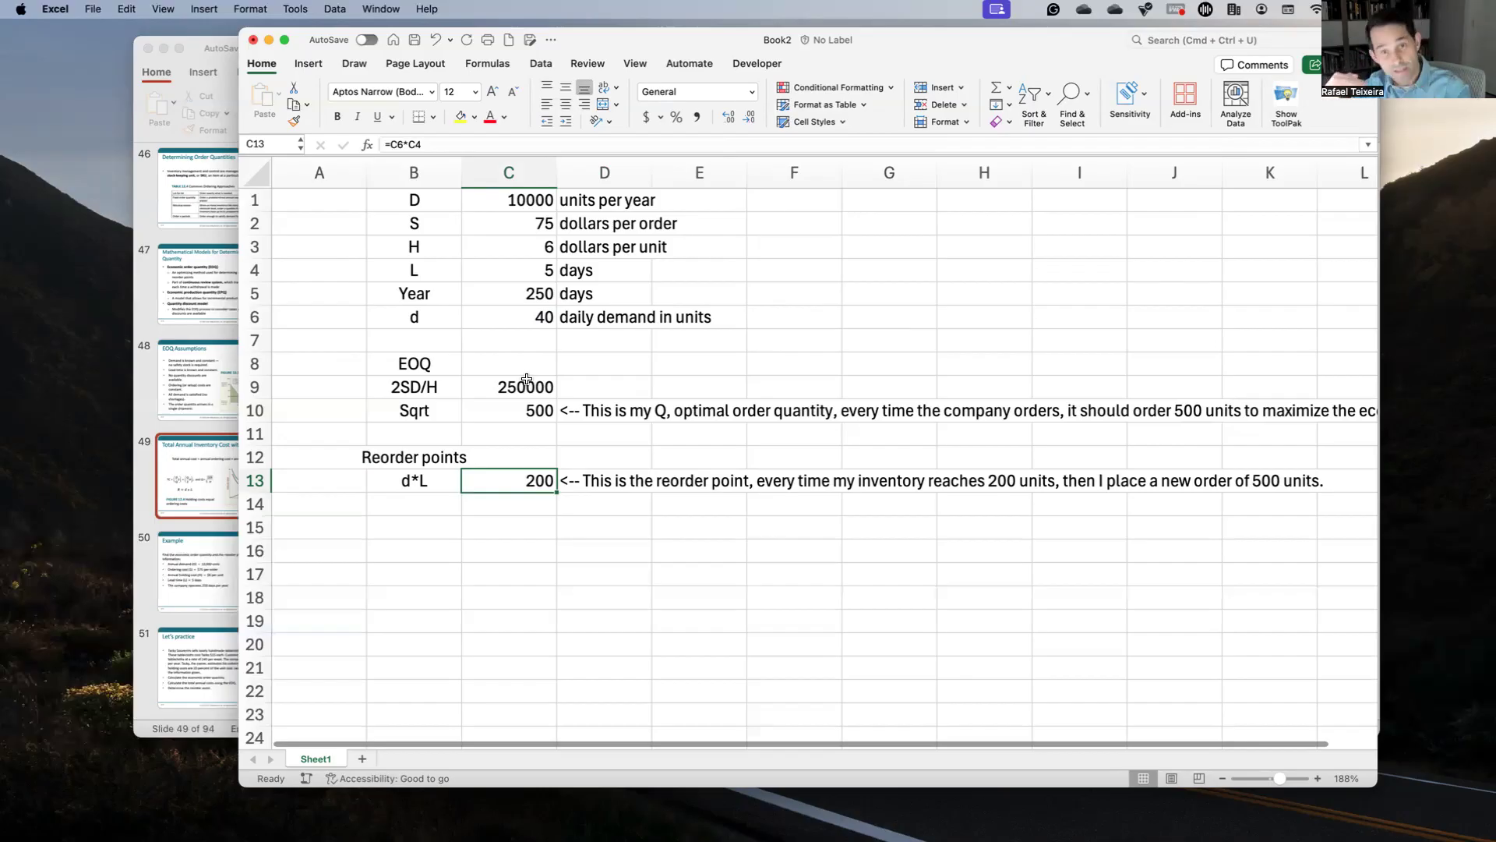
Step: Check the formulas in C13, C14 and C10, then bring the PowerPoint lecture forward
click(551, 505)
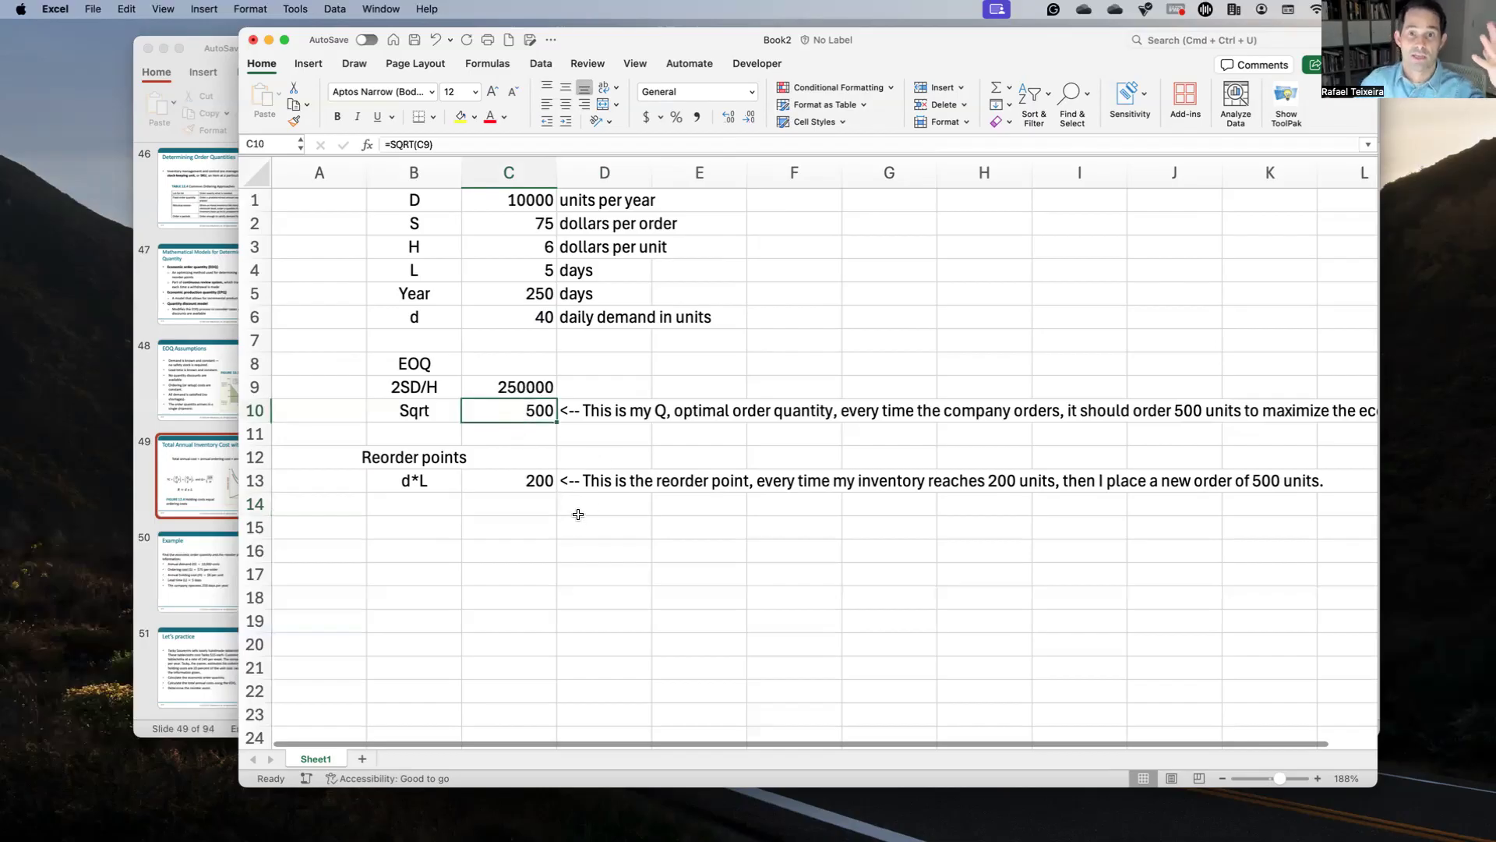
click(522, 481)
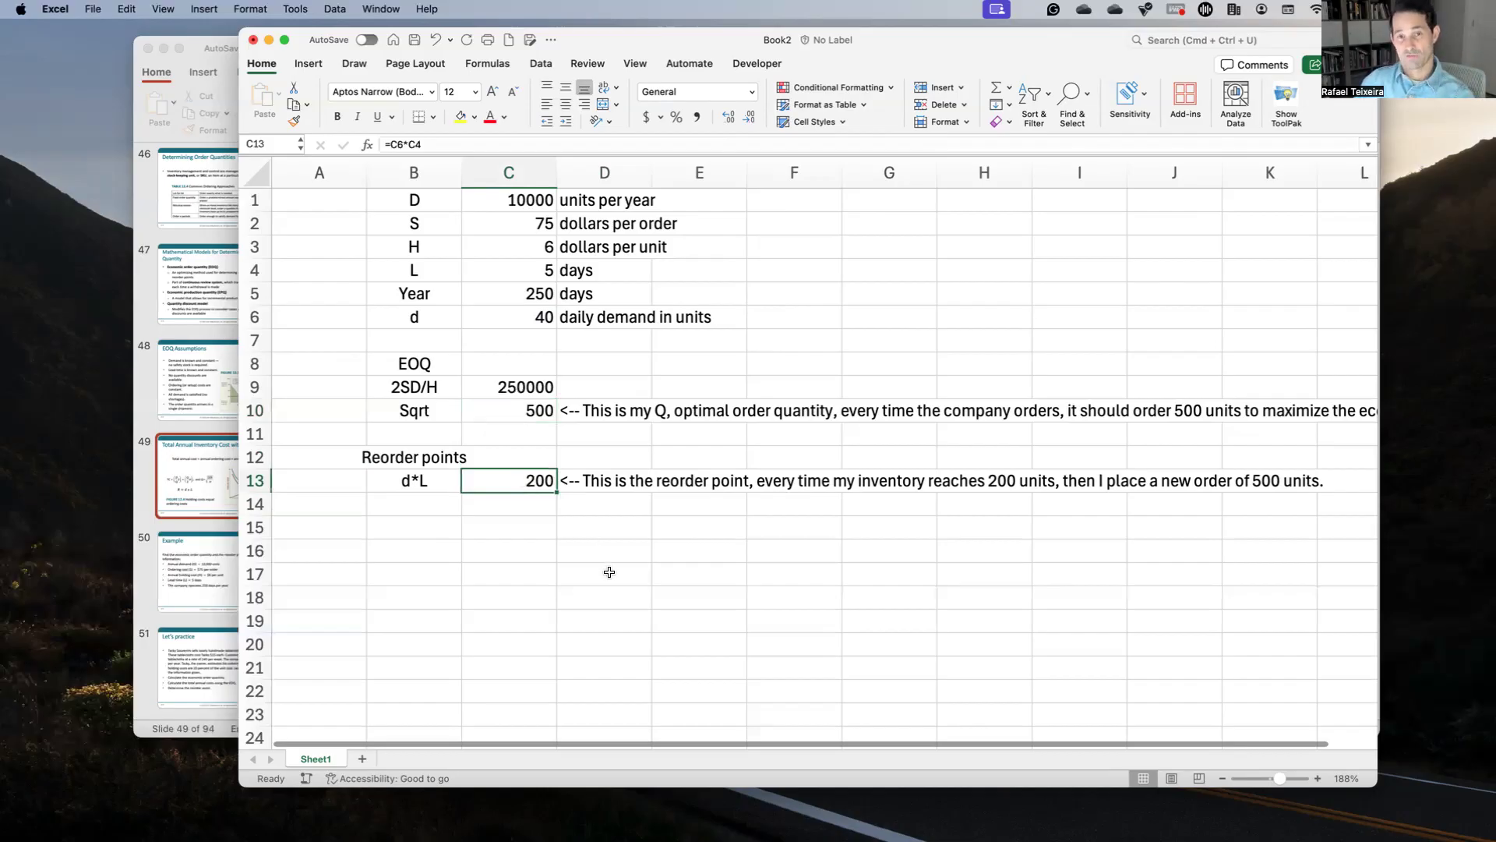
click(217, 555)
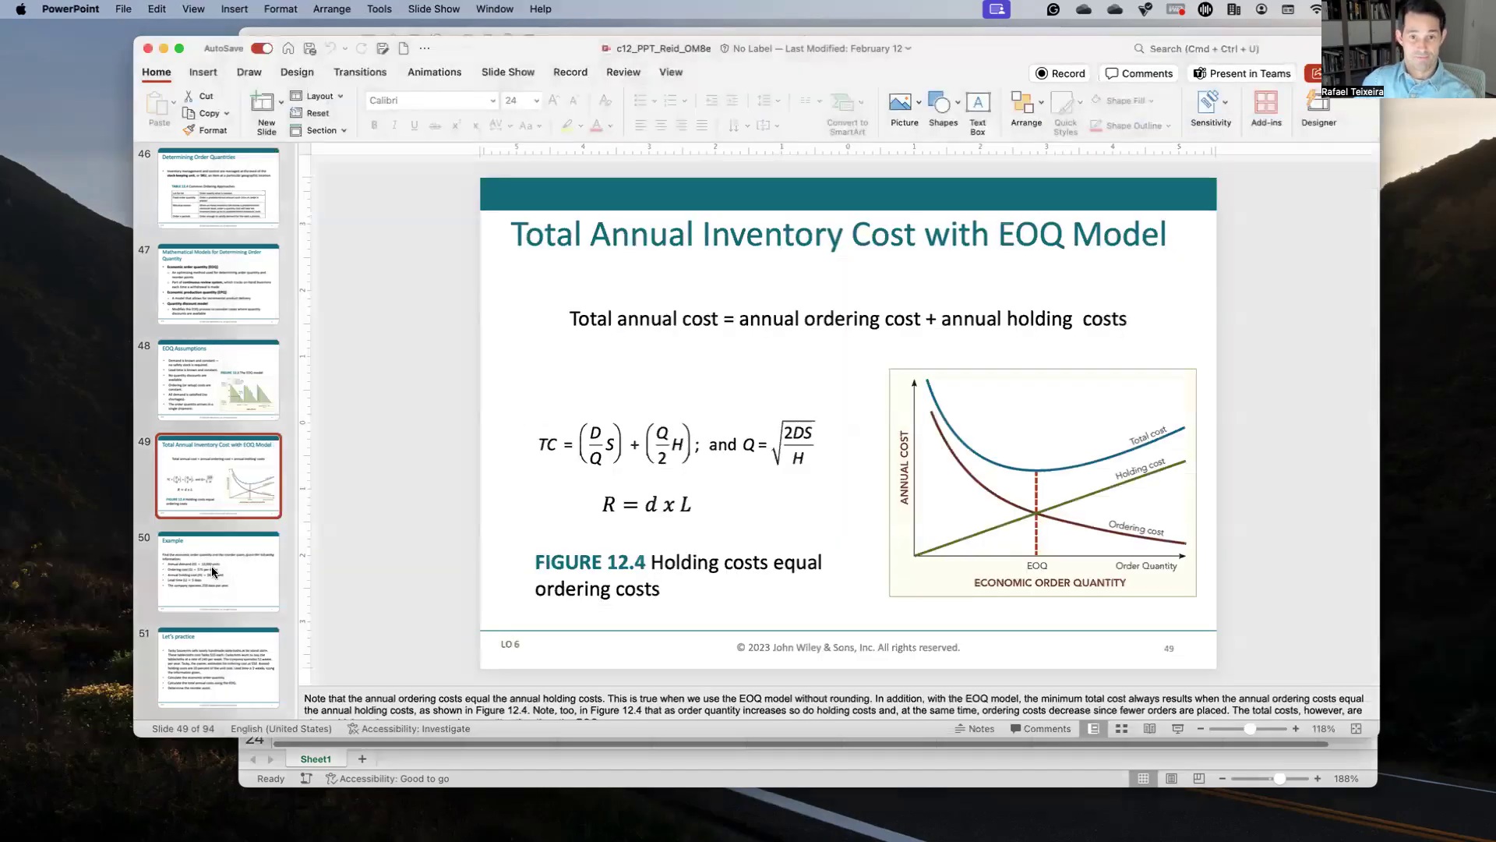
Step: Show slide 51 Let's practice, then add a blank Sheet2 to the Excel workbook
click(212, 566)
click(208, 640)
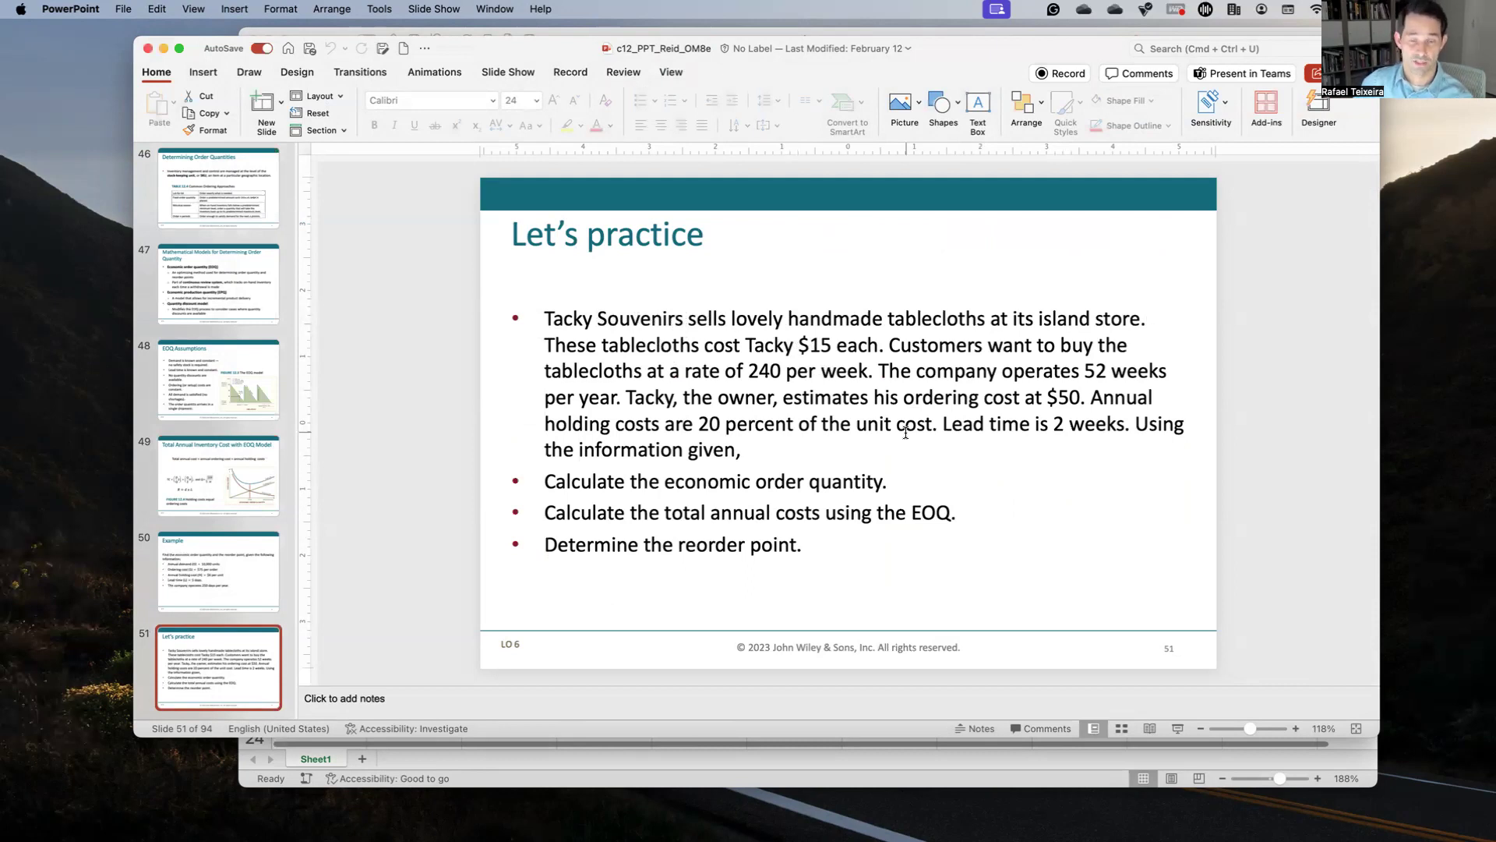
click(371, 760)
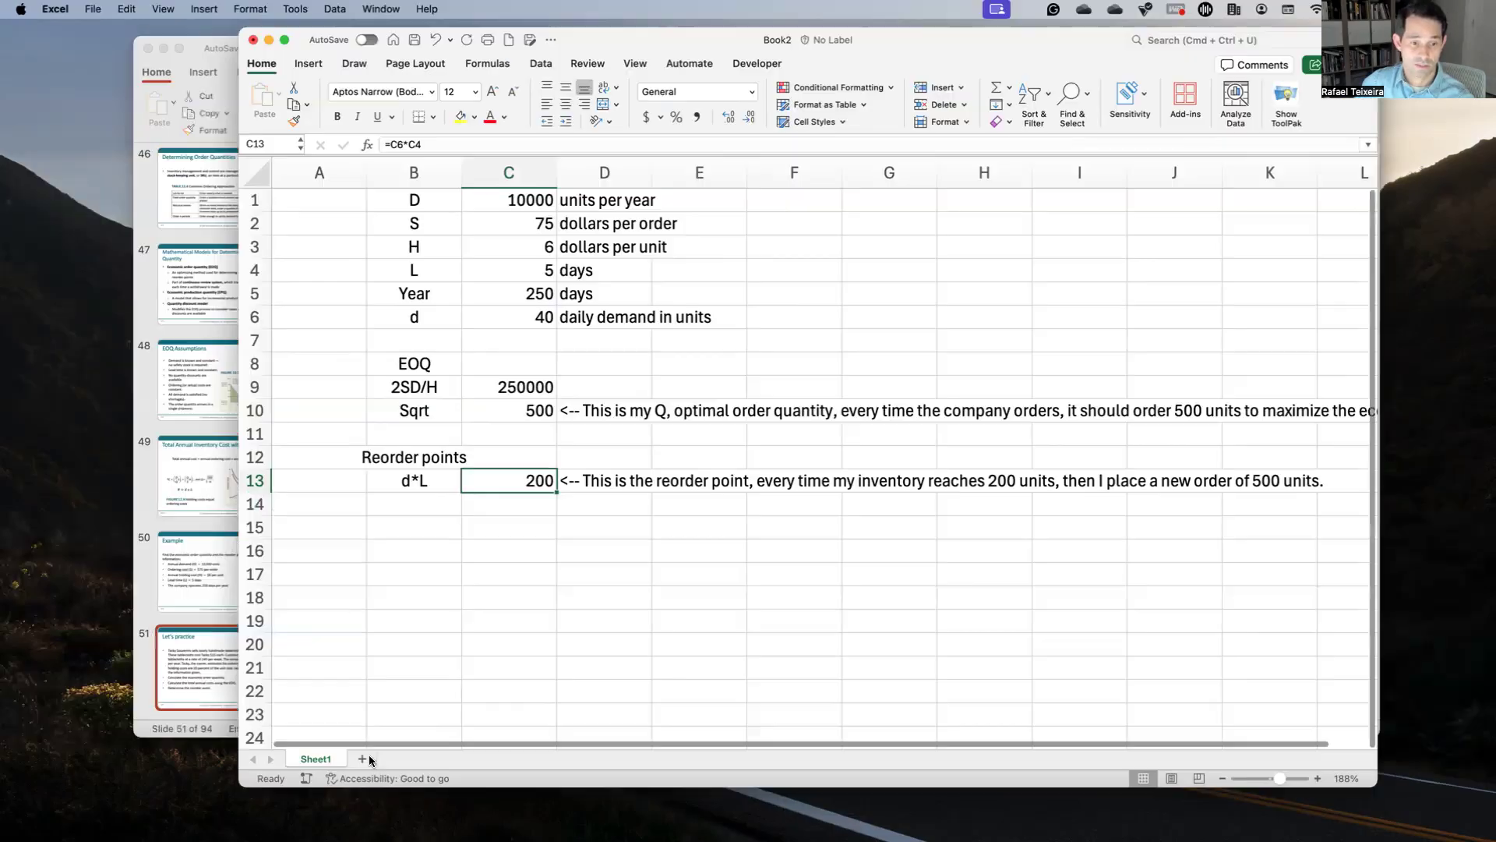
click(363, 759)
scroll(501, 300, up, 5)
scroll(502, 299, up, 5)
Step: Enter C, 15 and 'dollars per units' across C1:E1 of Sheet2
click(525, 205)
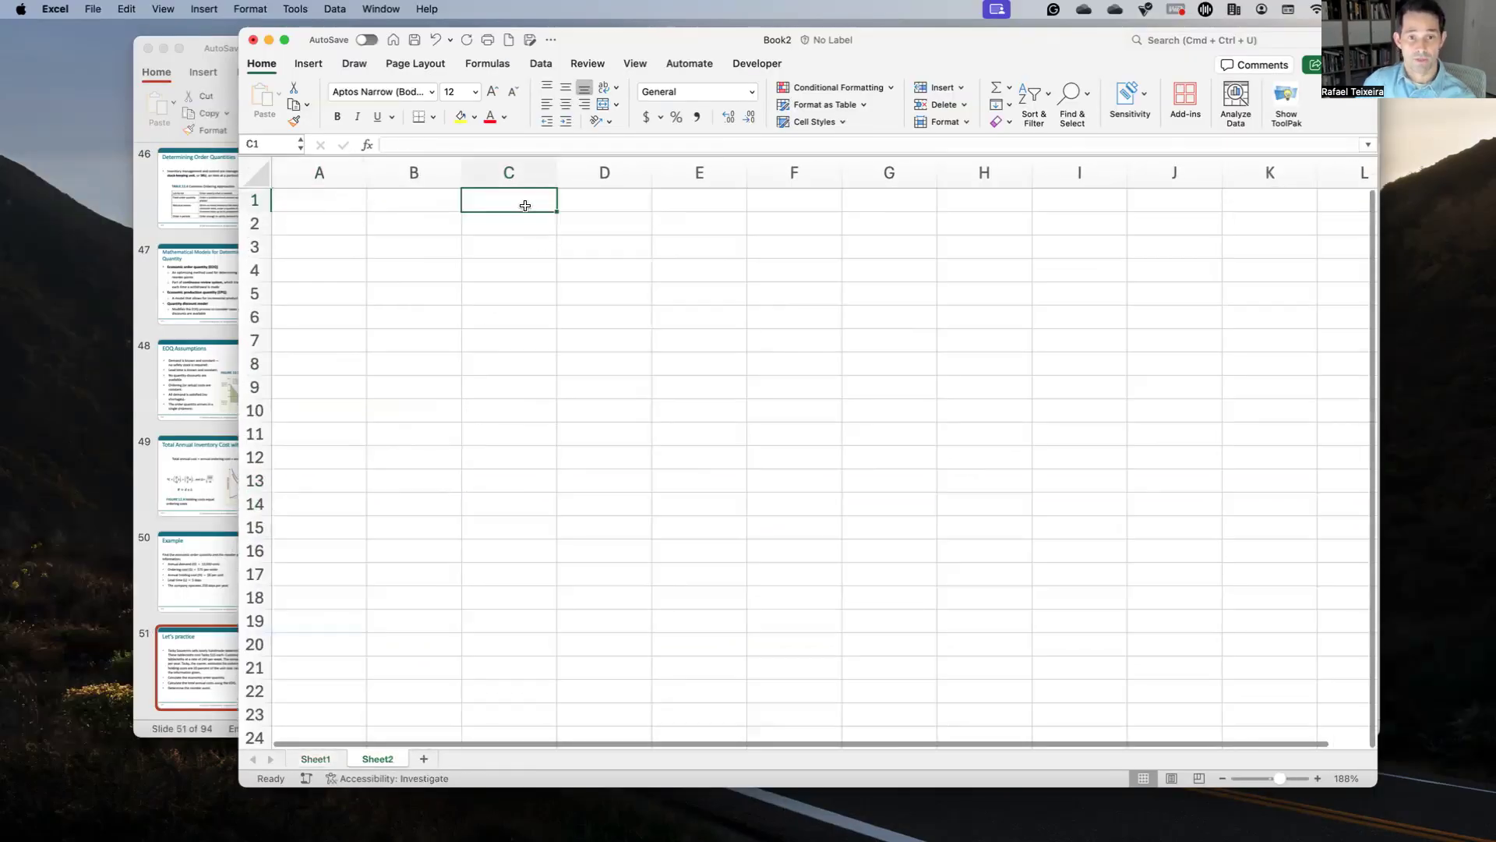
text(C)
key(Tab)
text(15)
key(Tab)
text(daoll)
key(BackSpace)
key(BackSpace)
key(BackSpace)
key(BackSpace)
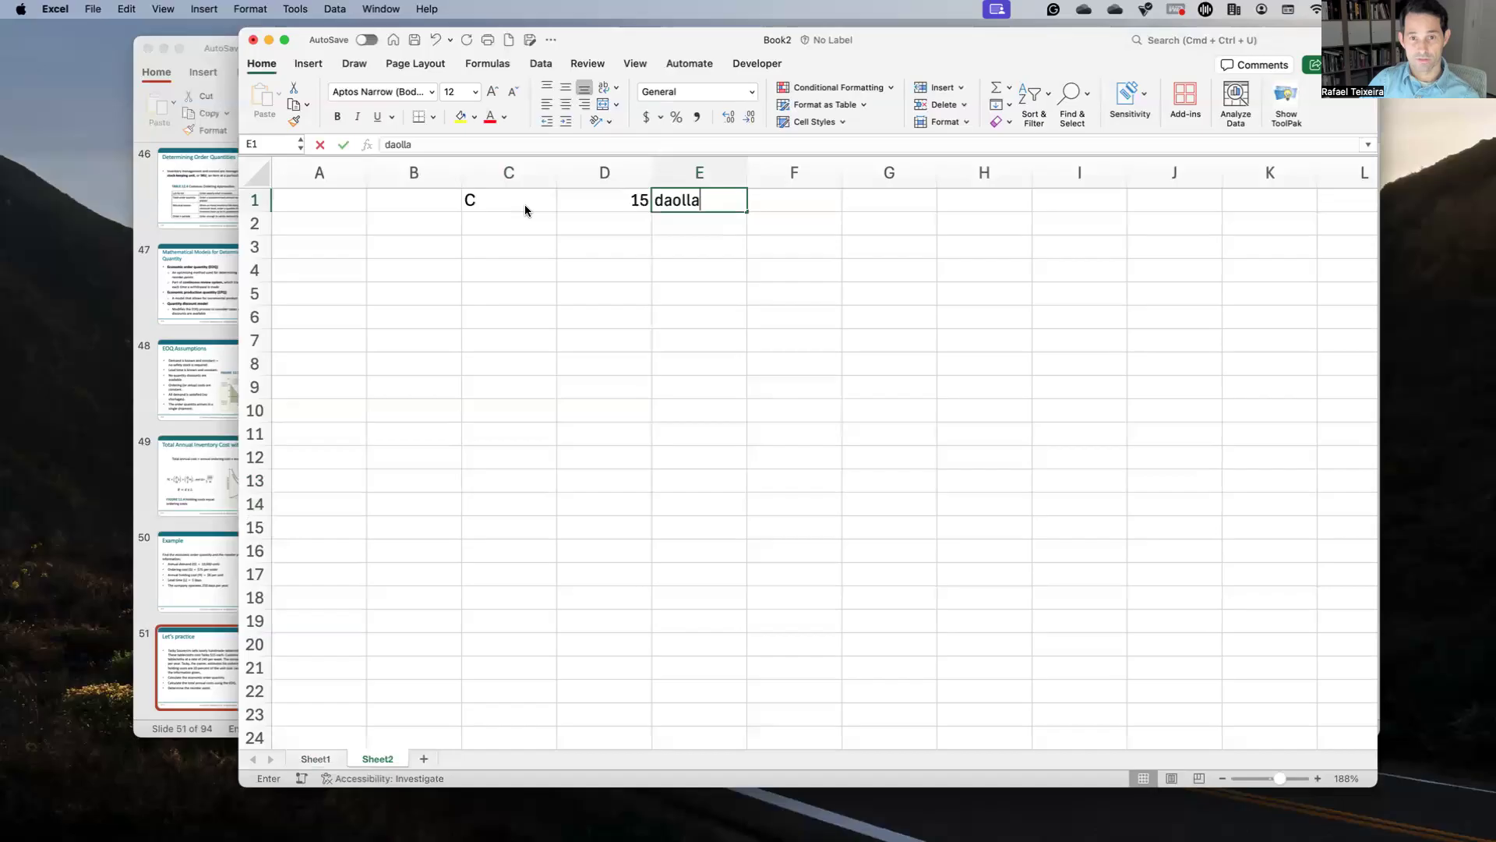
text(ollars per)
key(BackSpace)
key(BackSpace)
key(BackSpace)
text(per units)
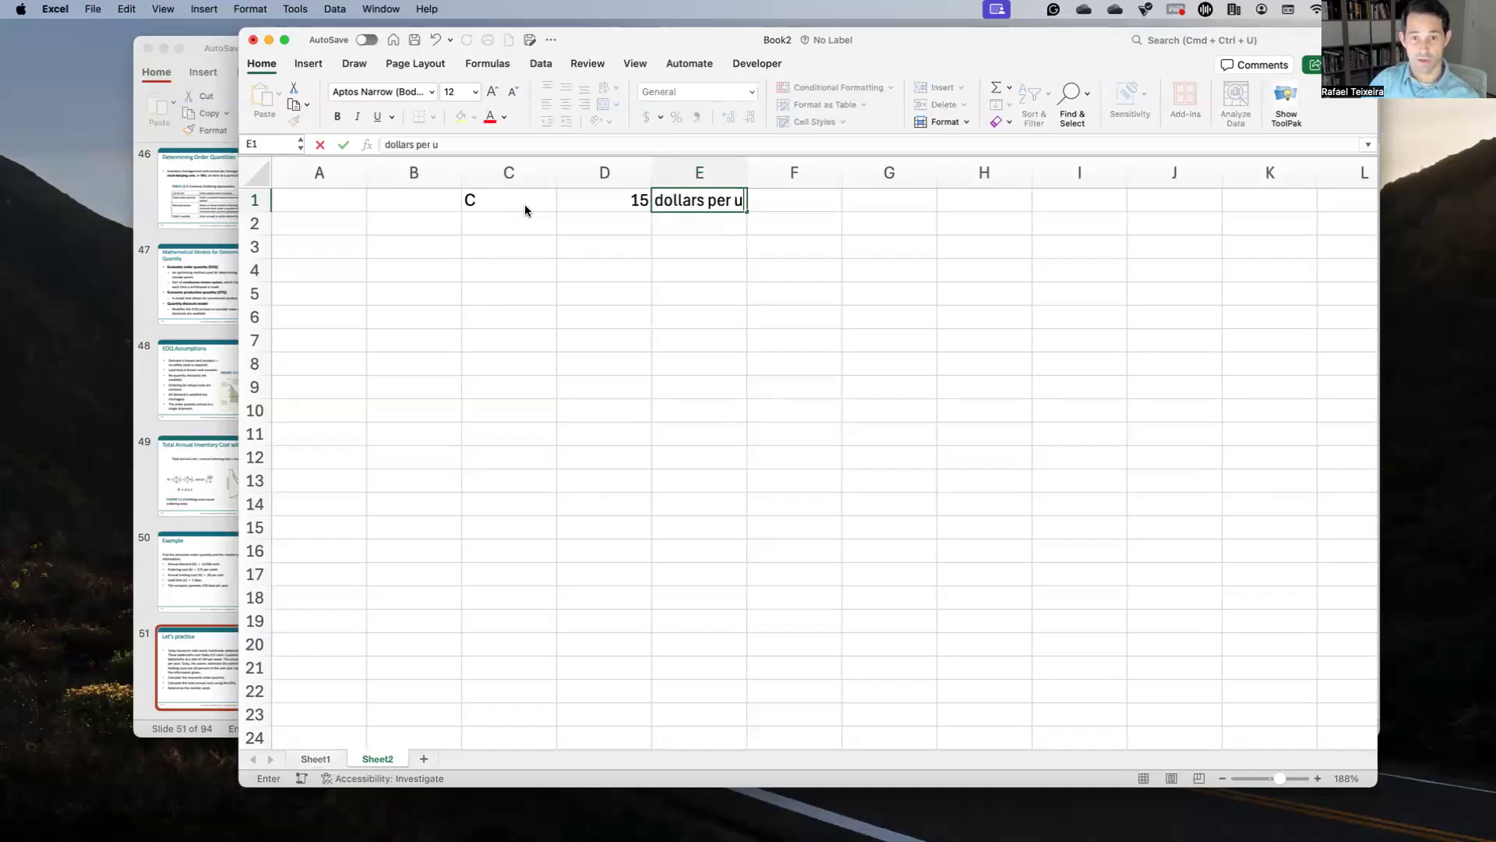
key(Return)
Step: Centre column C and bring the Let's practice slide to the front
click(512, 175)
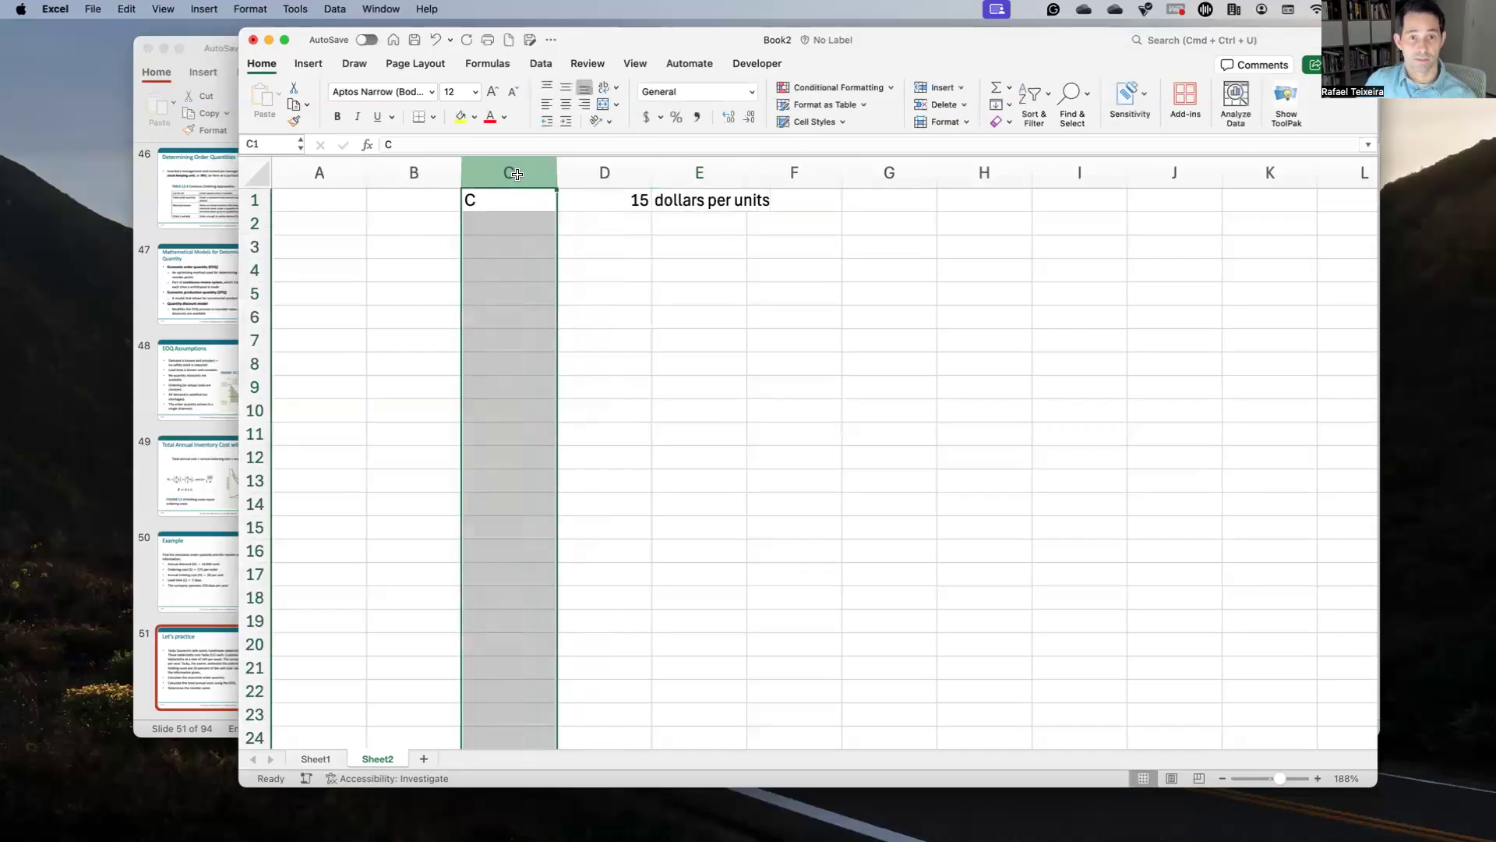
key(ctrl+Up)
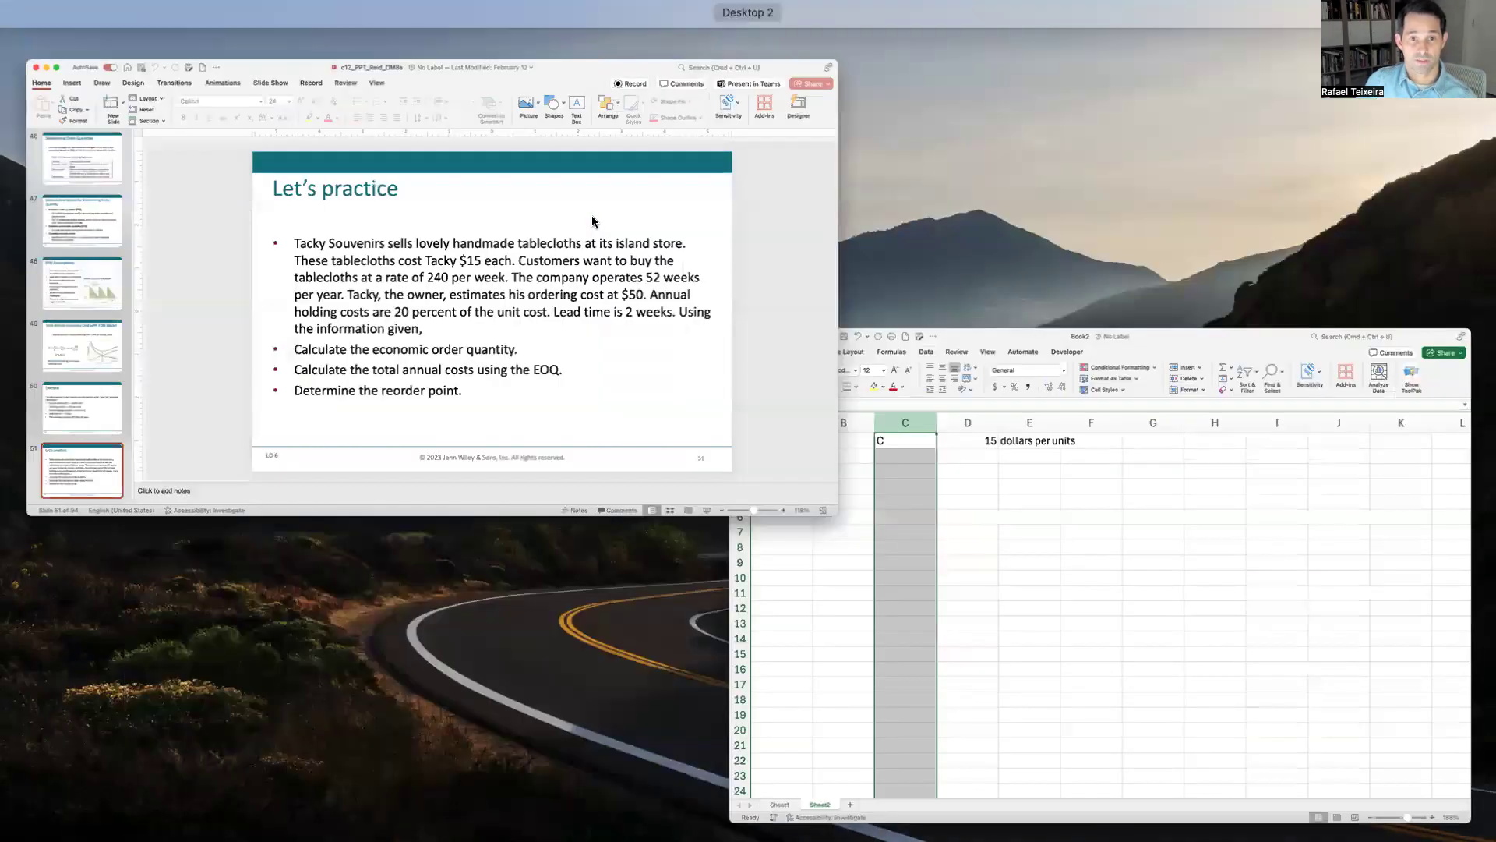
click(629, 355)
click(823, 517)
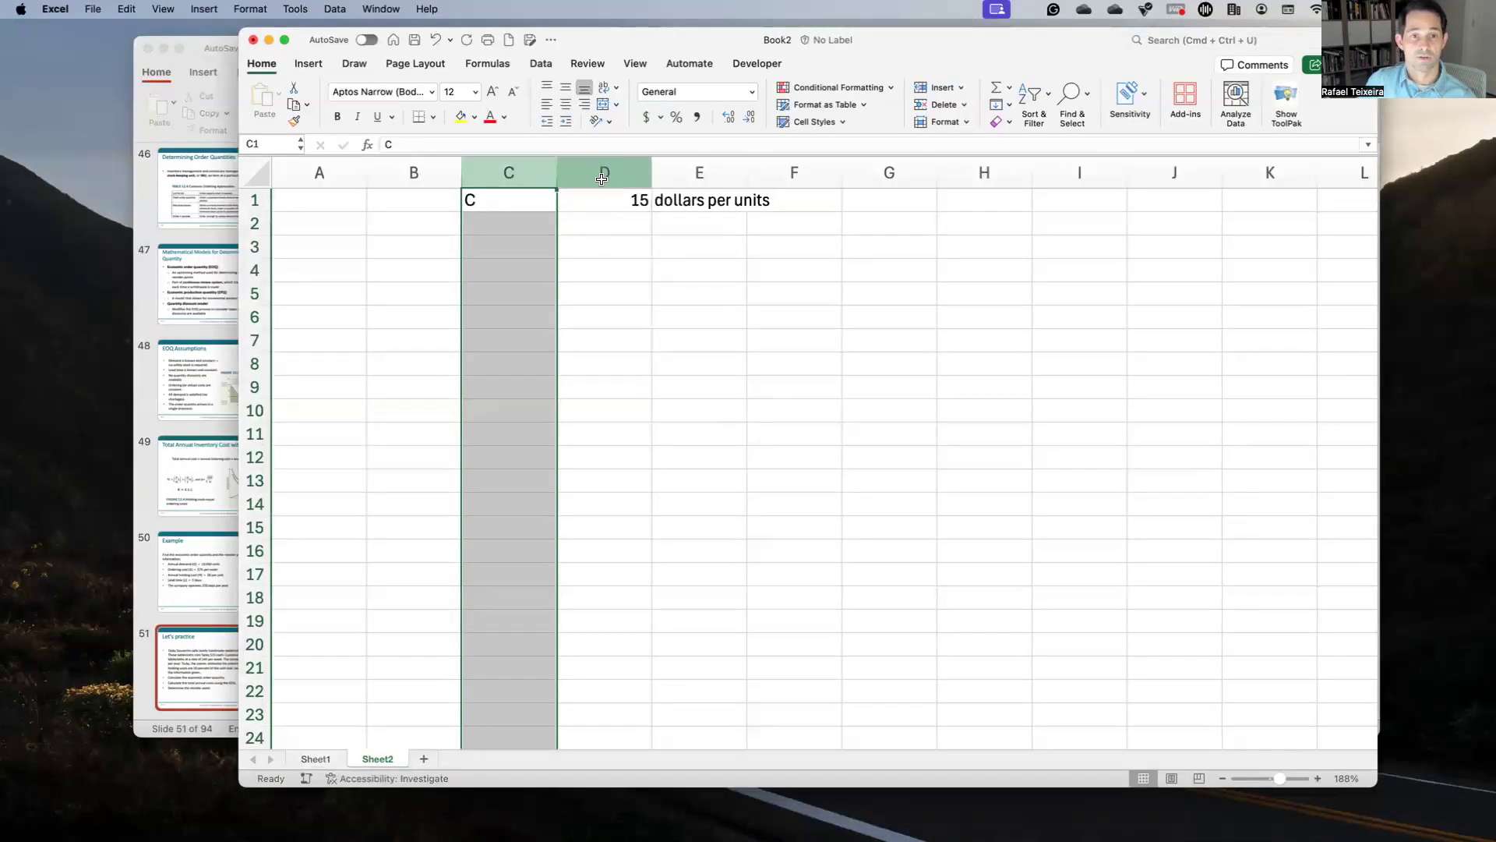
click(570, 110)
key(ctrl+Up)
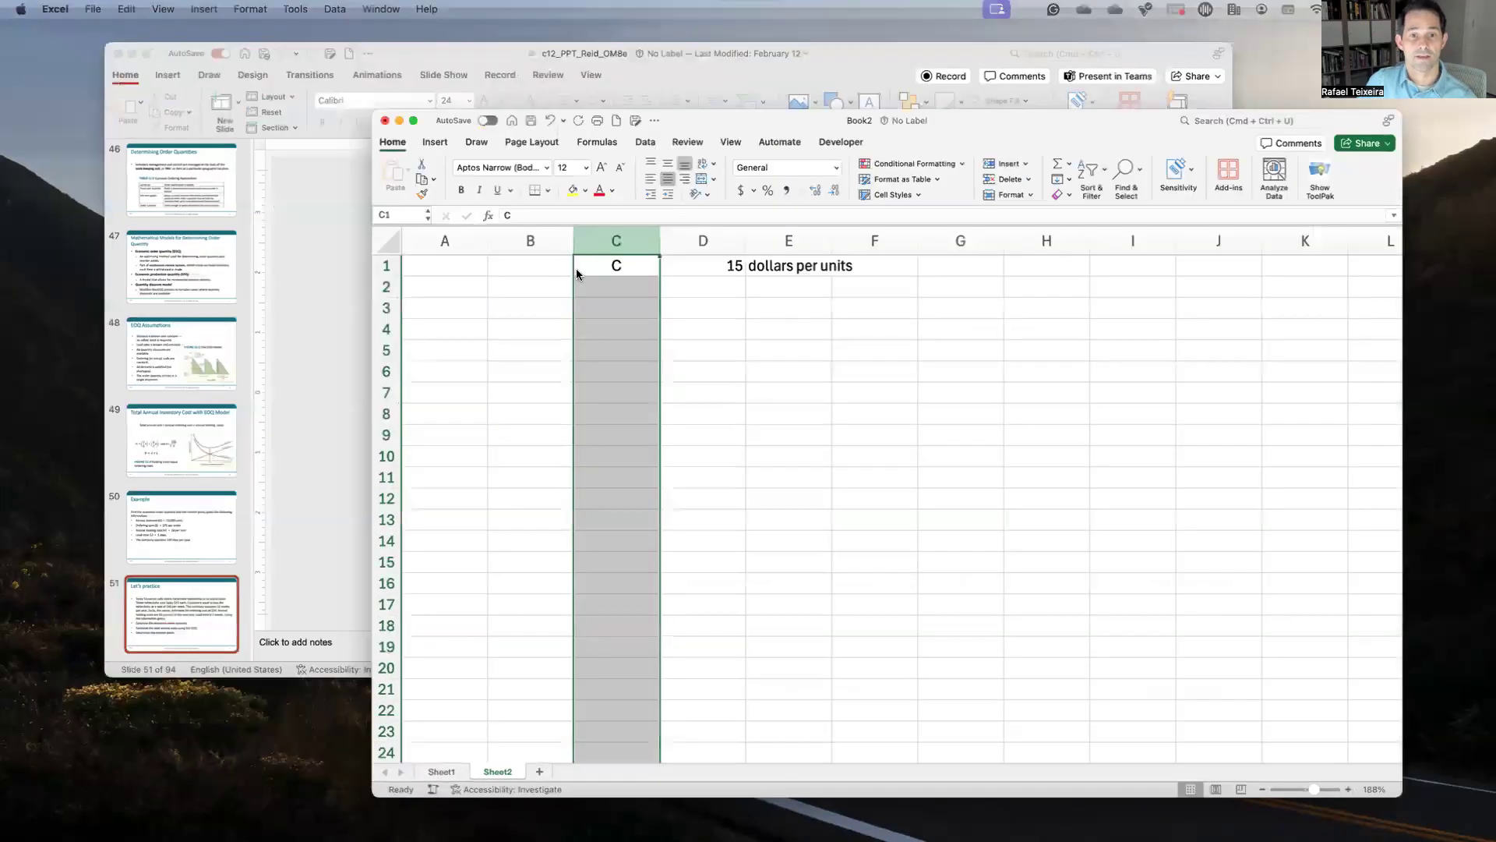
click(576, 269)
key(ctrl+Up)
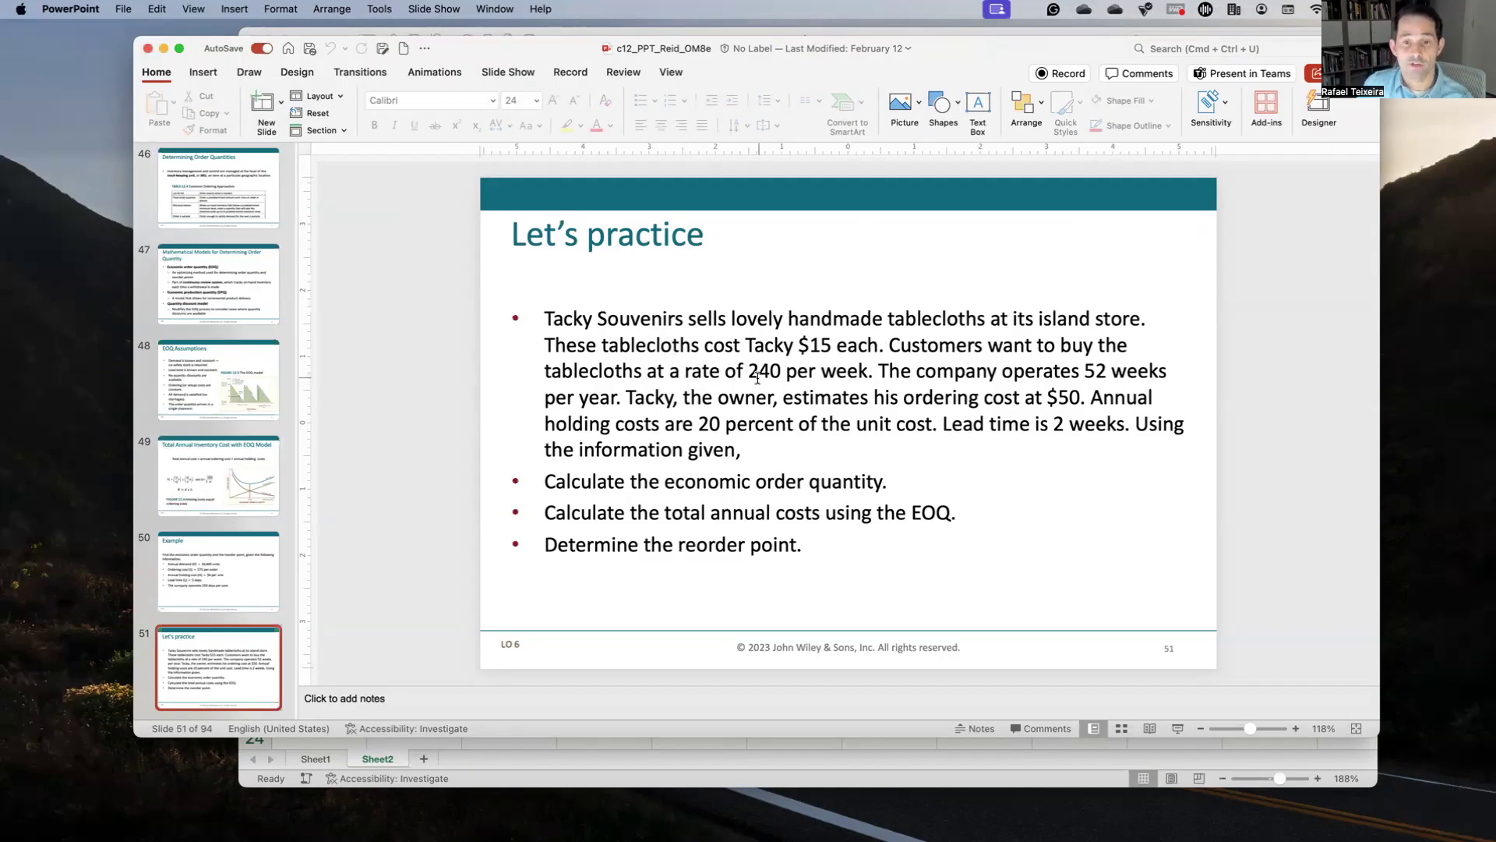
Step: Record weekly demand d as 240 units per week in row 2
key(ctrl+Up)
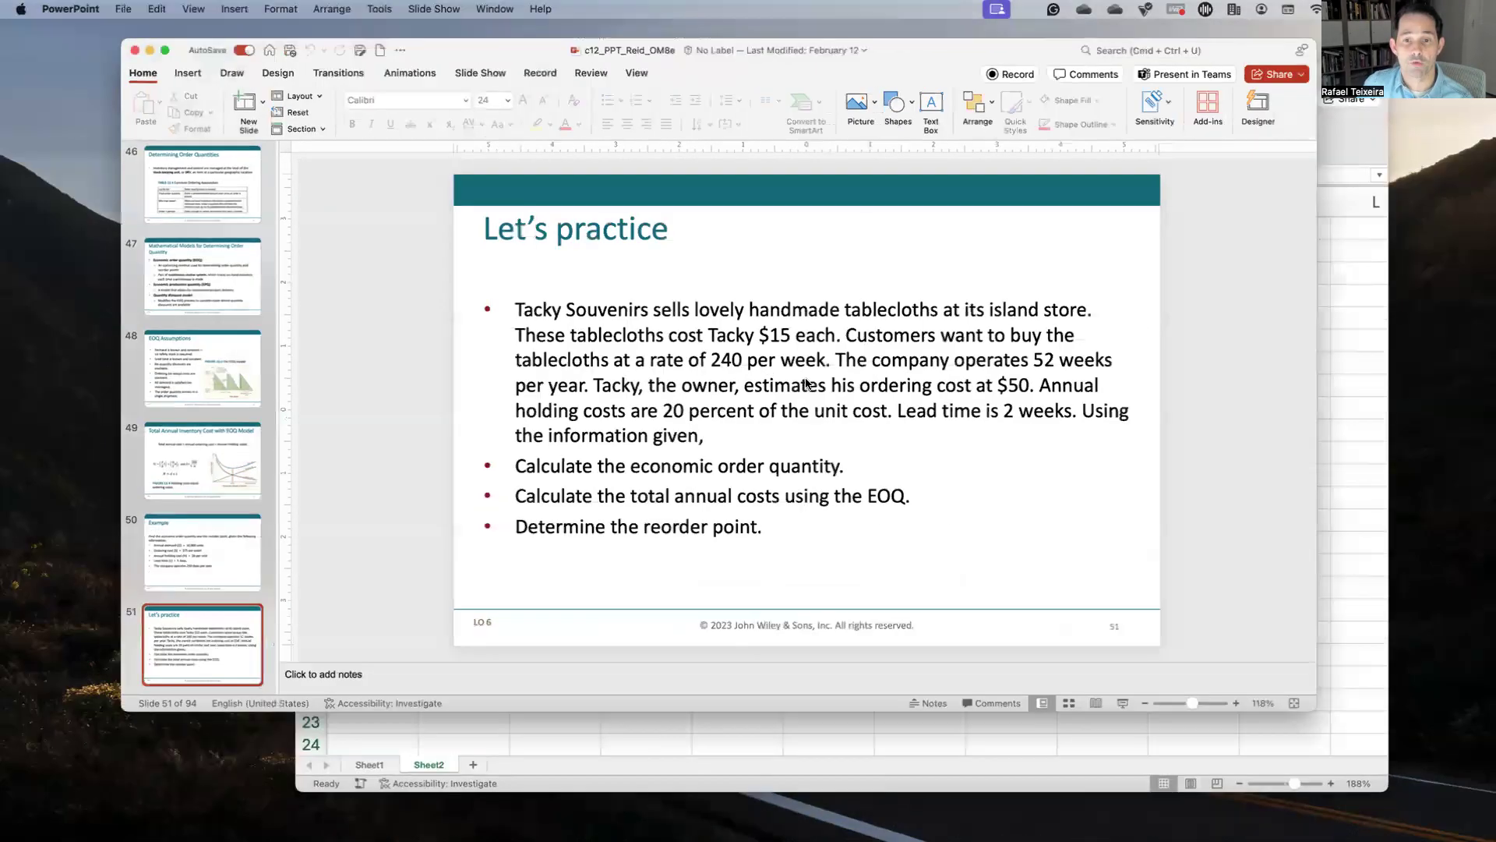
click(871, 466)
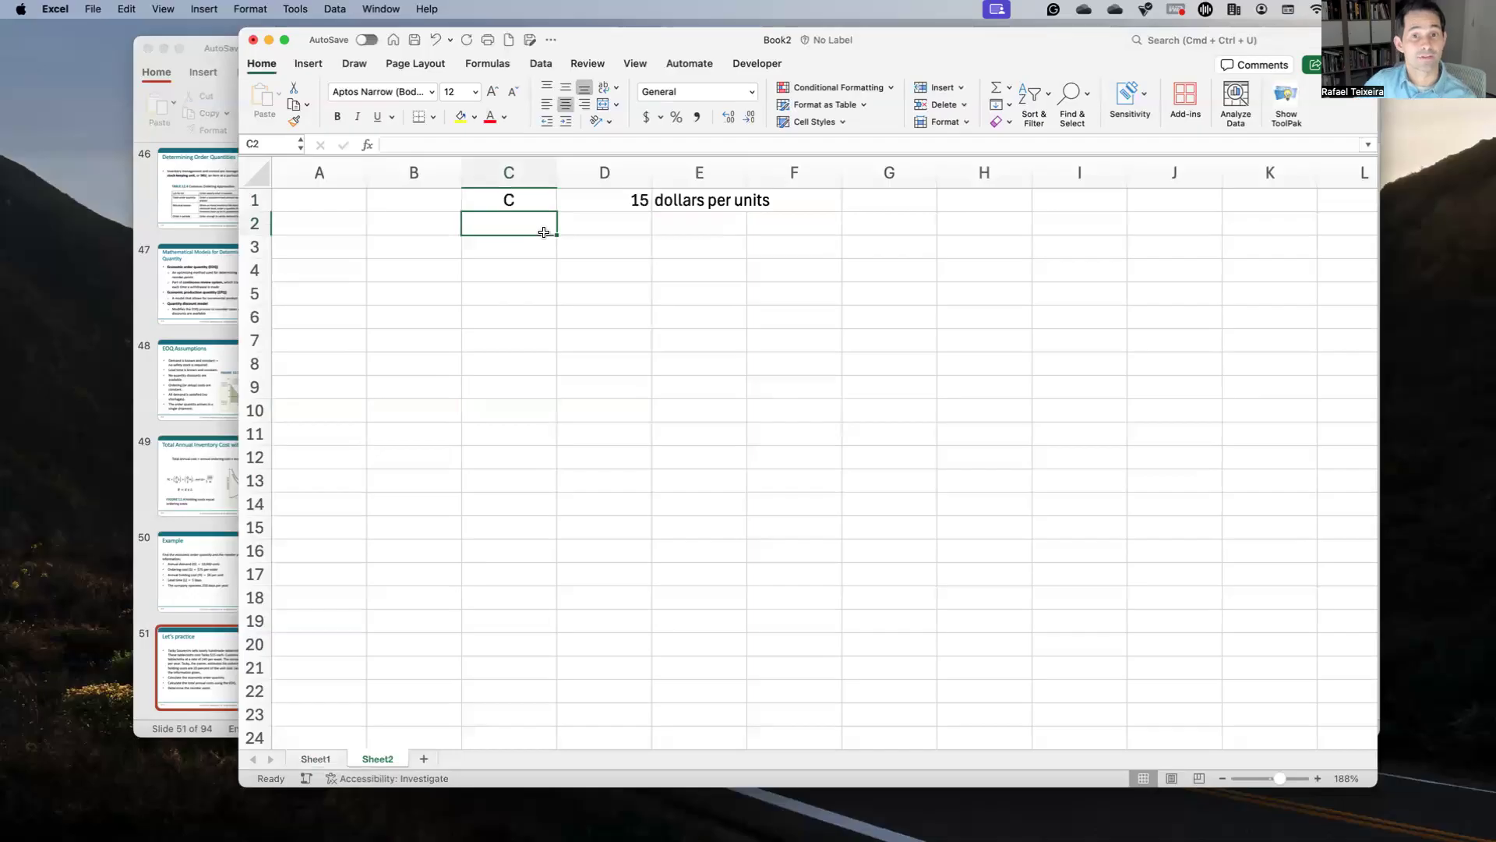
text(d)
key(Tab)
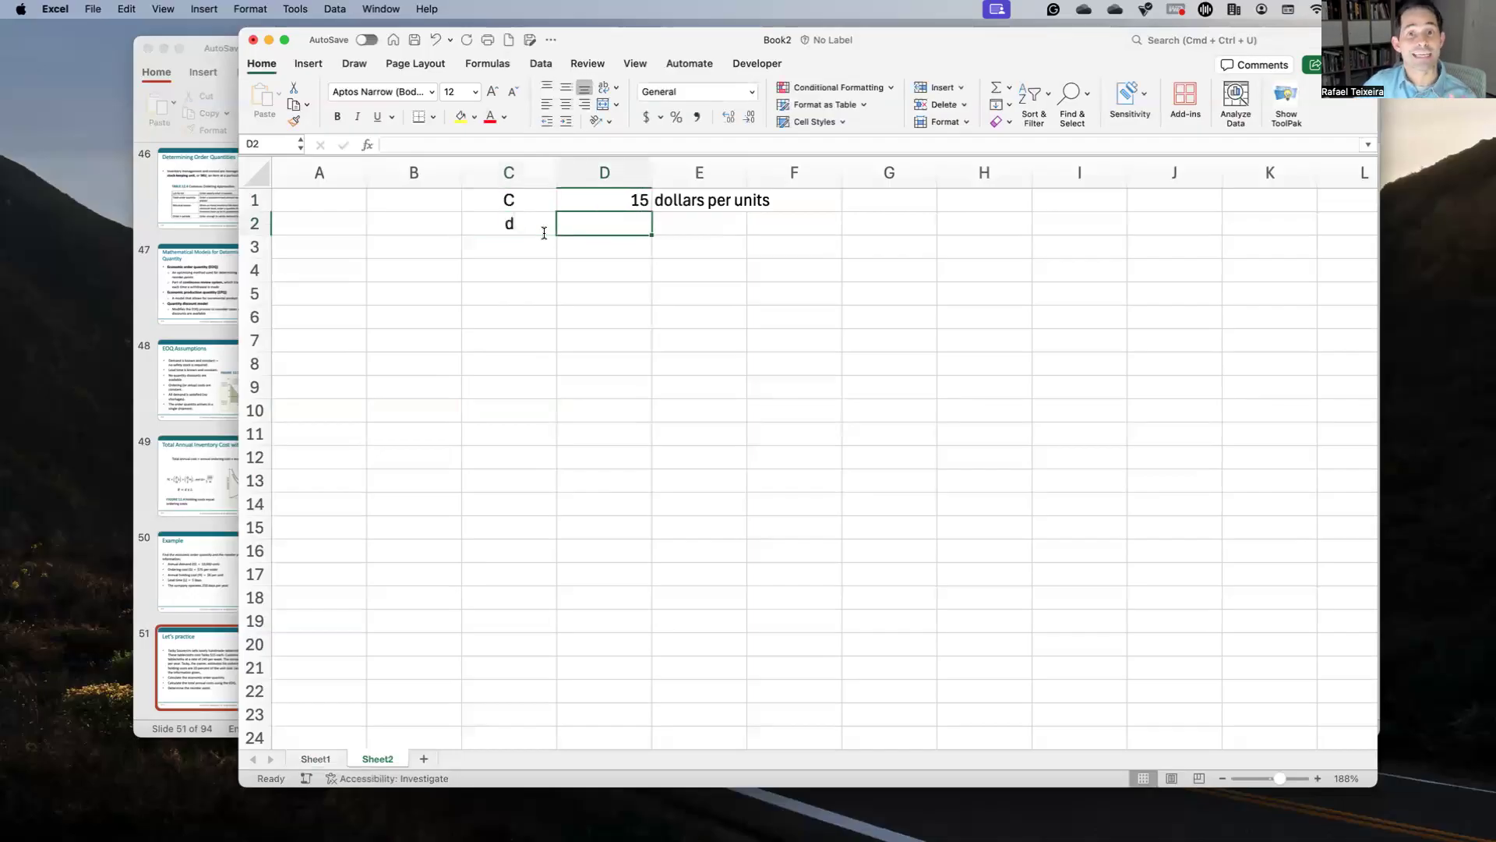
text(240)
key(Tab)
text(units)
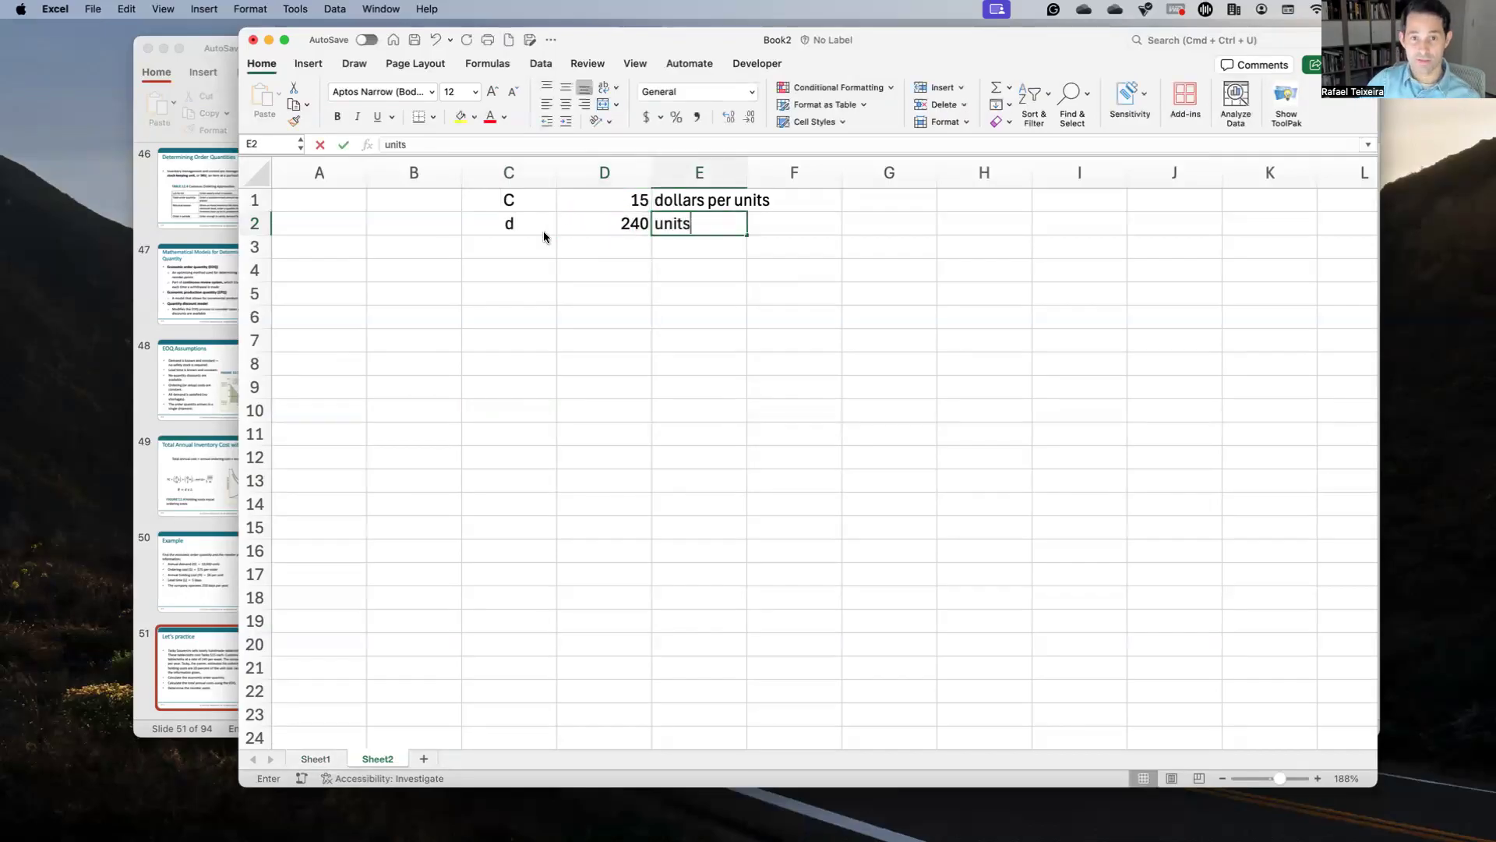
text( per week)
key(Return)
Step: Move to the next label cell and bring the practice problem slide back up
key(Down)
key(Left)
key(Up)
key(ctrl+Up)
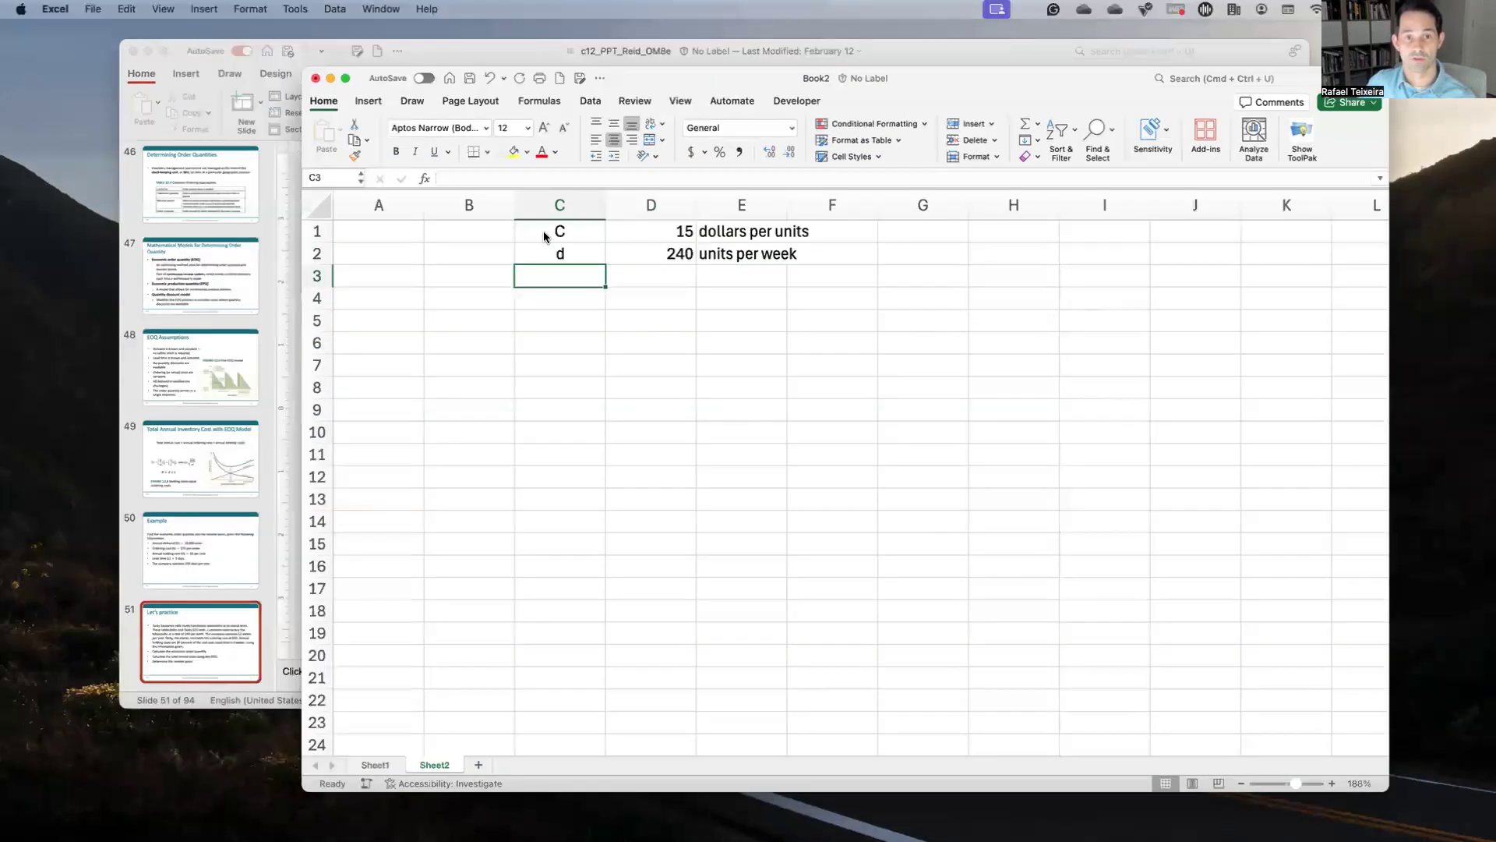
click(550, 258)
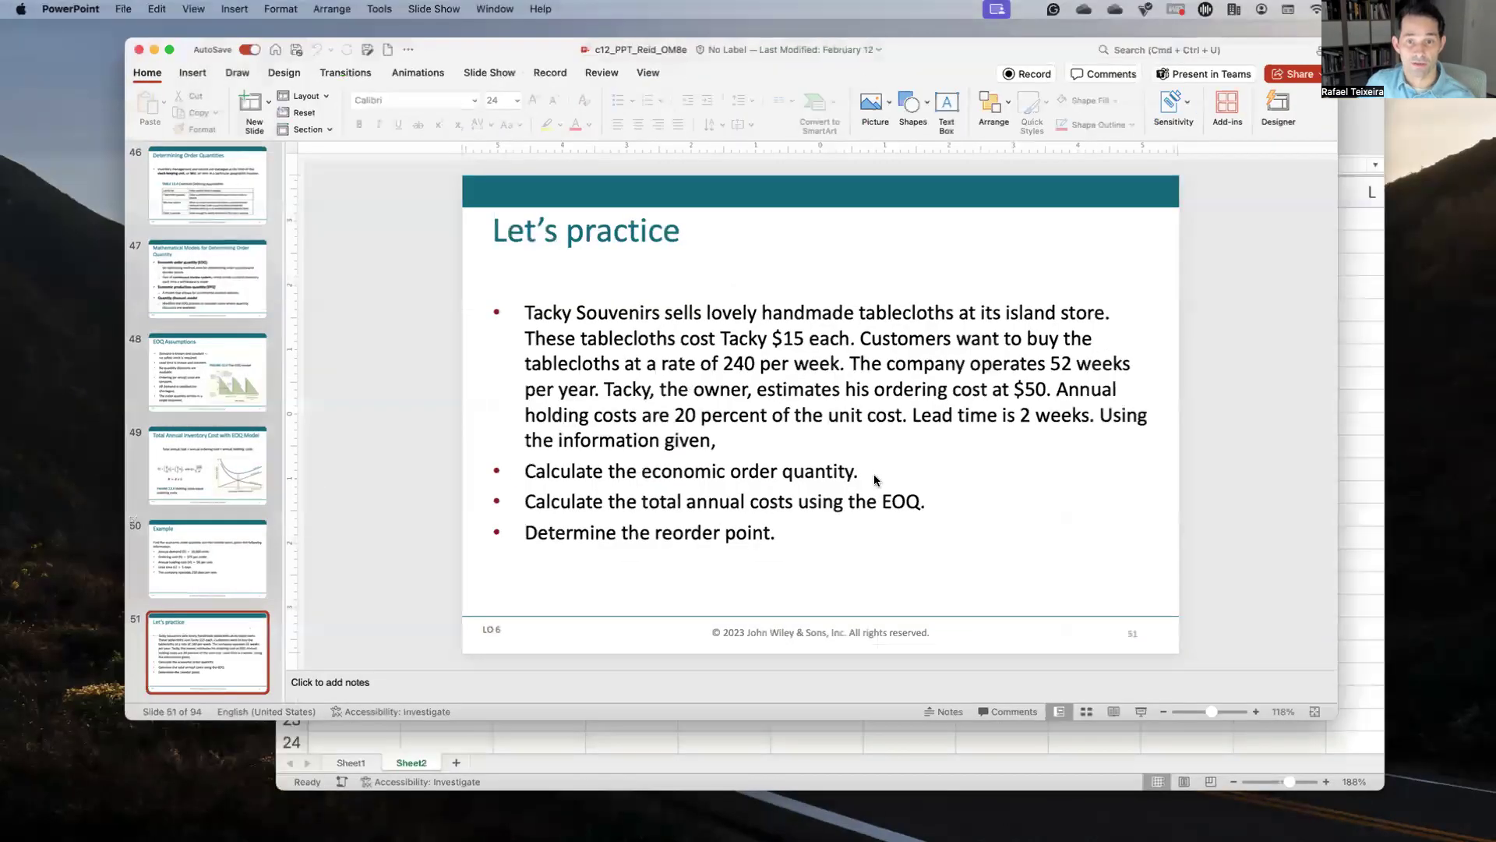
Step: Add a Year row of 52 weeks in row 3
key(ctrl+Up)
click(605, 314)
text(Year)
key(Tab)
text(52)
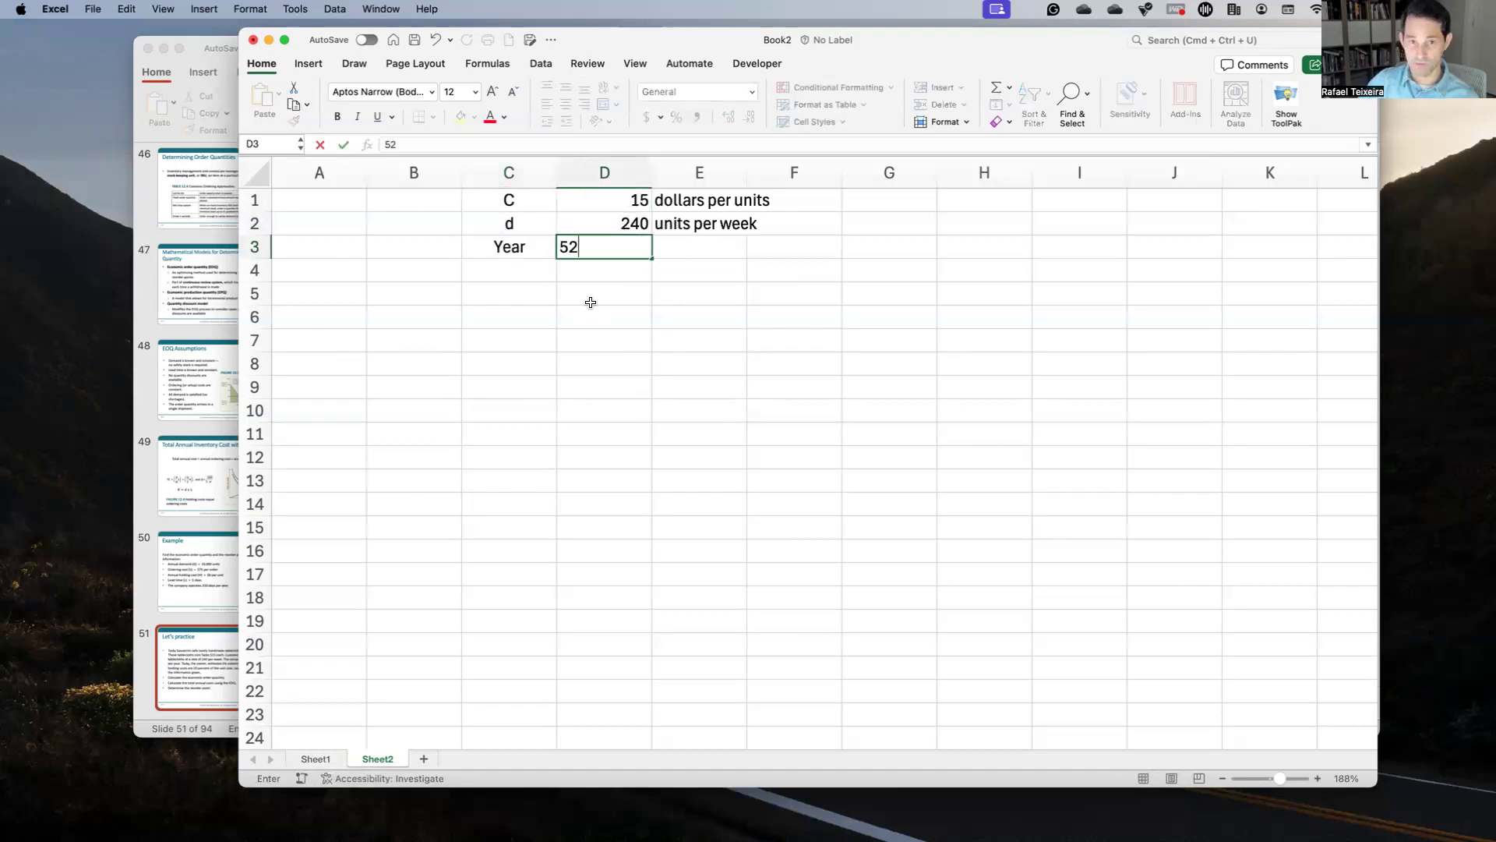
key(Tab)
text(weeks)
key(Down)
key(Left)
key(Left)
Step: Add annual demand D as =D2*D3, giving 12480
text(D)
key(Tab)
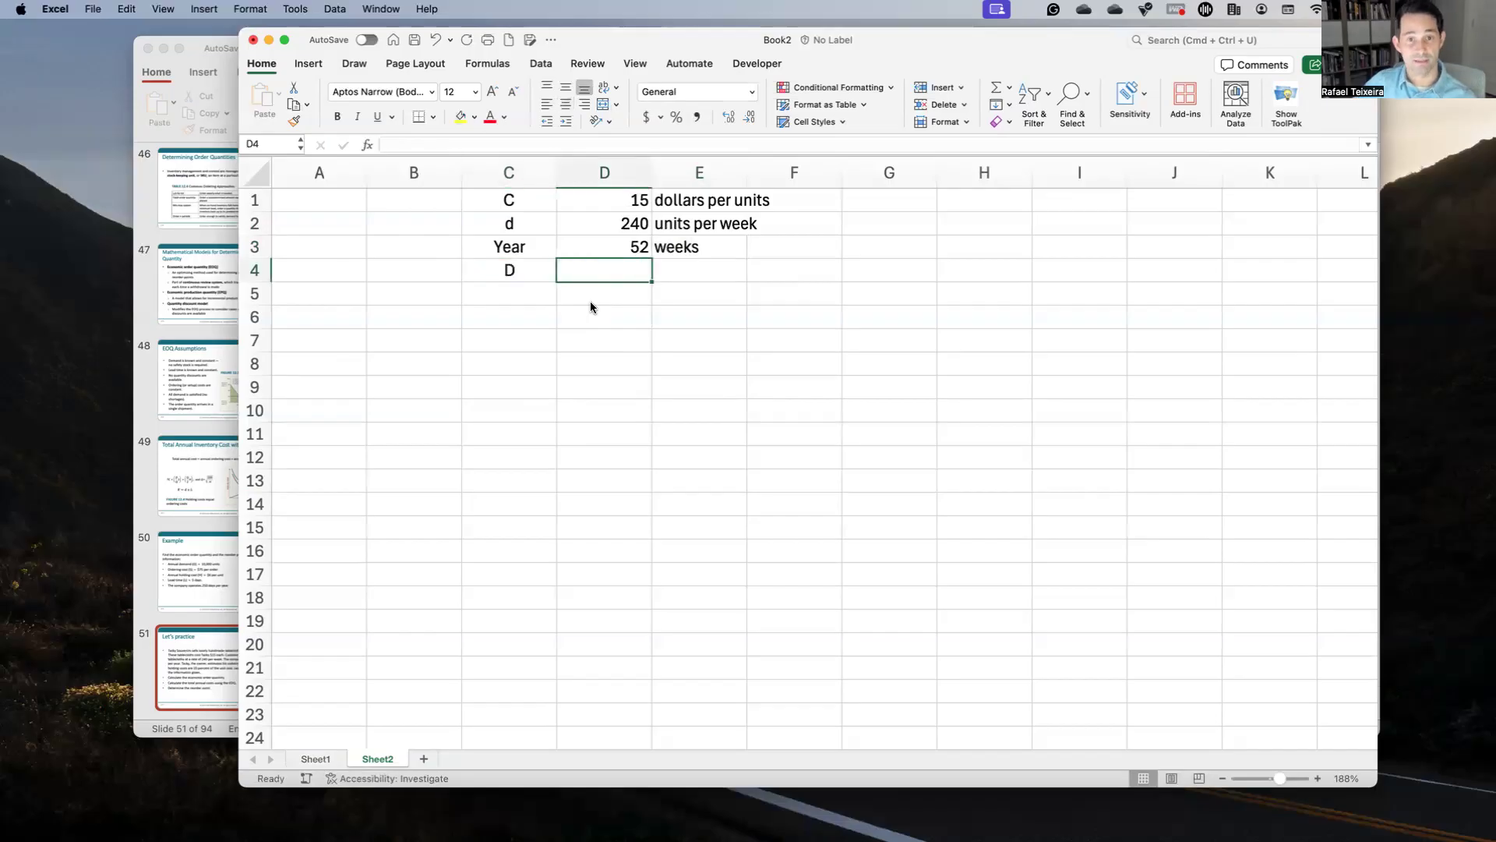
key(Up)
key(Up)
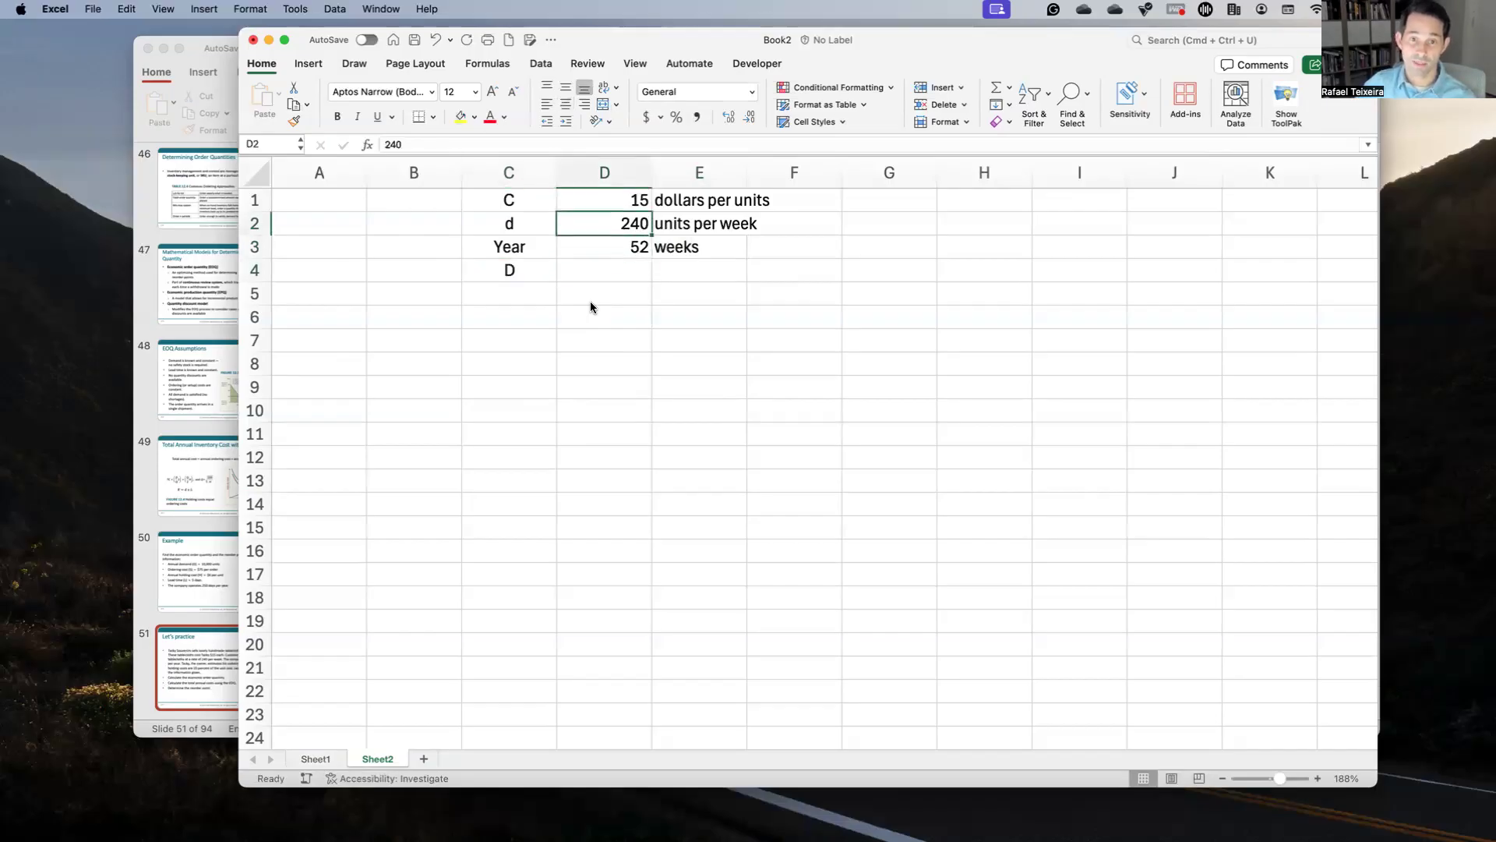
key(Down)
key(Down)
text(=)
key(Up)
key(Up)
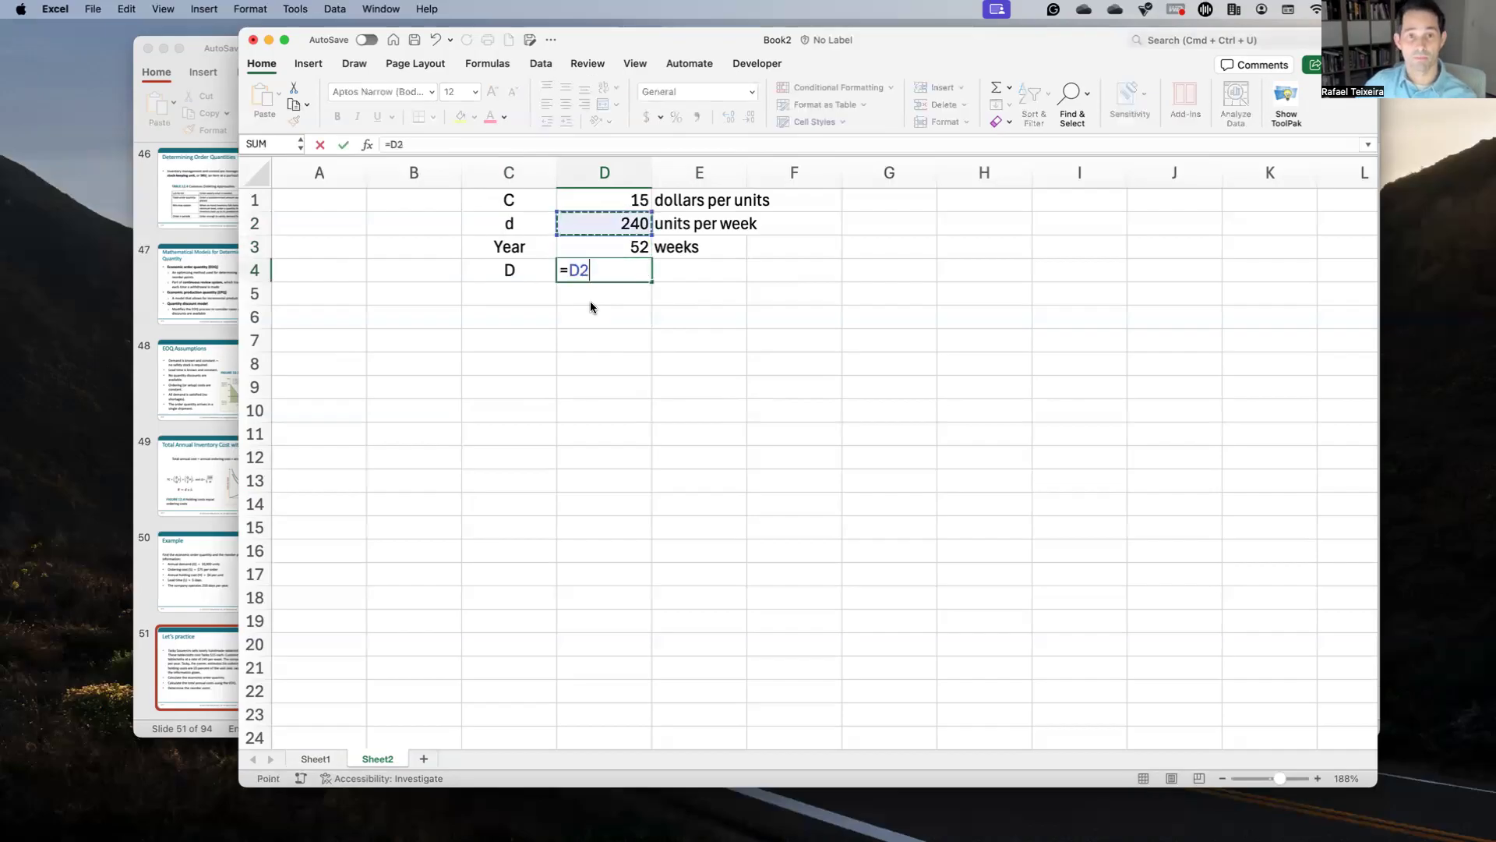
text(*)
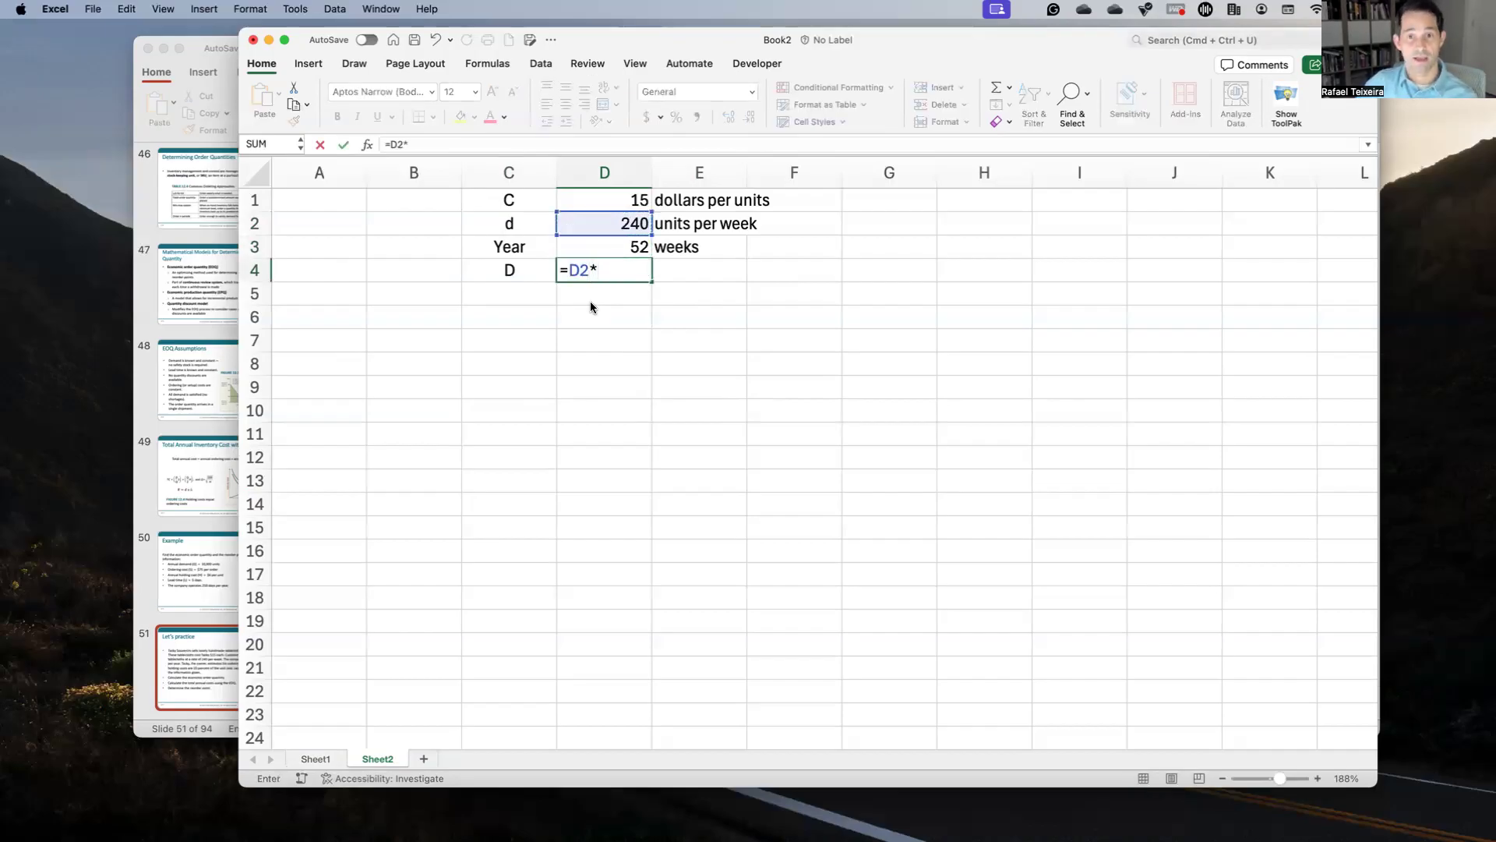
key(Up)
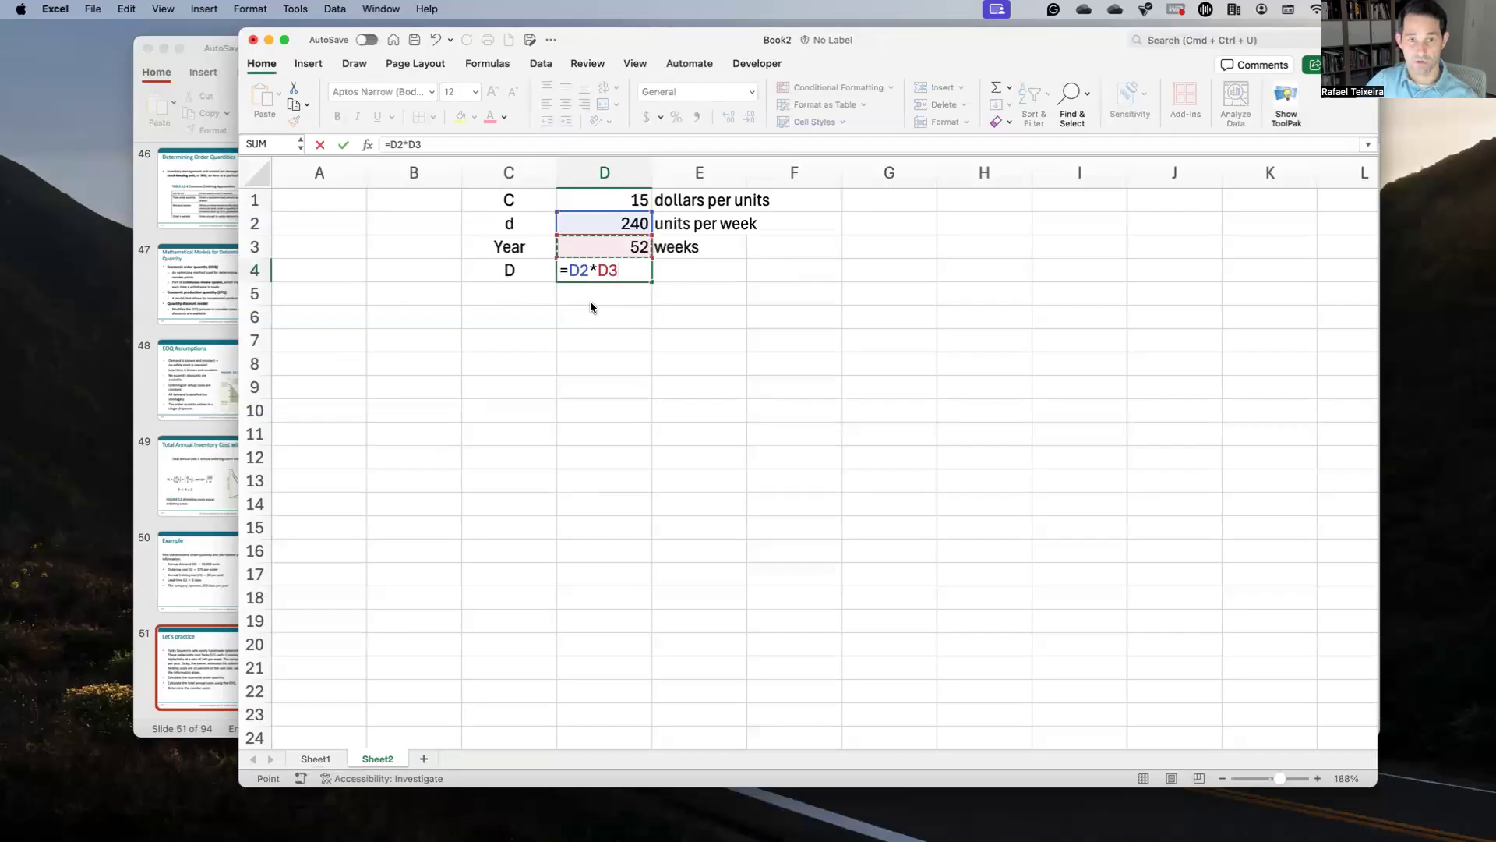
key(Return)
Step: Label annual demand 'units per year', fixing the extra s, then recheck the practice slide
key(Right)
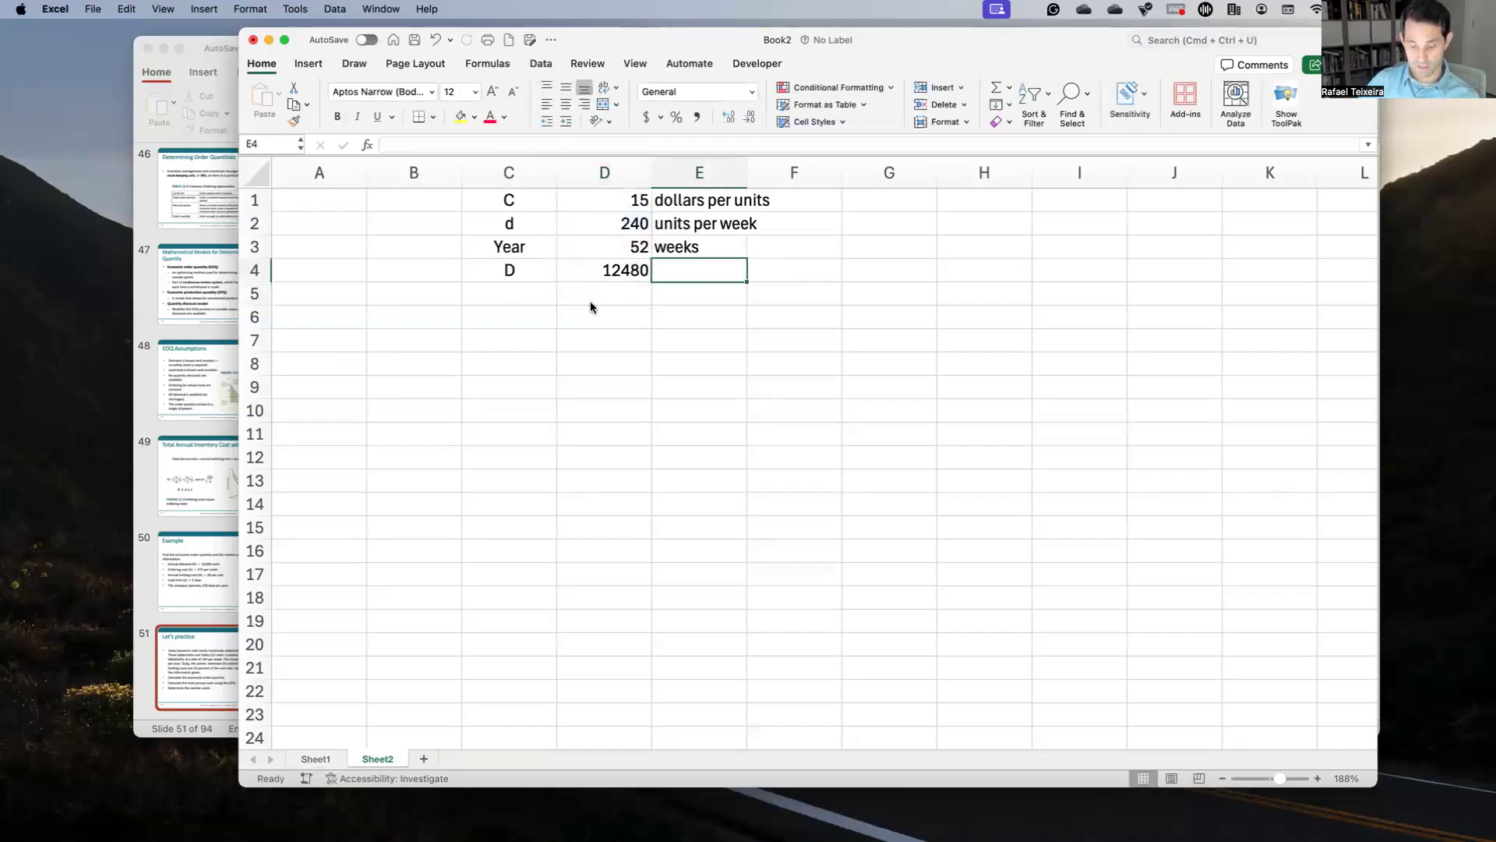
text(units per years)
key(Return)
key(Up)
click(531, 146)
key(BackSpace)
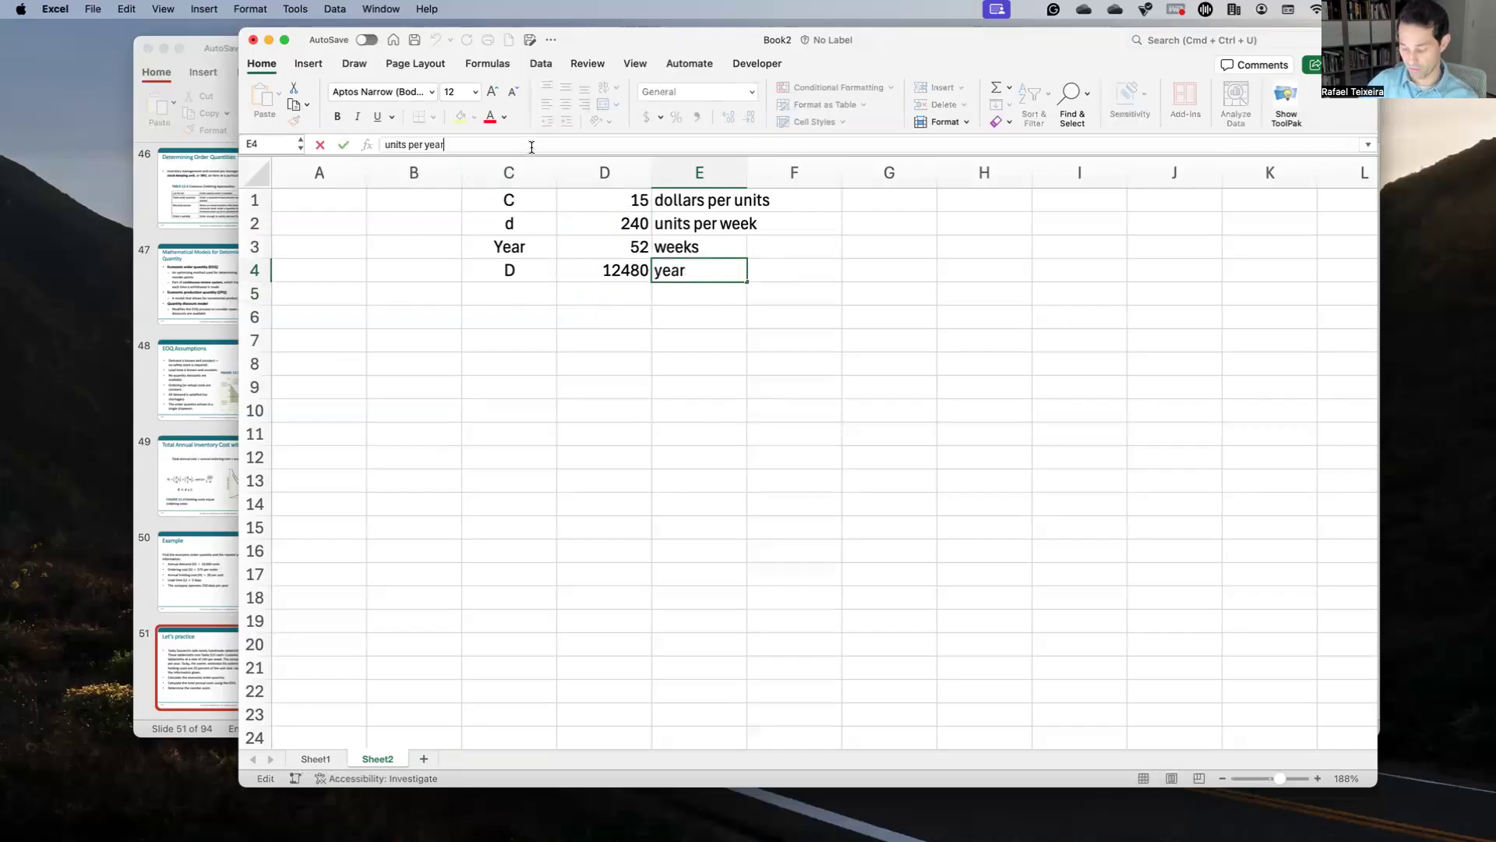
key(Return)
key(Left)
key(Left)
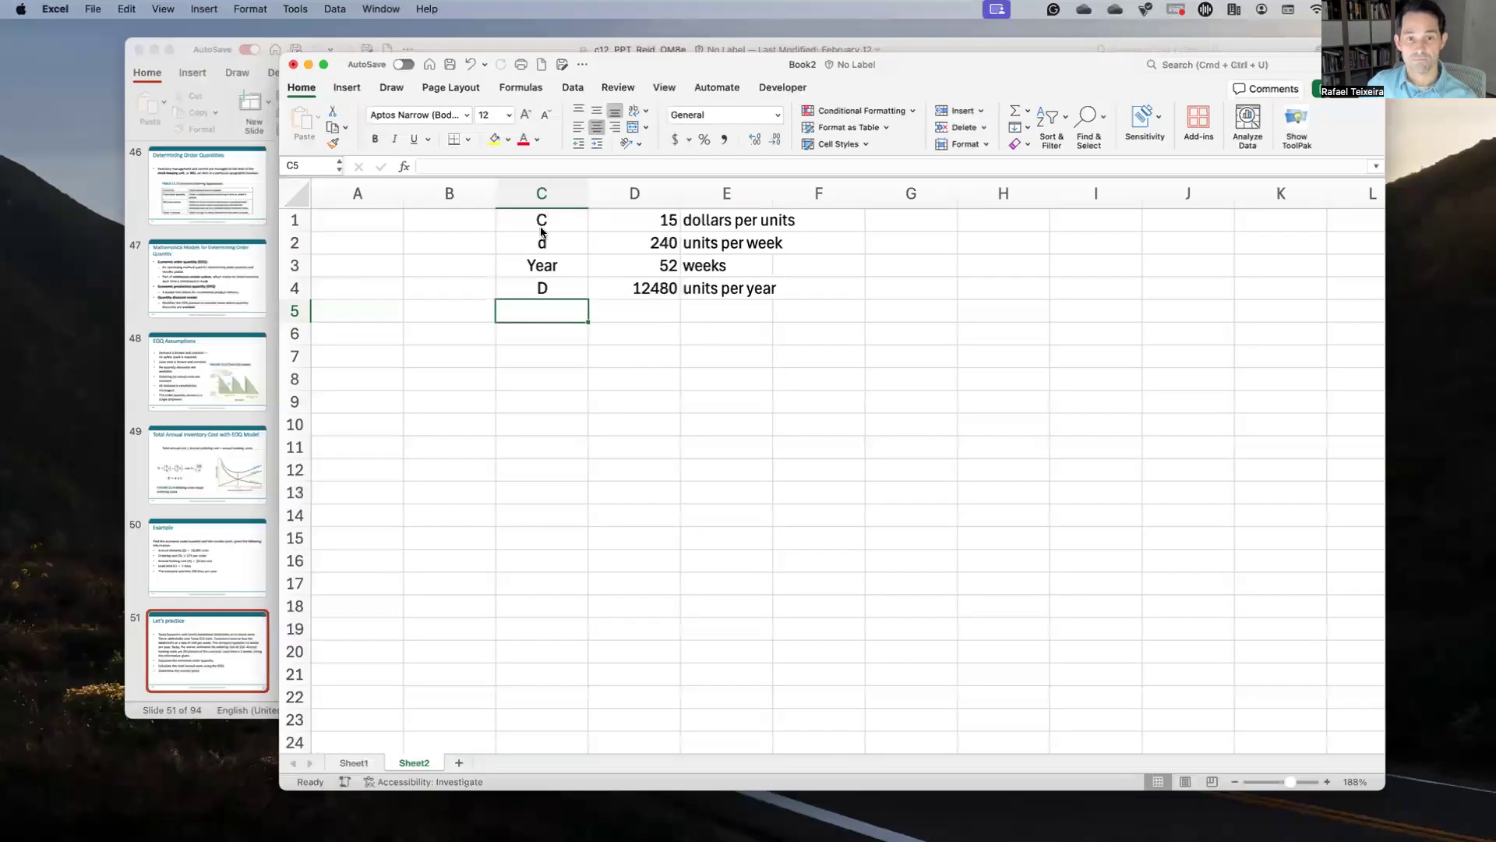
key(super+Tab)
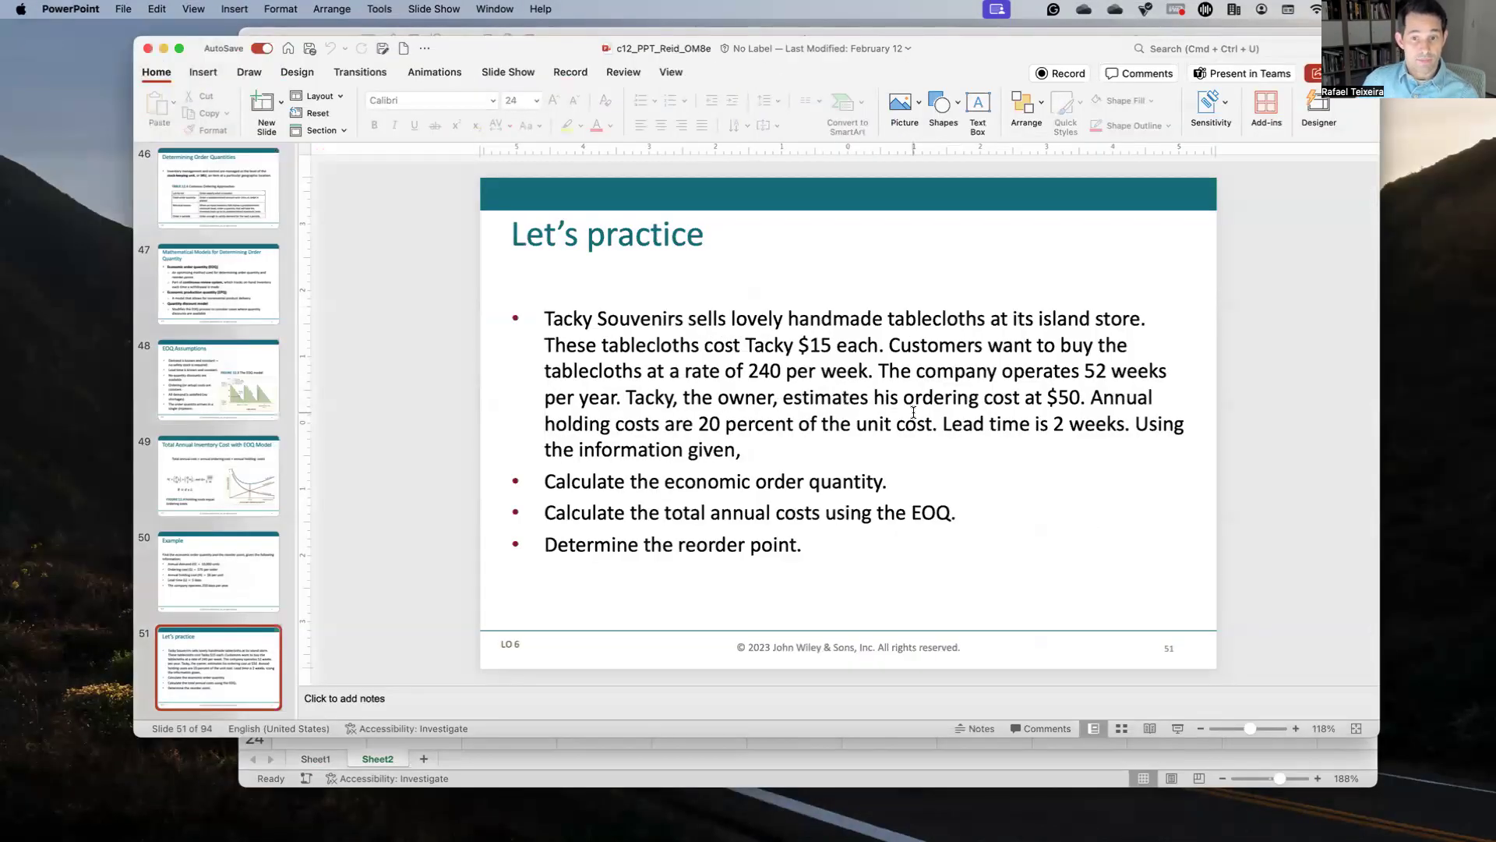
Step: Enter ordering cost S as 50 'dollars per order' in row 5
key(ctrl+Up)
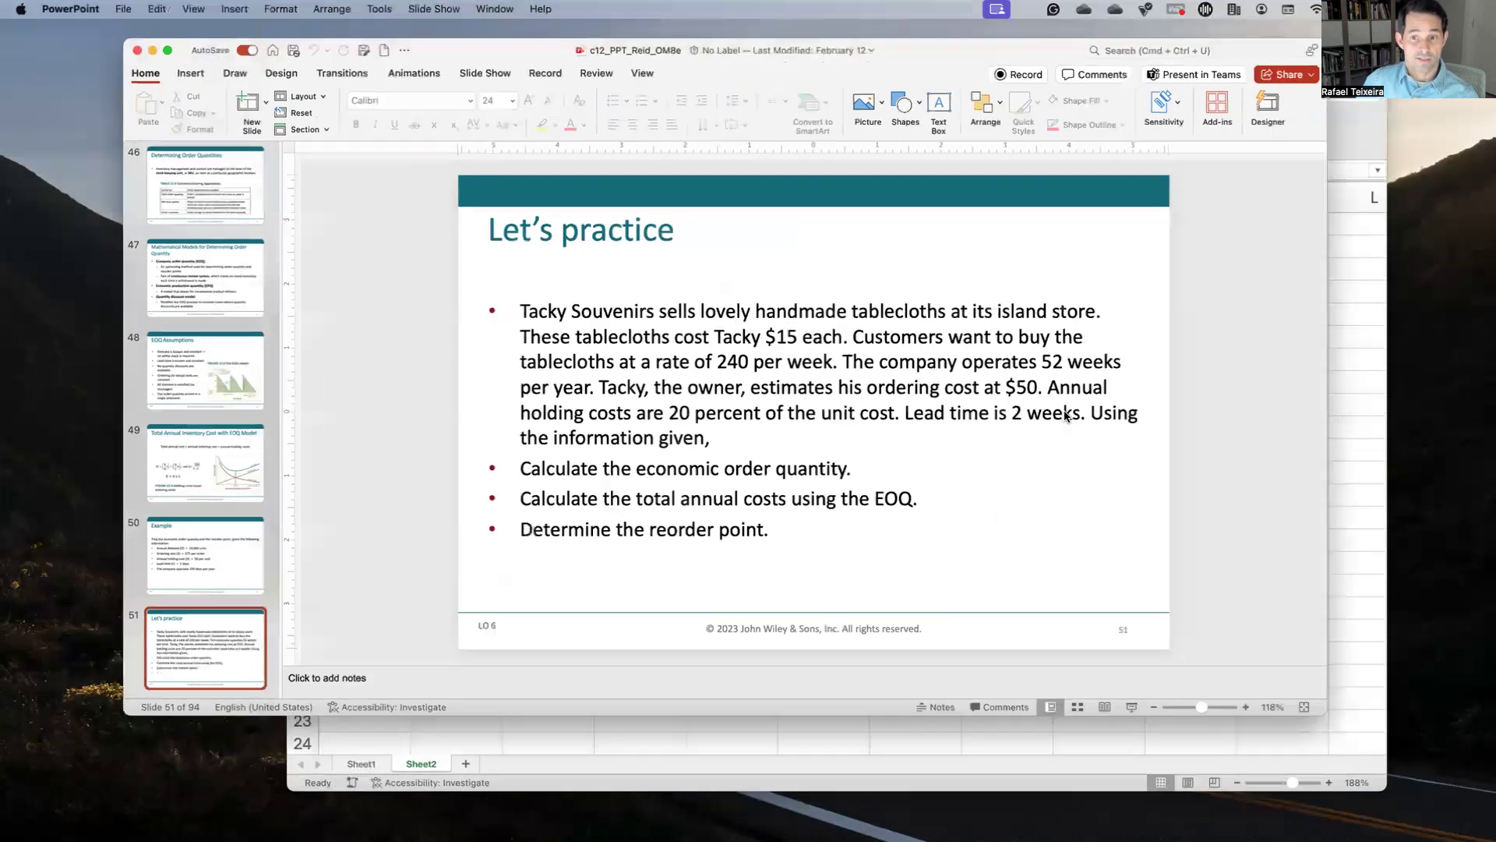
click(998, 457)
text(S)
key(Tab)
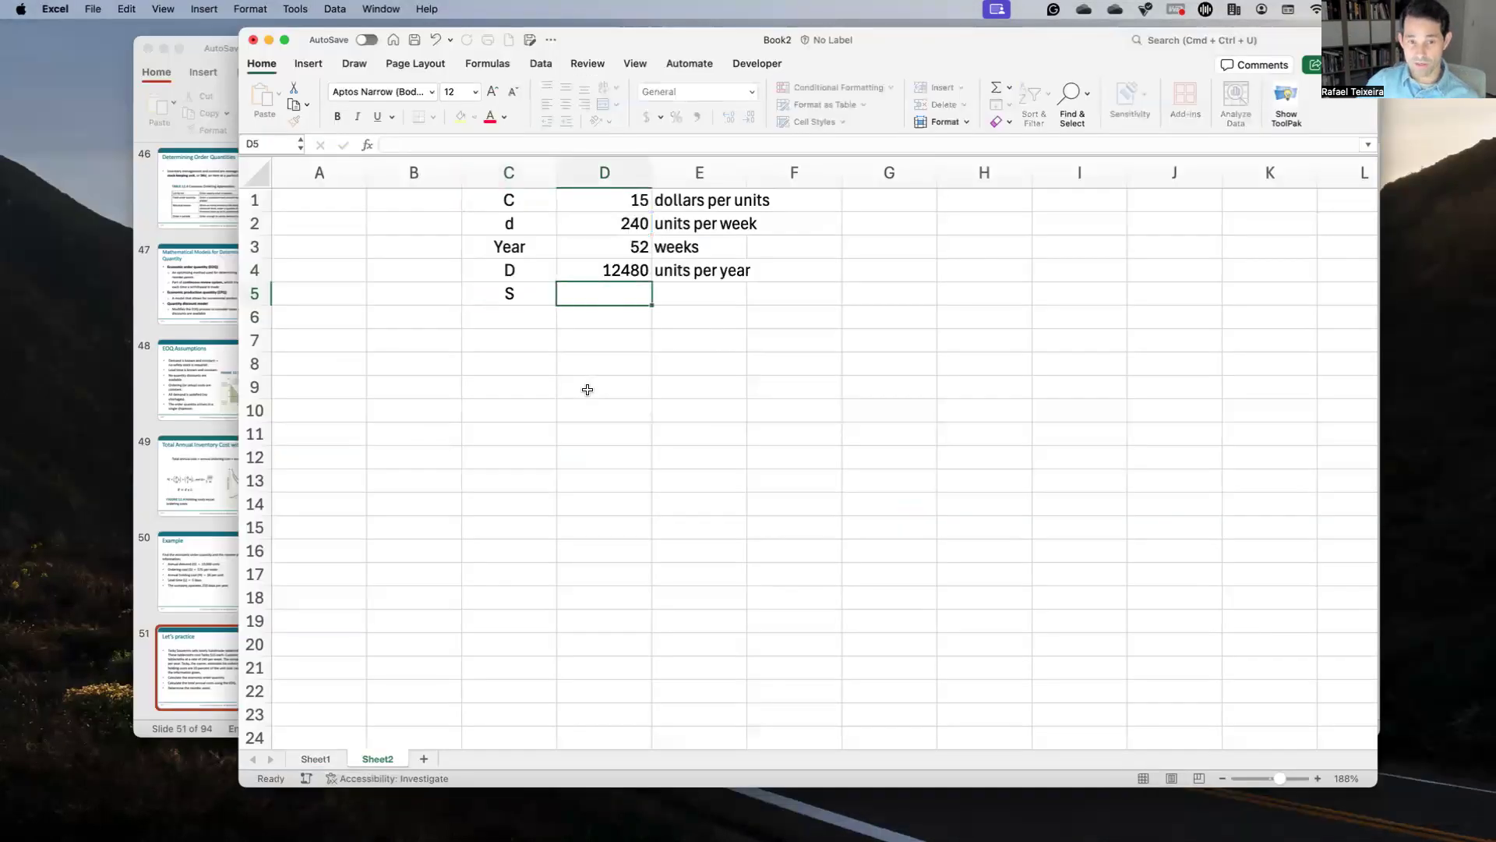
text(50)
key(Tab)
text(dollars peer)
key(BackSpace)
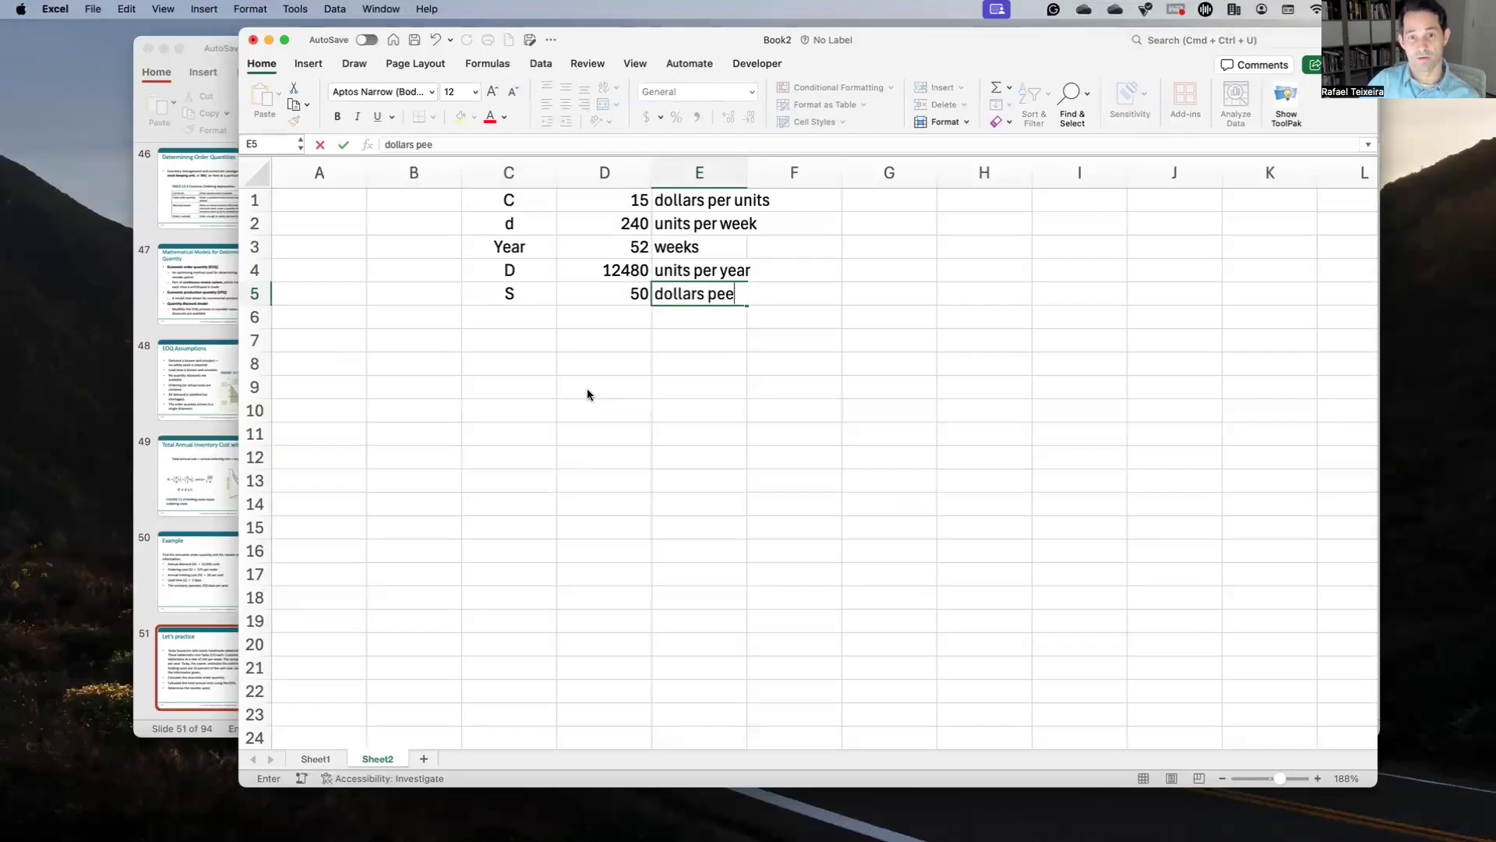
key(BackSpace)
text(r o)
key(BackSpace)
text(order)
key(Return)
Step: Move to row 6's label cell and bring the practice problem slide back up
key(Left)
key(Left)
key(Left)
key(Right)
key(ctrl+Up)
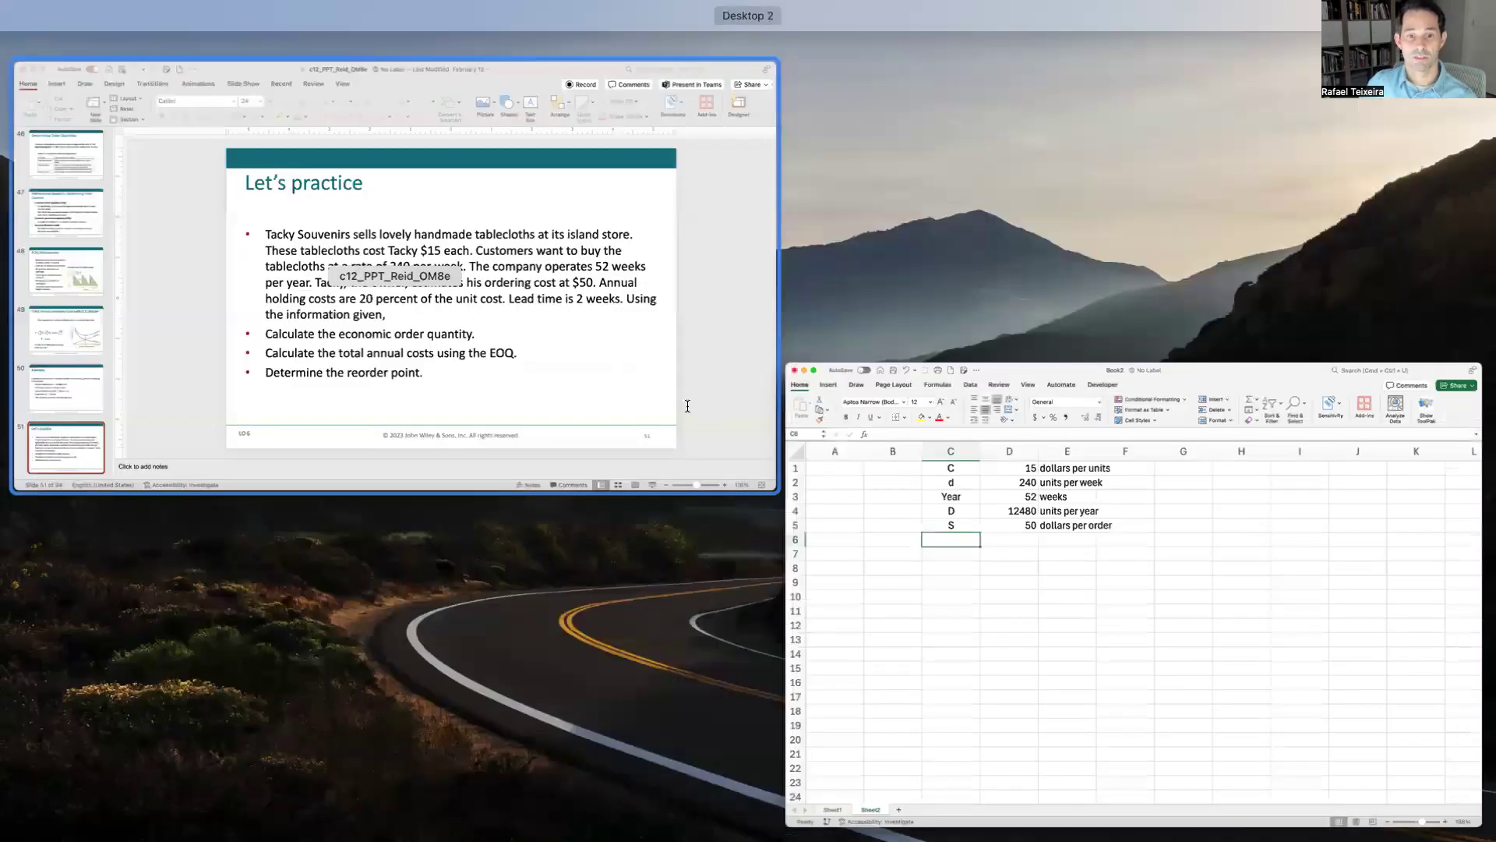
click(688, 406)
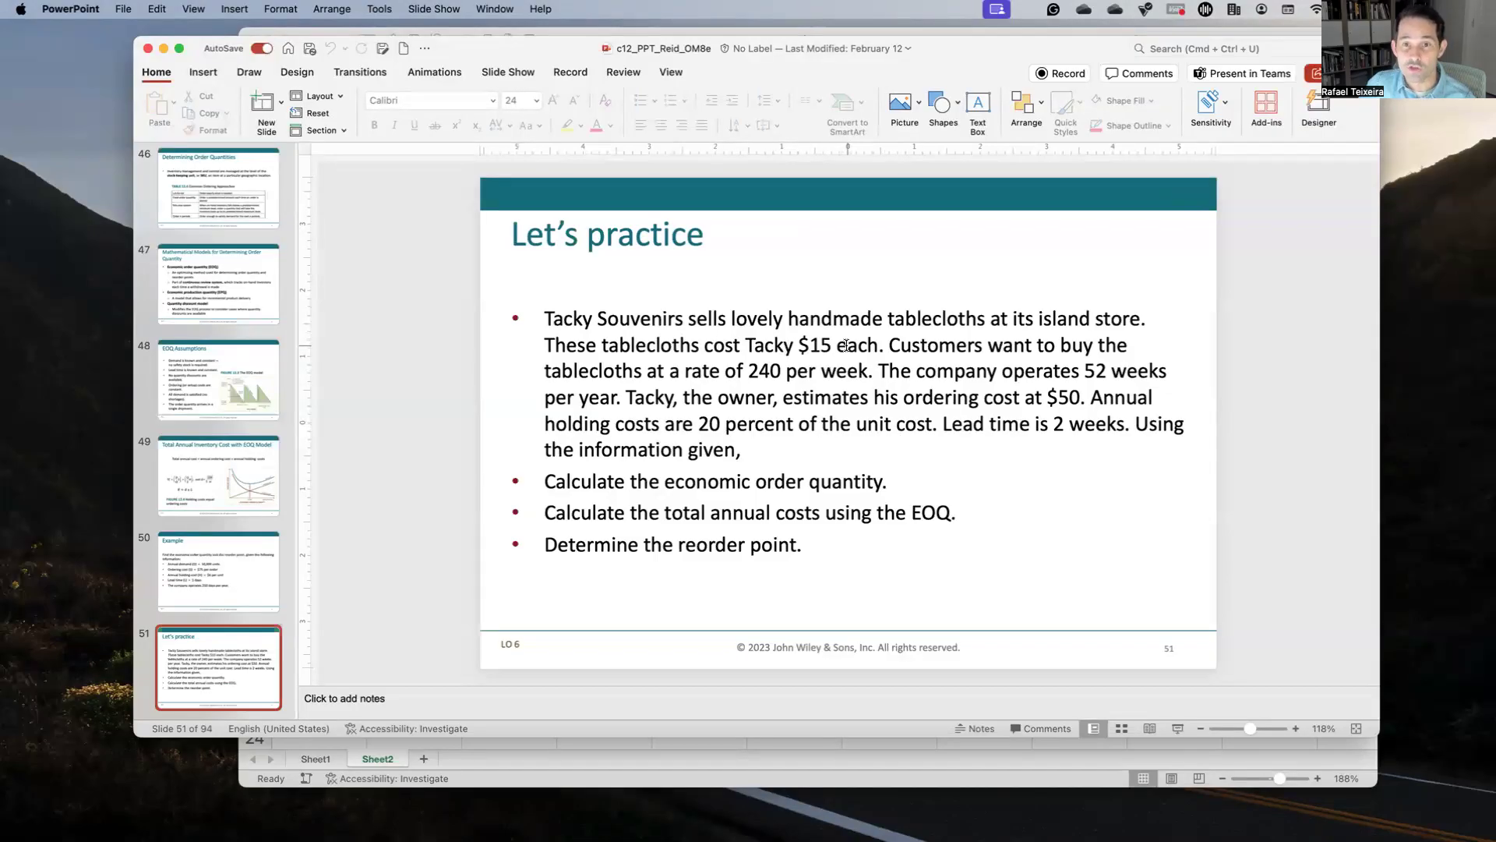
Step: Add holding cost 'H (20%)' in row 6 with formula =0.2*D1, giving 3
key(ctrl+Up)
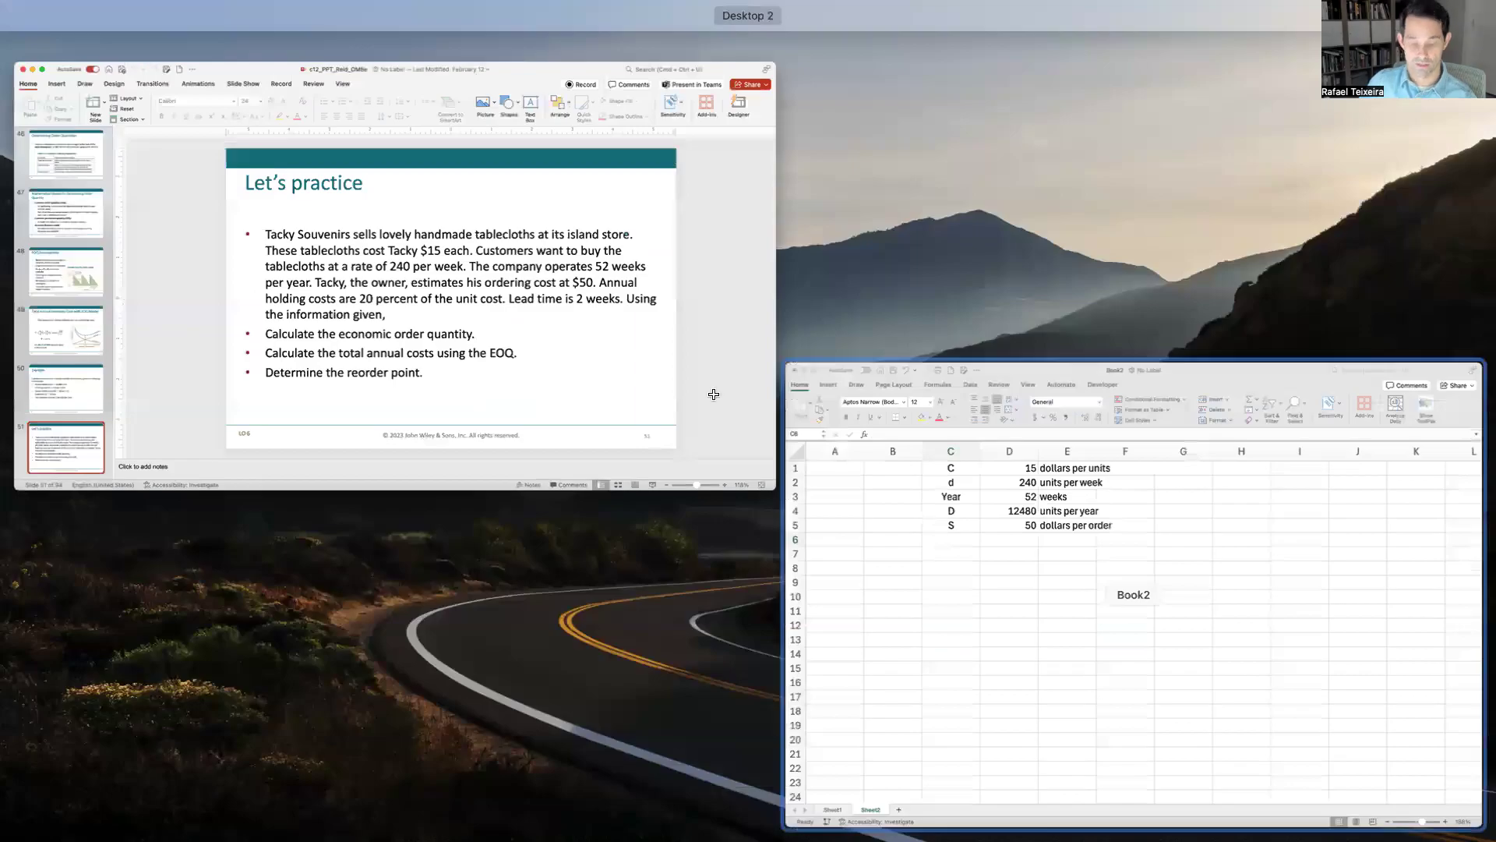
key(ctrl+Up)
text(H (20%))
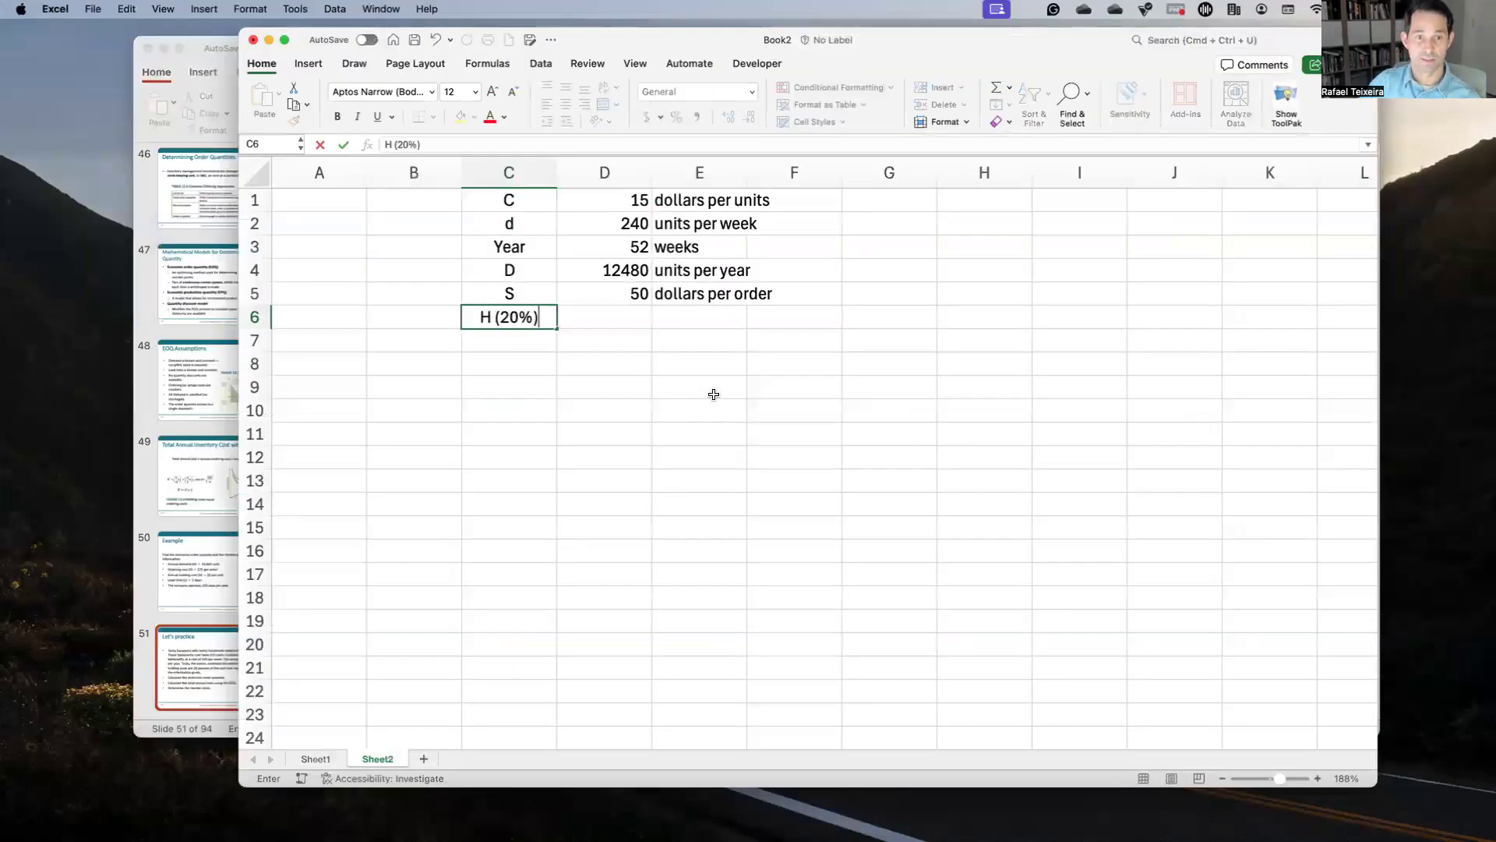
key(Tab)
text(=)
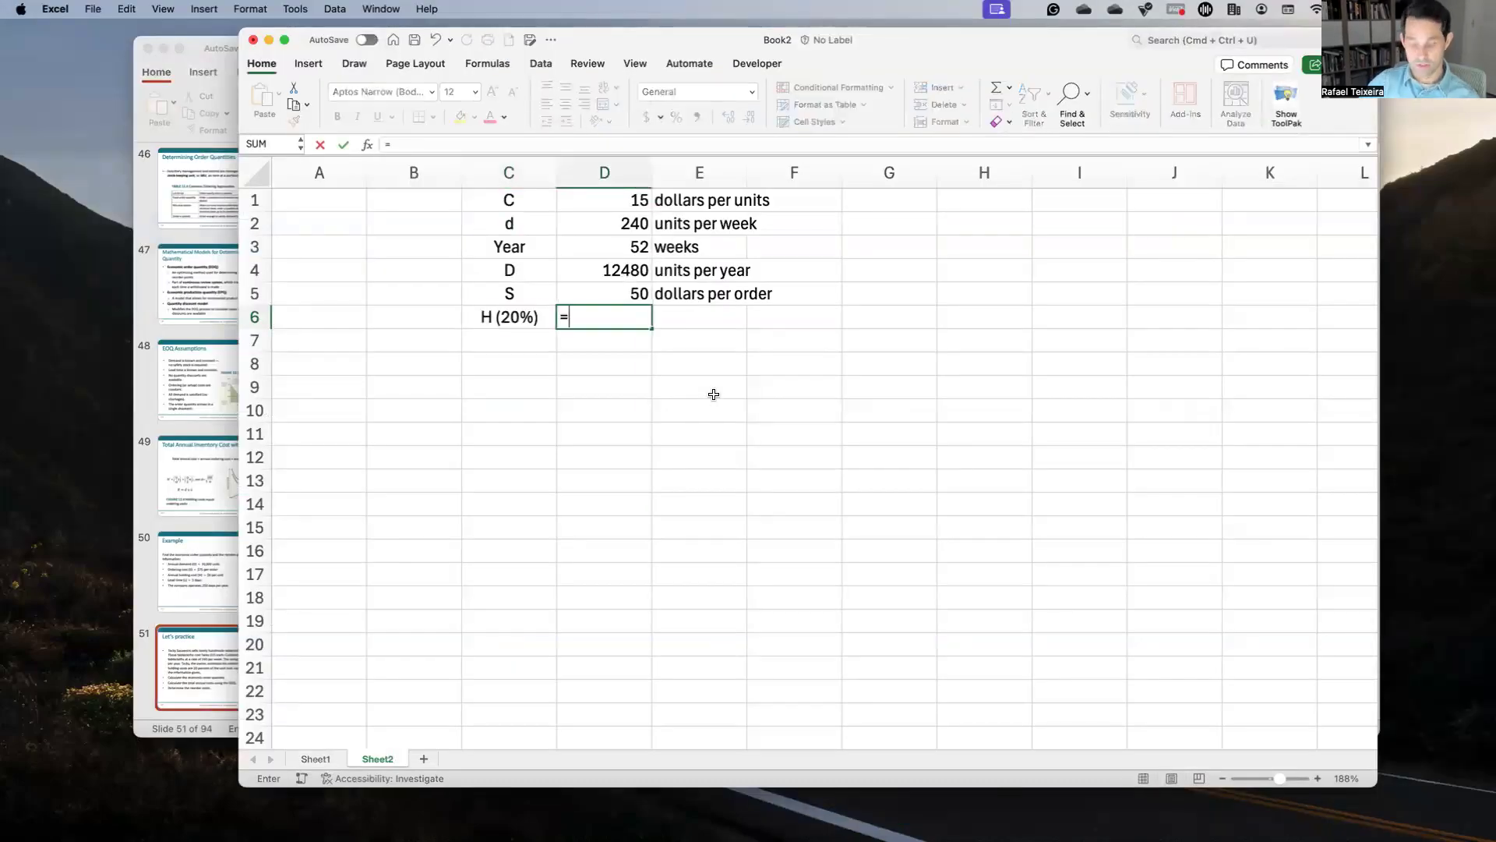
text(0.2)
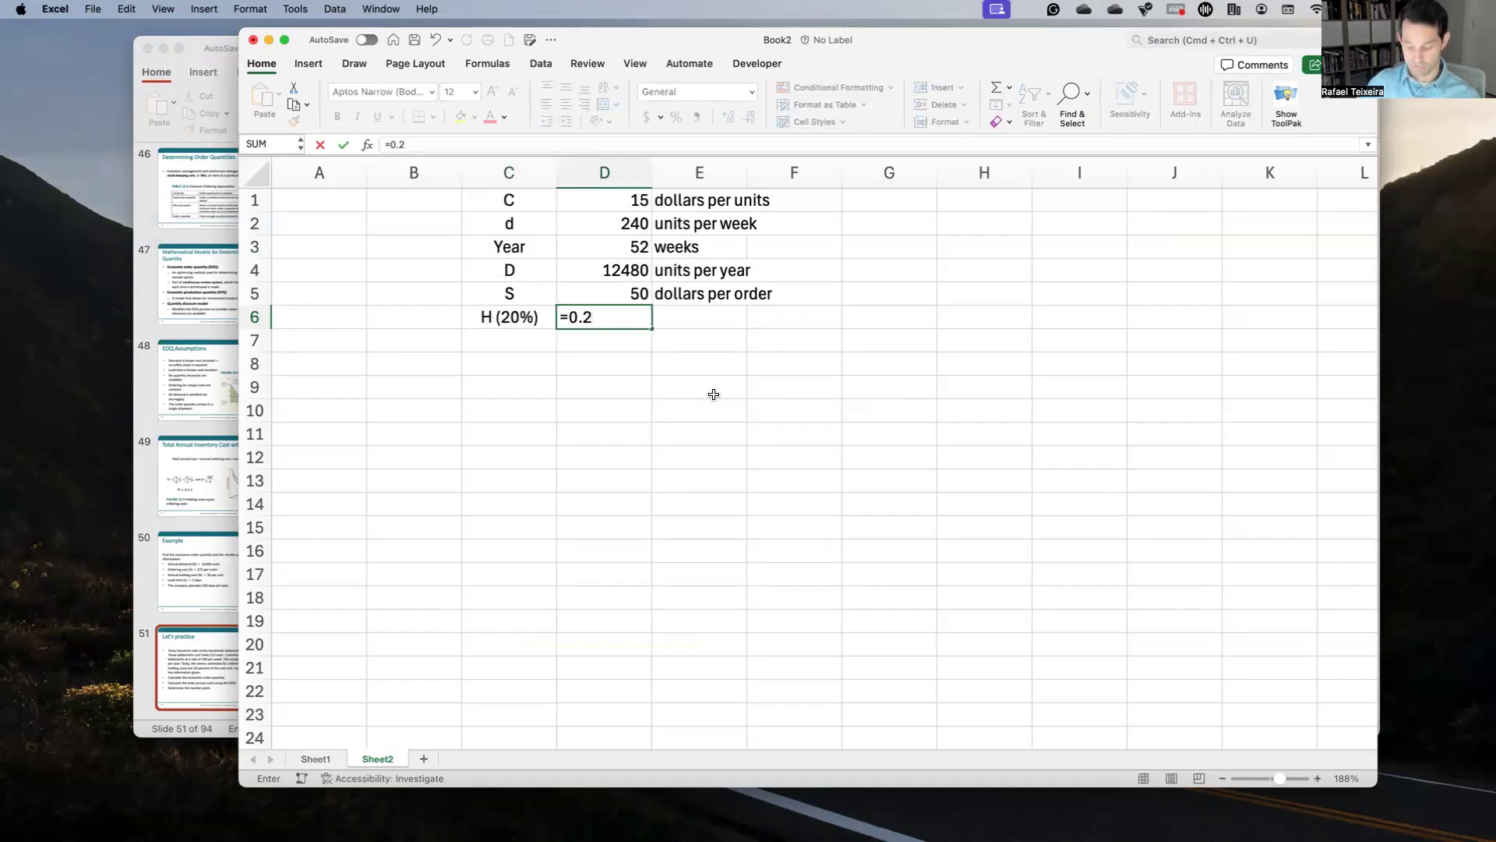
text(*)
click(628, 197)
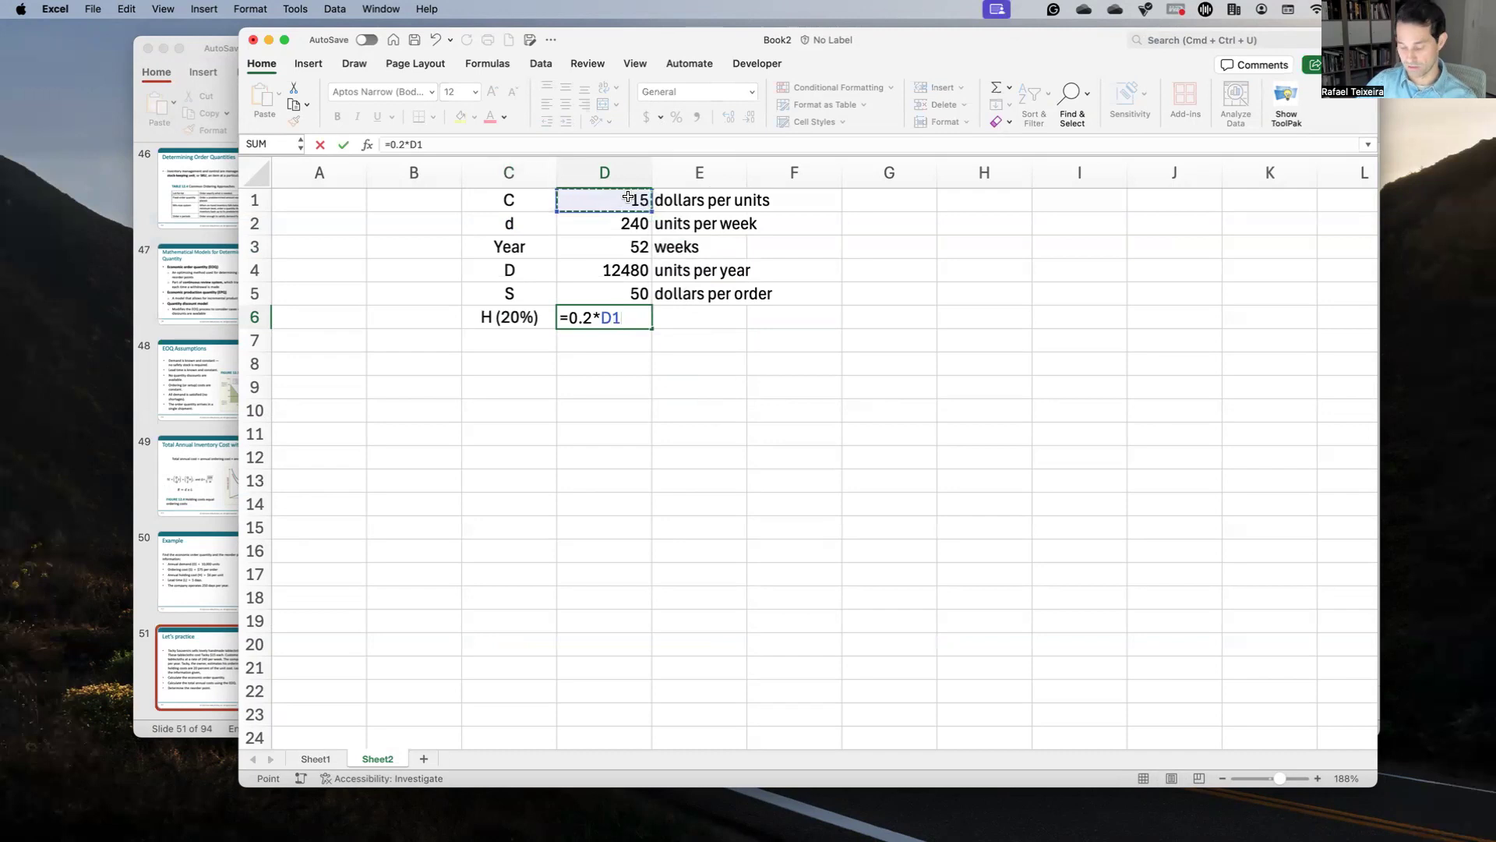
key(Return)
Step: Label the holding cost 'dollars per unit' and bring the practice slide back up
key(Up)
key(Right)
text(do)
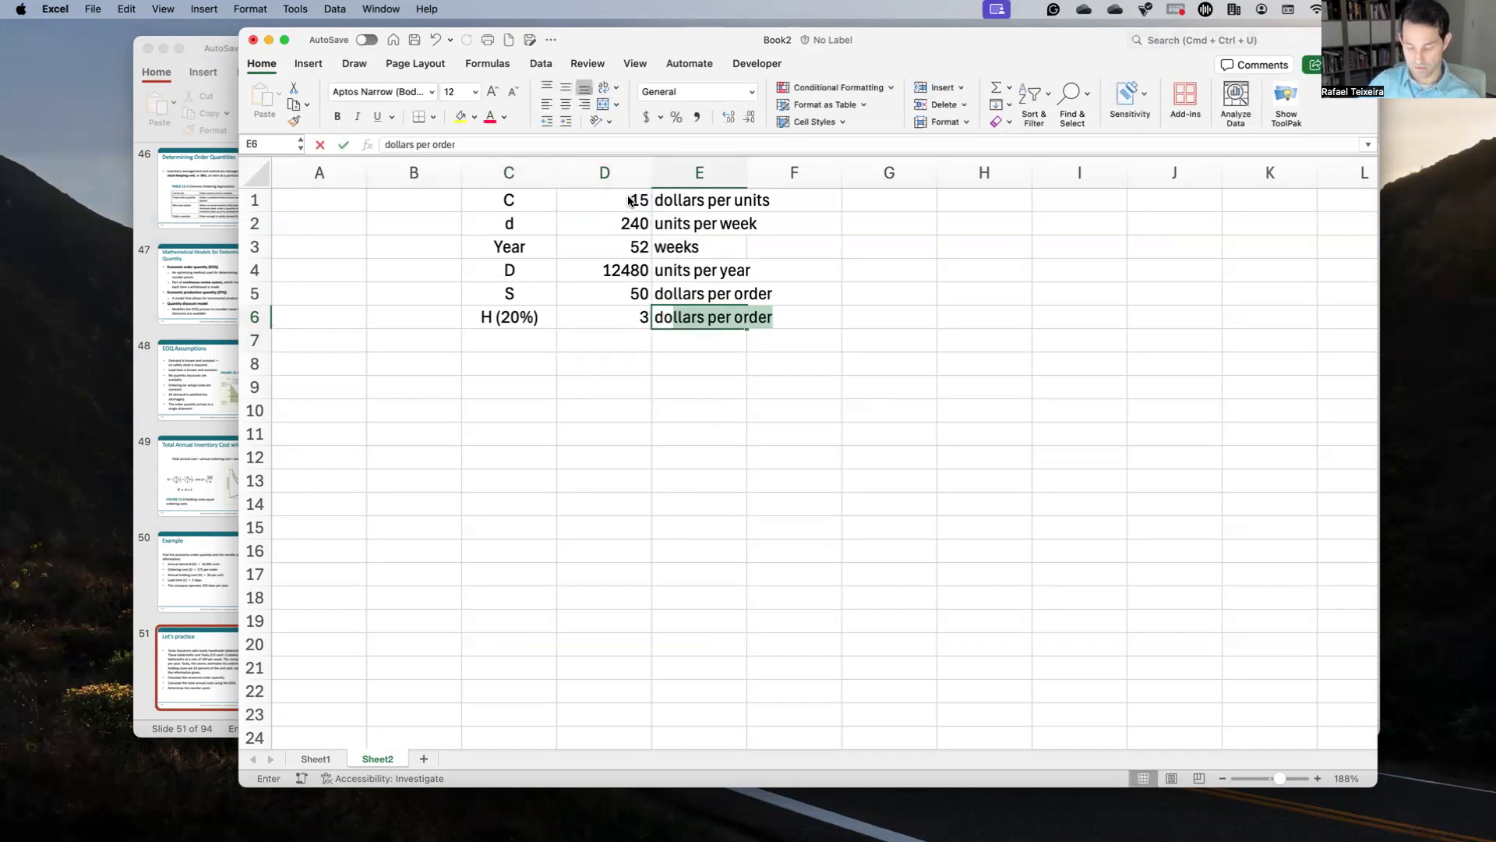
text(llar)
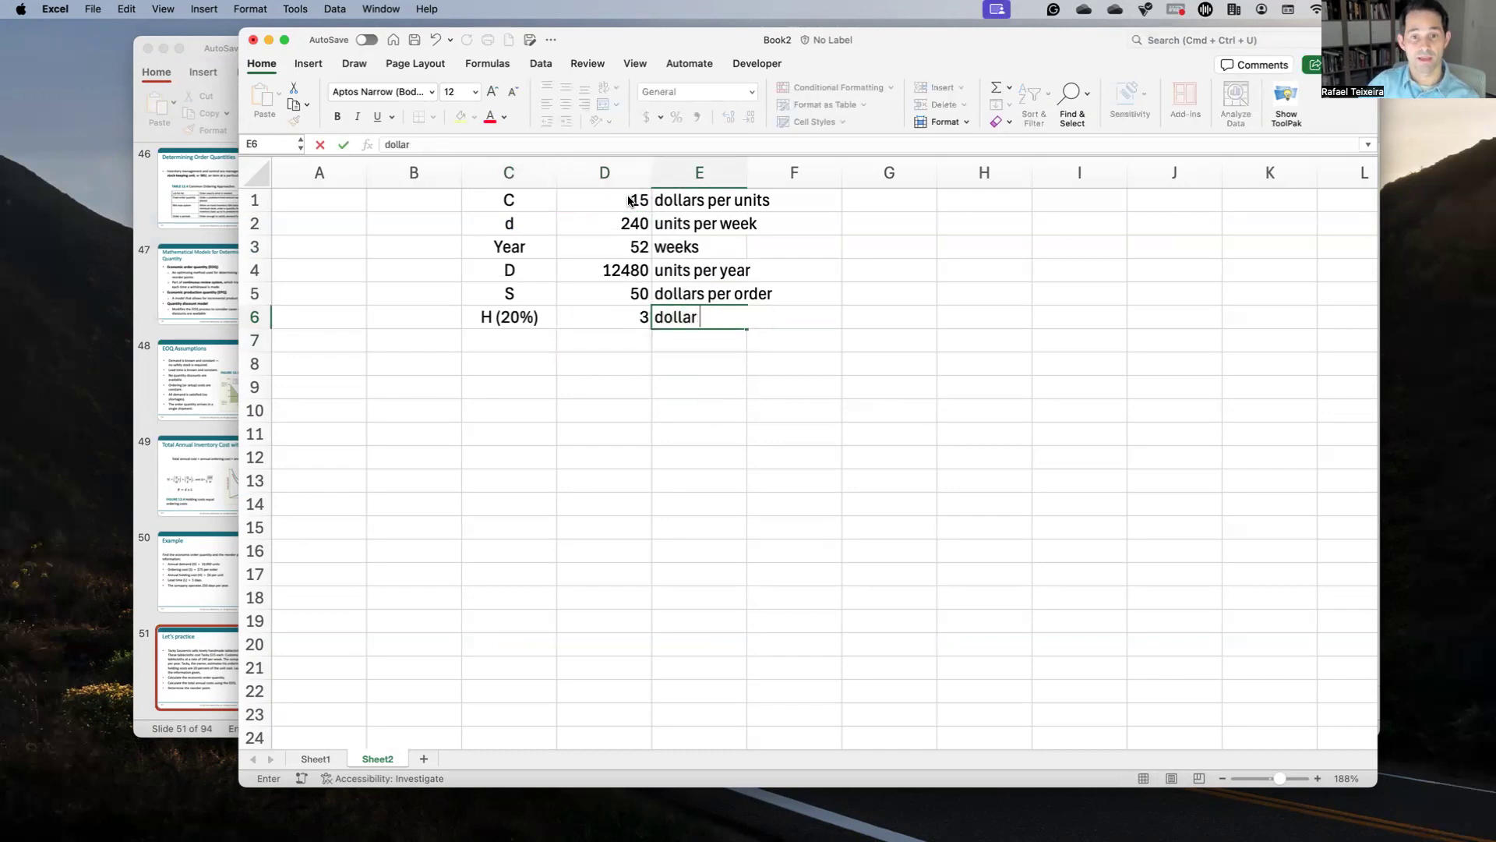
text(s per unit)
key(Return)
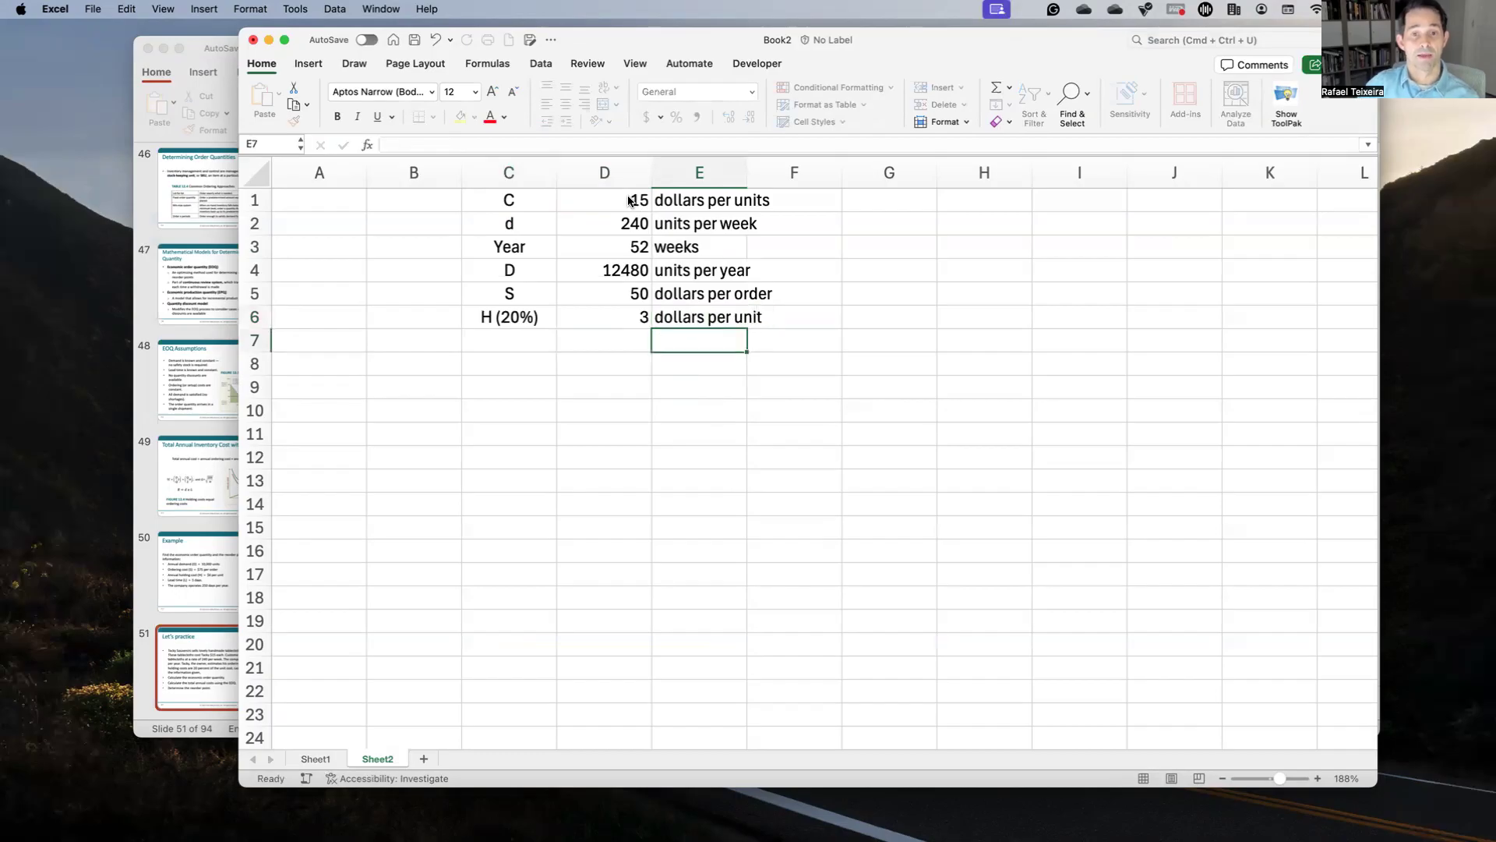
key(Up)
key(Left)
key(Left)
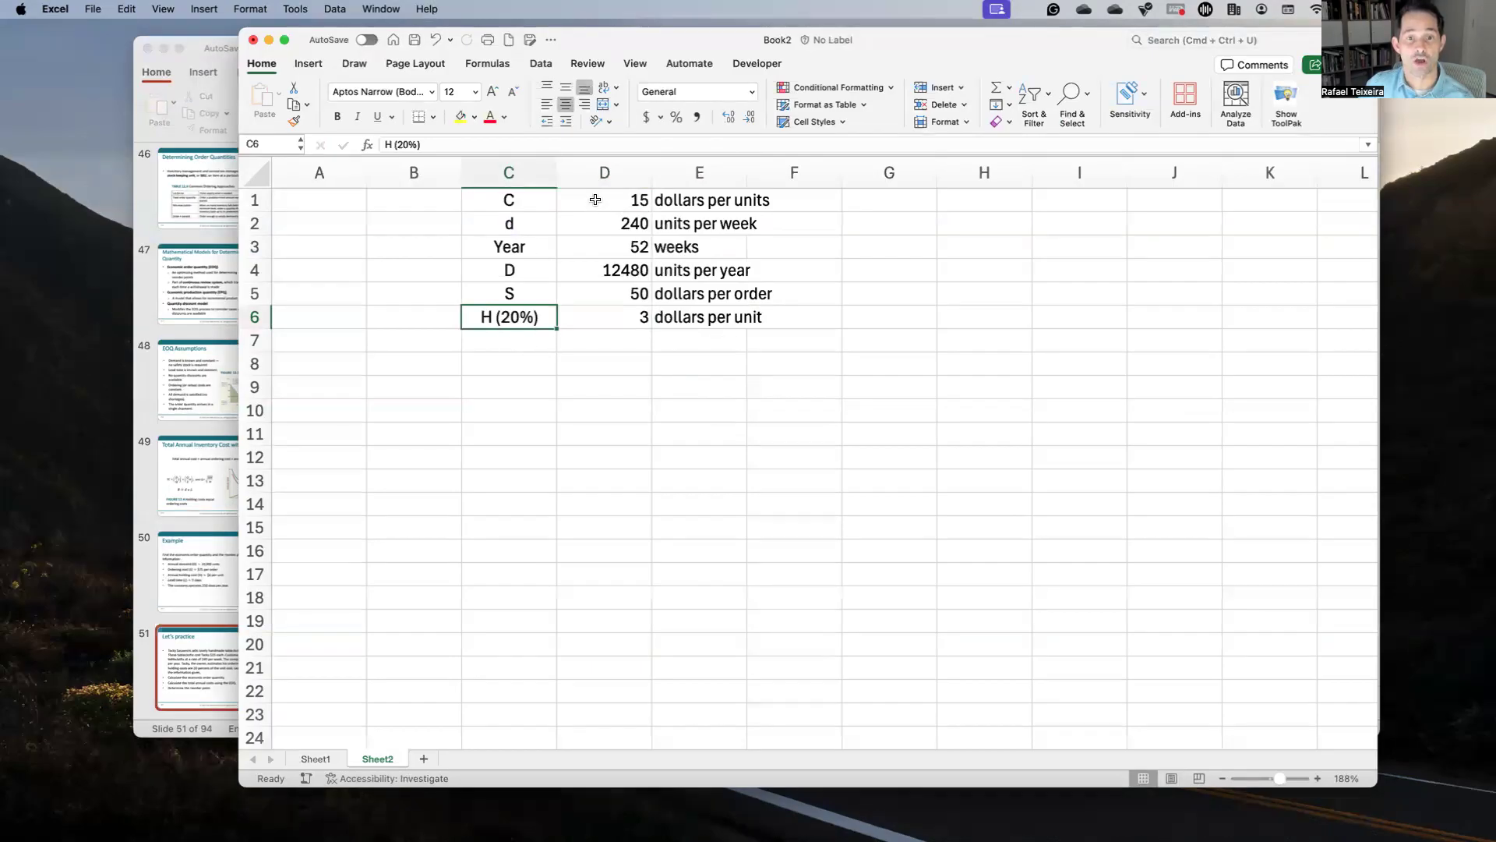
key(ctrl+Up)
click(602, 350)
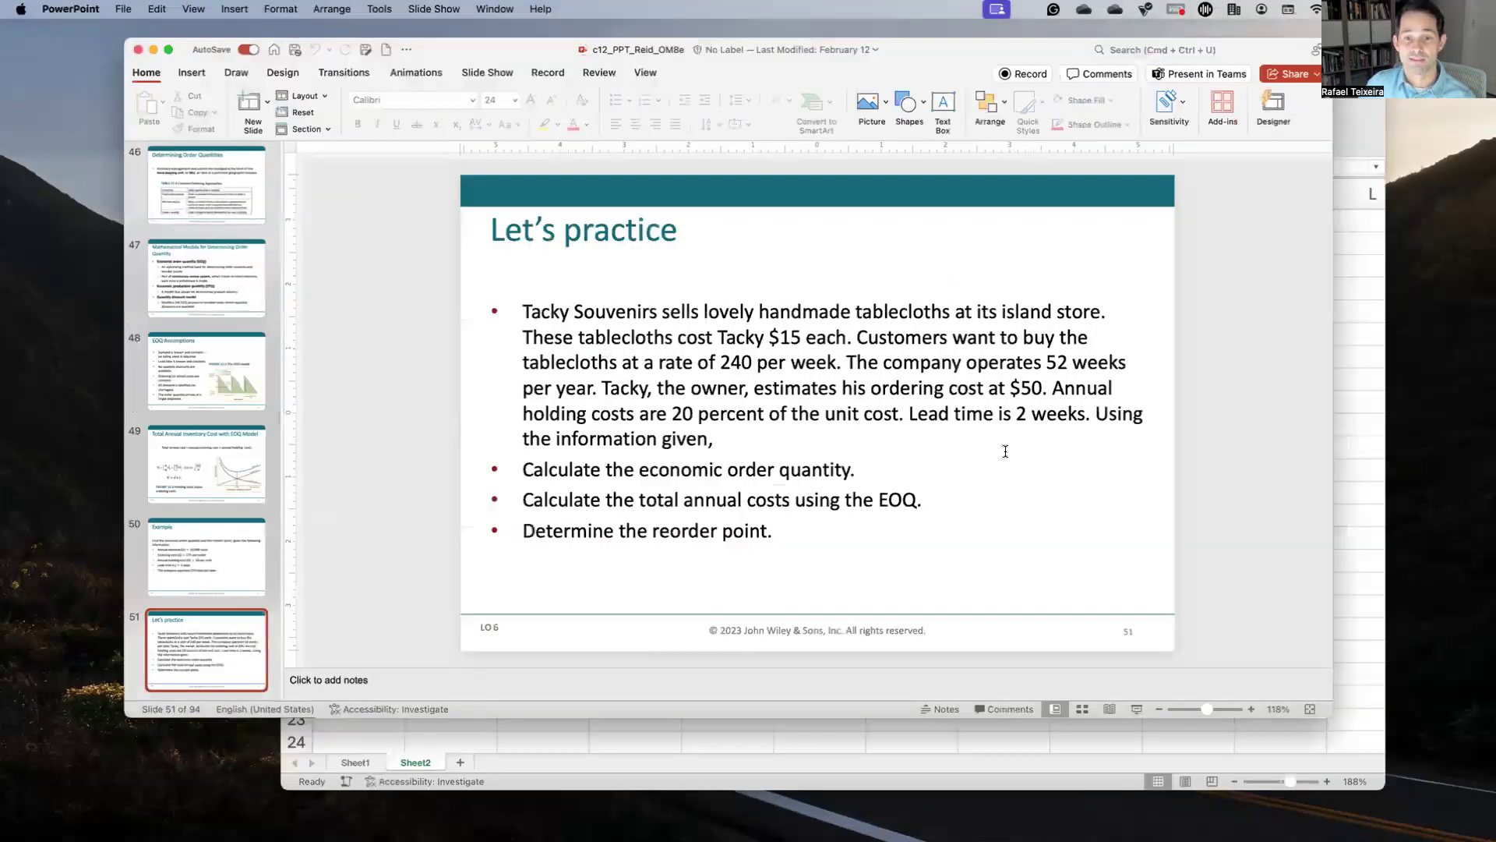
Step: Enter the lead time L as 2 weeks in row 7 of Sheet2
key(ctrl+Up)
click(951, 476)
click(533, 343)
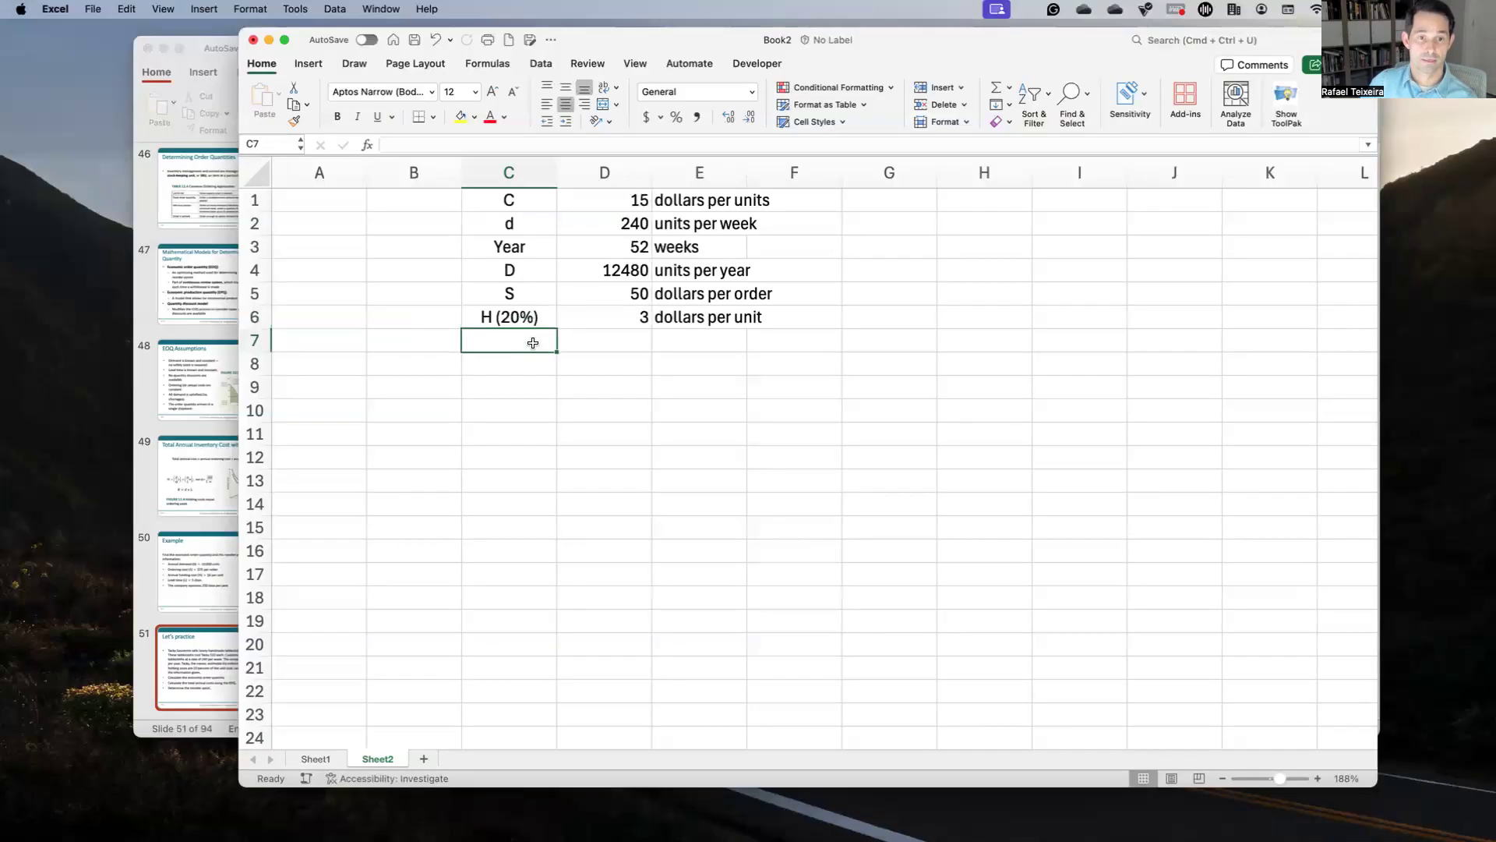
text(L)
key(Tab)
text(2)
key(Tab)
text(weeks)
key(Return)
Step: Label cell C9 as EOQ, correcting the mistyped EOW
key(Down)
key(Left)
key(Left)
key(ctrl+Up)
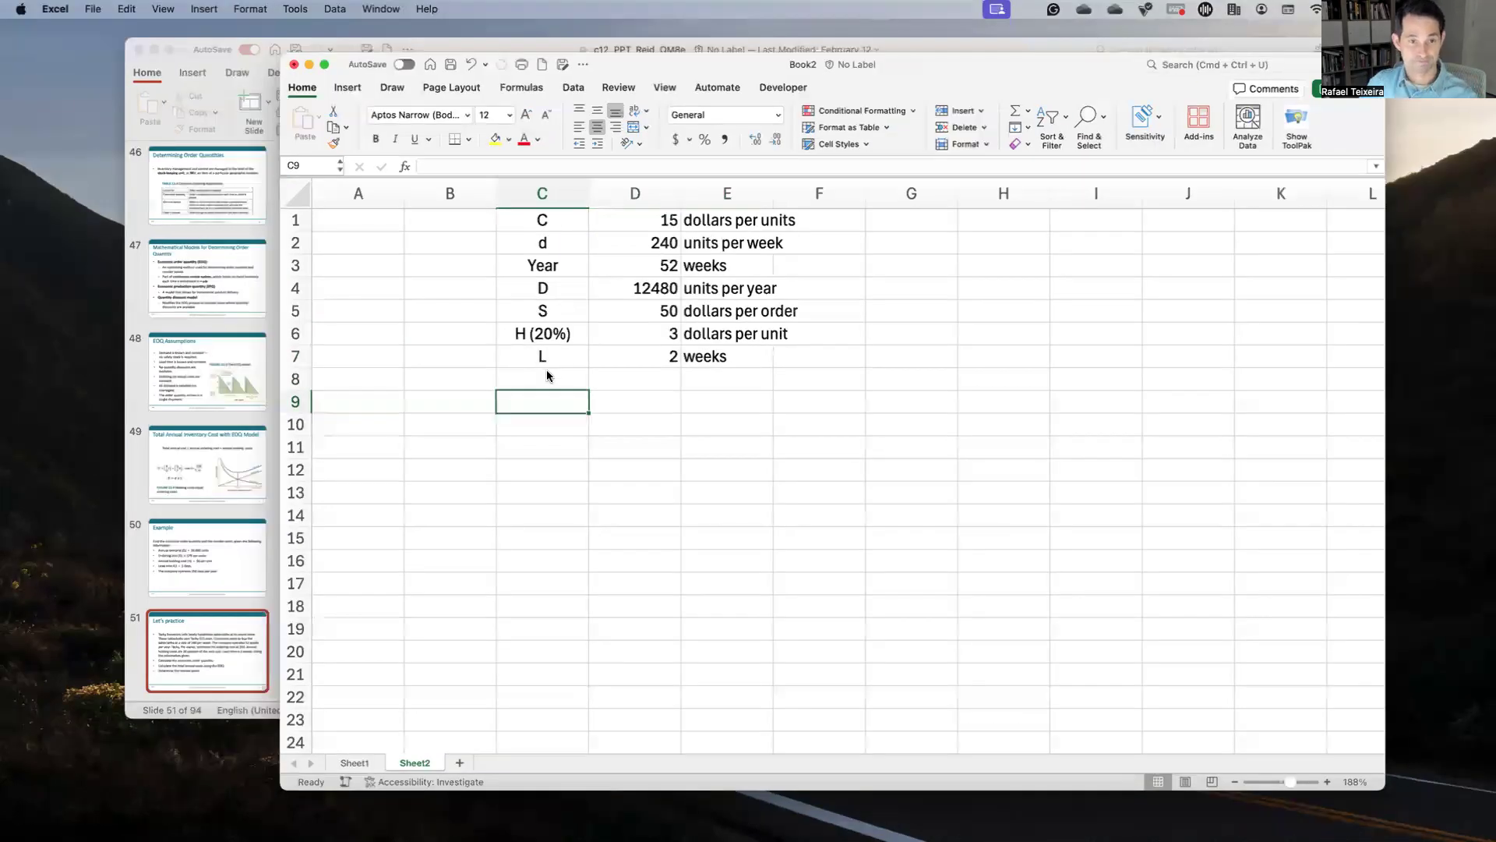
click(545, 370)
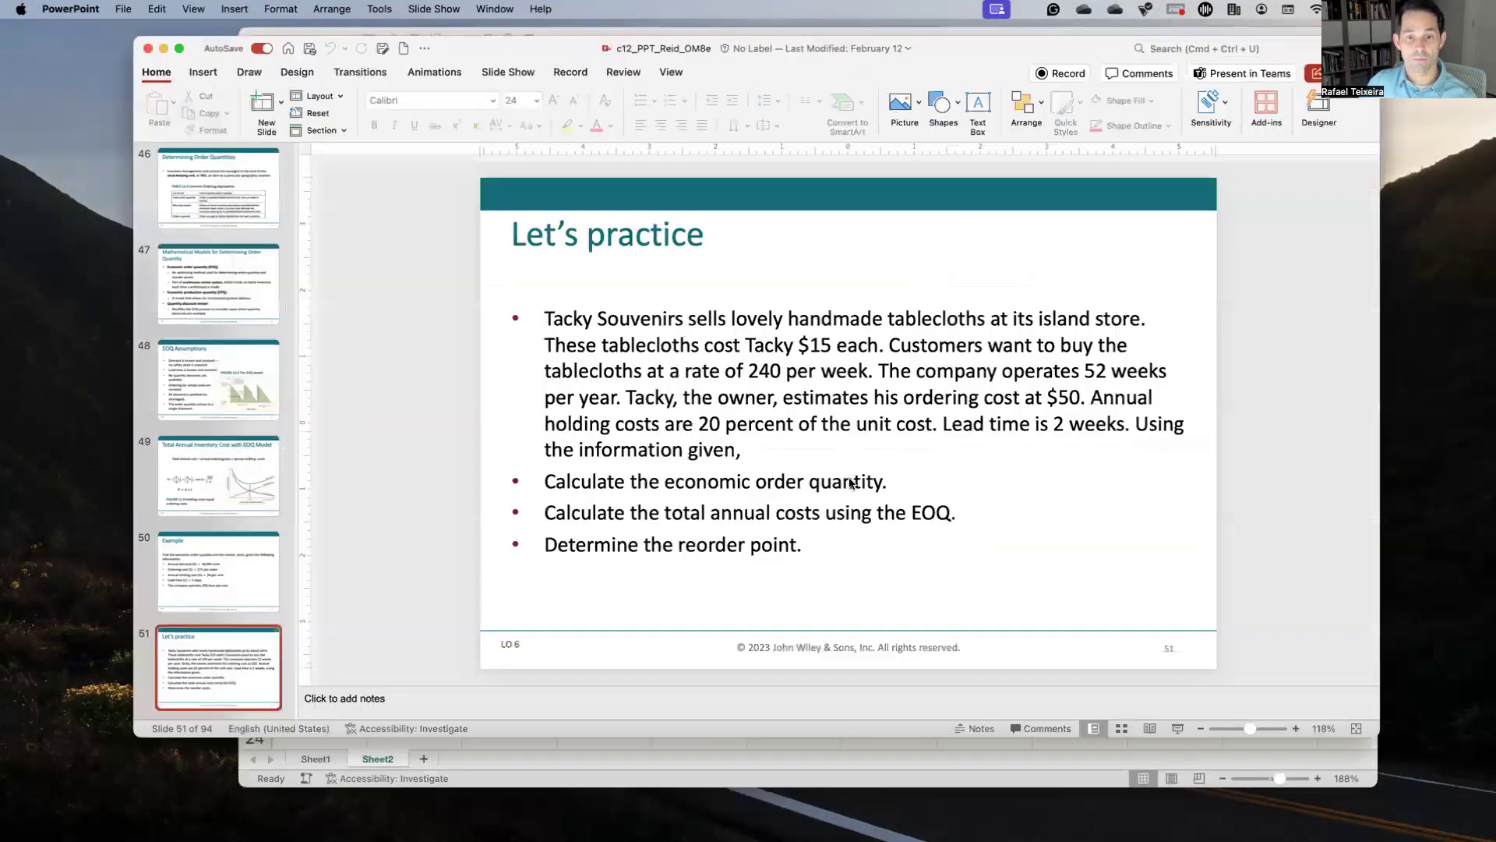
key(ctrl+Up)
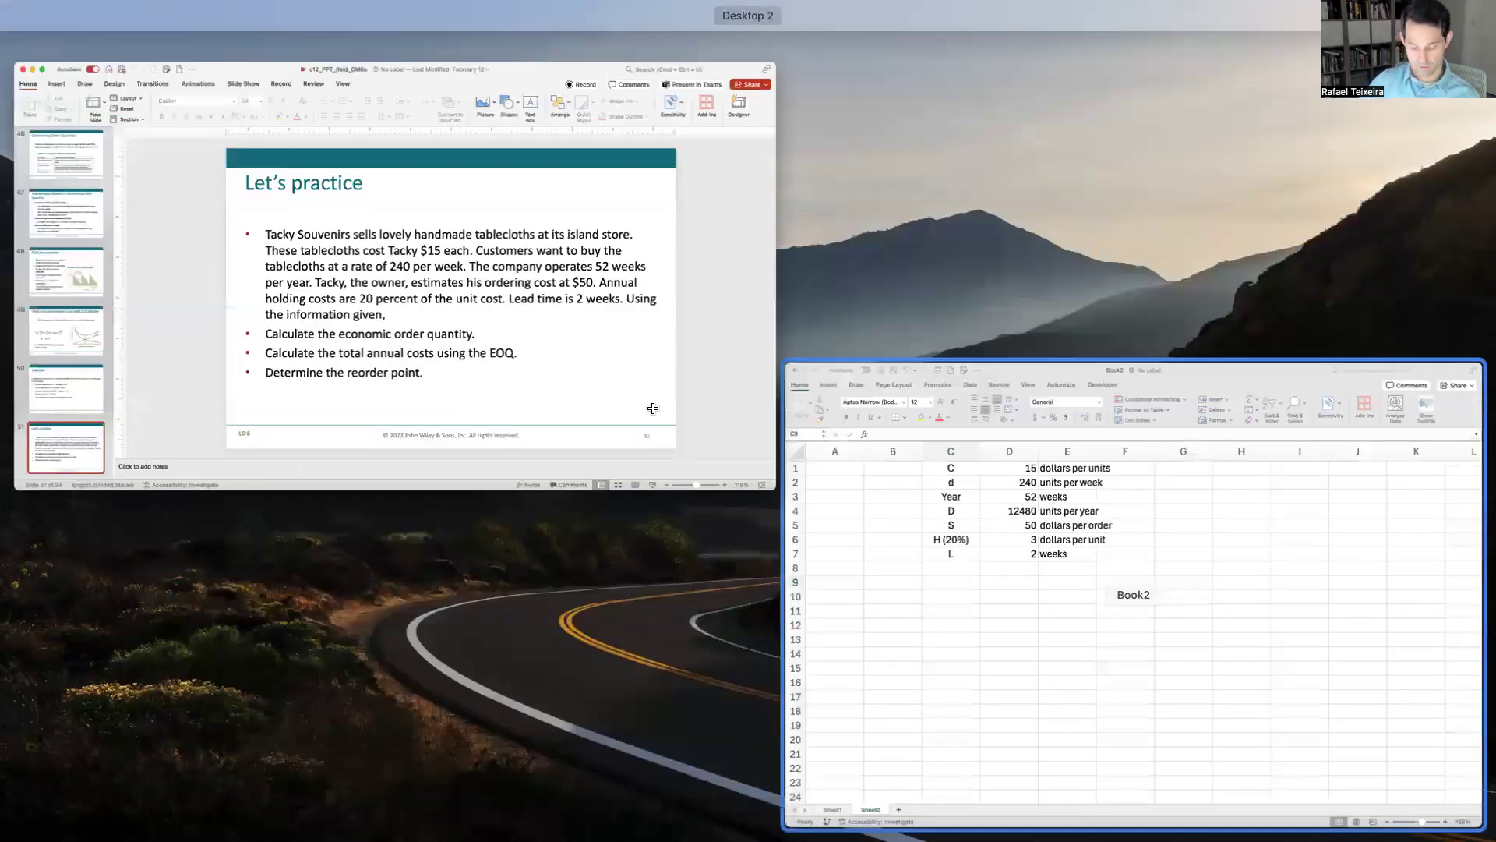
key(ctrl+Up)
text(EOW)
key(BackSpace)
text(Q)
key(Return)
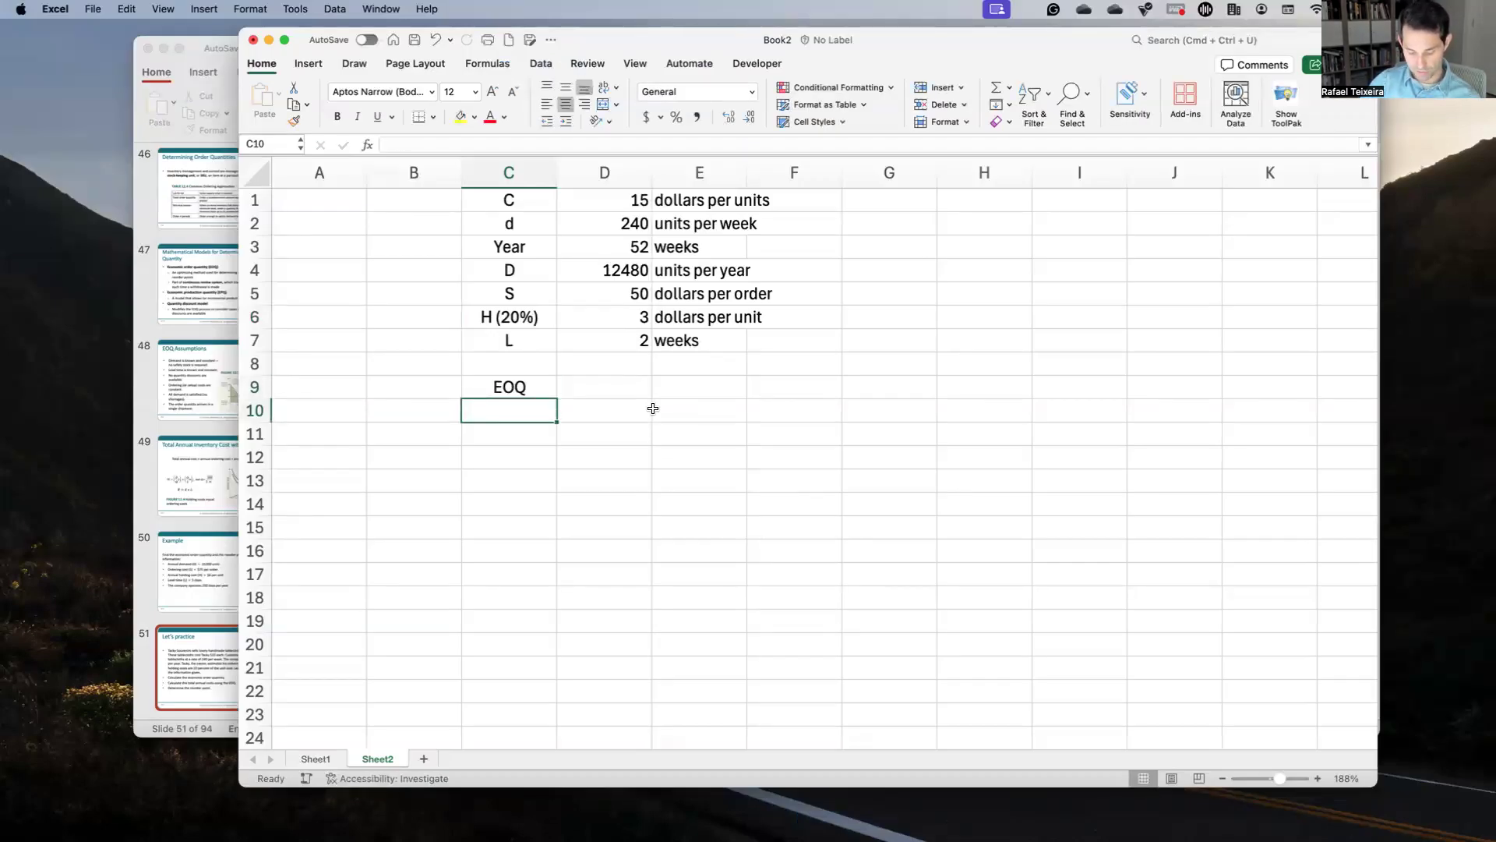
Step: Label the row 2SD/H and enter =(2*D5*D4)/D6 in D10, giving 416000
text(2SD/)
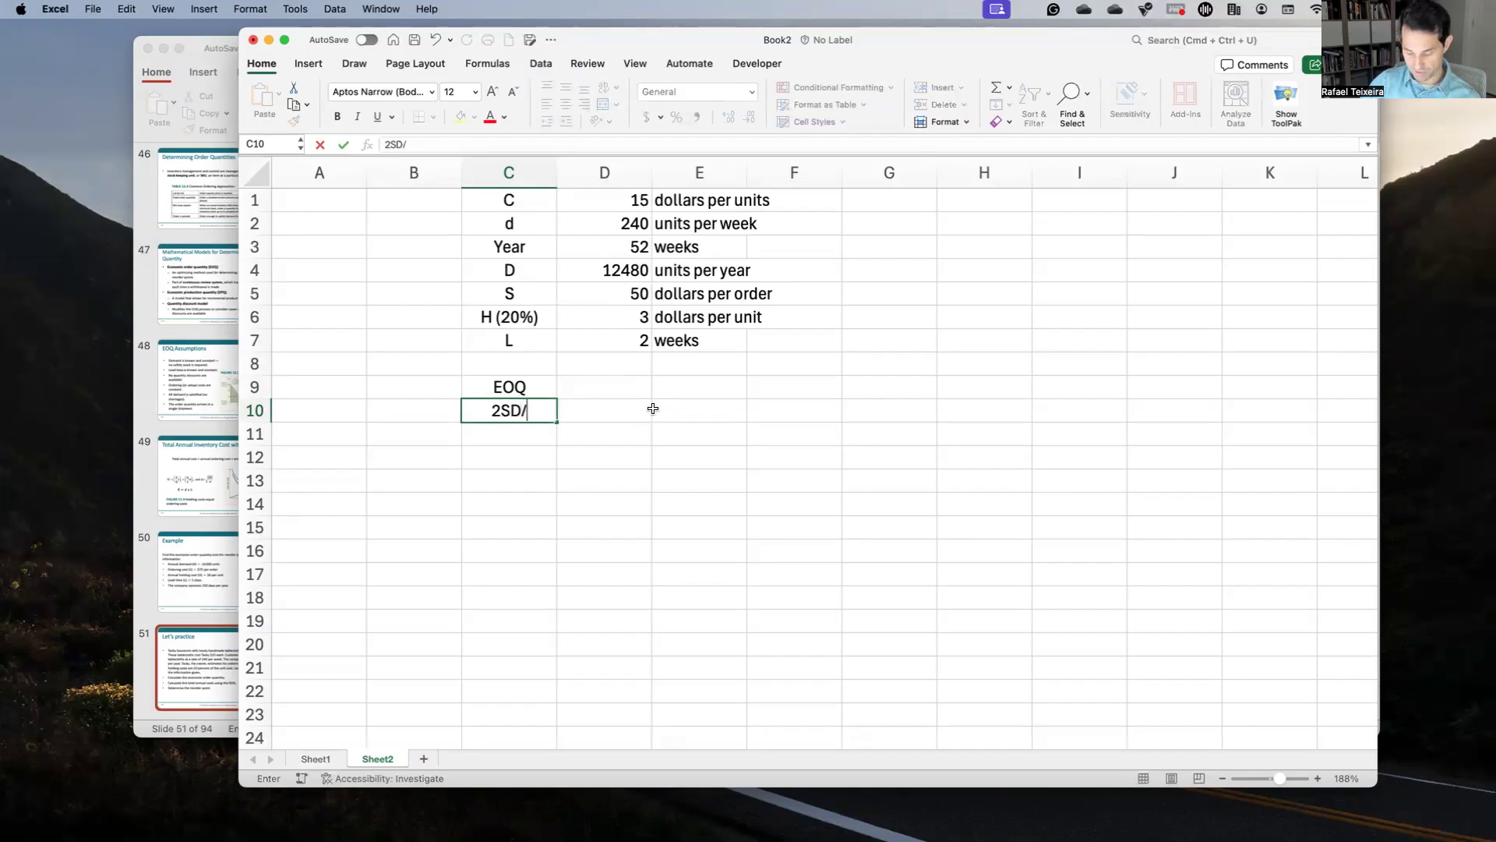
text(H)
key(Return)
click(653, 408)
text(=)
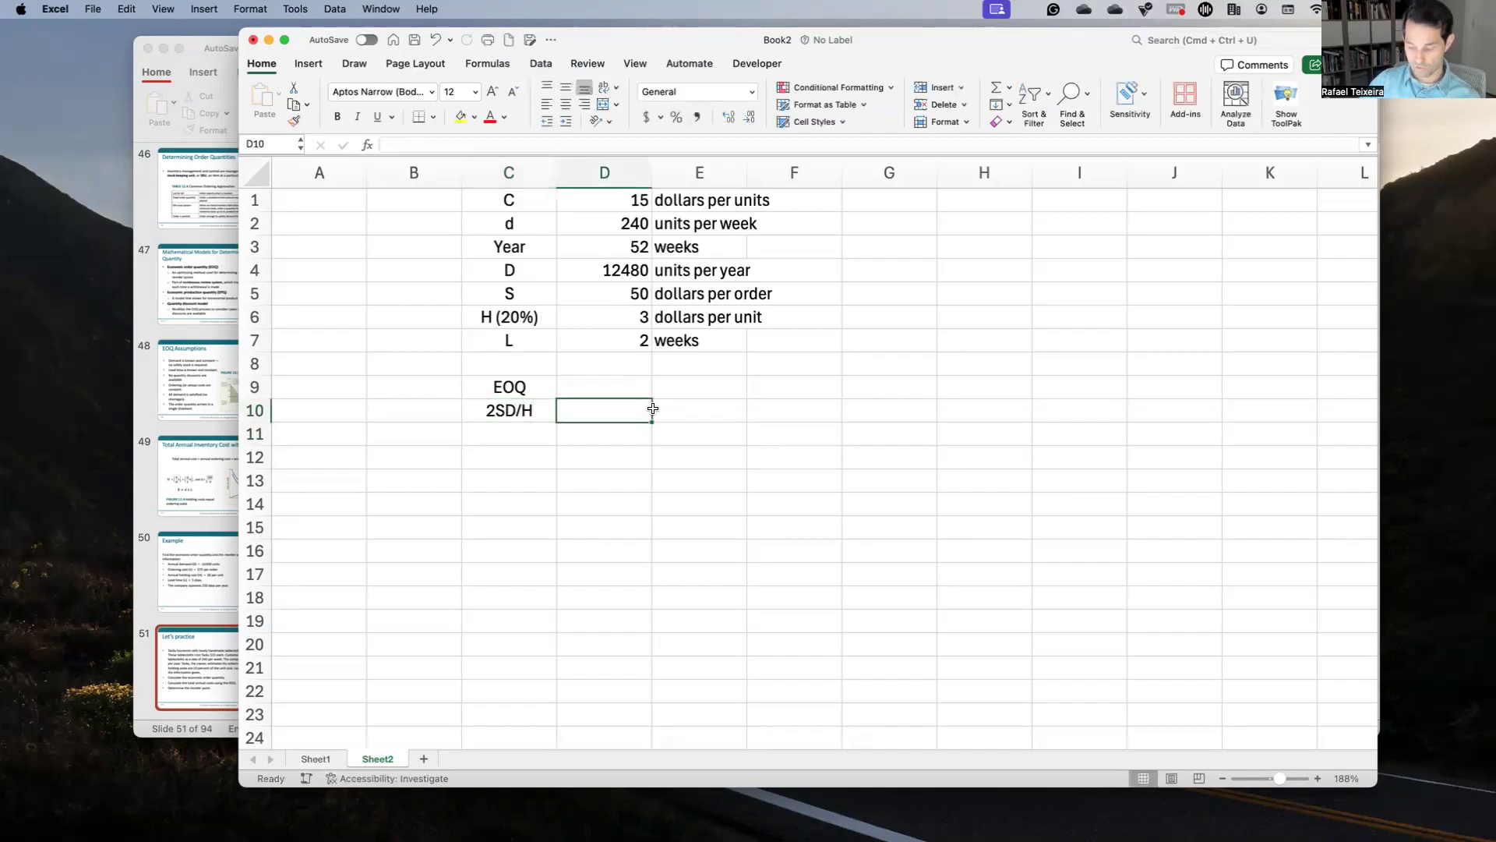
text((2*)
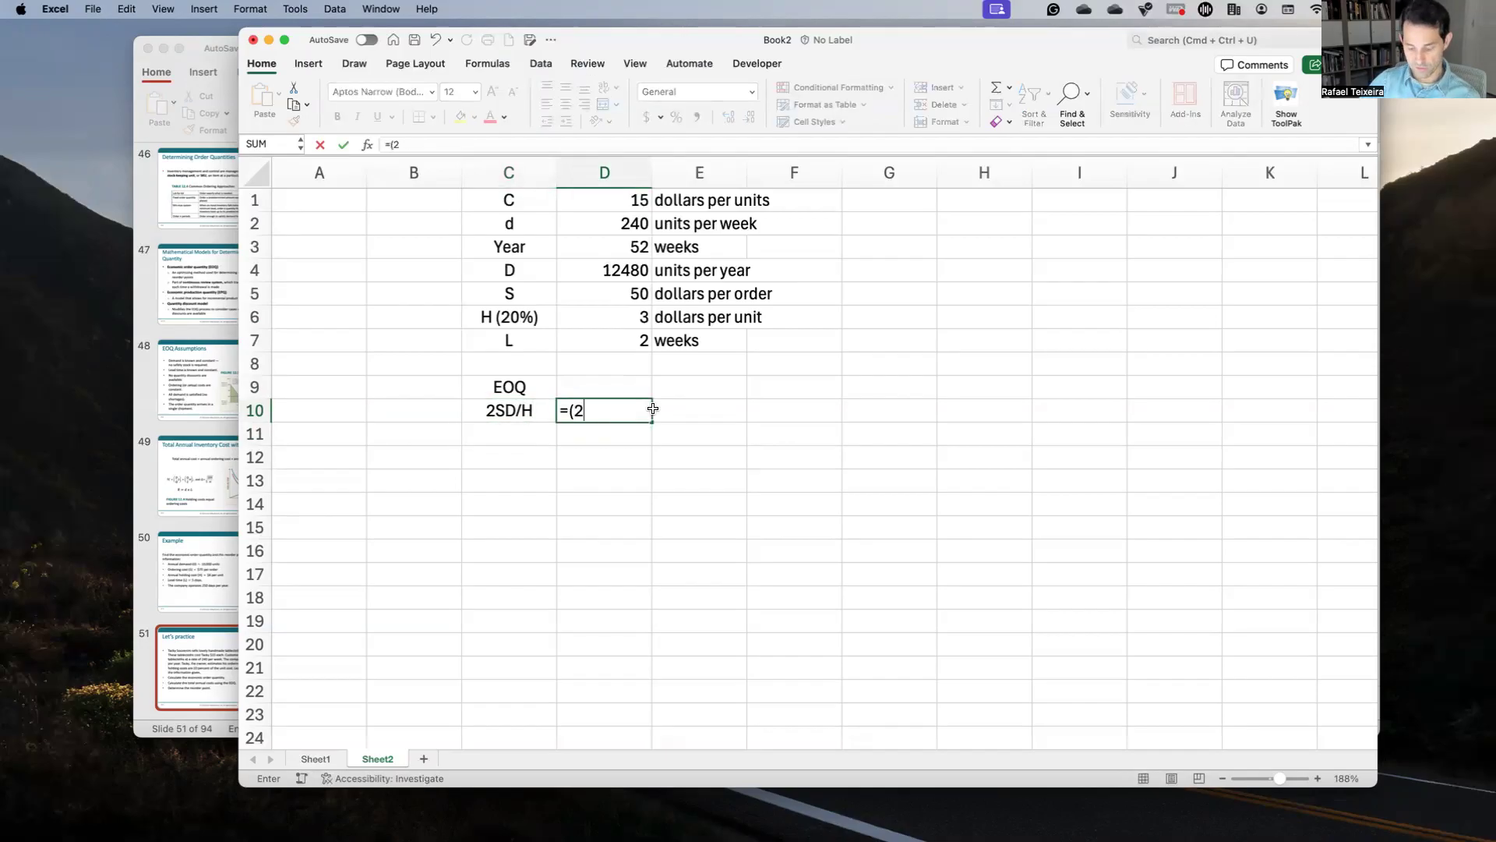
click(634, 295)
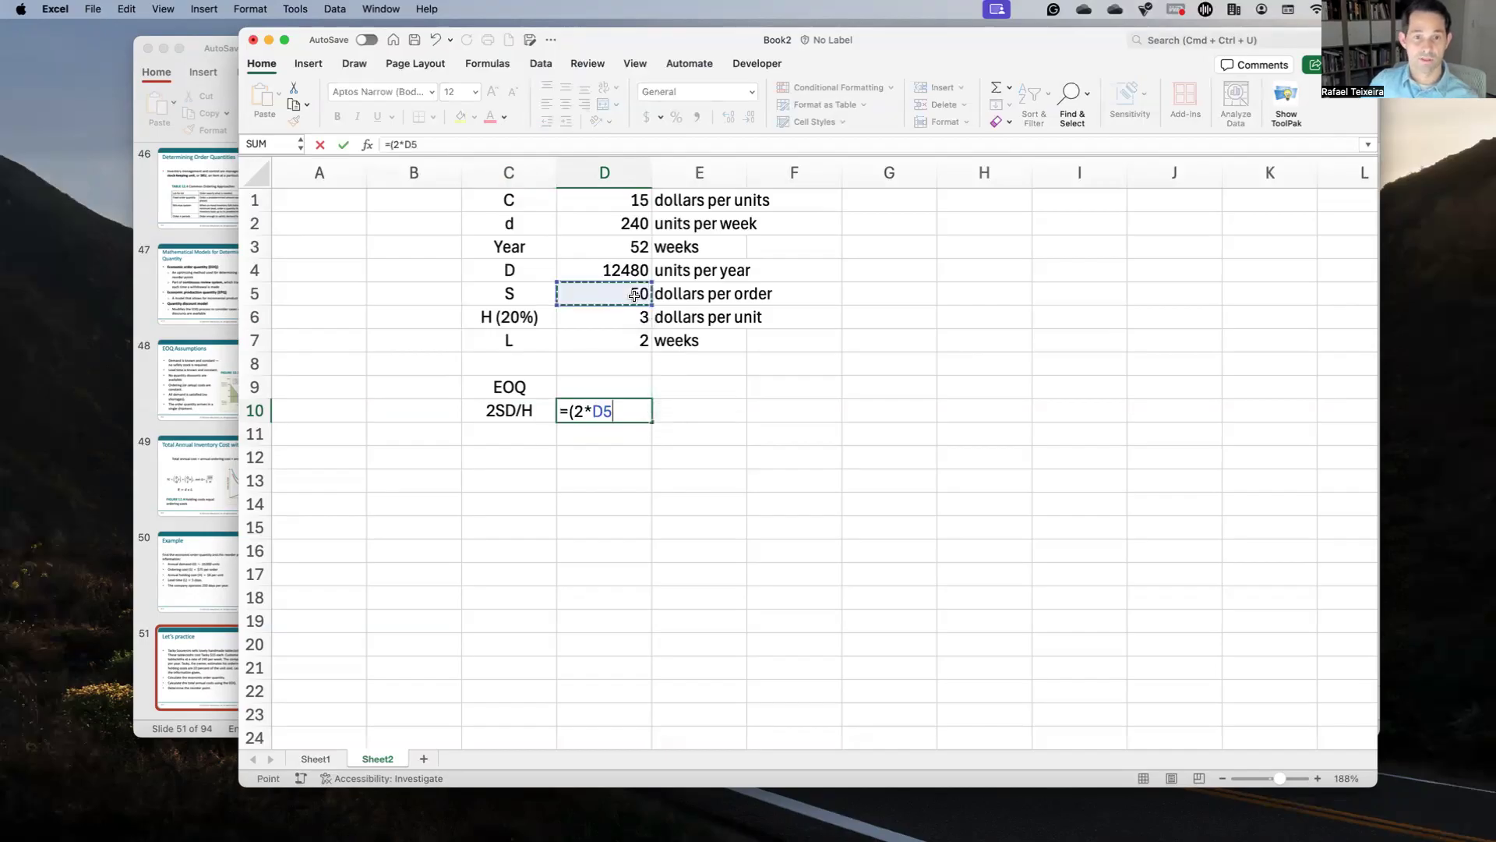
text(*)
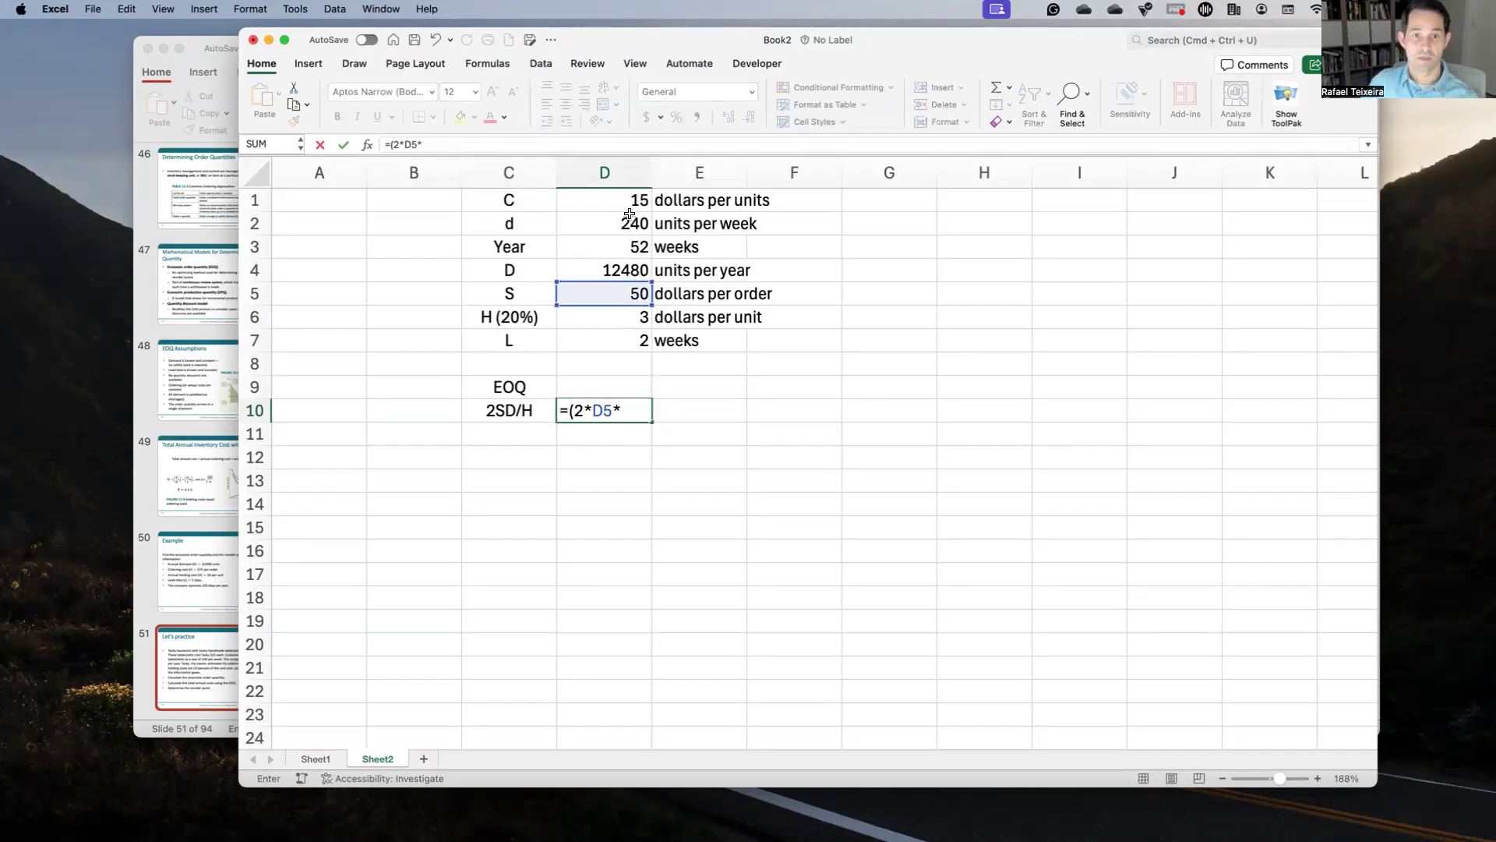
click(610, 267)
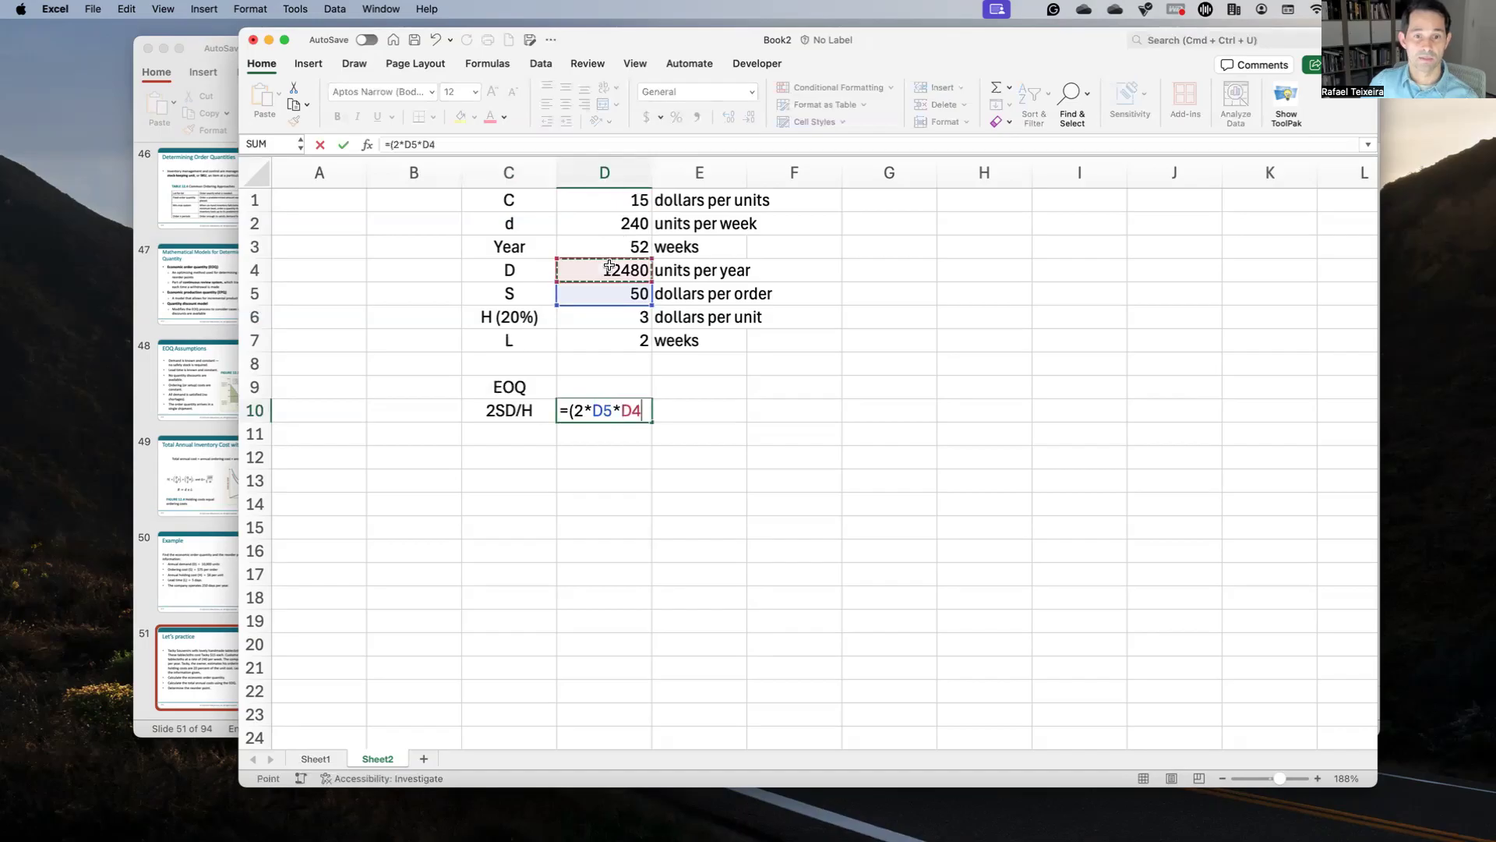
text()/H)
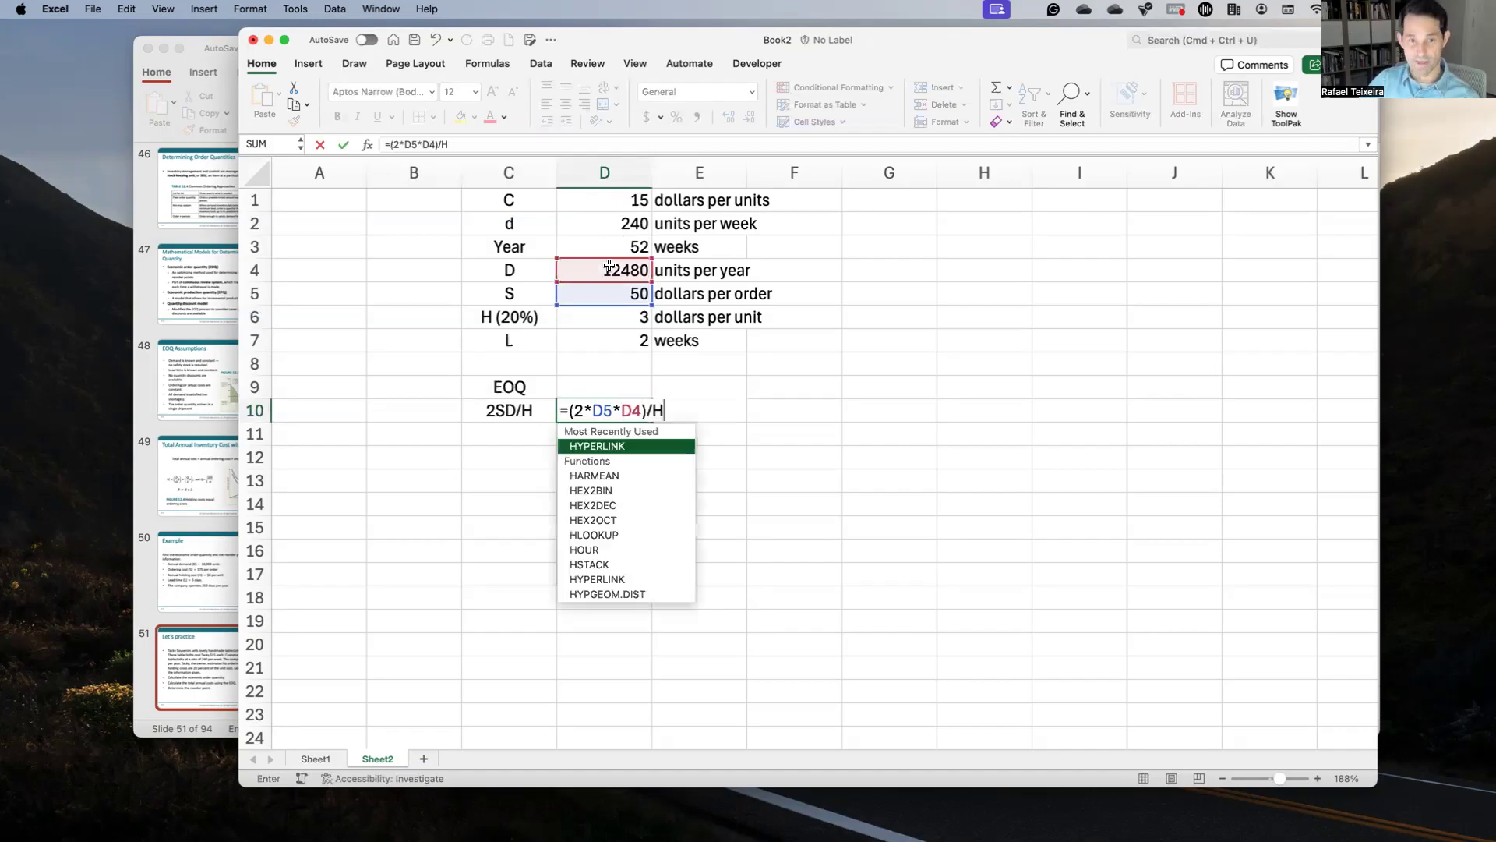
key(Return)
key(Up)
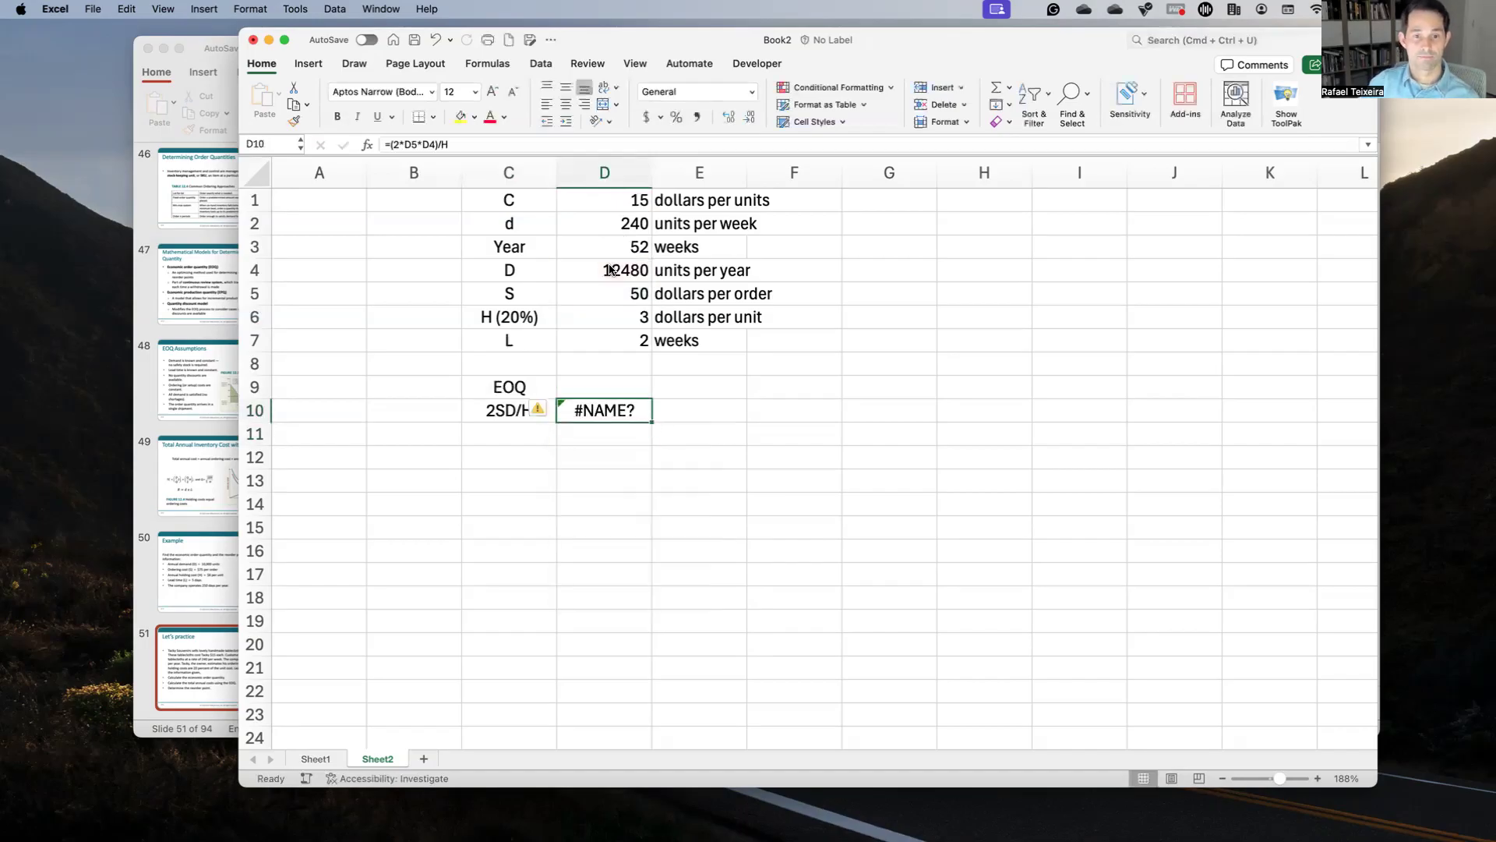
key(BackSpace)
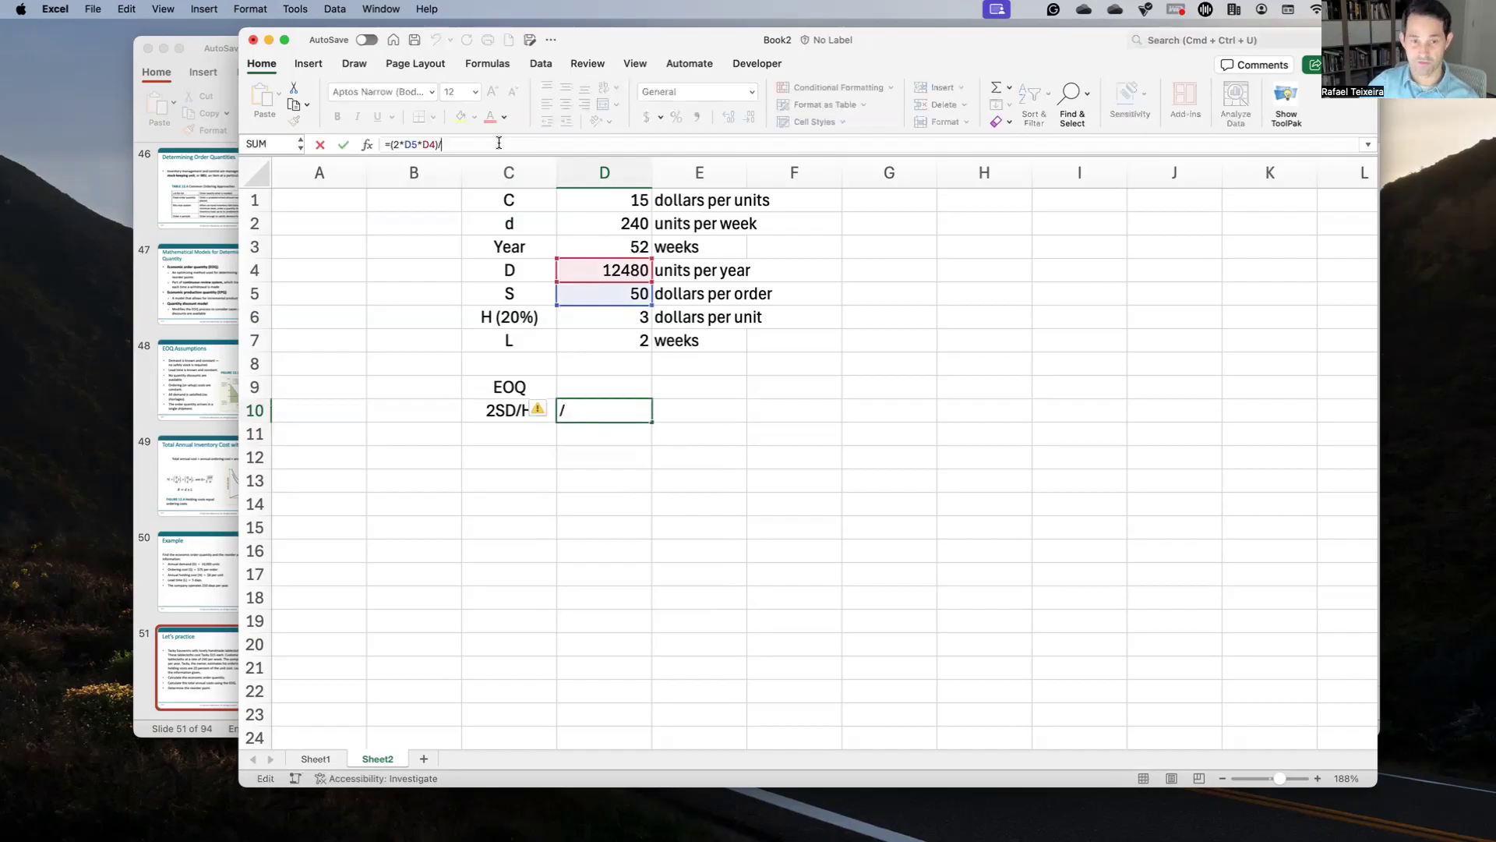
click(593, 316)
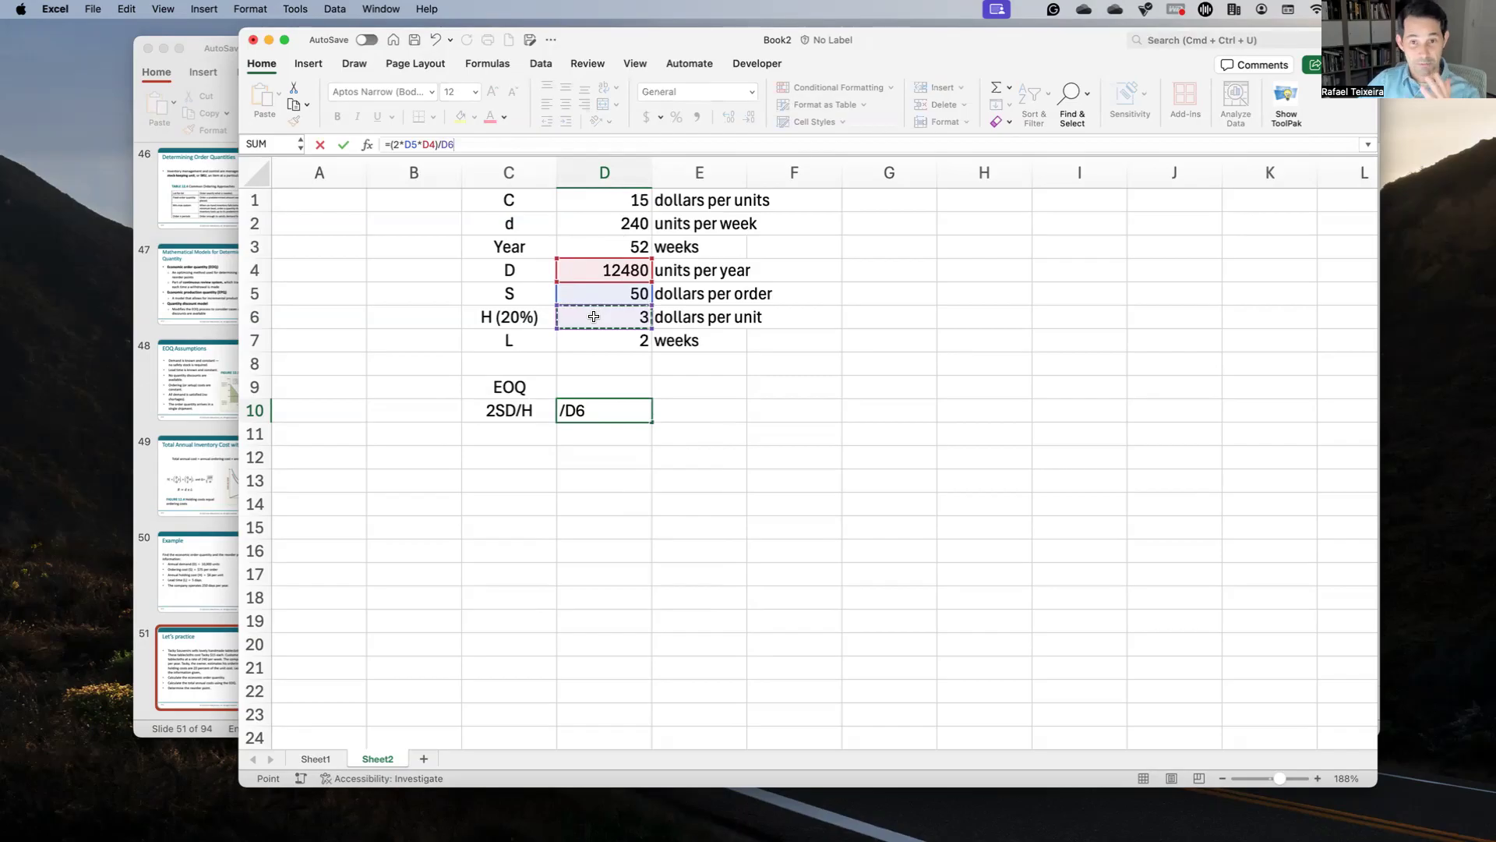
key(Return)
Step: Label the next row Sqrt and enter =SQRT(D10) in D11 as the EOQ
key(Left)
text(Sqrt)
key(Tab)
text(=sqrt()
click(616, 402)
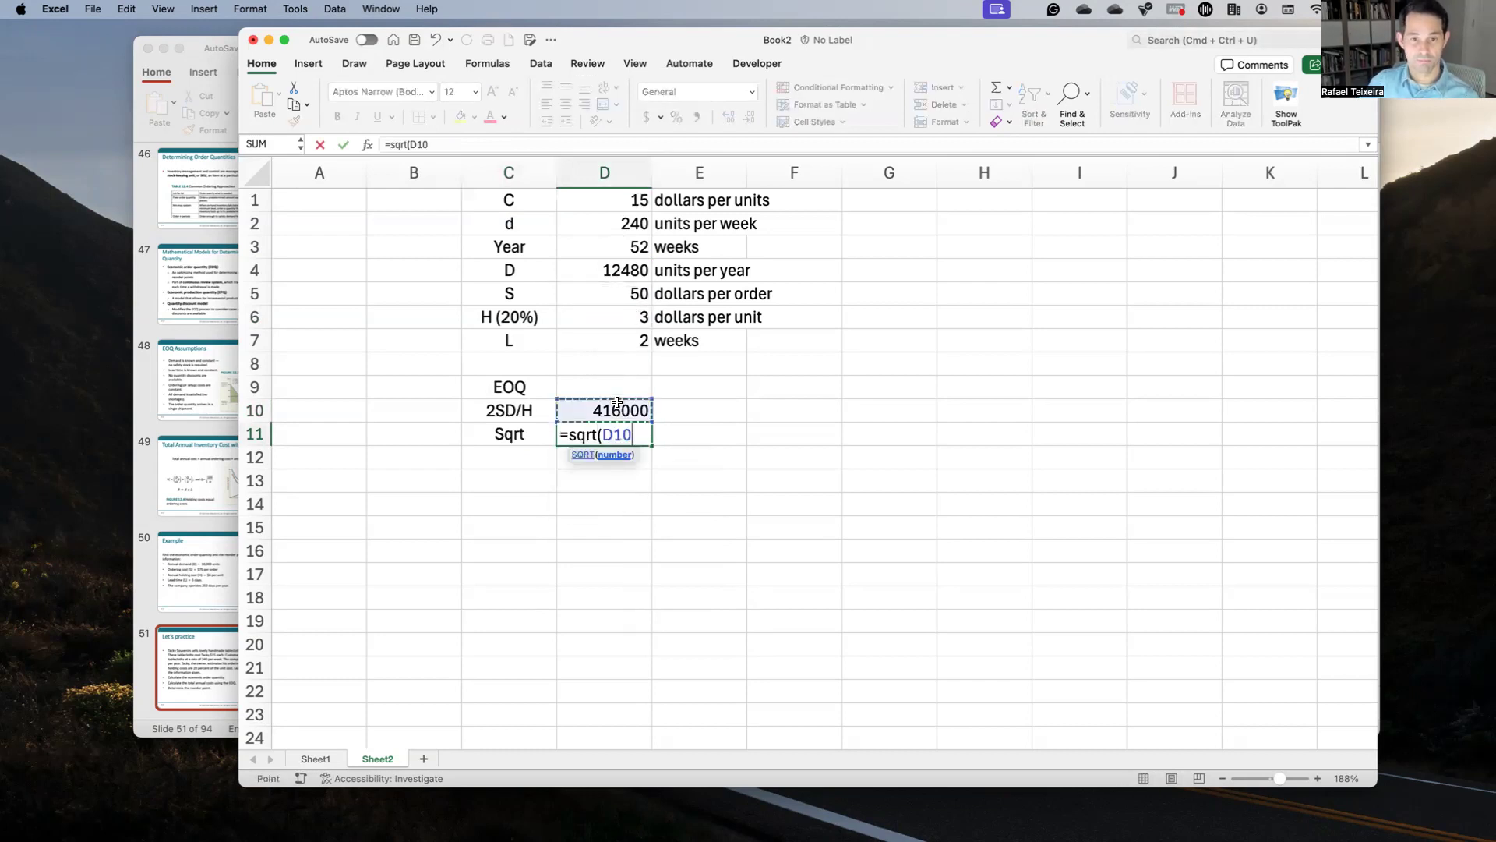
key(Return)
key(Up)
click(617, 406)
click(501, 142)
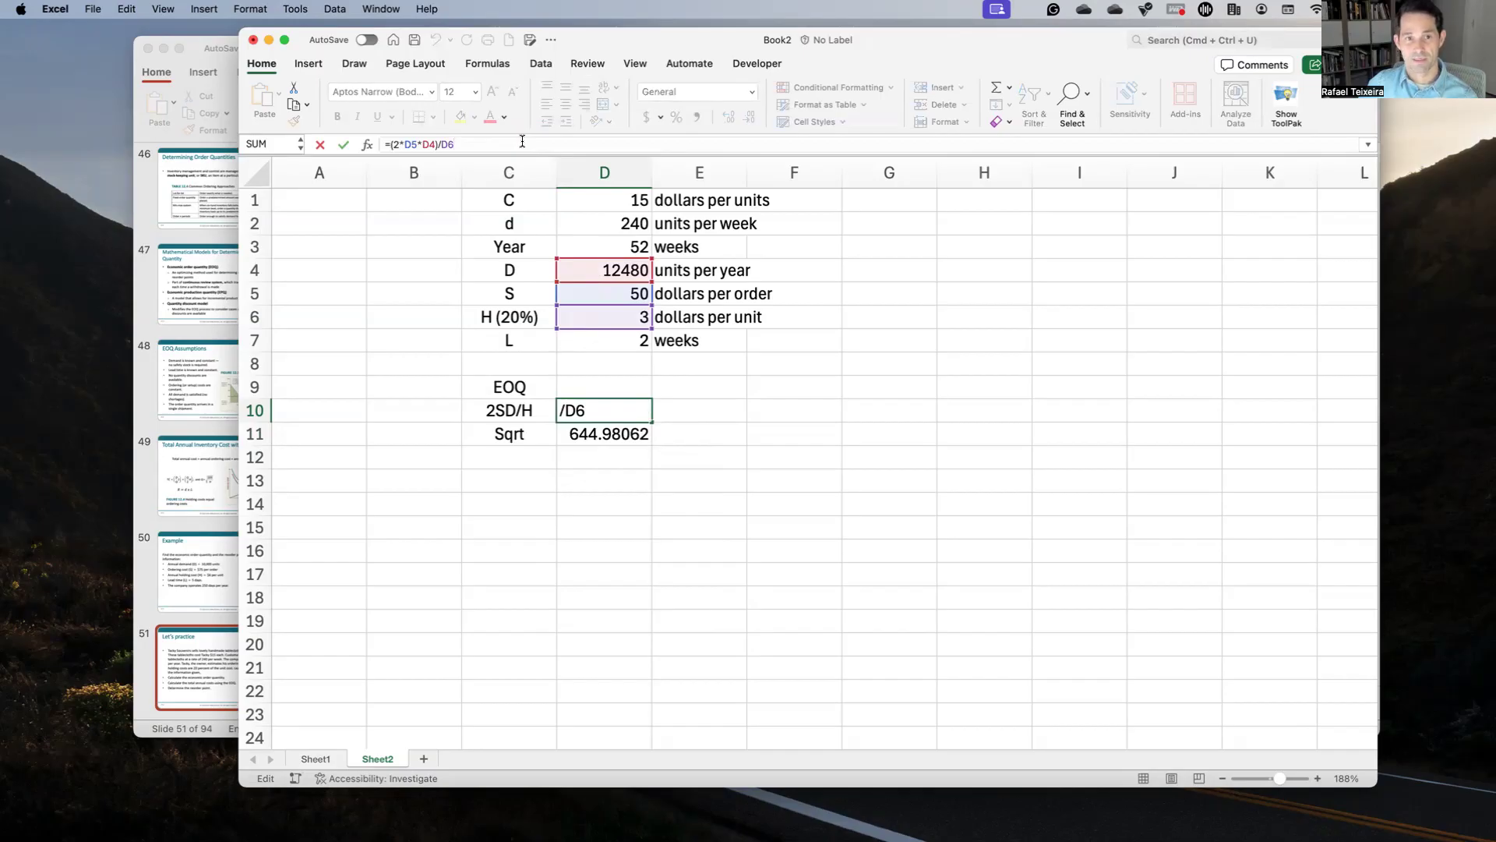
key(Return)
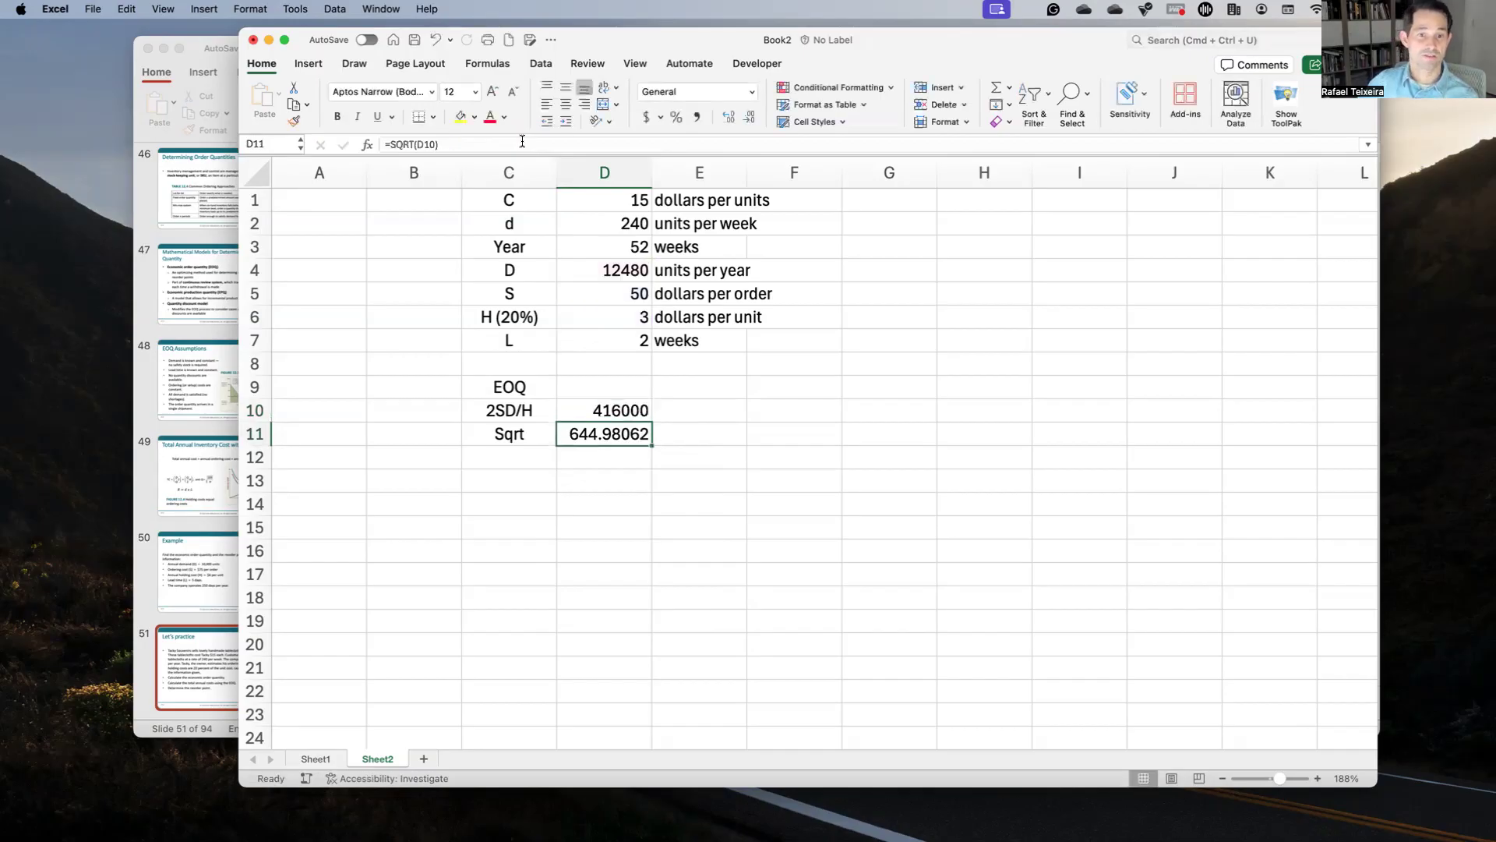
Step: Round the EOQ to 645.0, note '<-- This is my Q' in E11, and bring PowerPoint forward
click(741, 118)
click(741, 118)
click(742, 117)
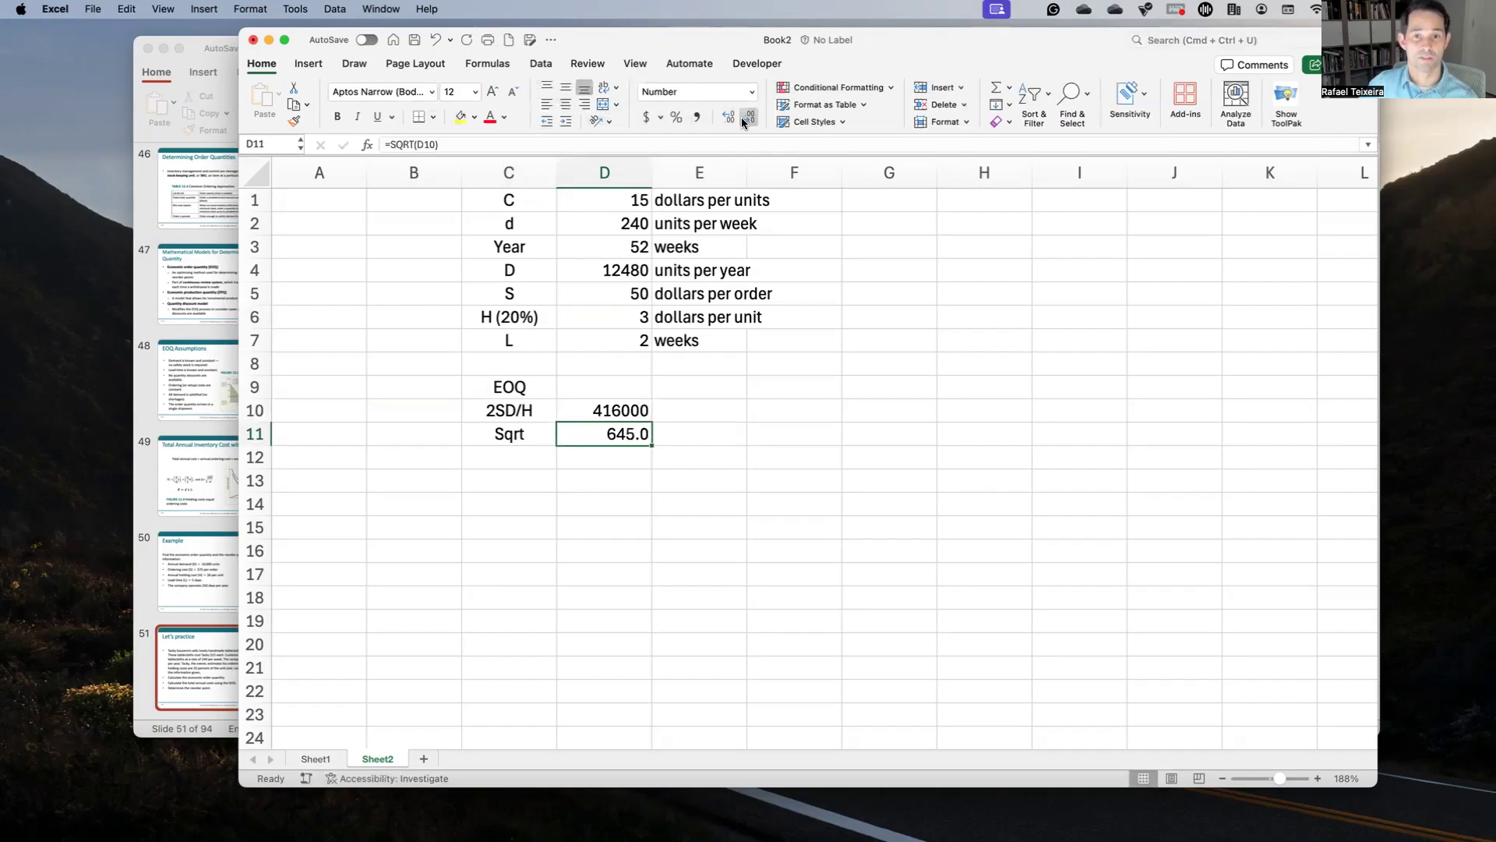
click(698, 440)
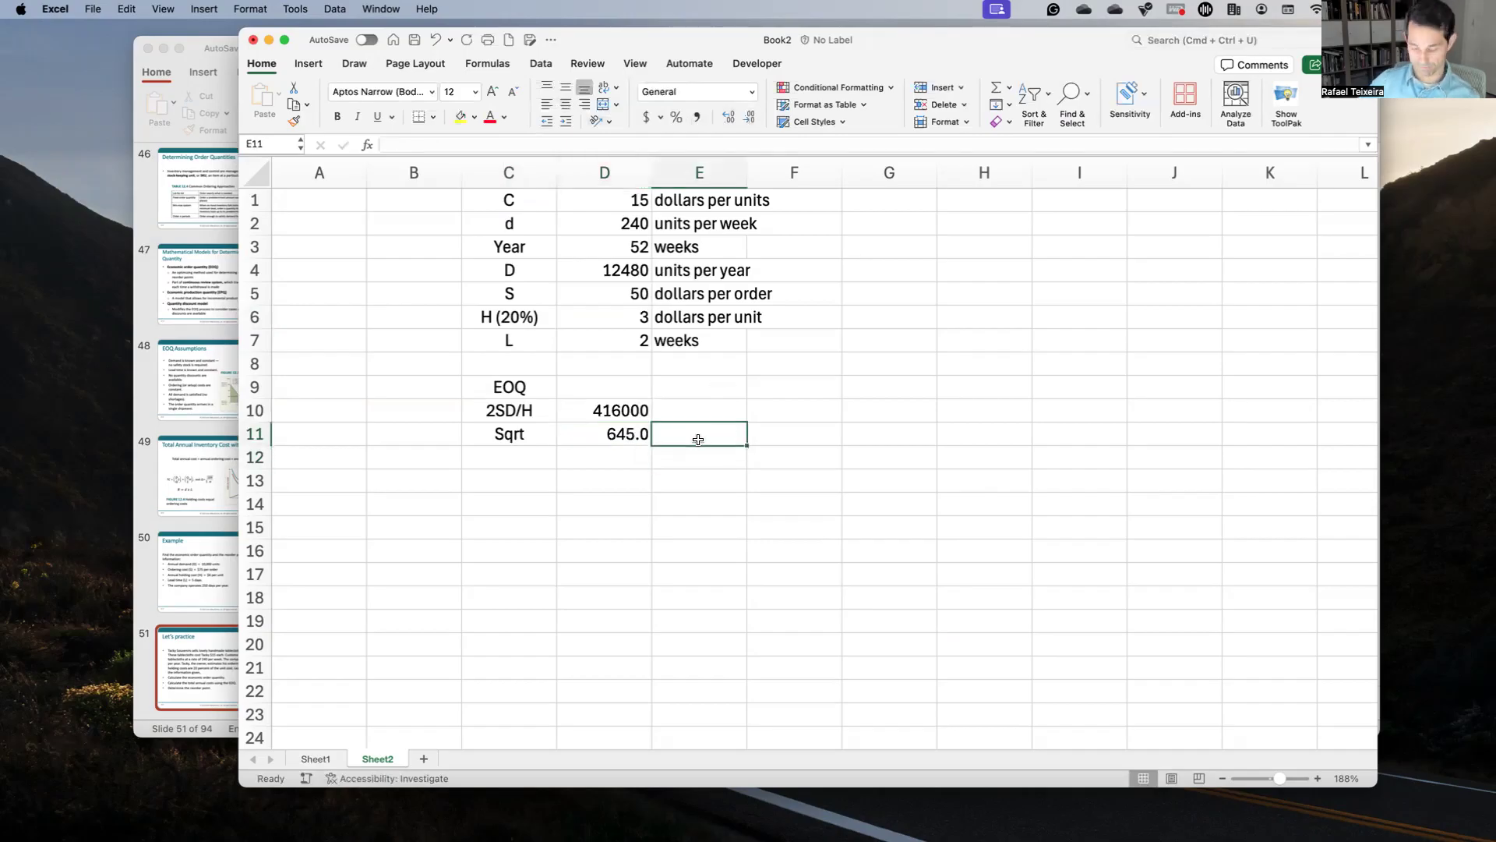
text(<-- )
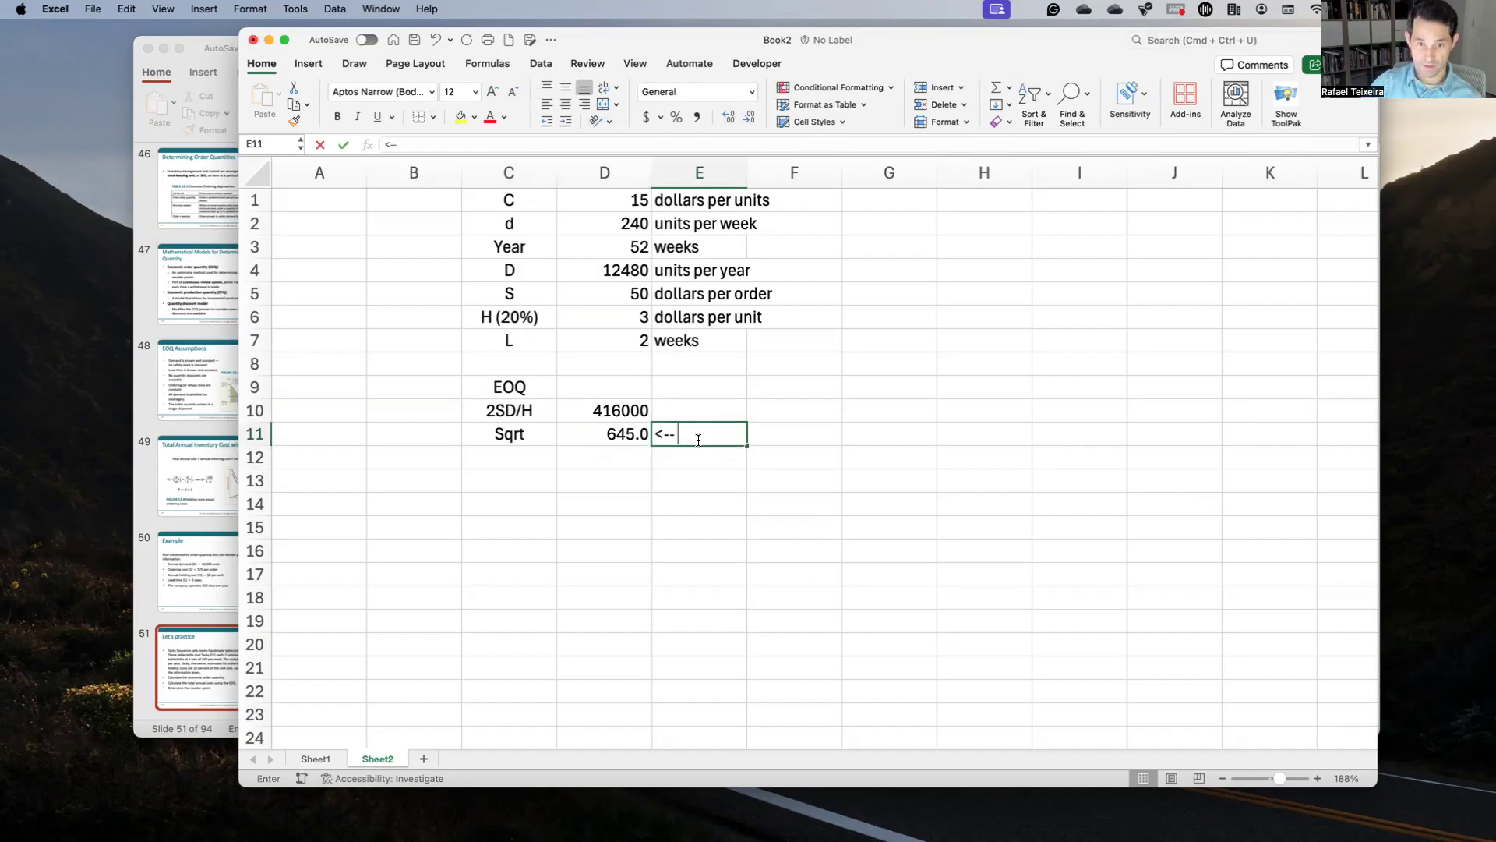
text(This is my Q)
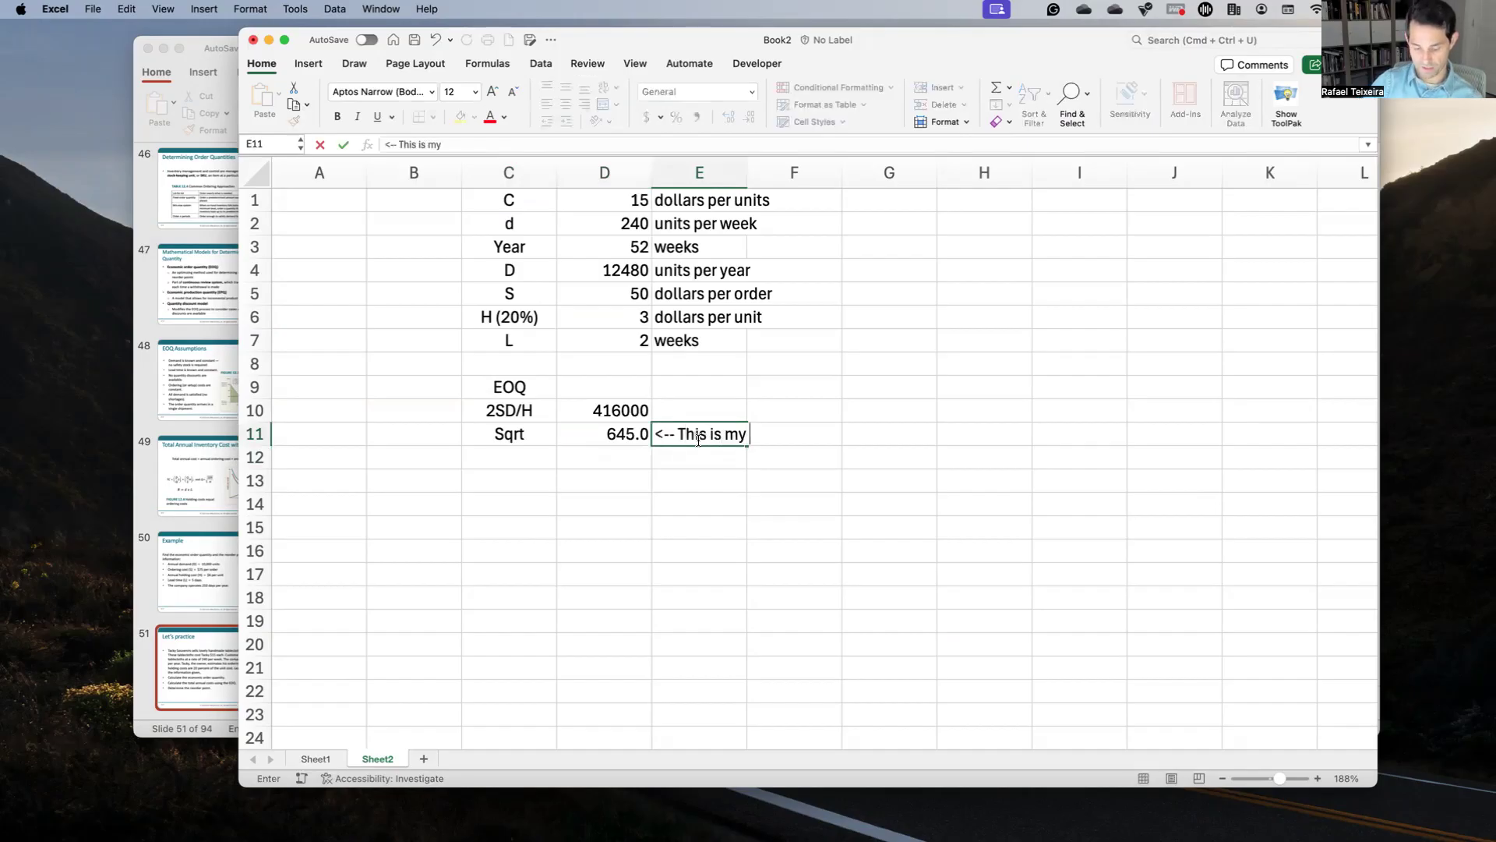
key(Return)
key(Return)
key(Left)
key(Left)
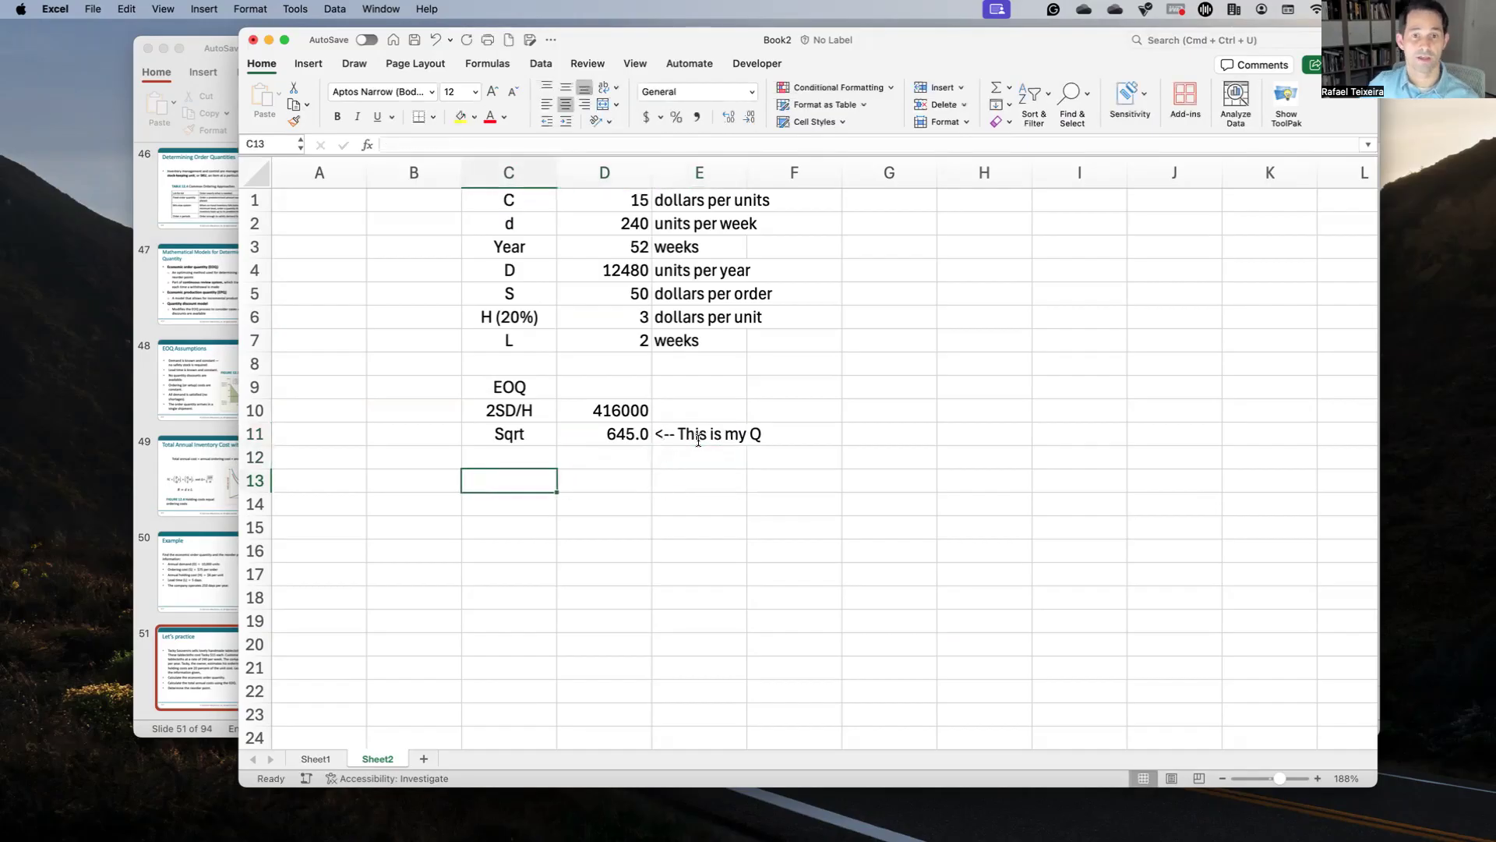
click(593, 441)
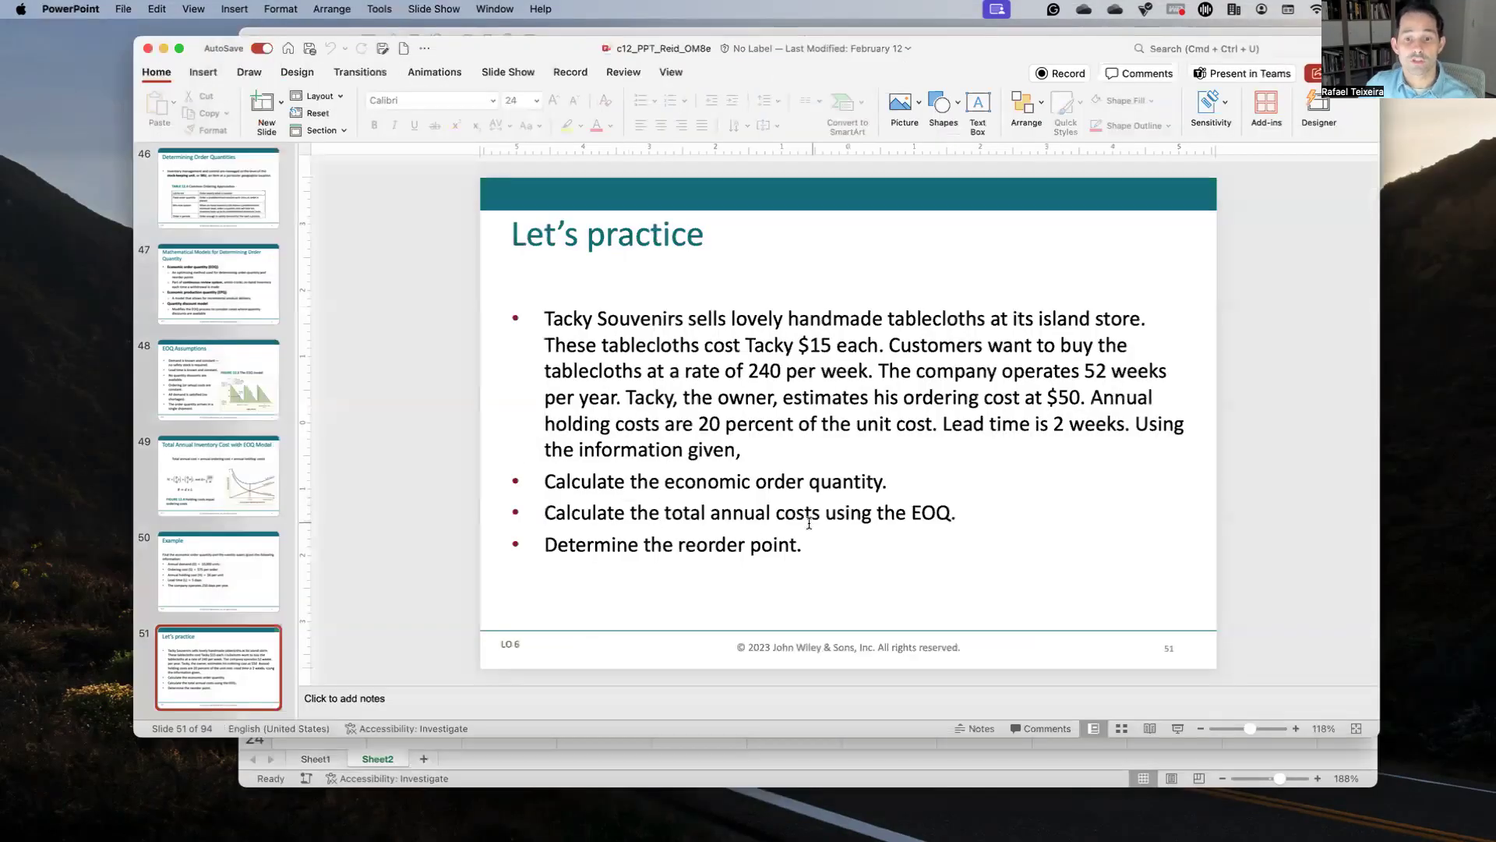
Step: Check the total annual inventory cost slide and add a 'Total order cost' heading
click(223, 486)
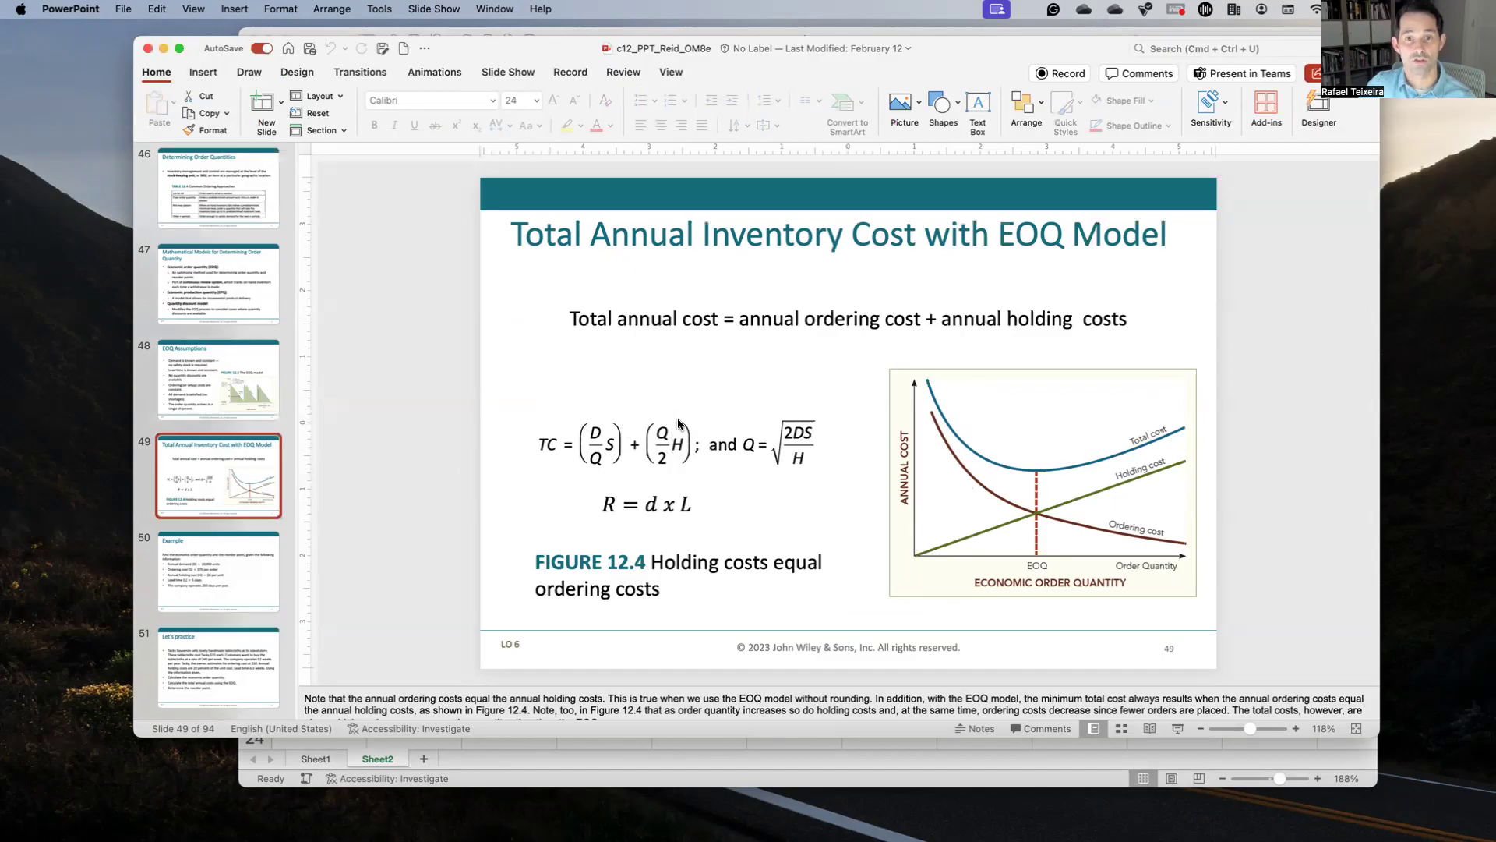
key(ctrl+Up)
click(894, 524)
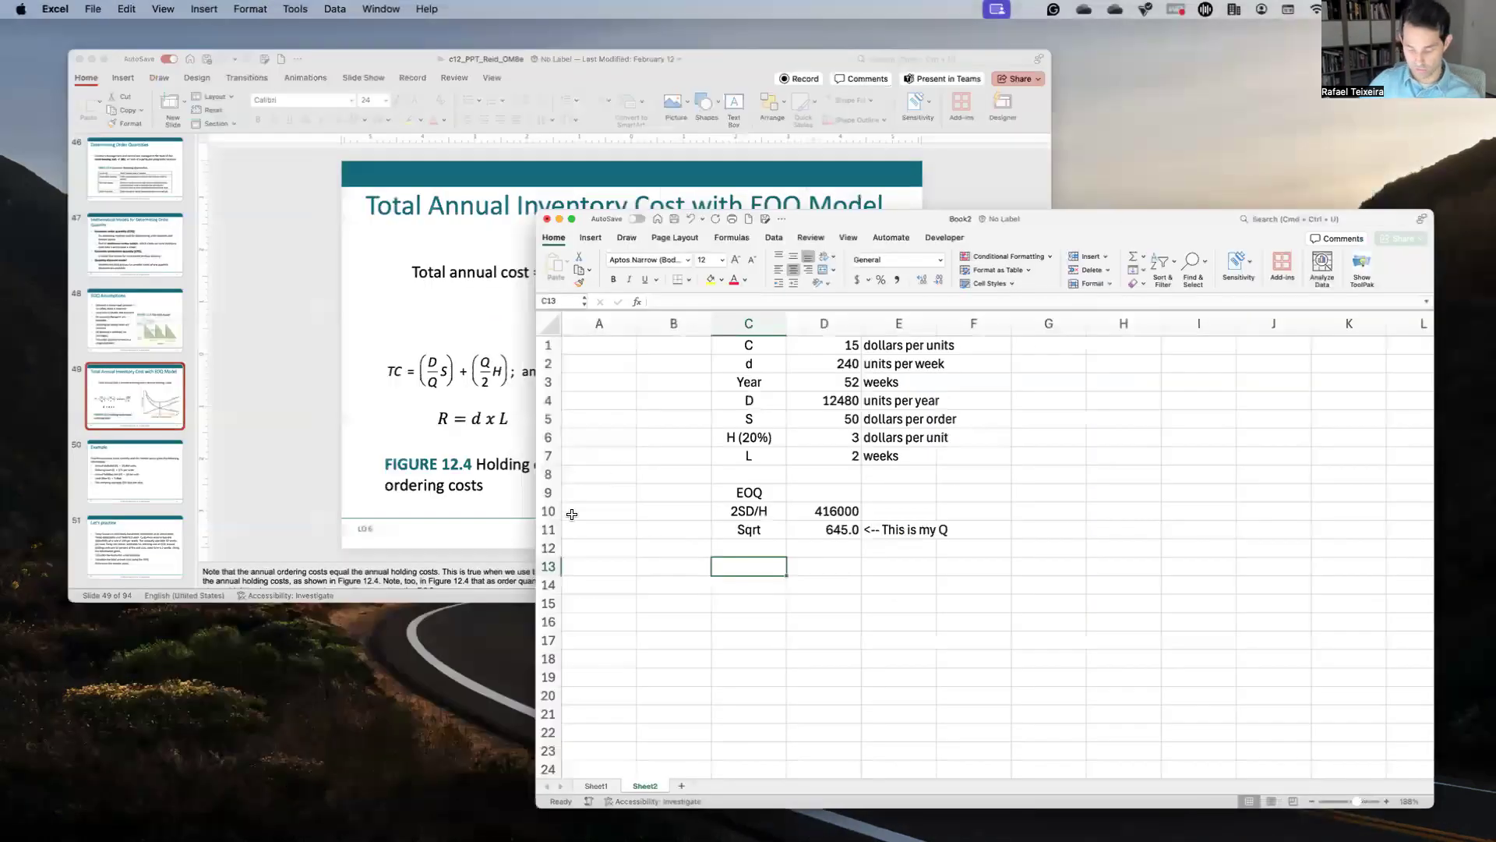
text(Total order )
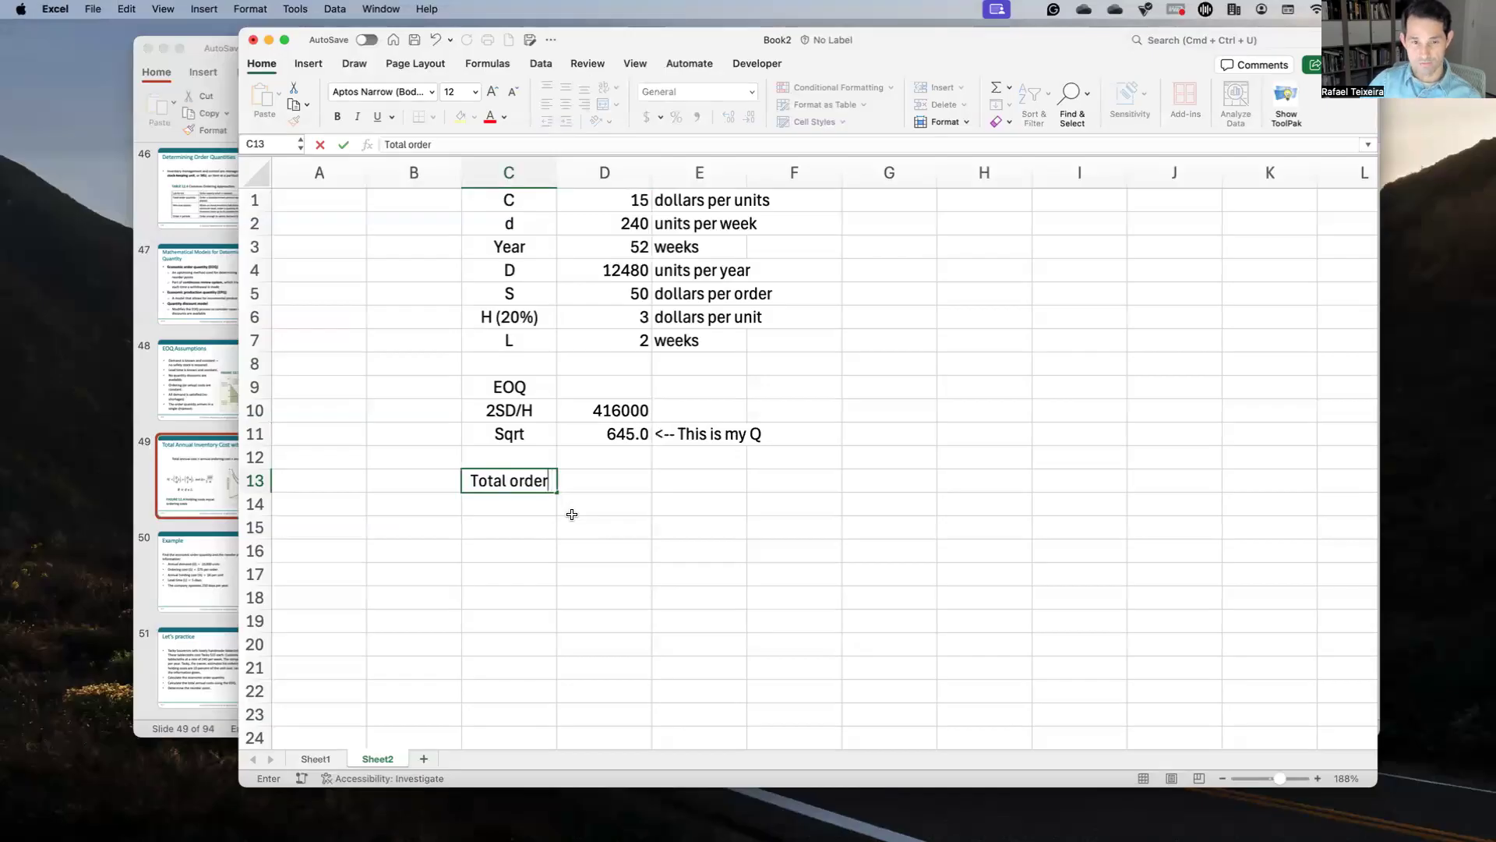
text(cost)
key(Return)
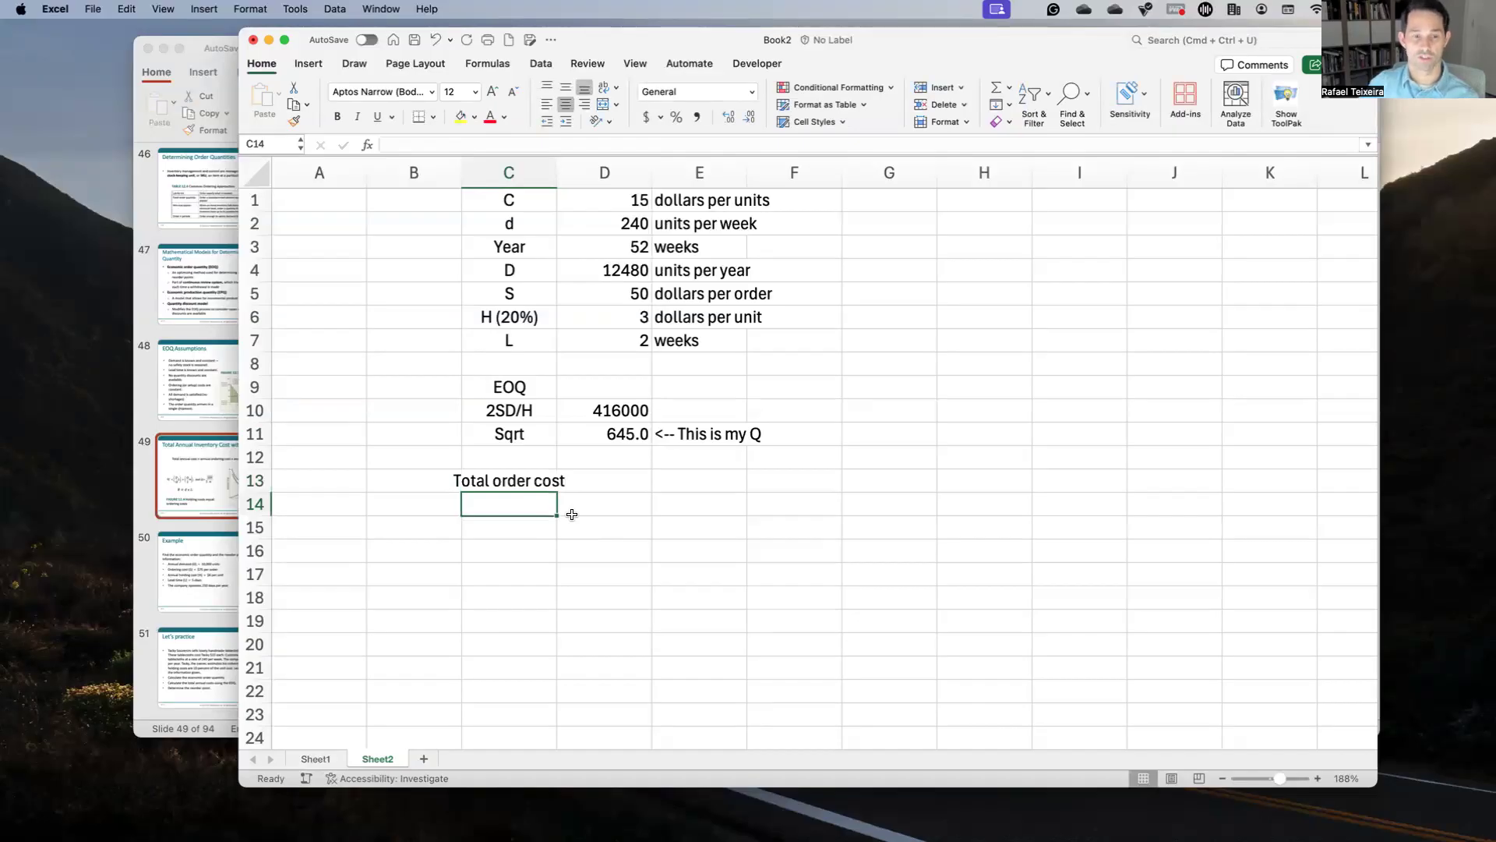
Step: Label cell C14 as D/Q*S using the cost formula slide
click(161, 458)
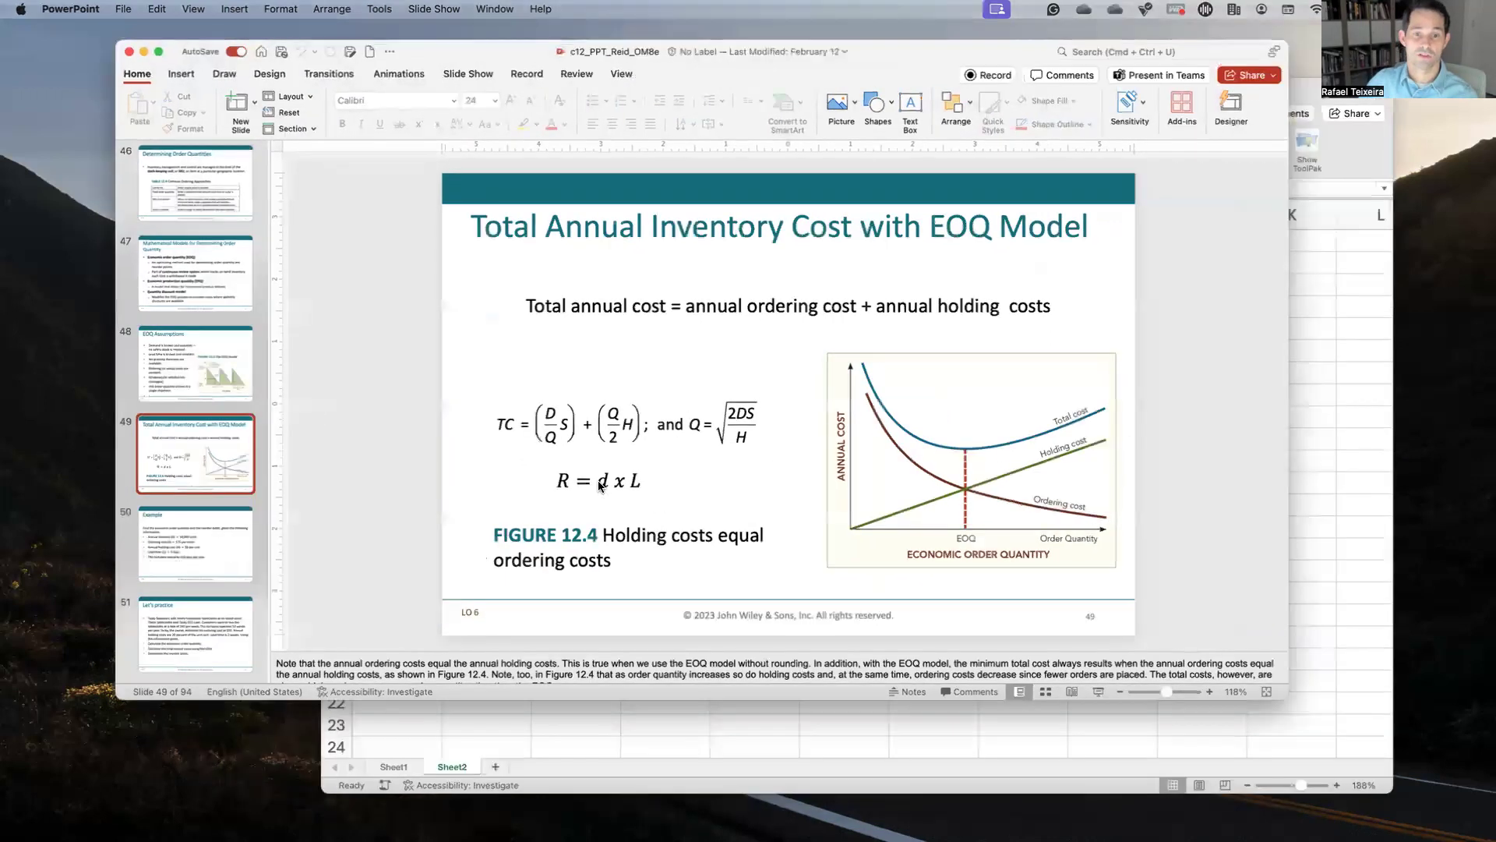
key(ctrl+Up)
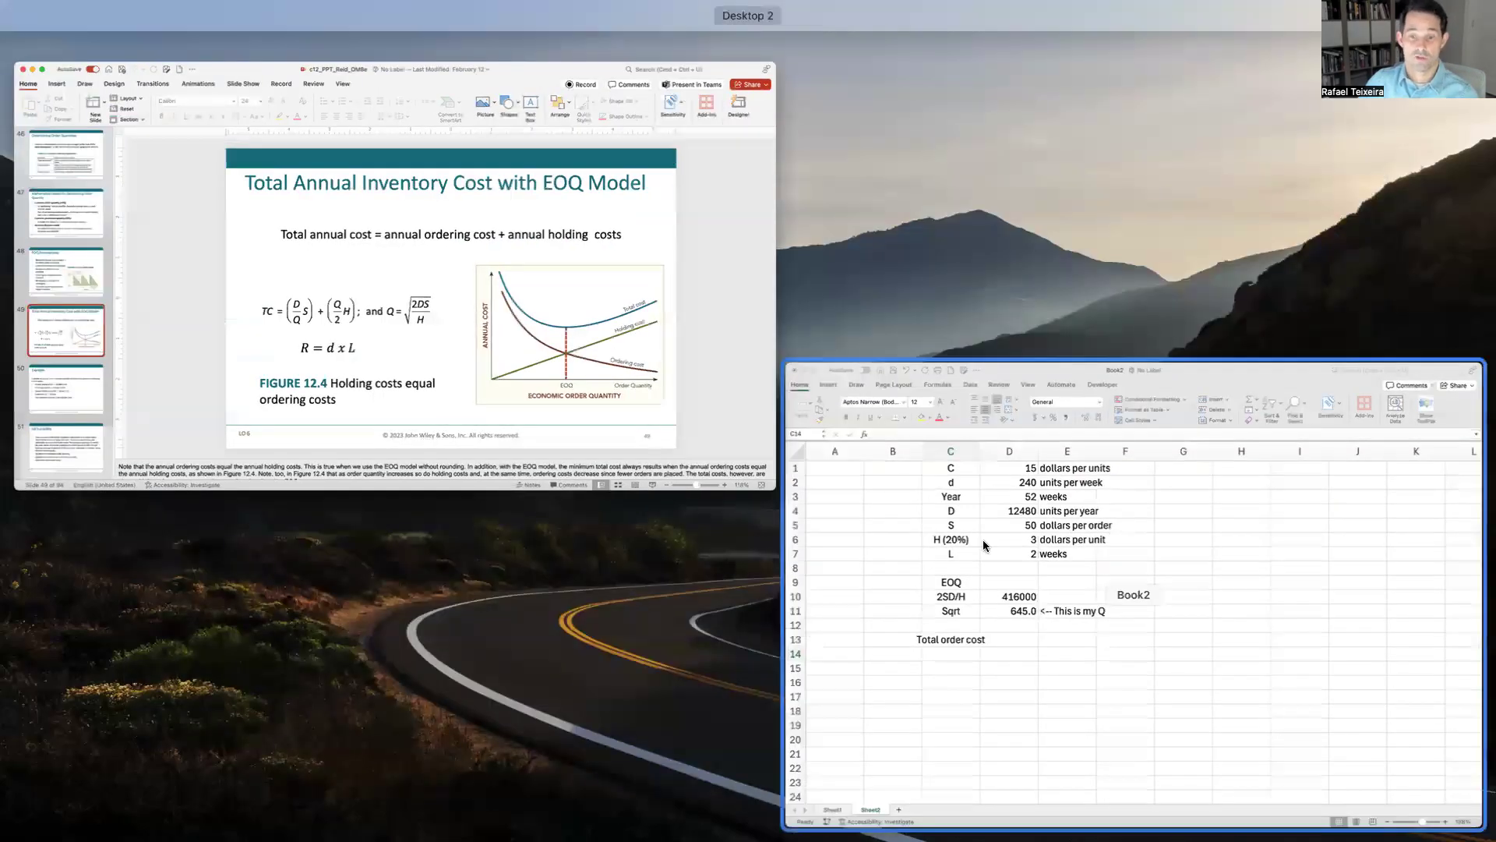
click(741, 588)
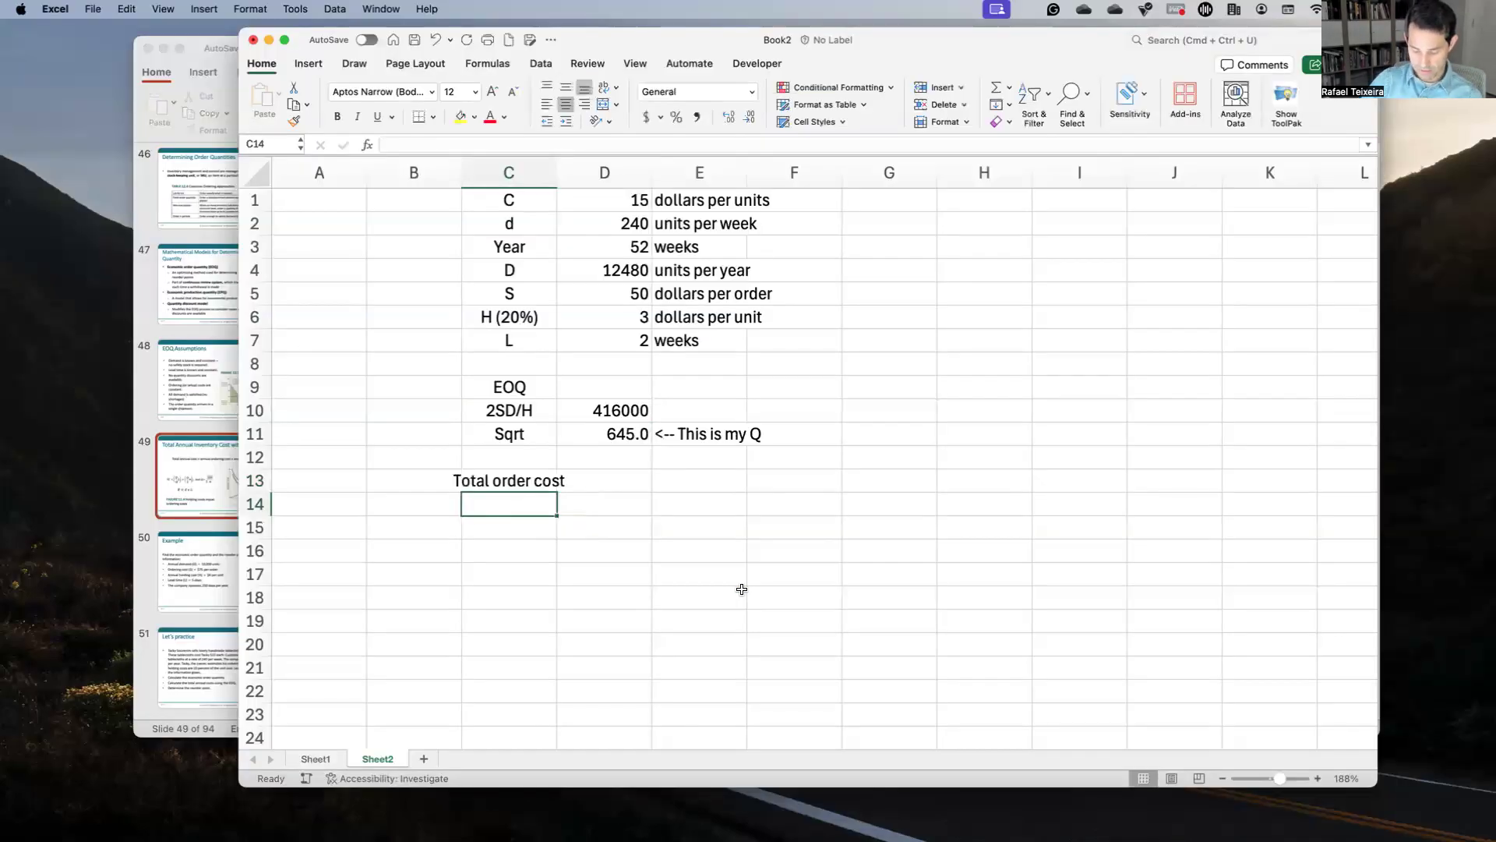
text(Q)
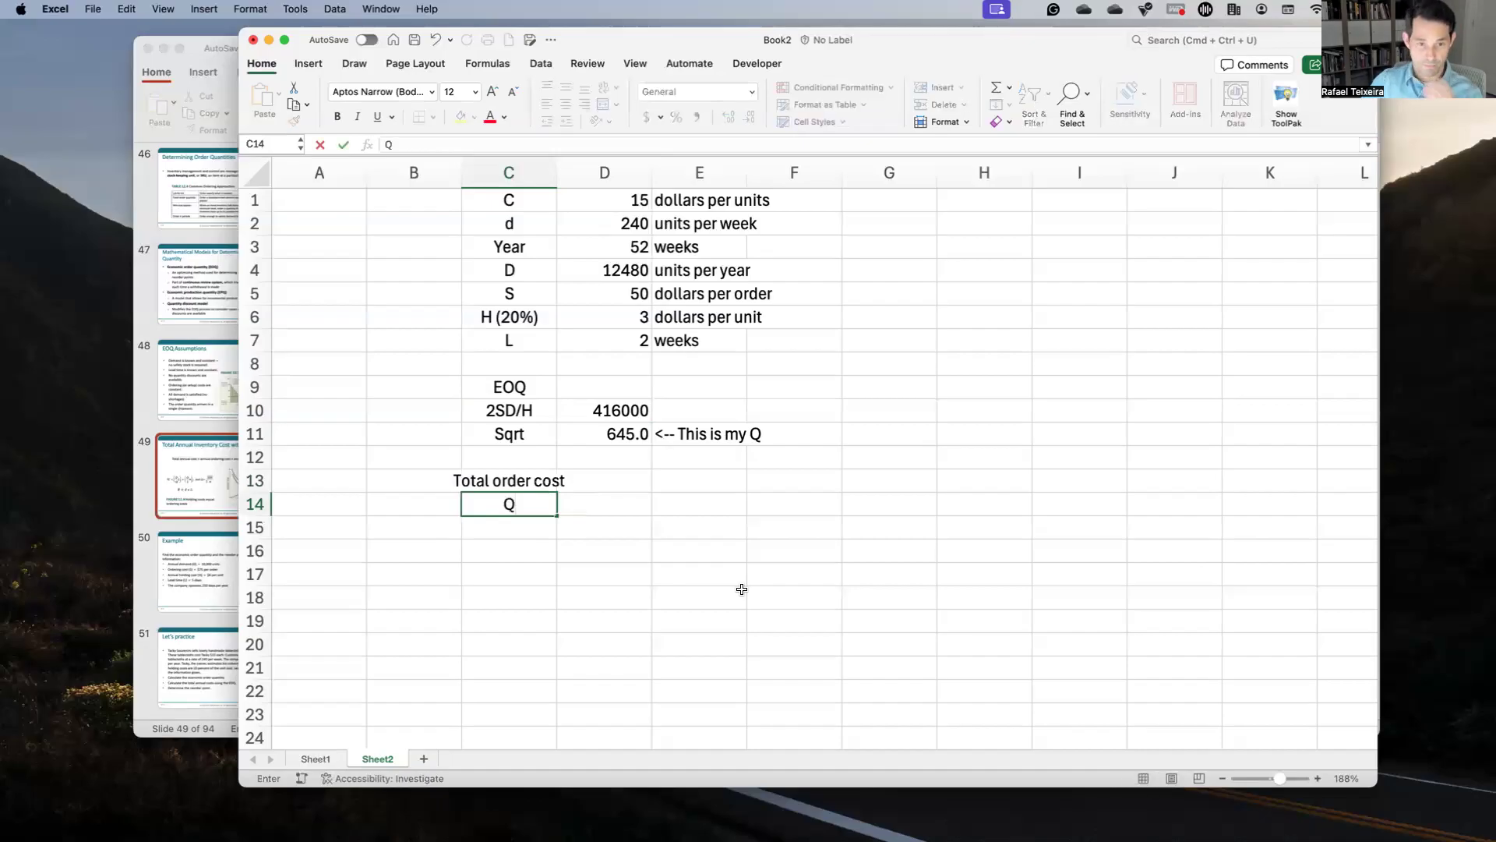
key(ctrl+Up)
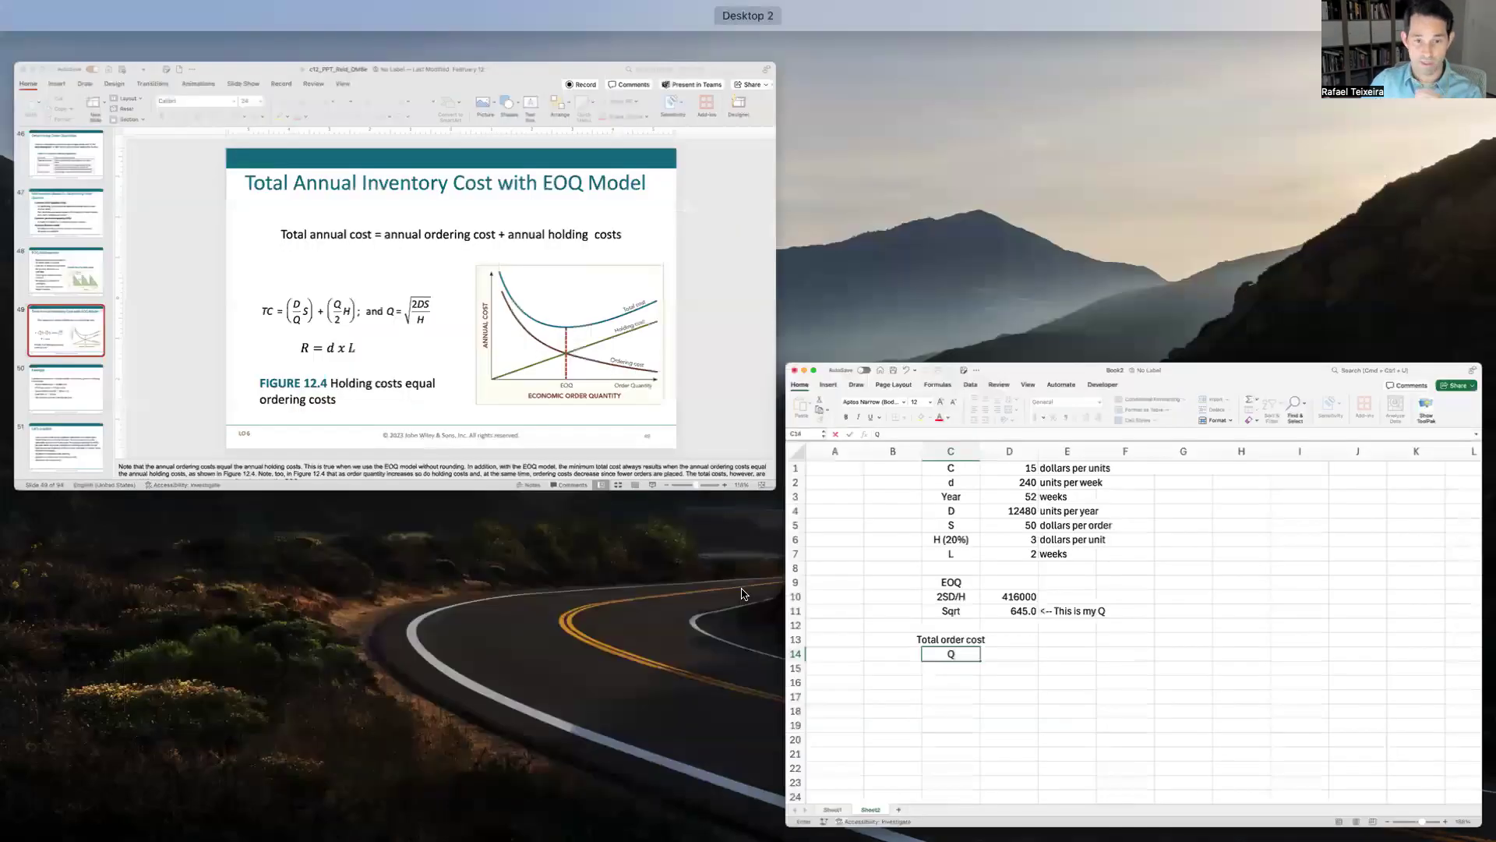
click(741, 594)
key(BackSpace)
text(D/)
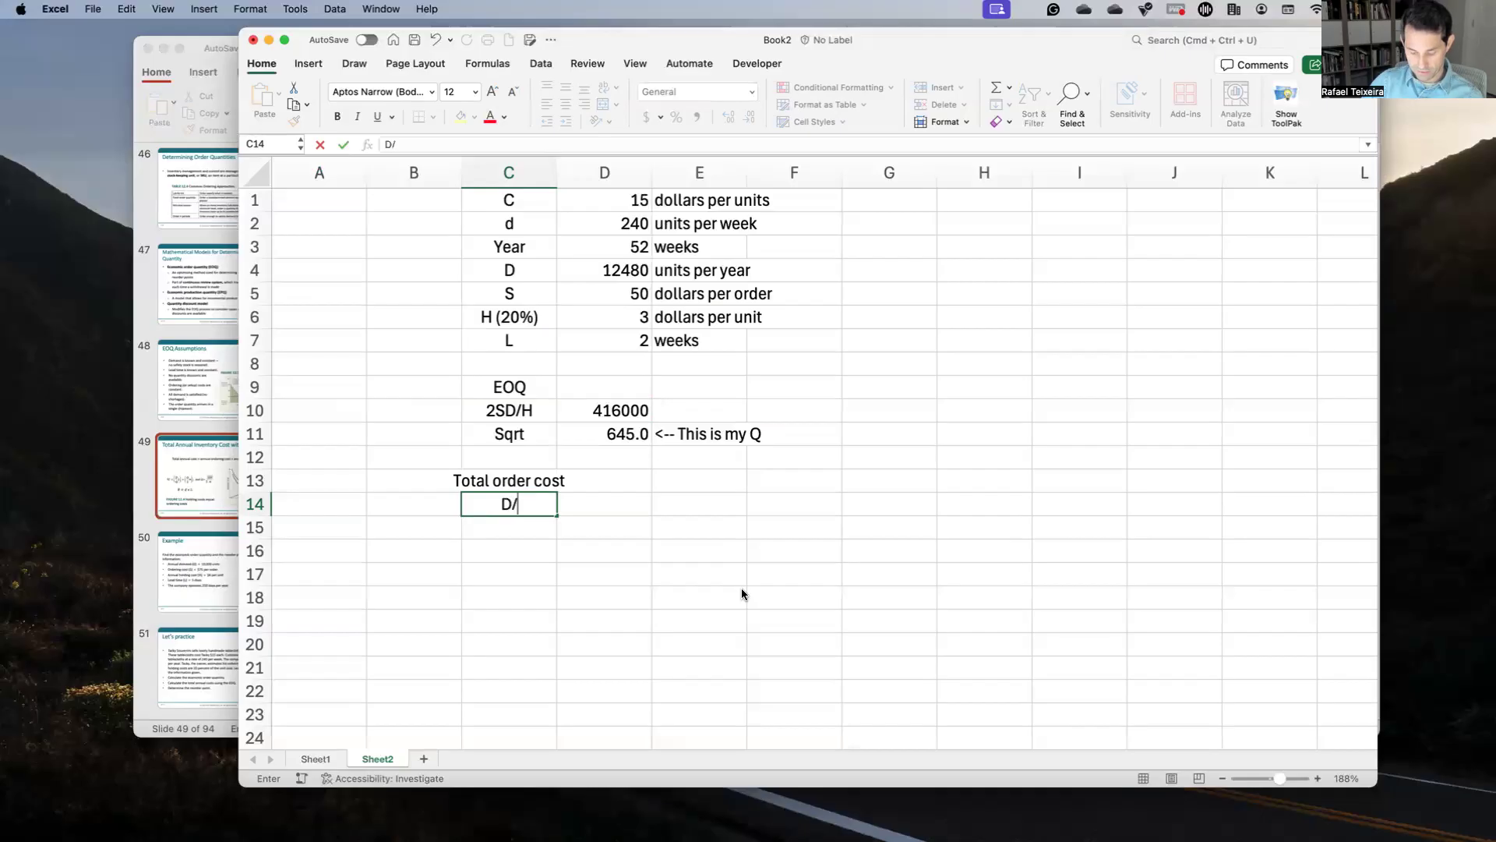
text(Q)
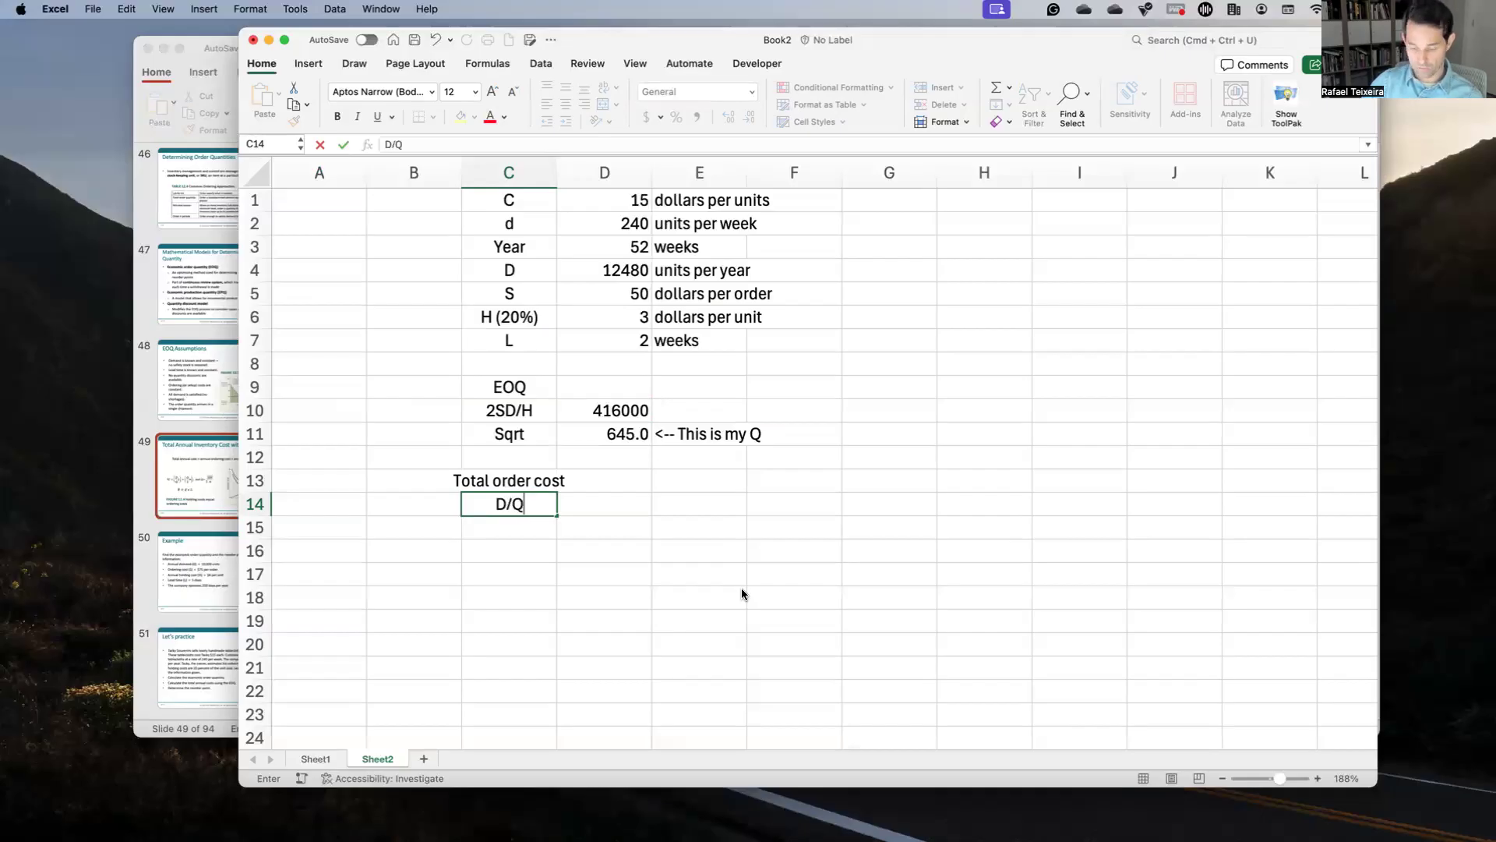
text(*S)
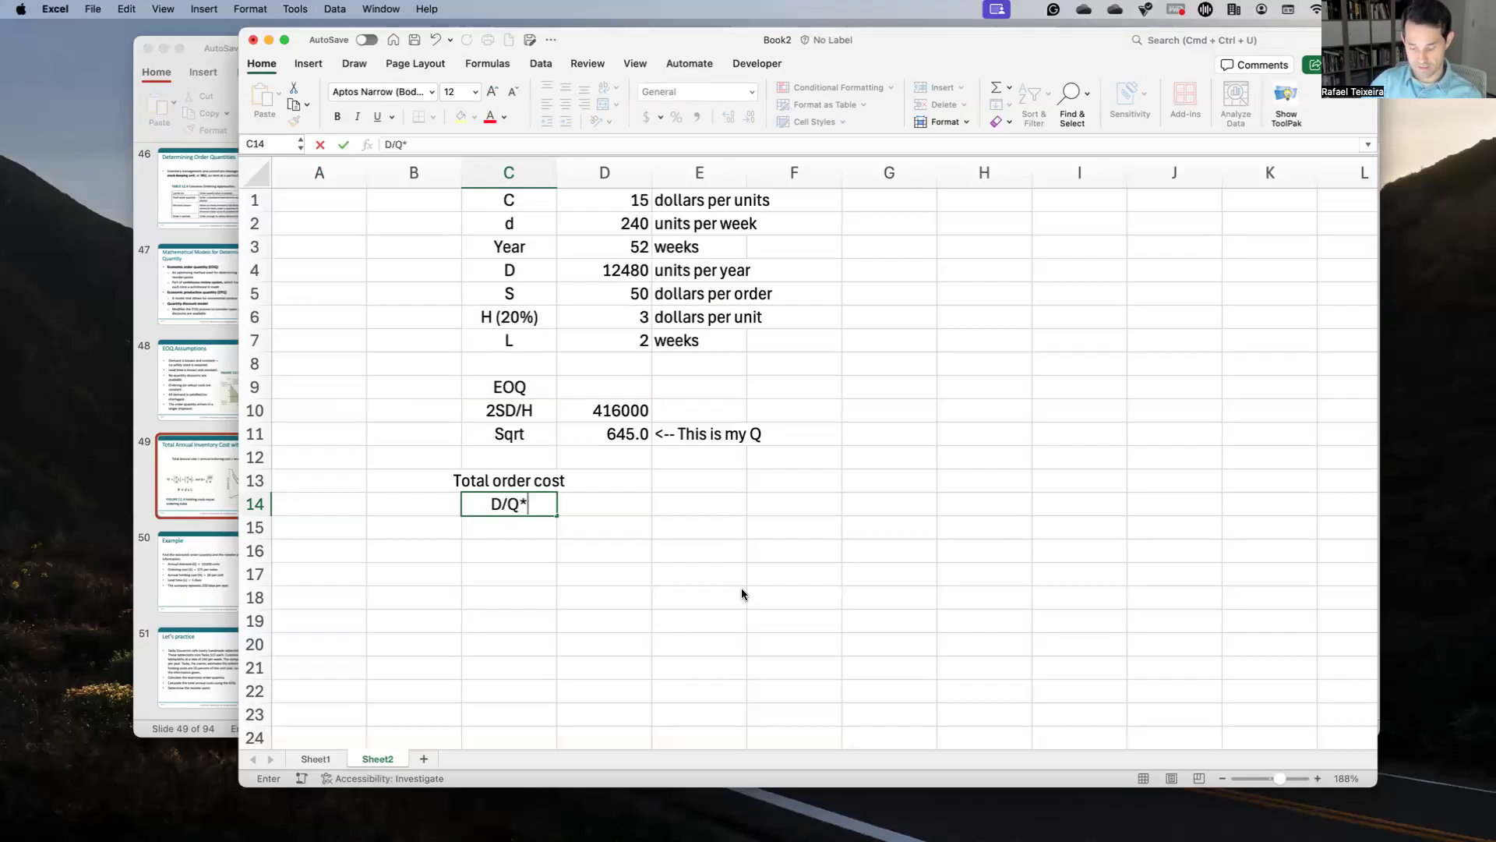
key(Return)
key(Up)
key(Right)
Step: Enter =(D4/D11)*D5 in D14 for the annual ordering cost, 967.47093
text(=()
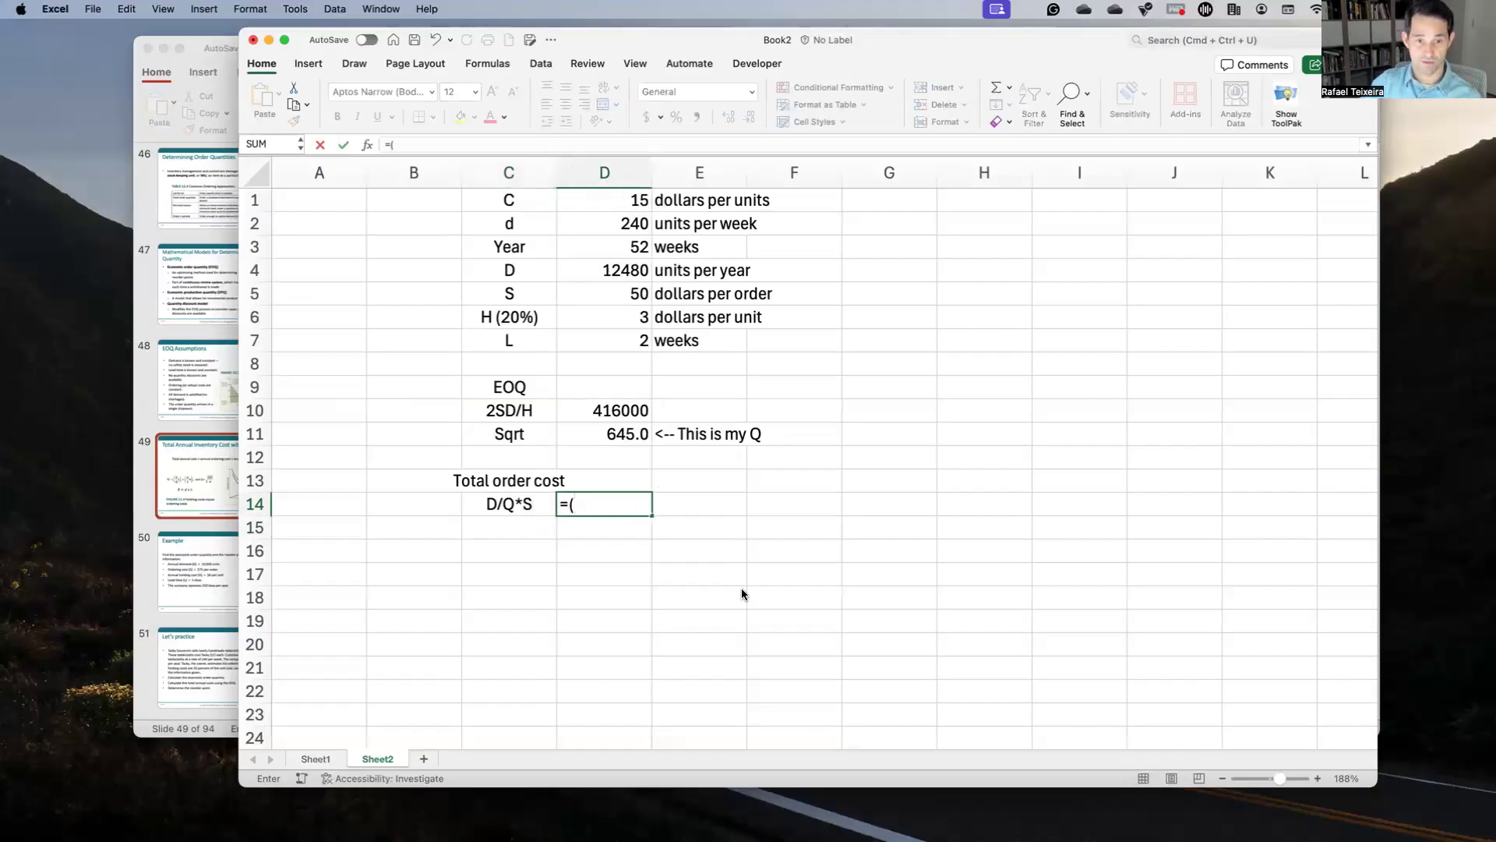
click(635, 279)
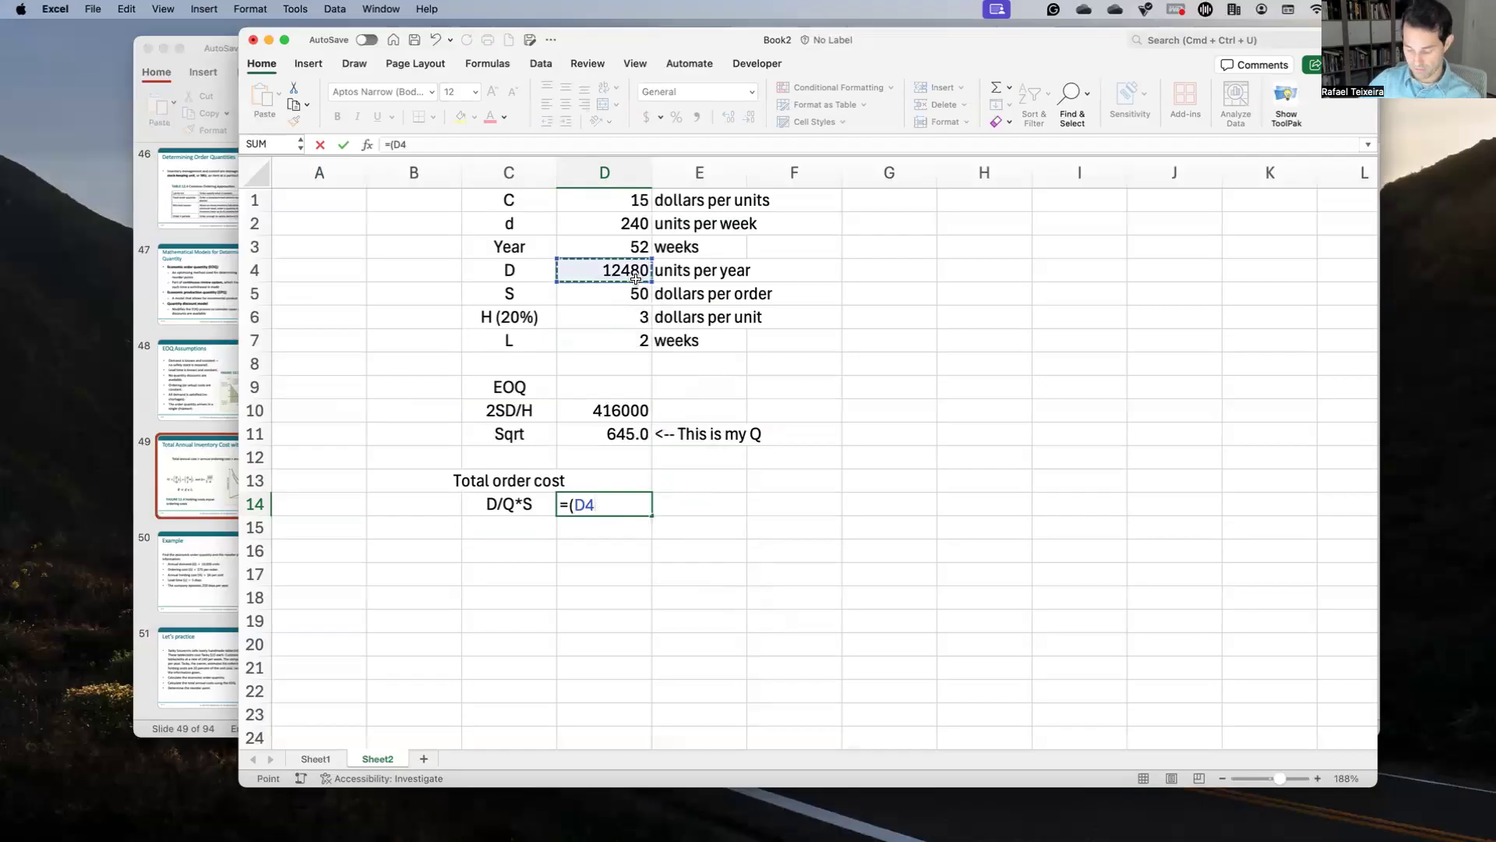
text(/)
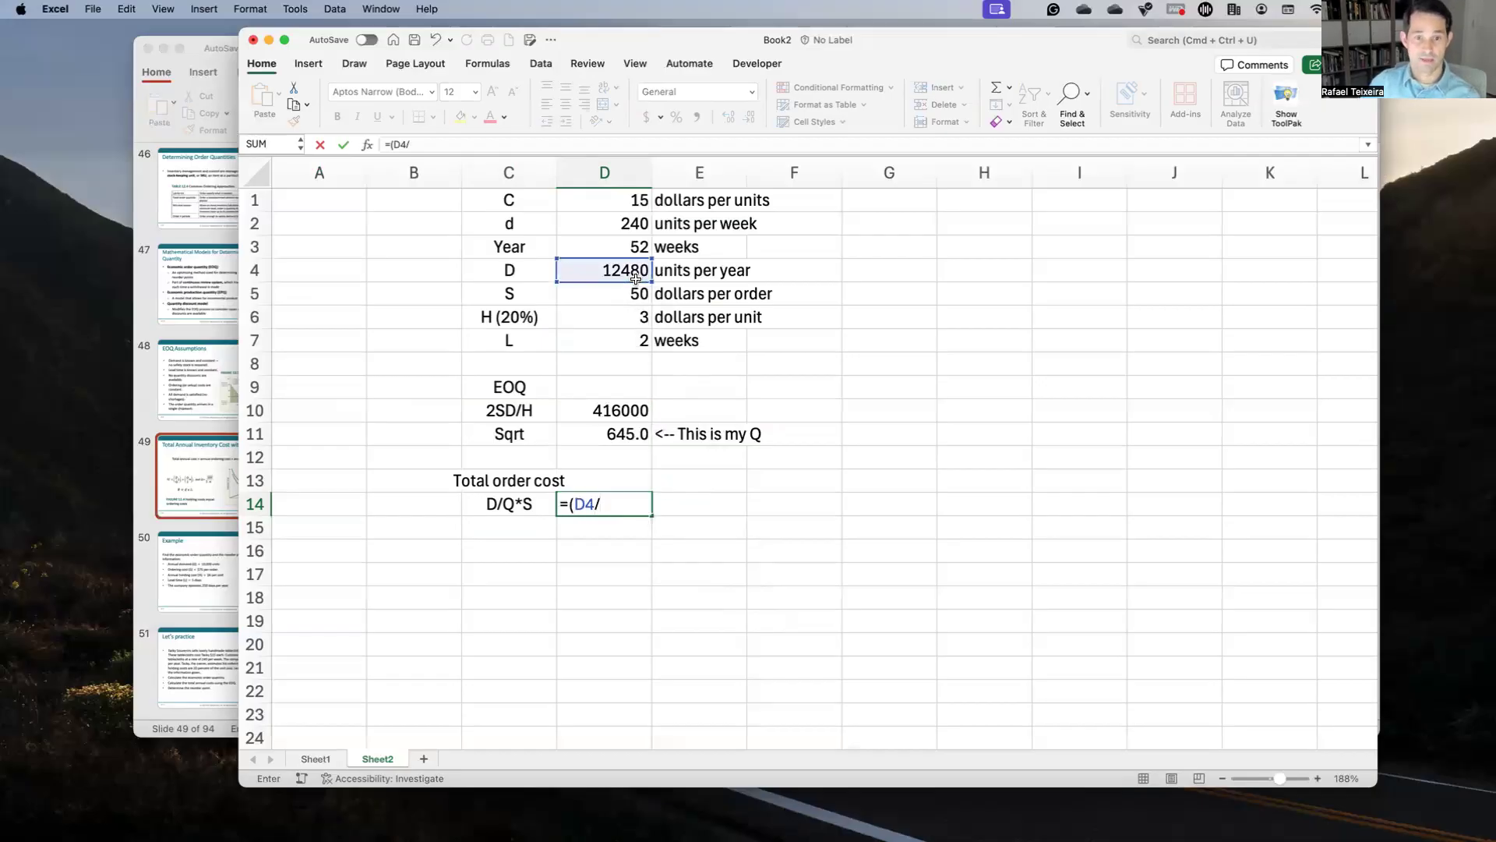
click(632, 430)
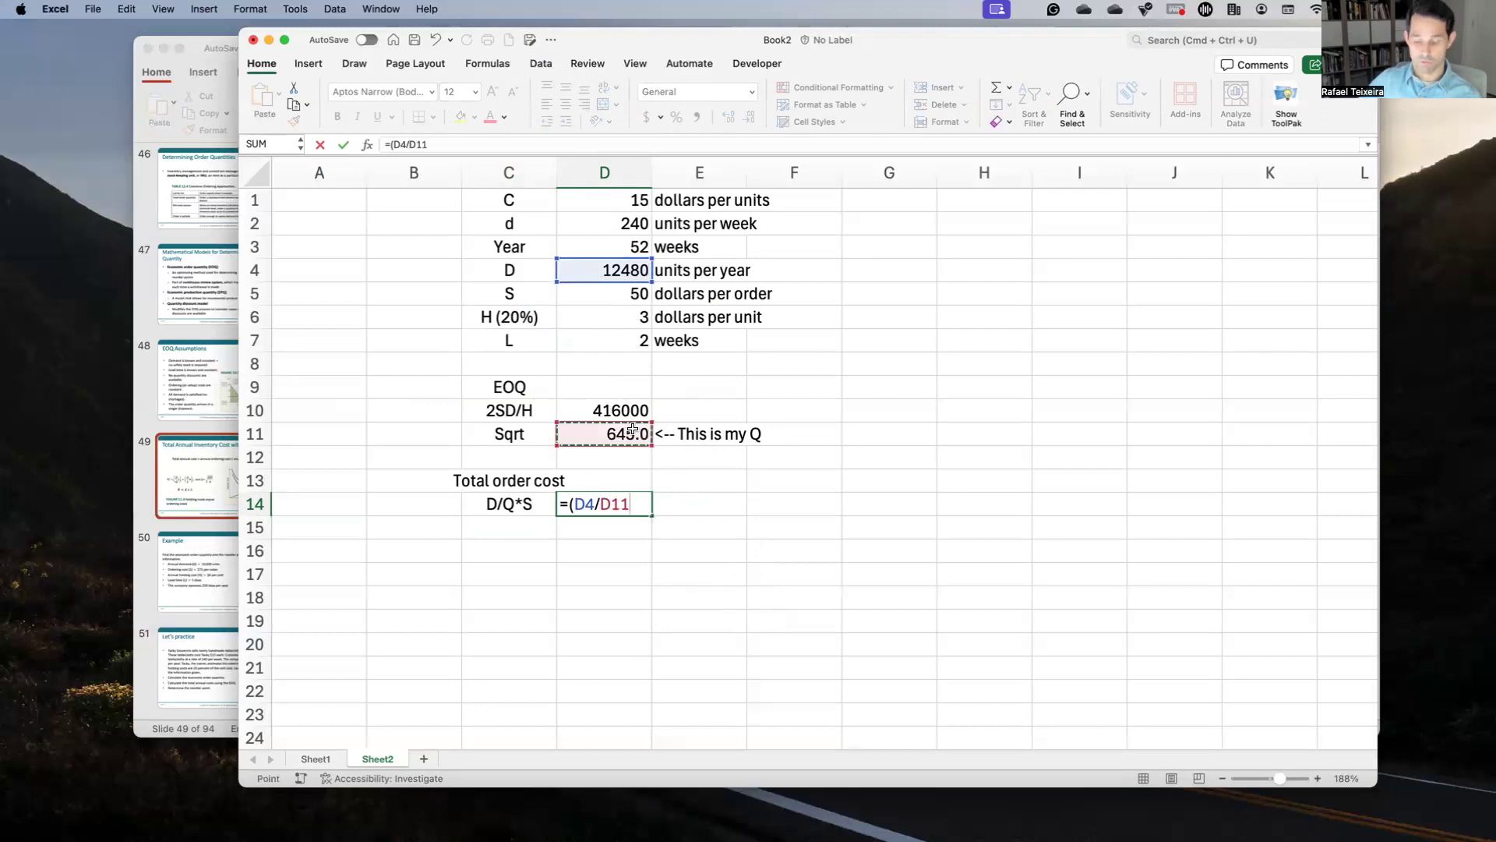
text()*)
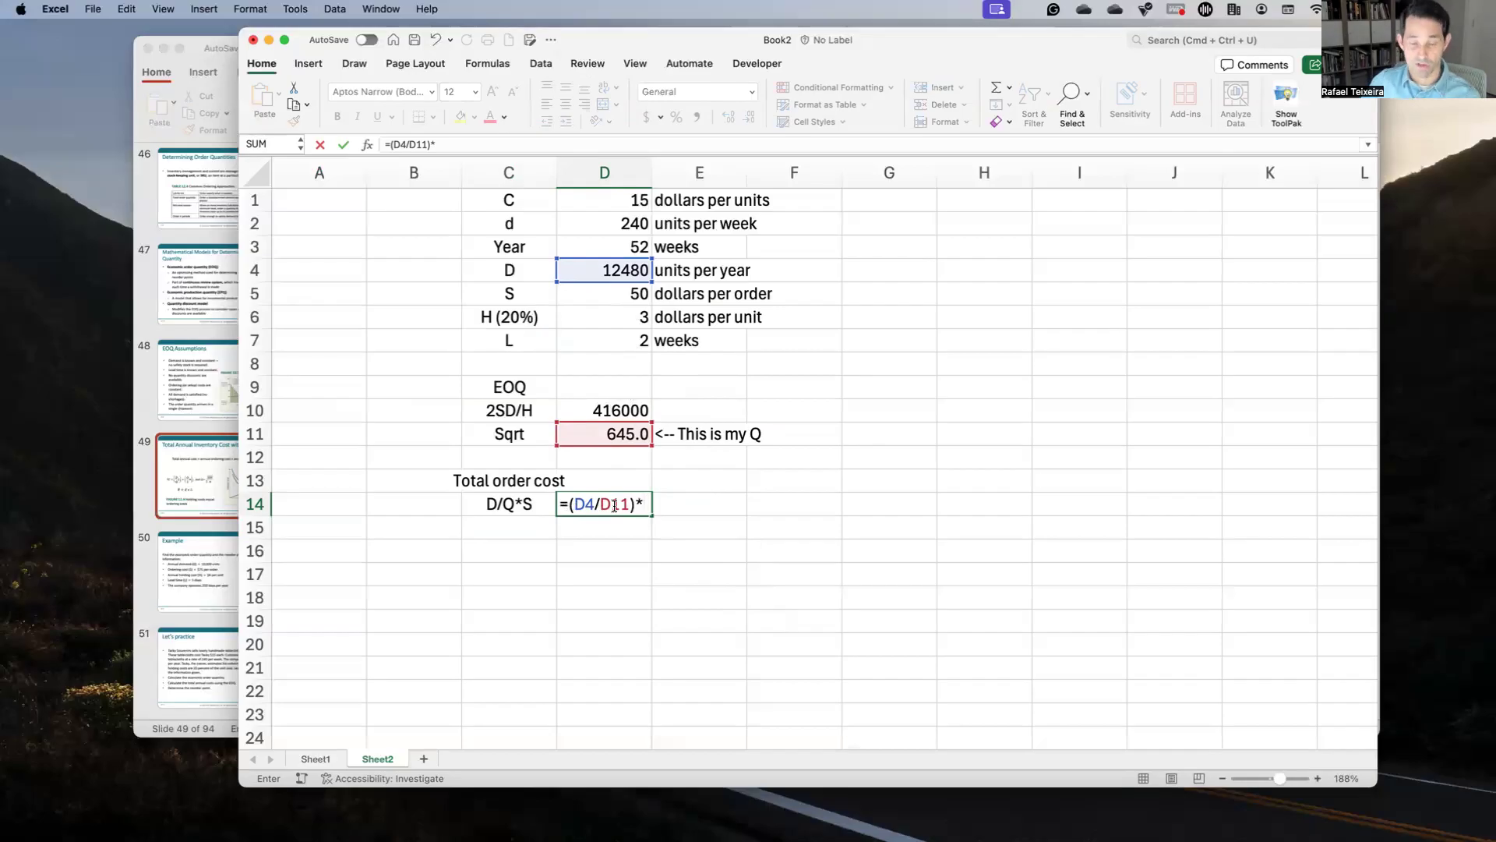
click(600, 302)
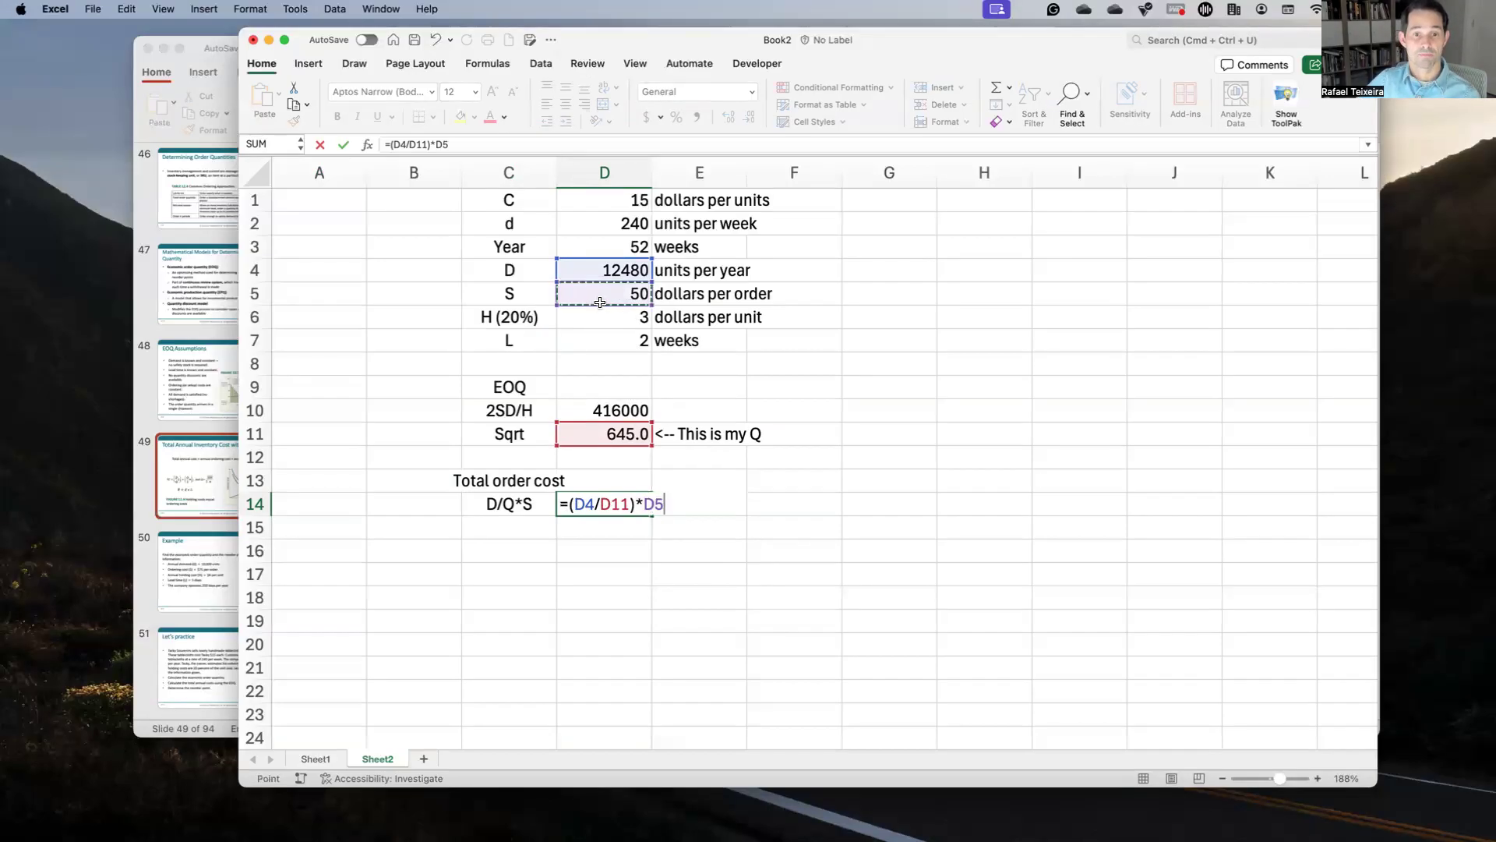
key(Return)
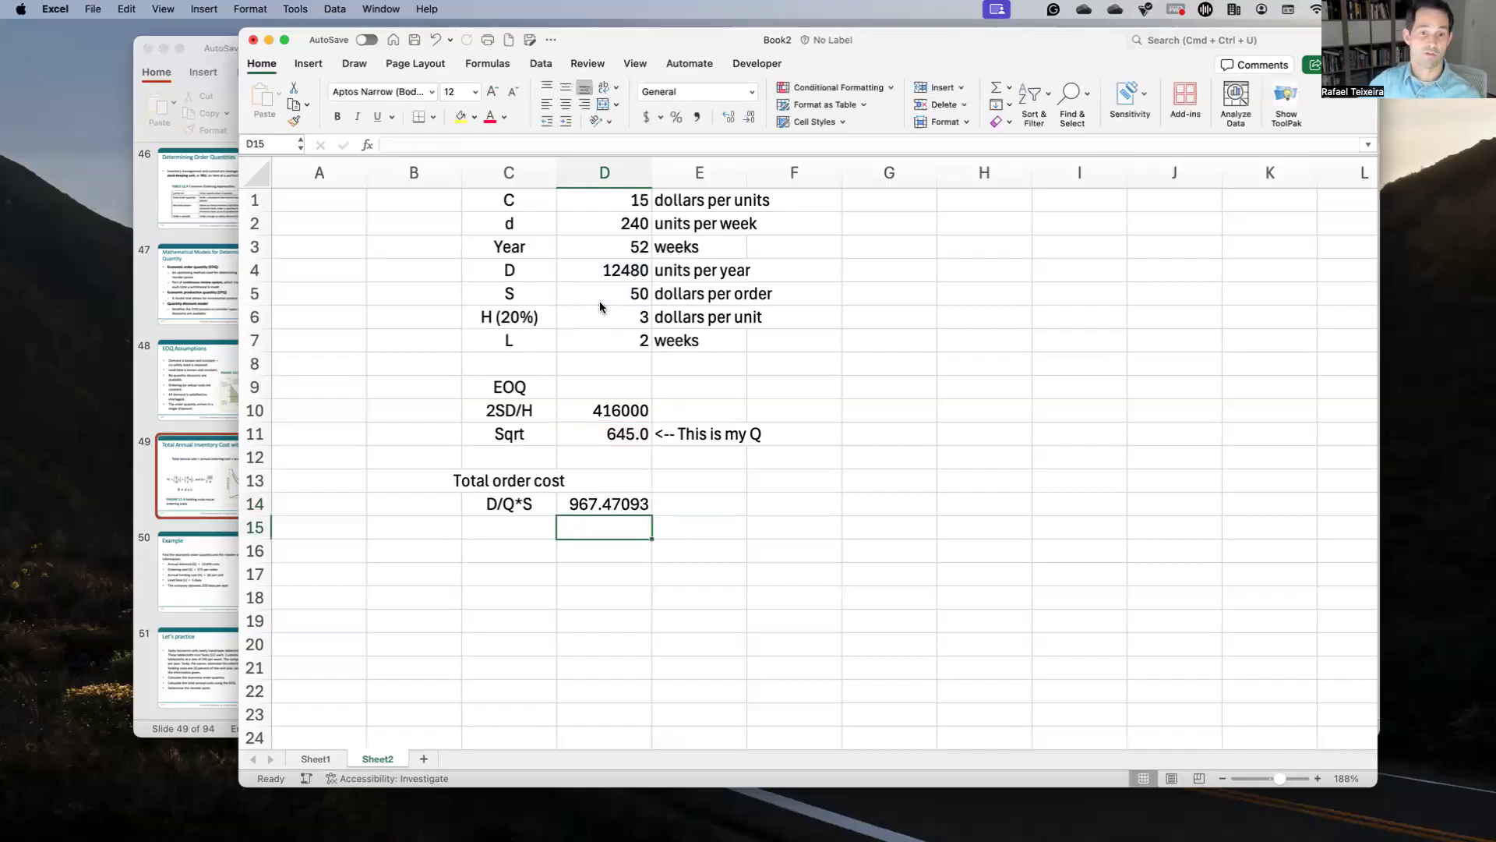
key(Up)
key(Right)
Step: Add the heading 'How many orders in a year' in F13
key(Down)
key(Left)
key(Left)
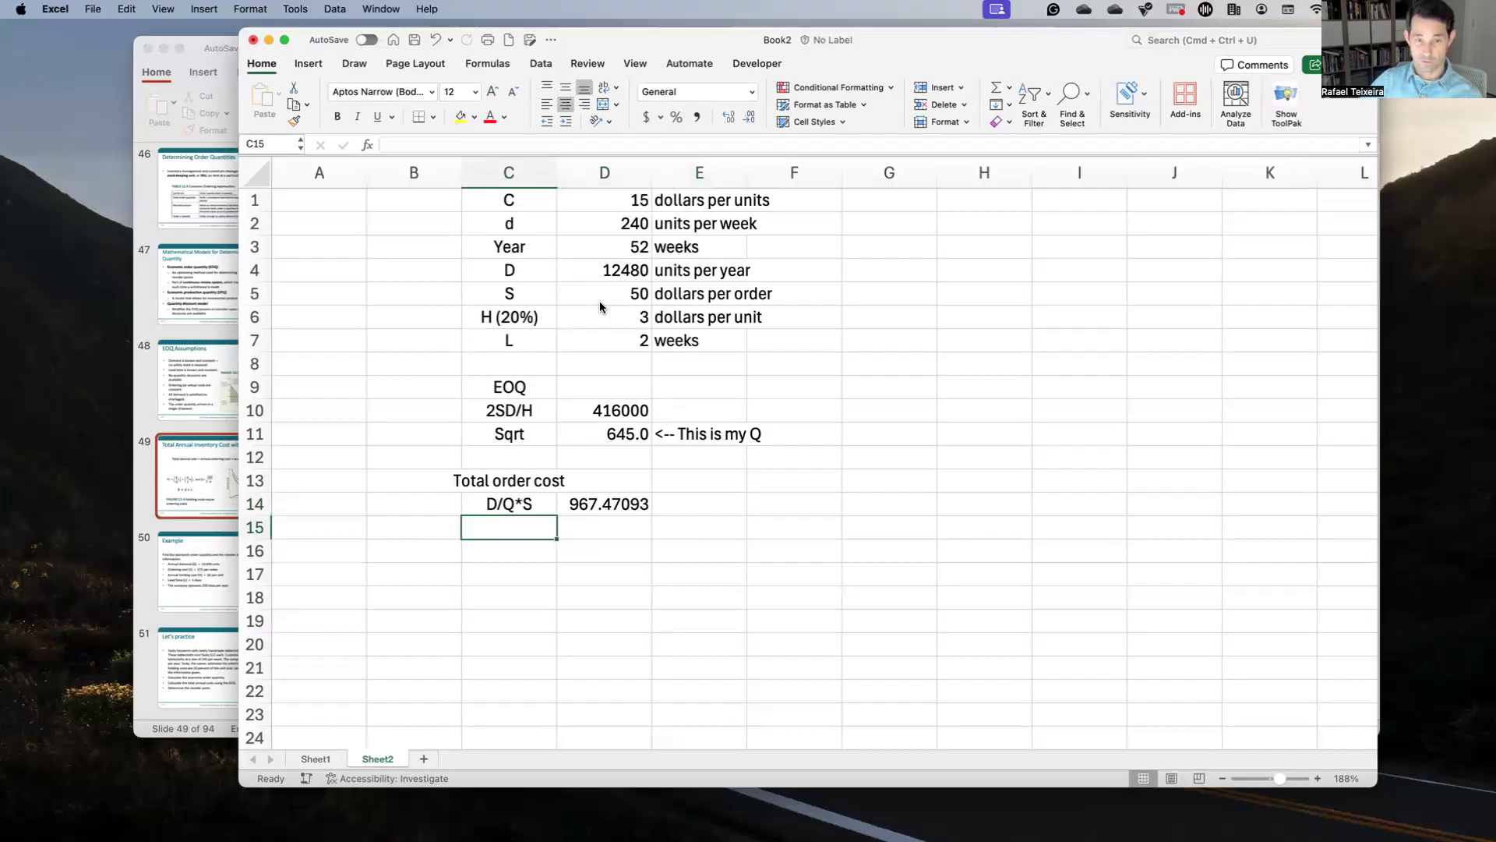
key(Up)
key(Right)
key(Right)
key(Right)
key(Up)
text(How m)
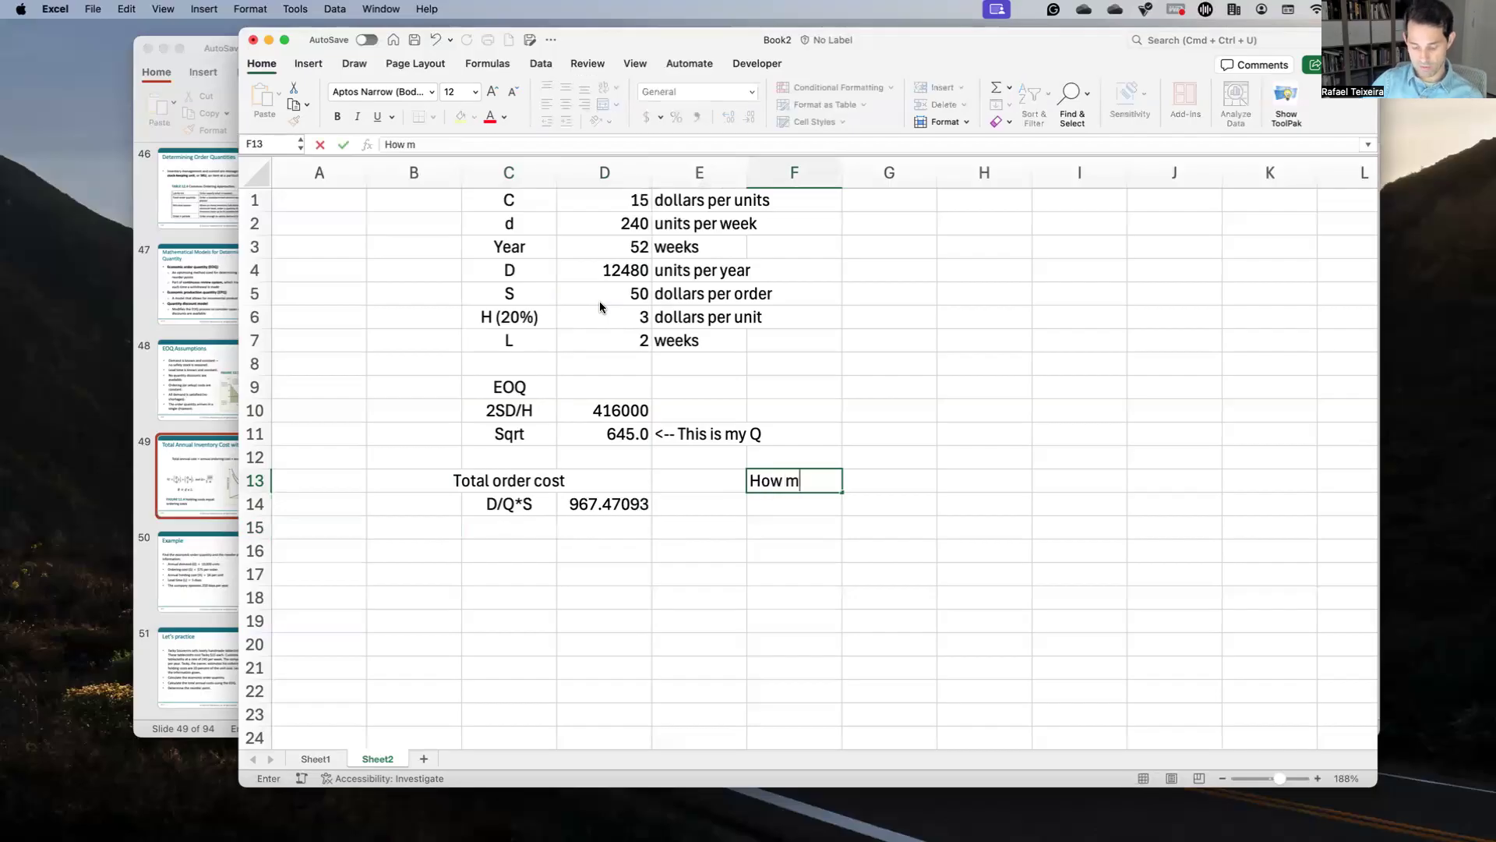
text(any order in a year)
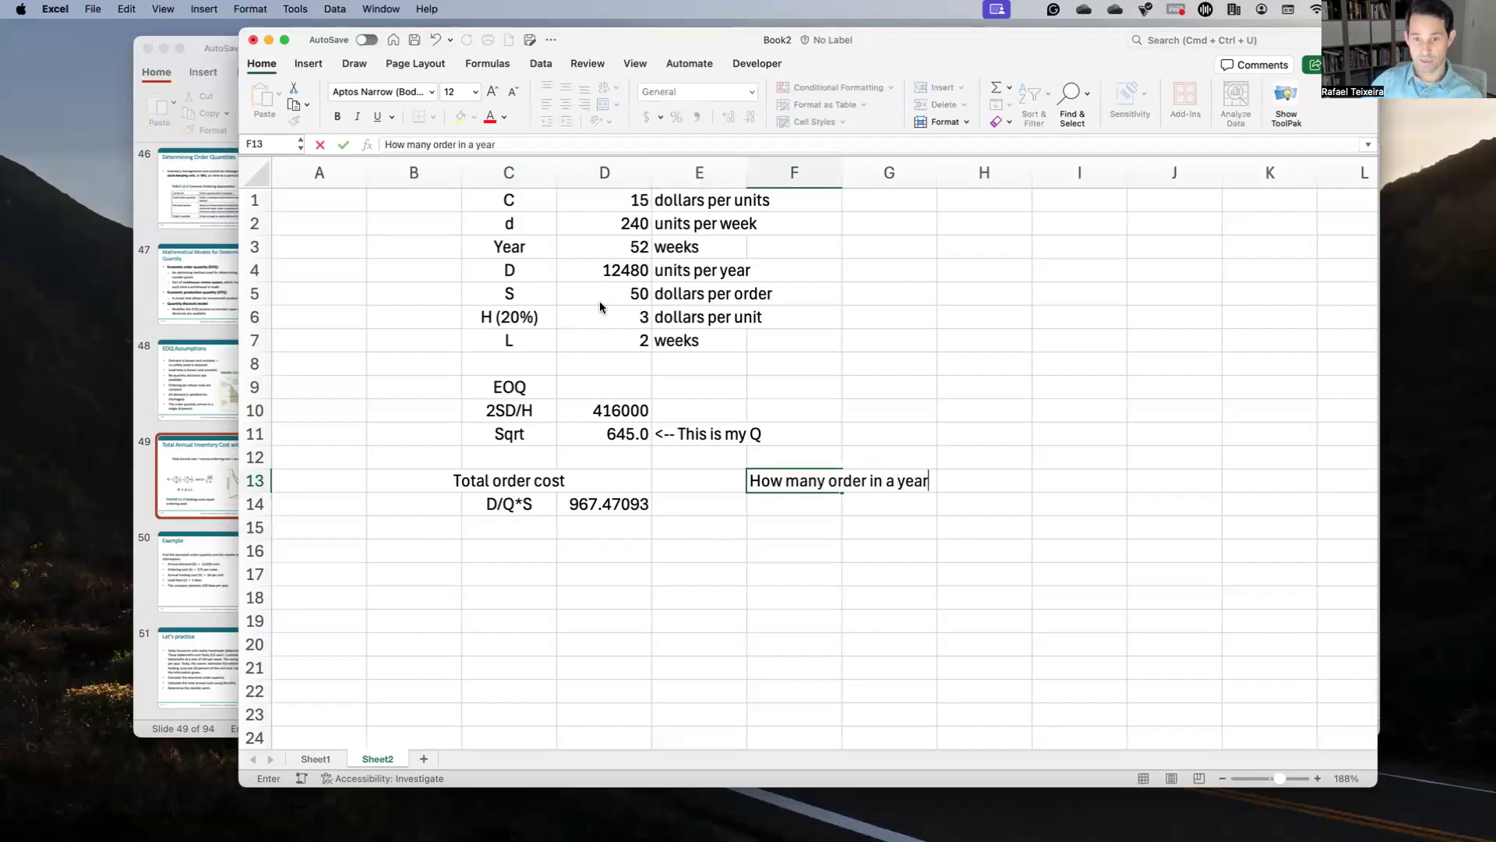
key(Return)
key(Up)
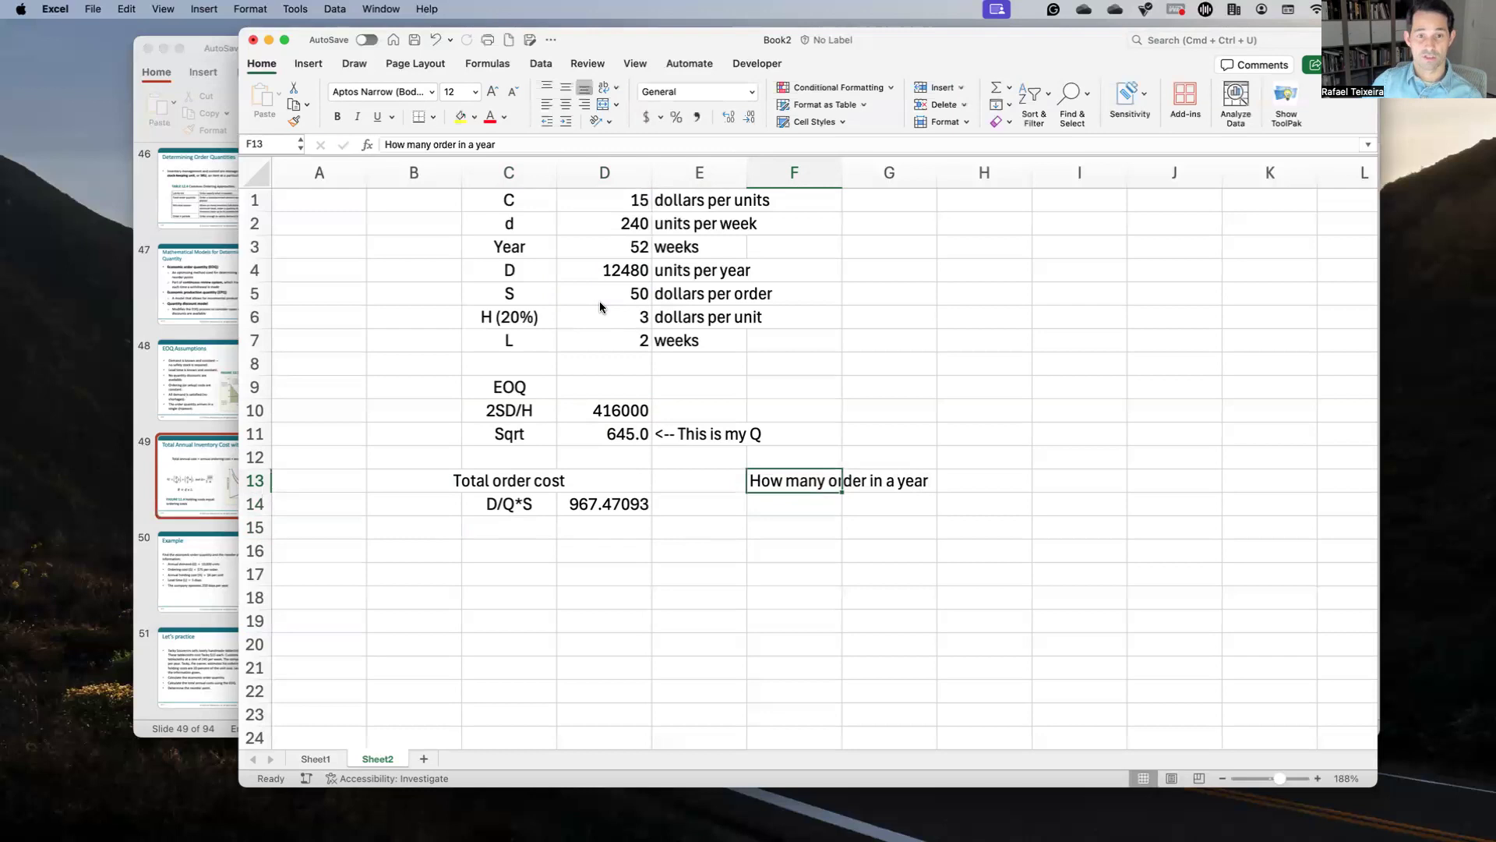
click(456, 146)
text(s)
key(Return)
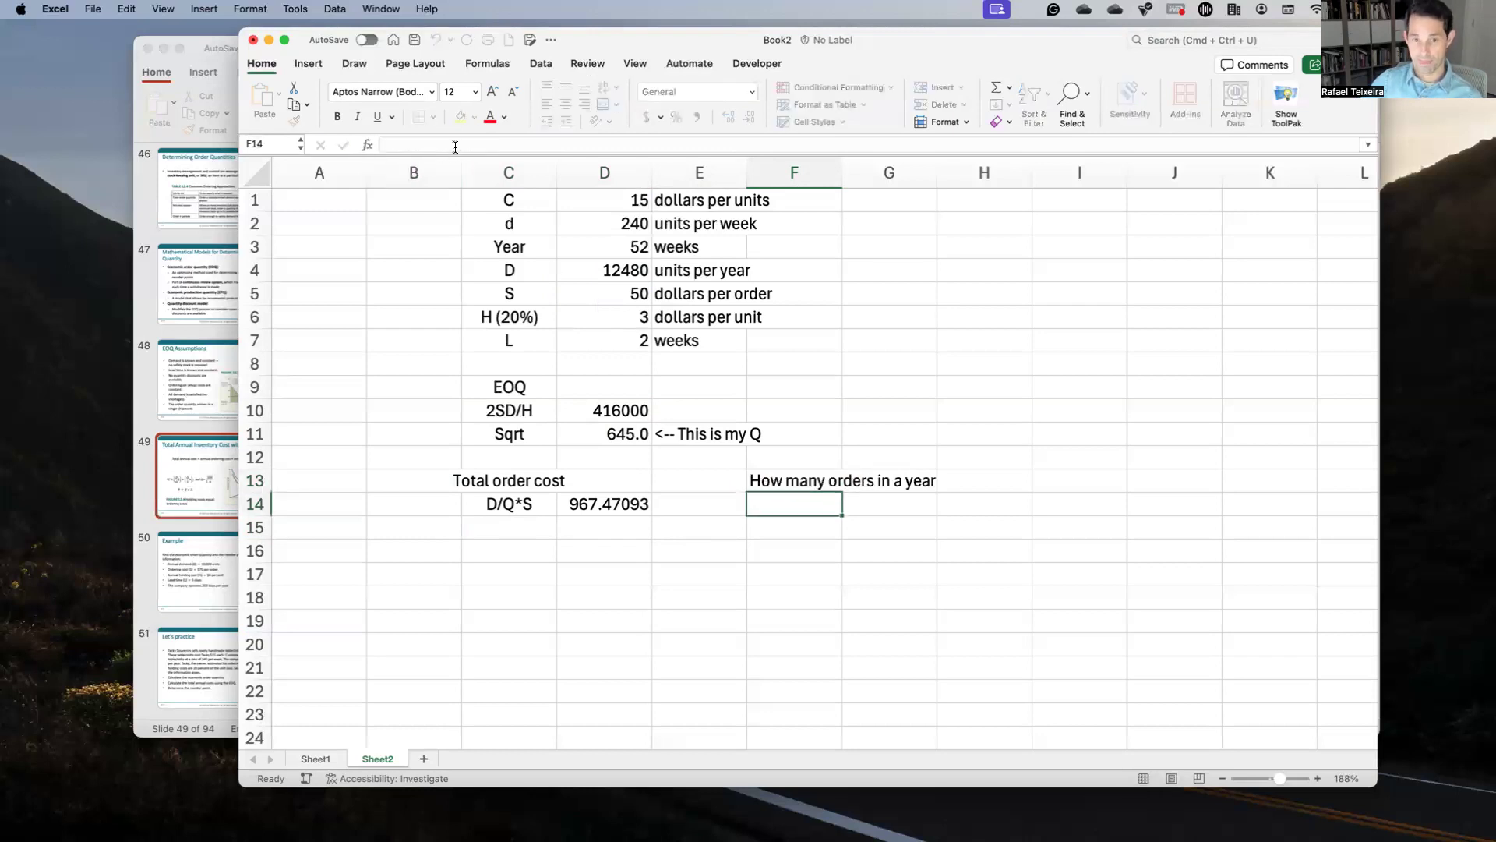
Step: Enter =D4/D11 in F14 and reduce its decimals to show 19.35
text(=)
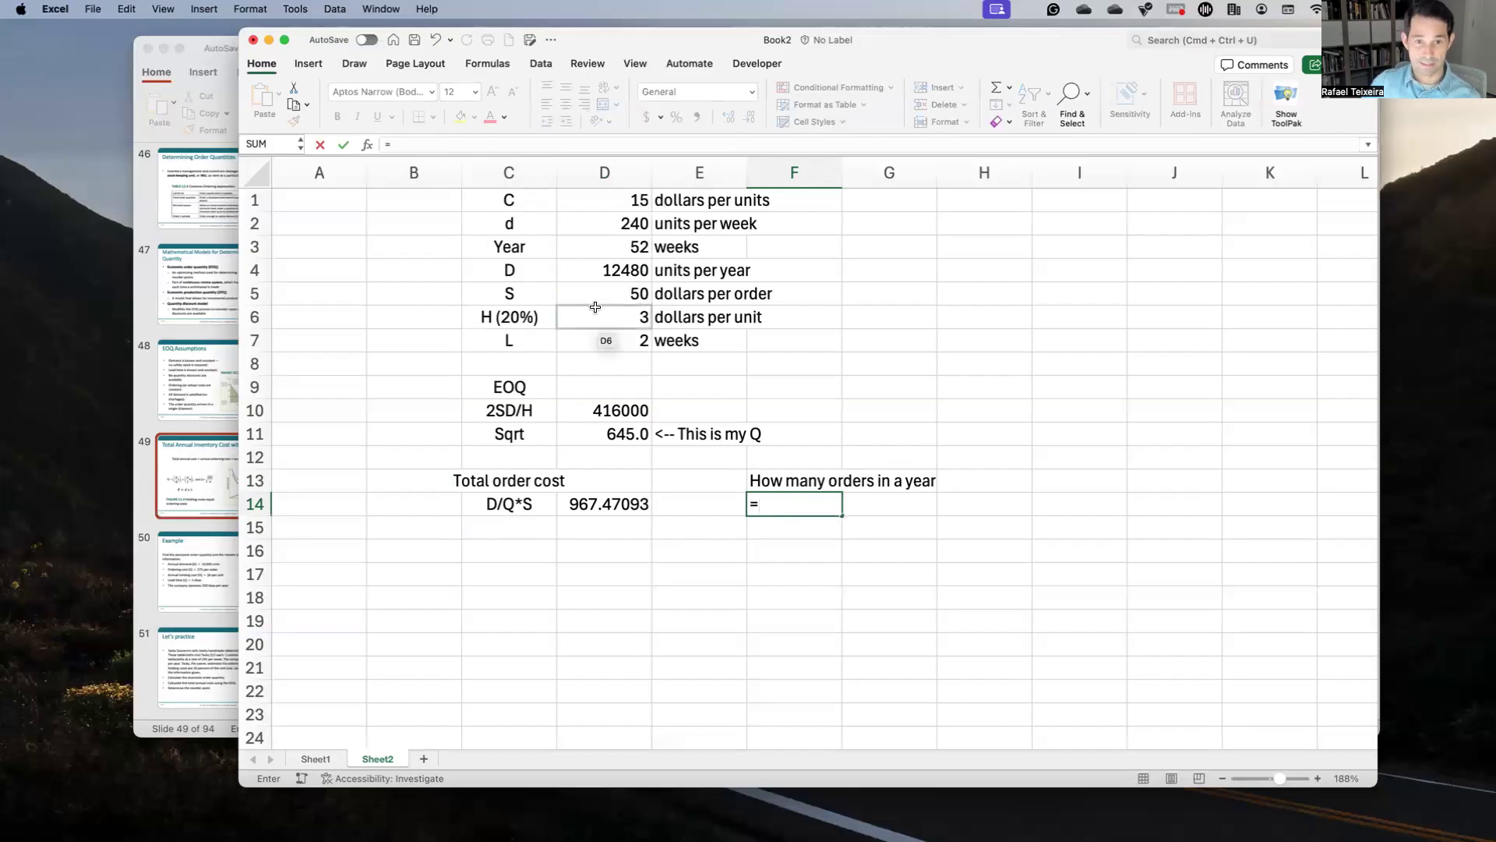
click(603, 267)
text(/)
click(630, 434)
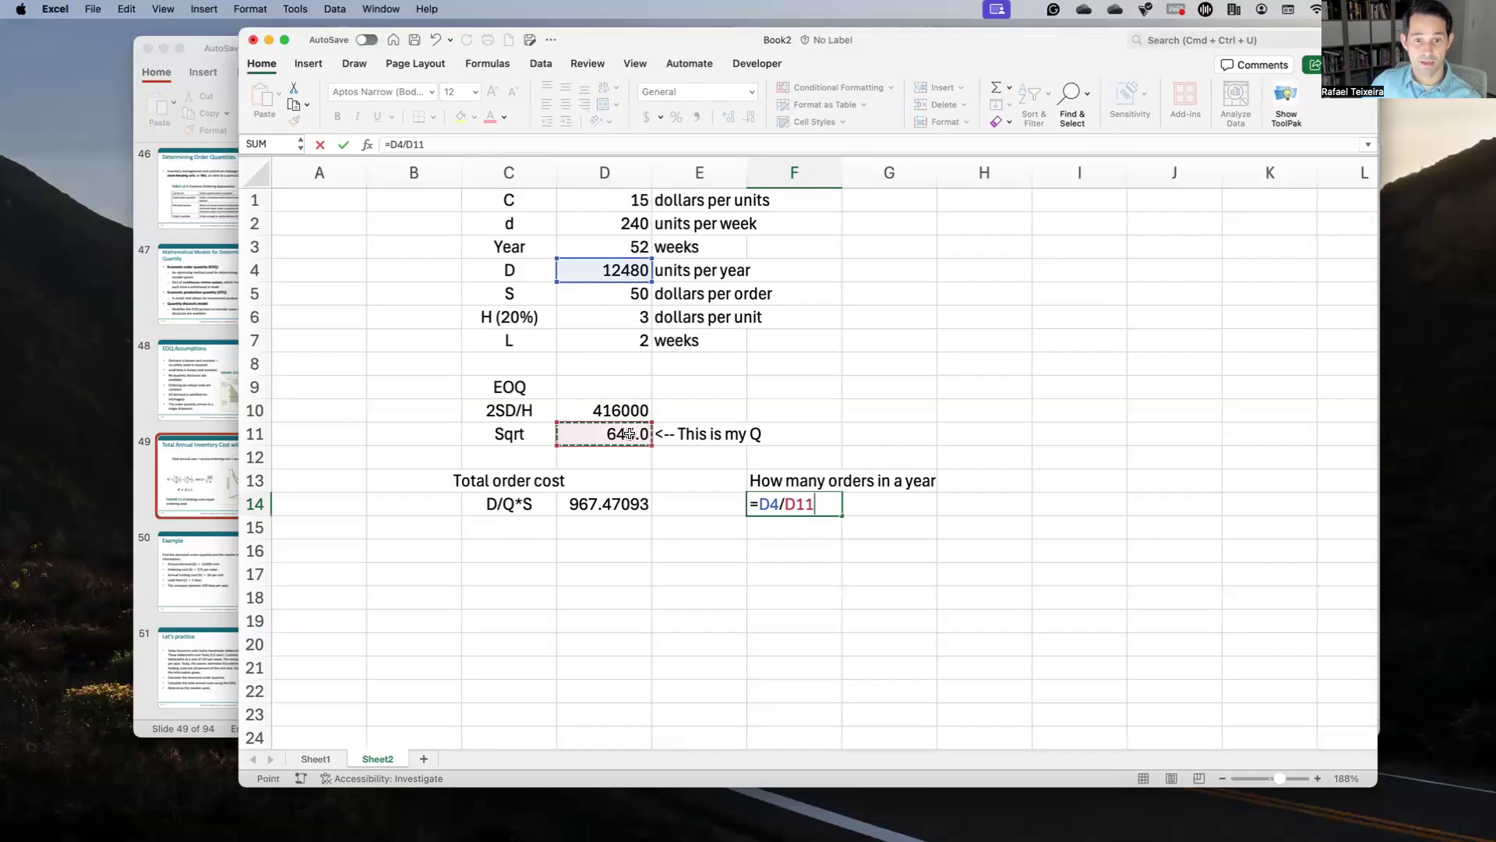
key(Return)
key(Up)
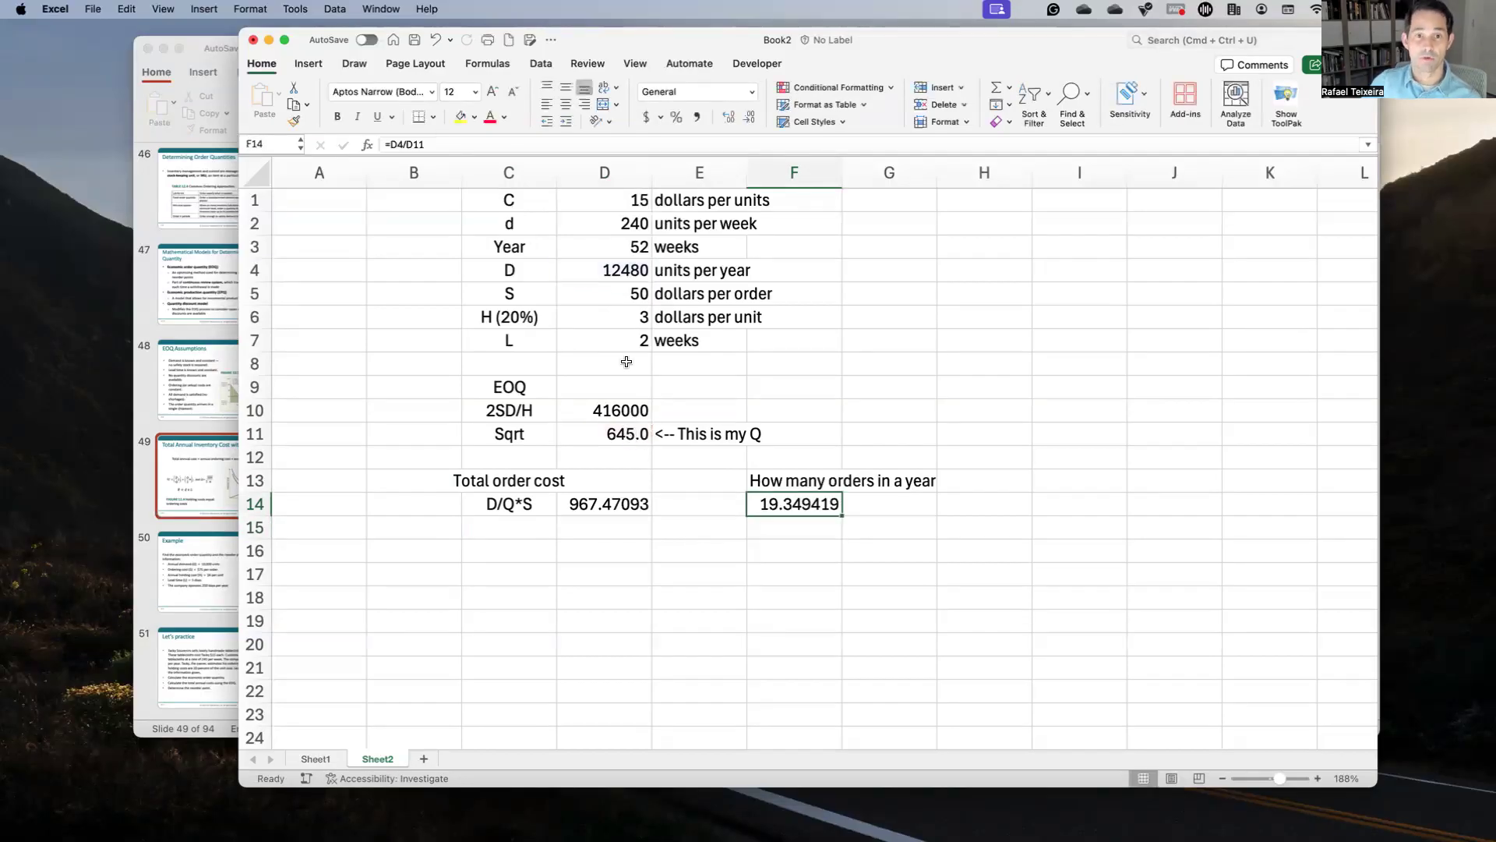
click(749, 118)
click(750, 120)
click(750, 122)
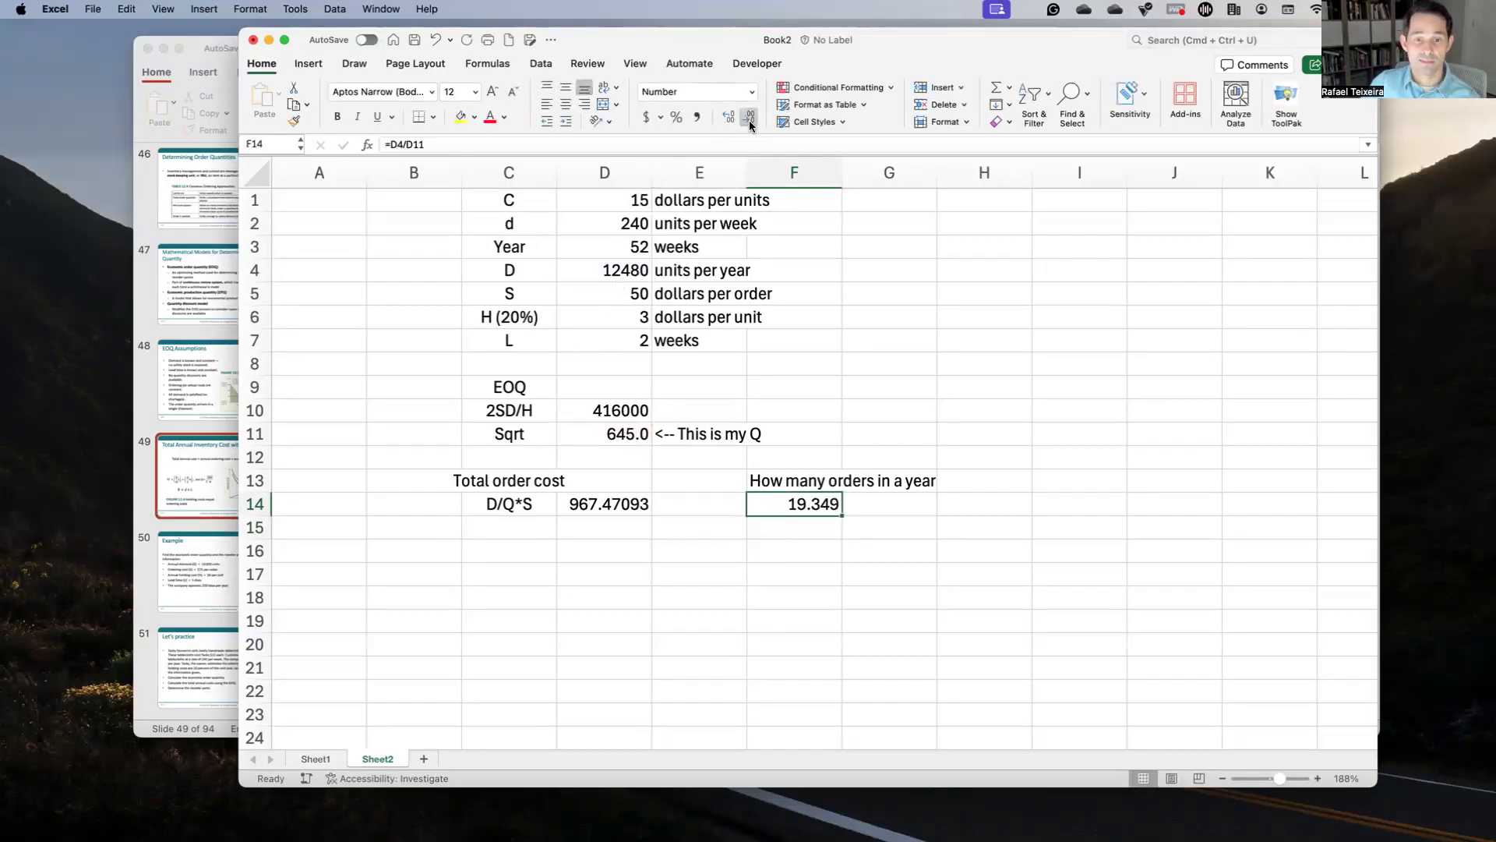
click(750, 121)
Step: Label G14 as 'Order per year'
click(860, 507)
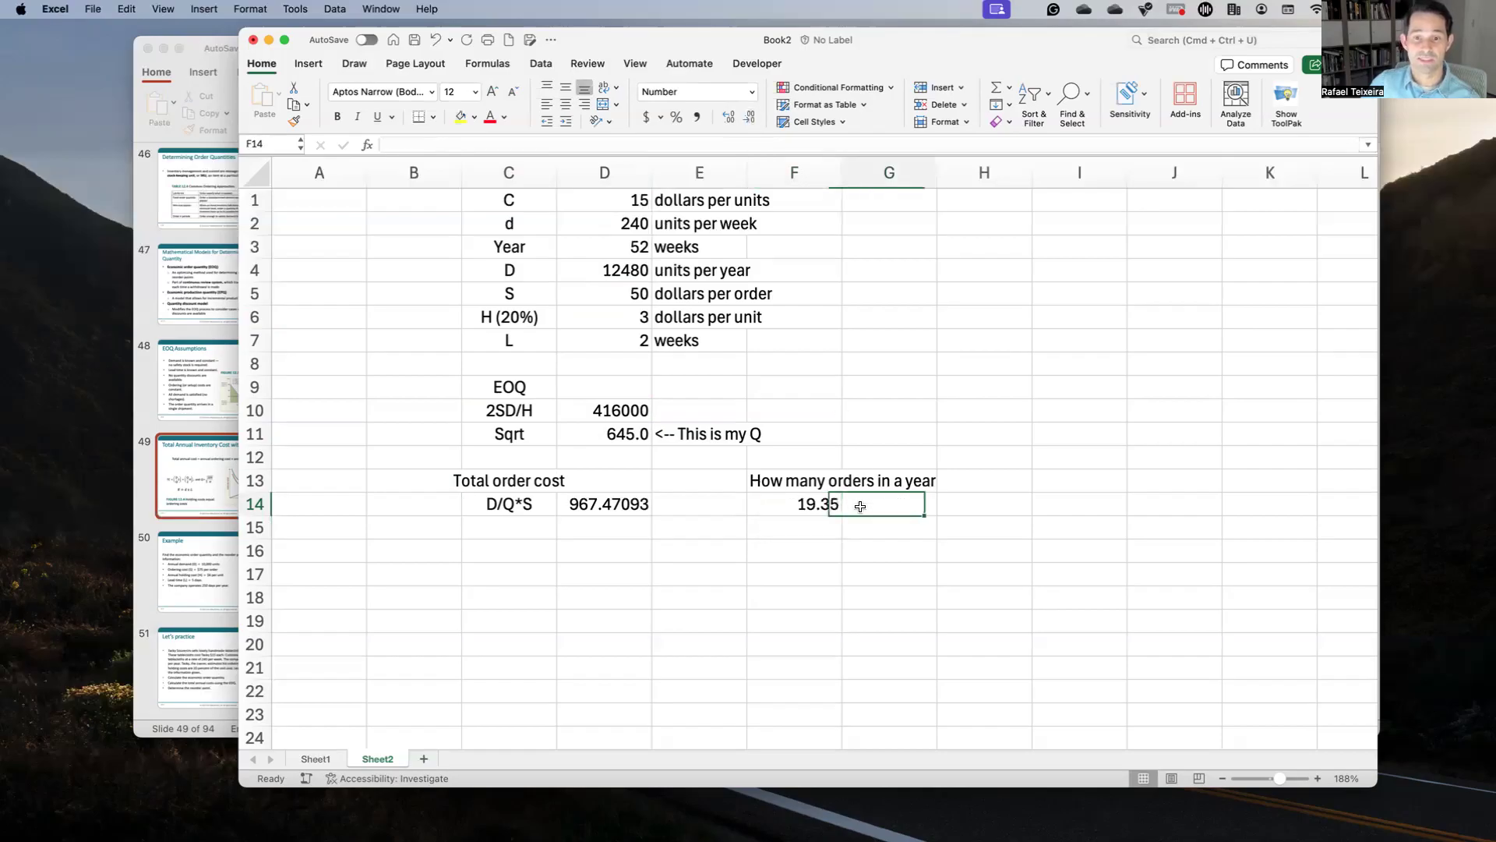
text(Order per)
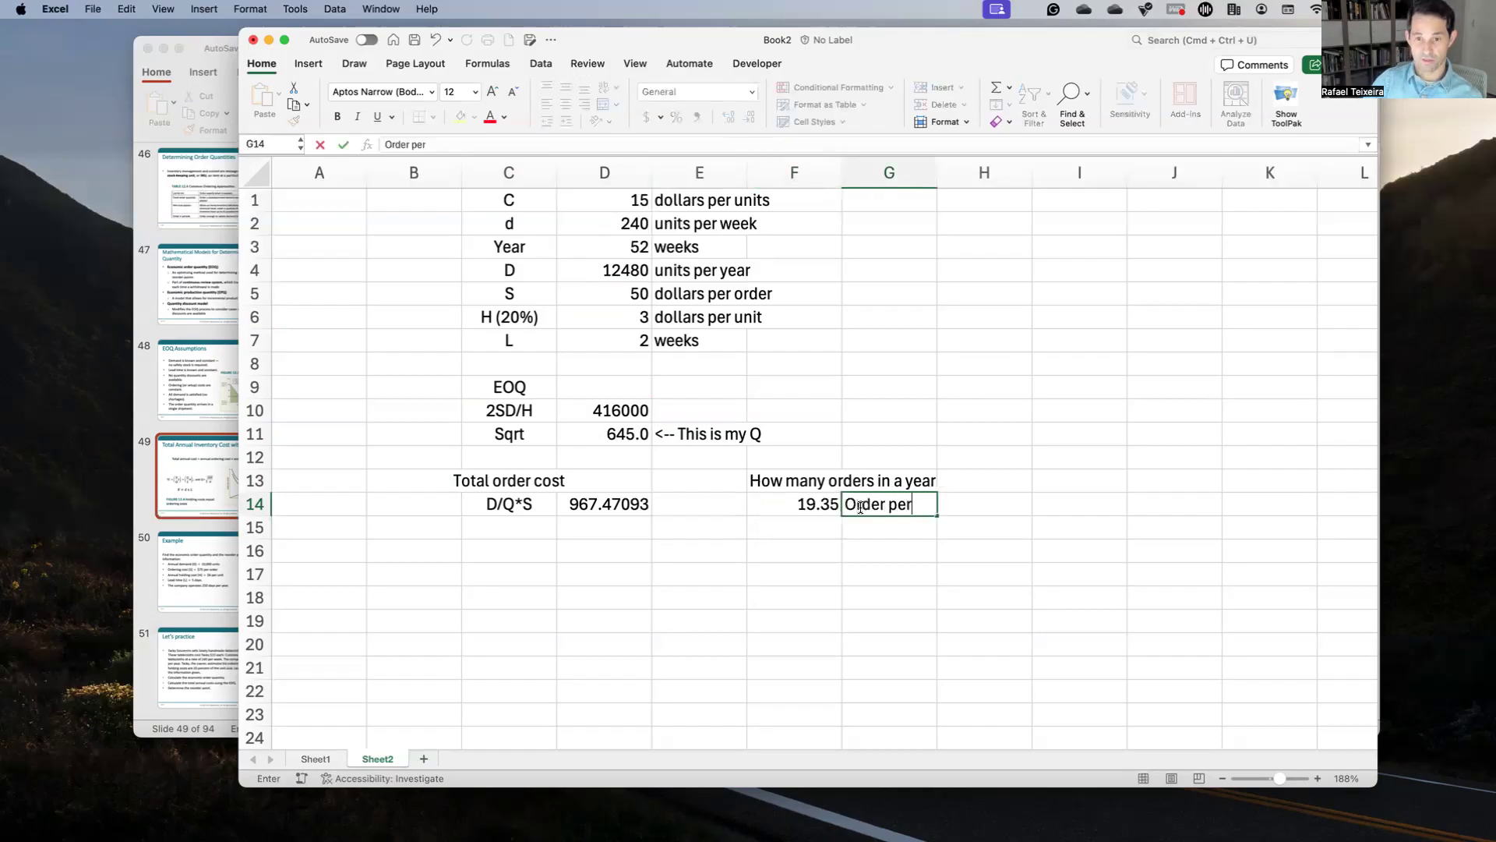
text( years)
key(BackSpace)
key(Return)
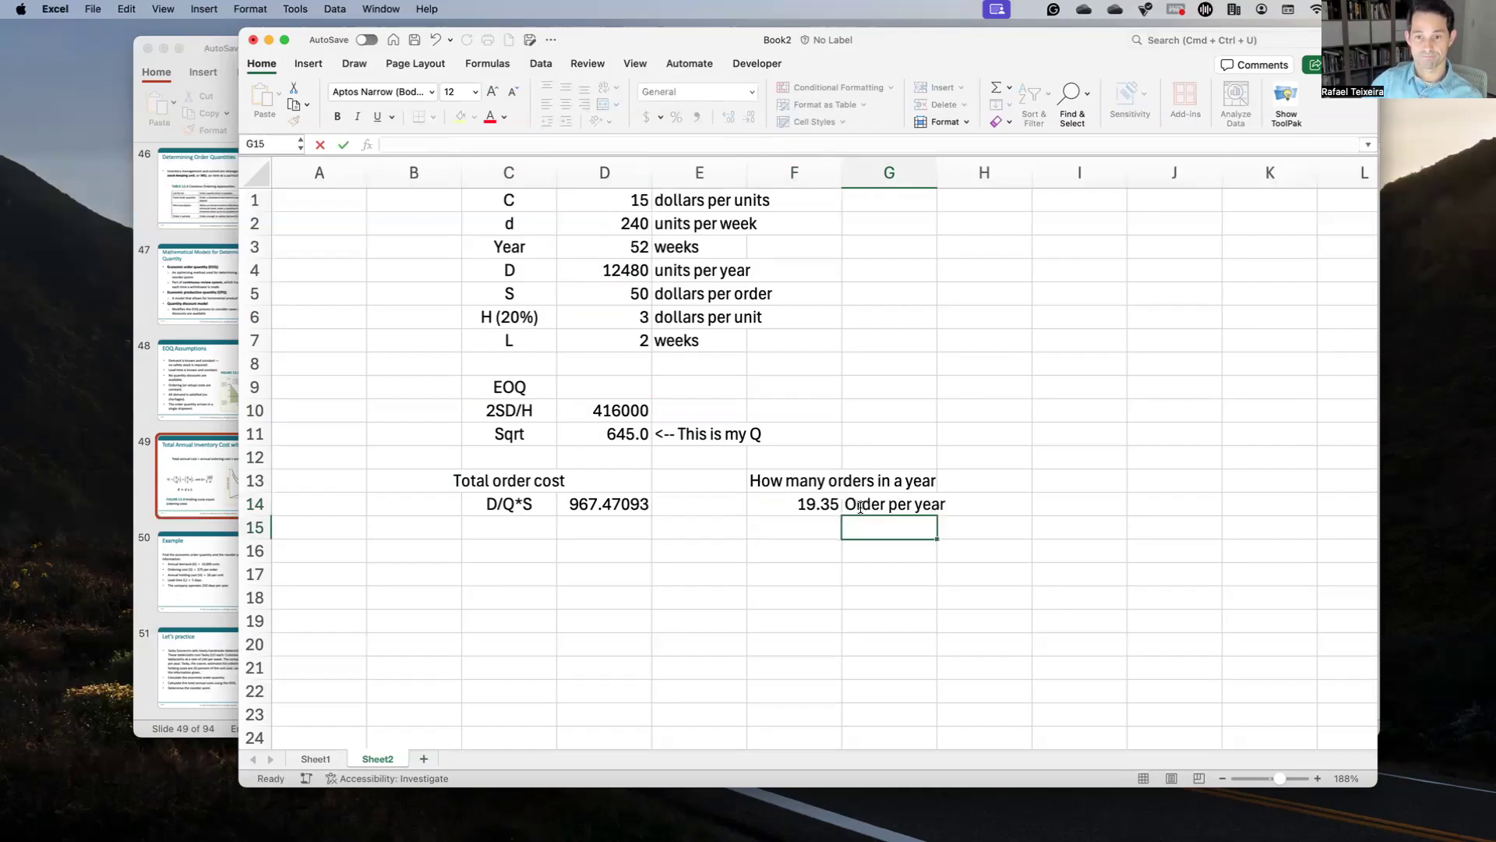
key(Left)
key(Left)
key(Left)
key(Left)
key(Down)
Step: Add a 'Total holding cost' heading with the Q/2*H label below it
text(Tota)
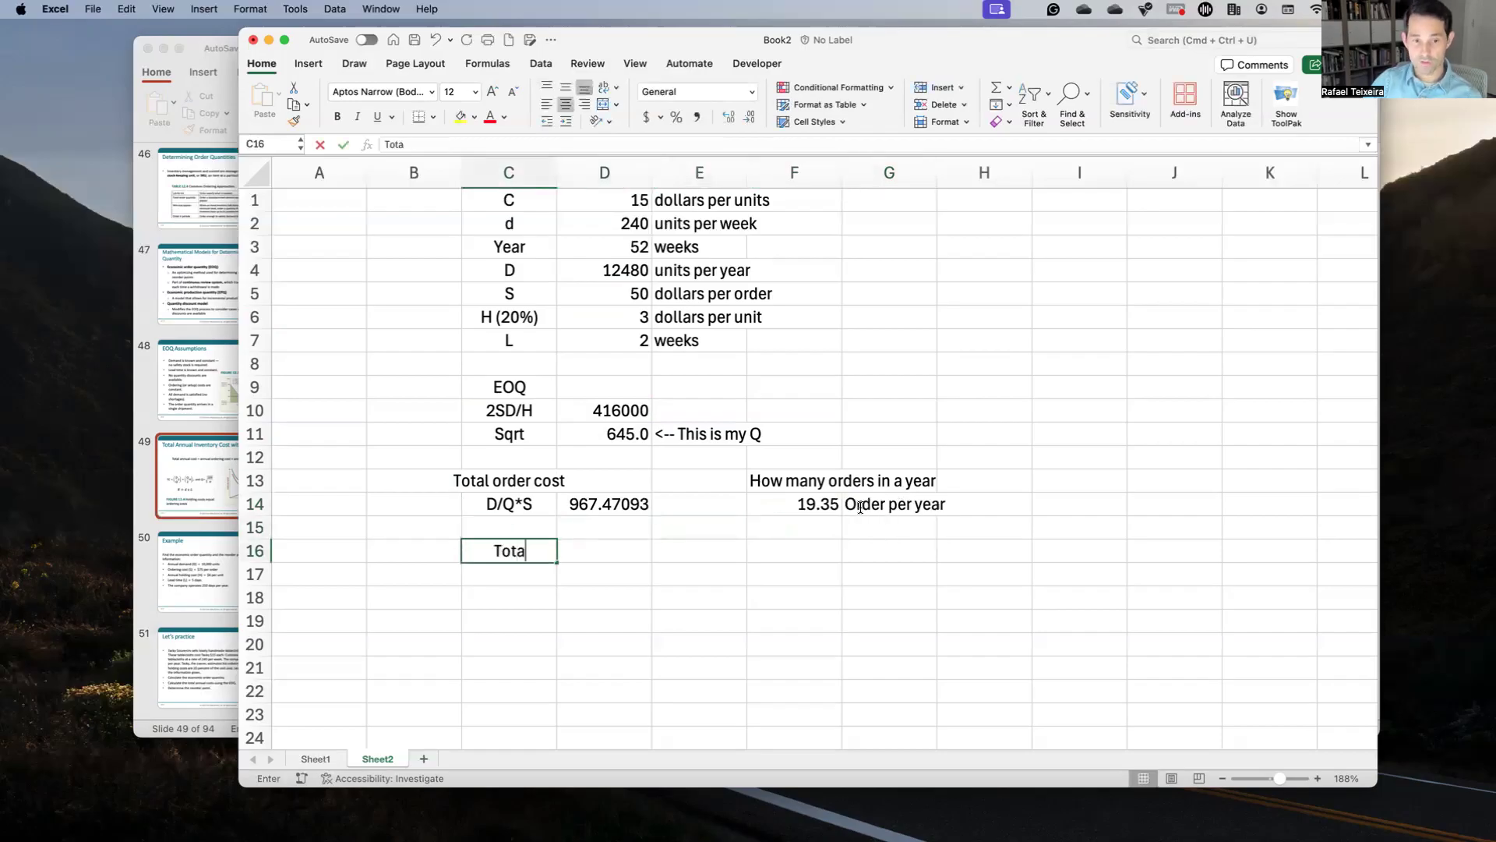
text(l holding cost)
key(Return)
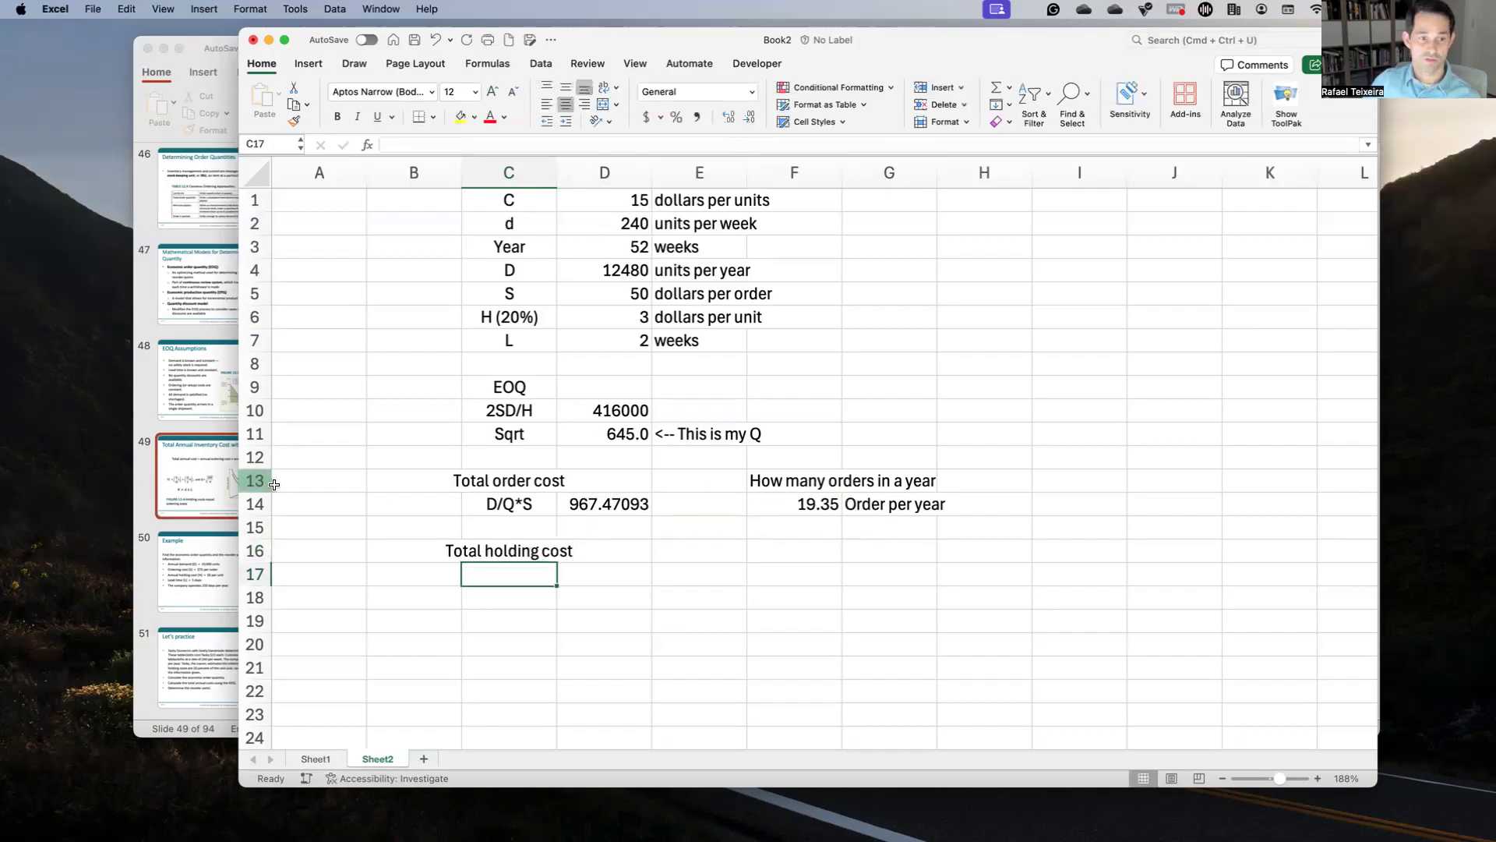
click(232, 486)
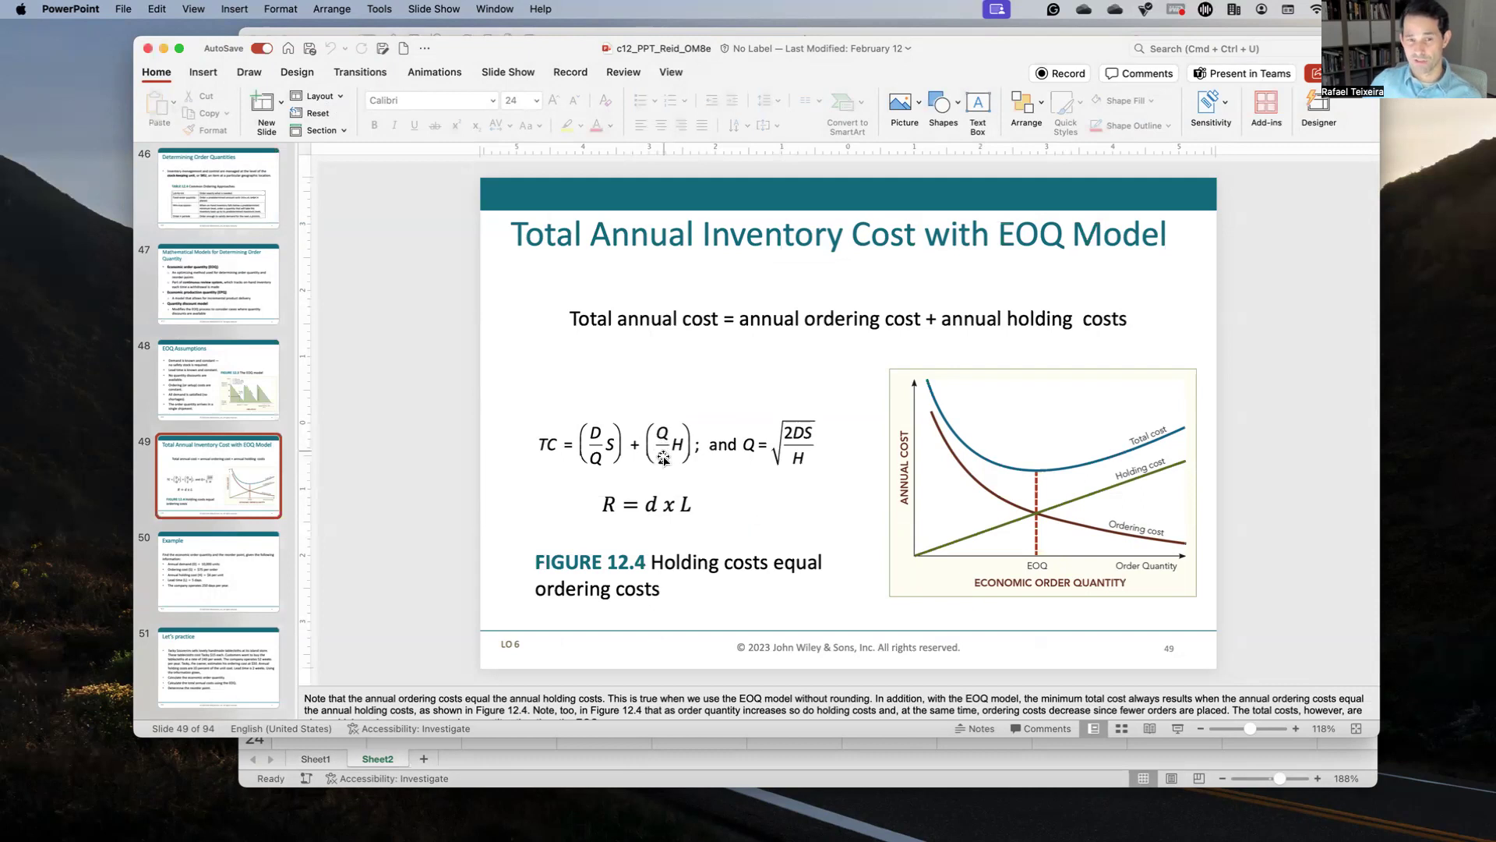
key(ctrl+Up)
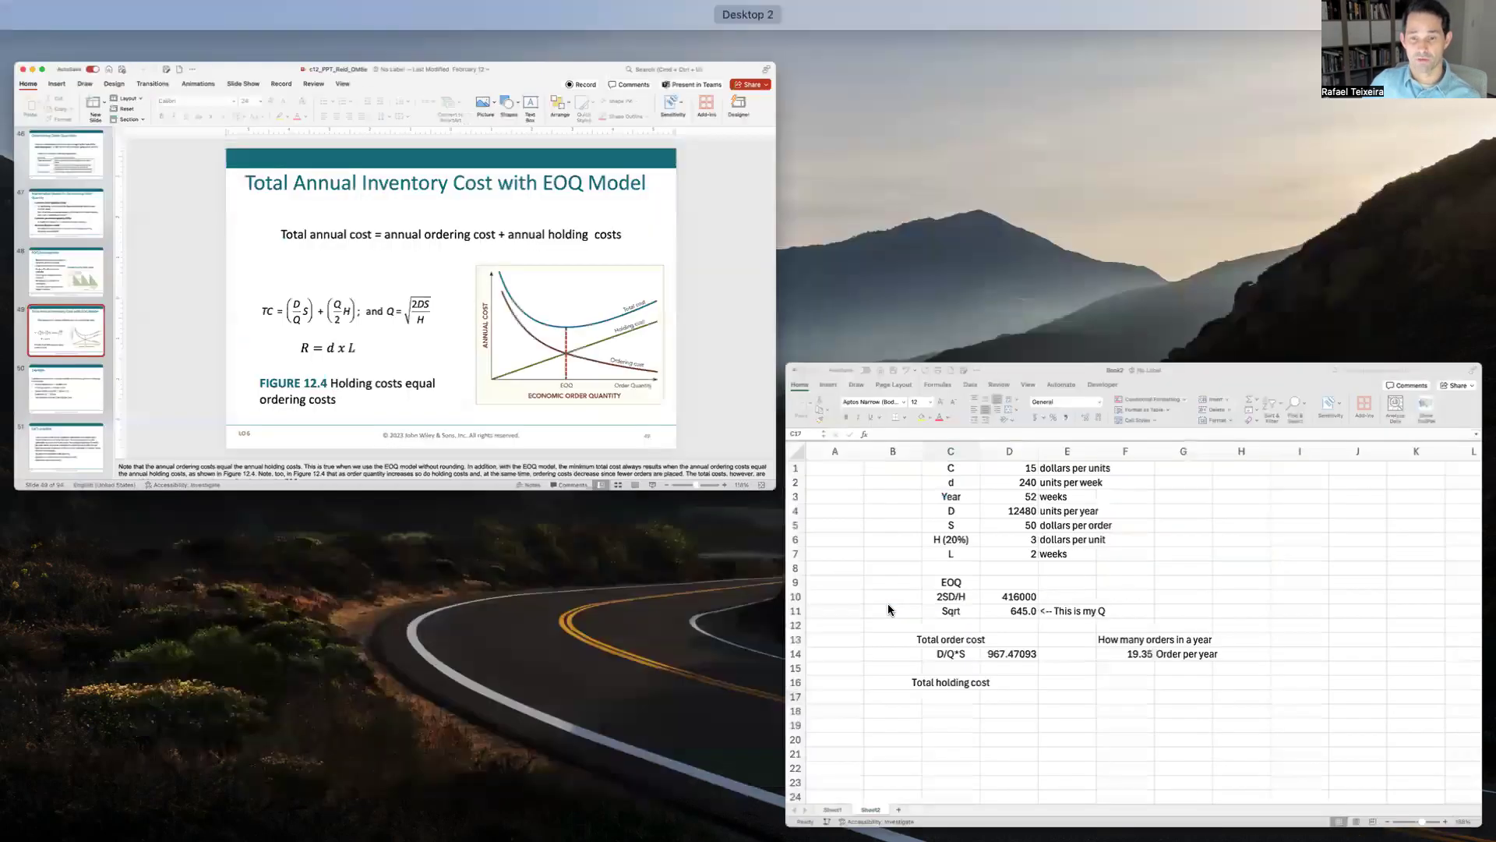
click(625, 601)
text(Q/2)
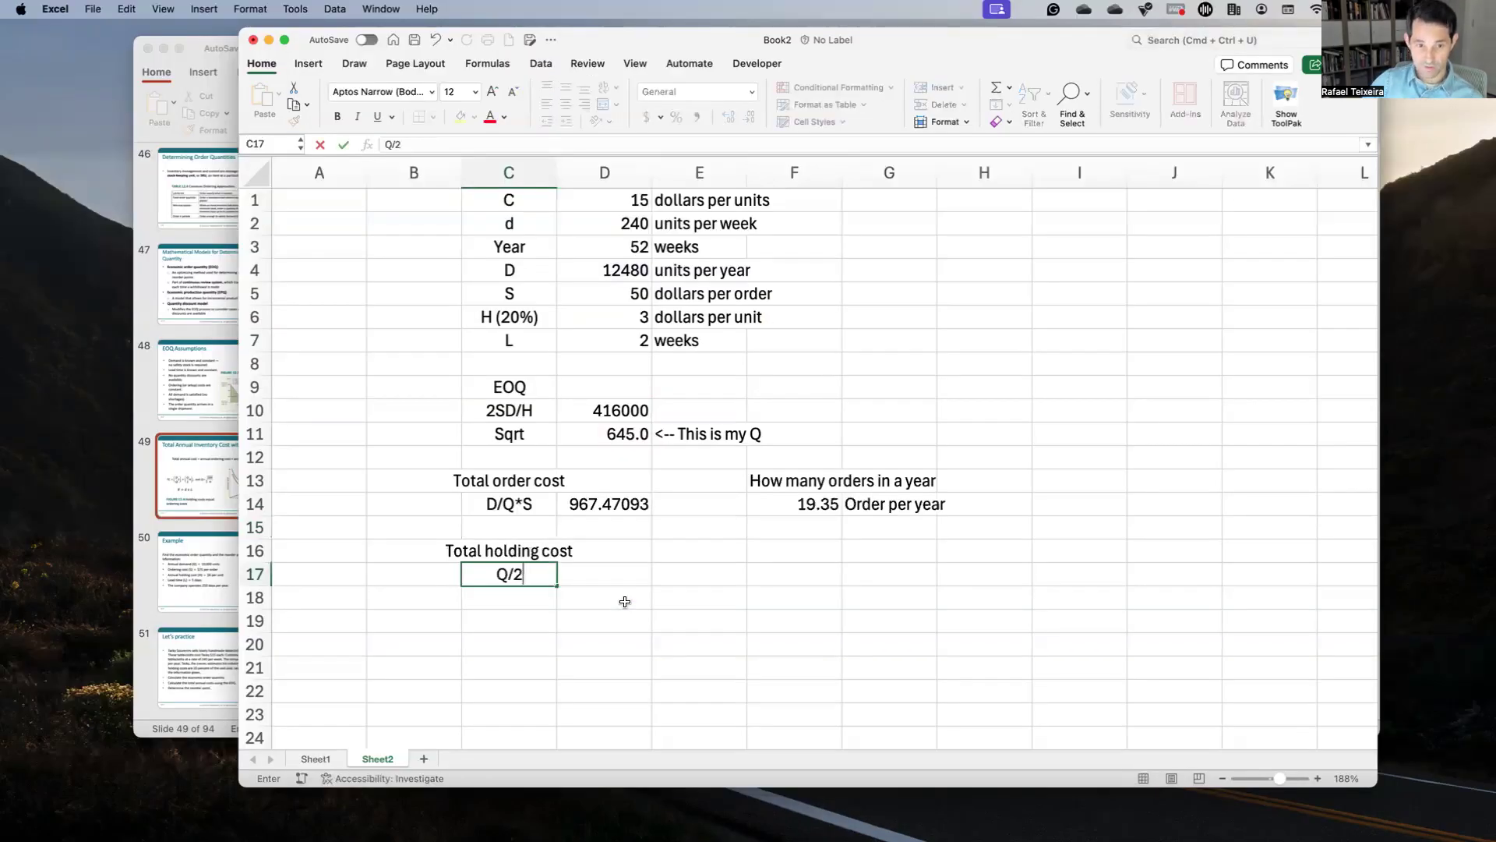
text(*H)
key(Return)
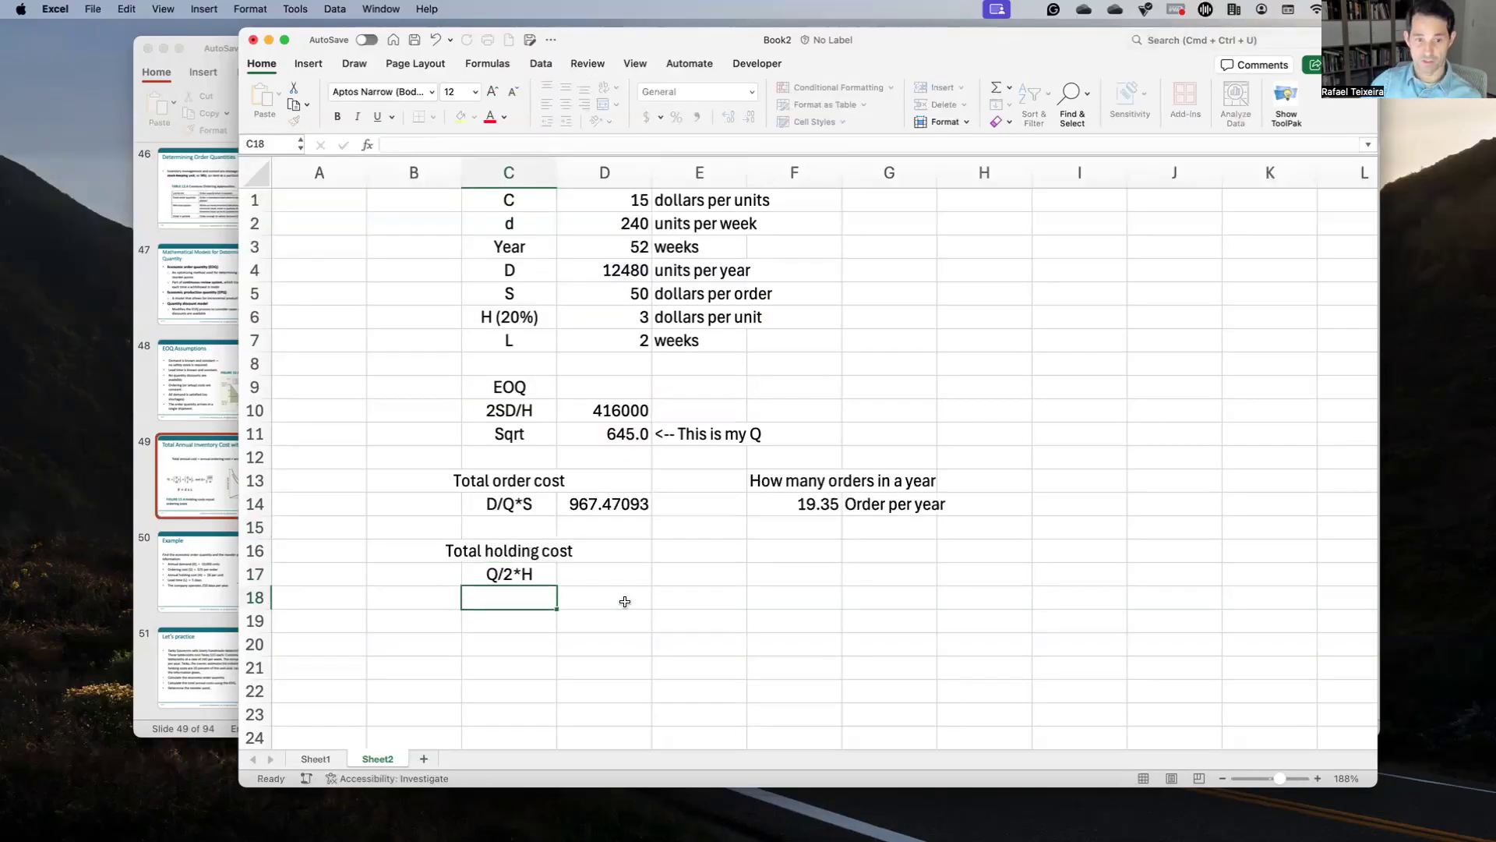
key(Up)
key(Right)
Step: Enter =(D11/2)*D6 beside Q/2*H, giving 967.47093, and select the cost results
text(=)
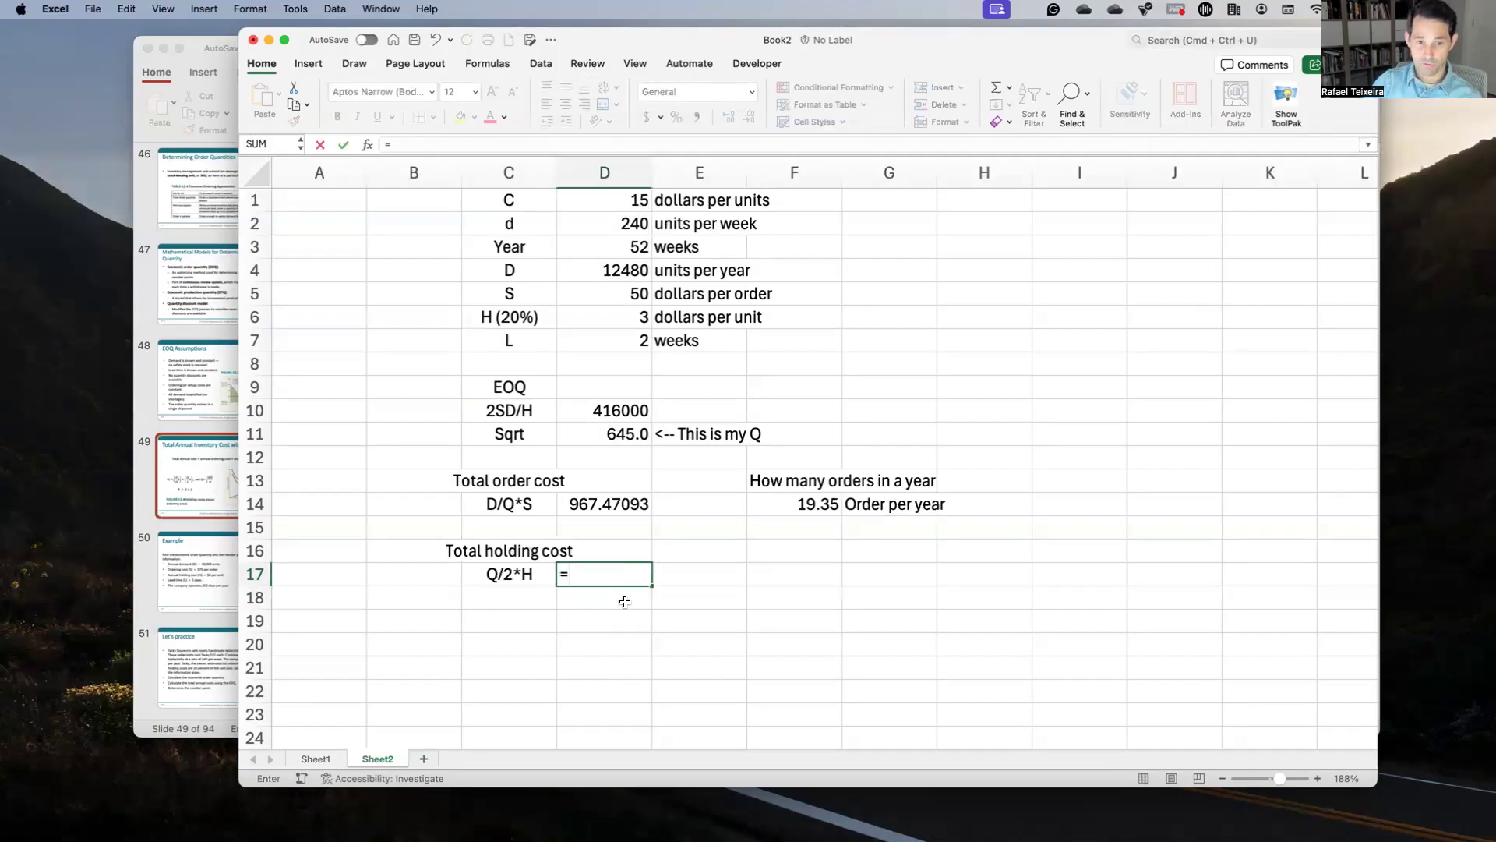
text(()
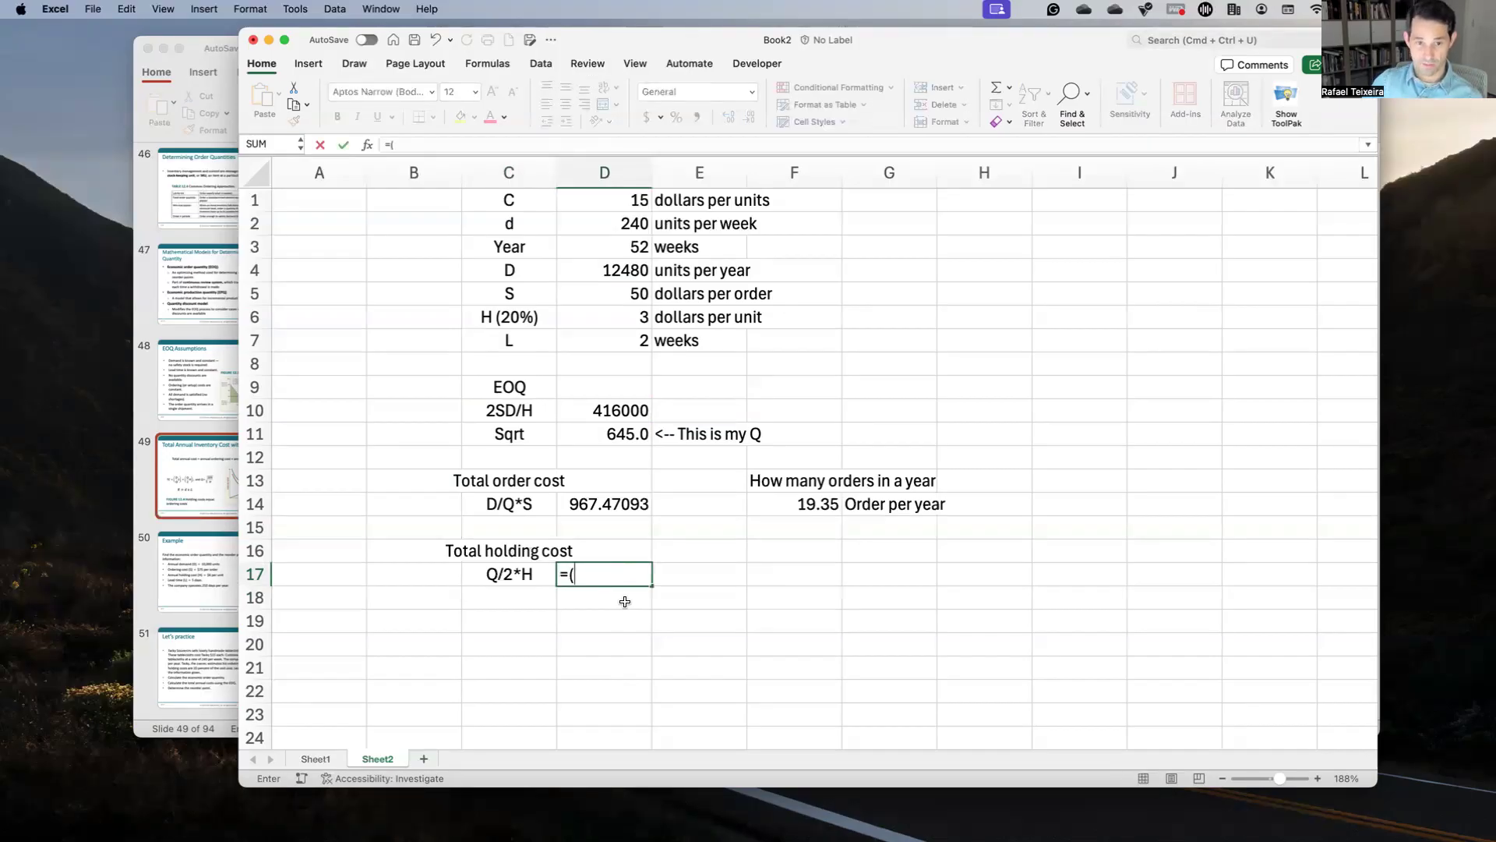
click(592, 430)
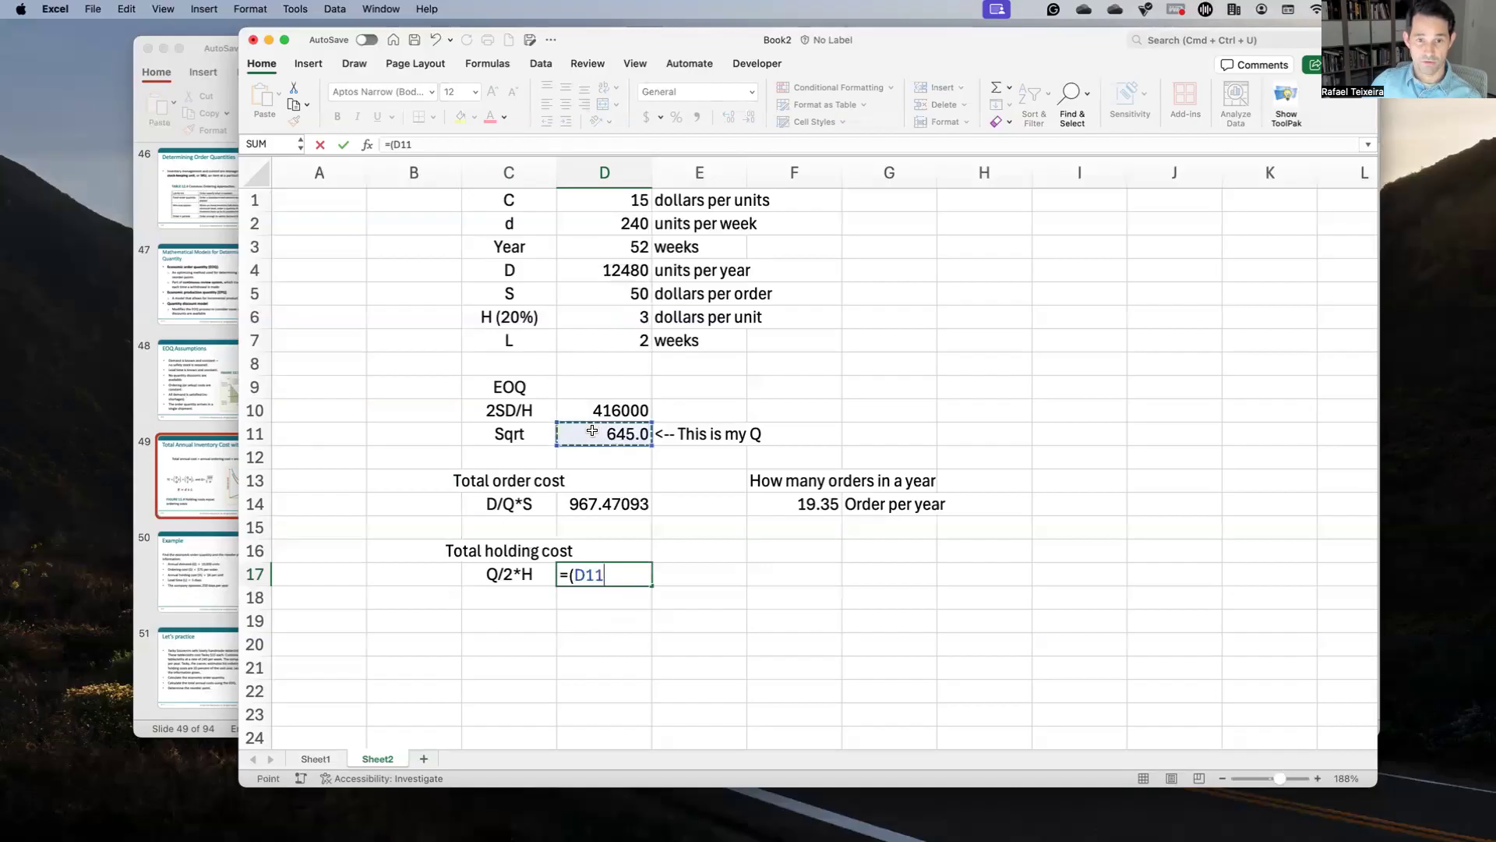
text(/2)*)
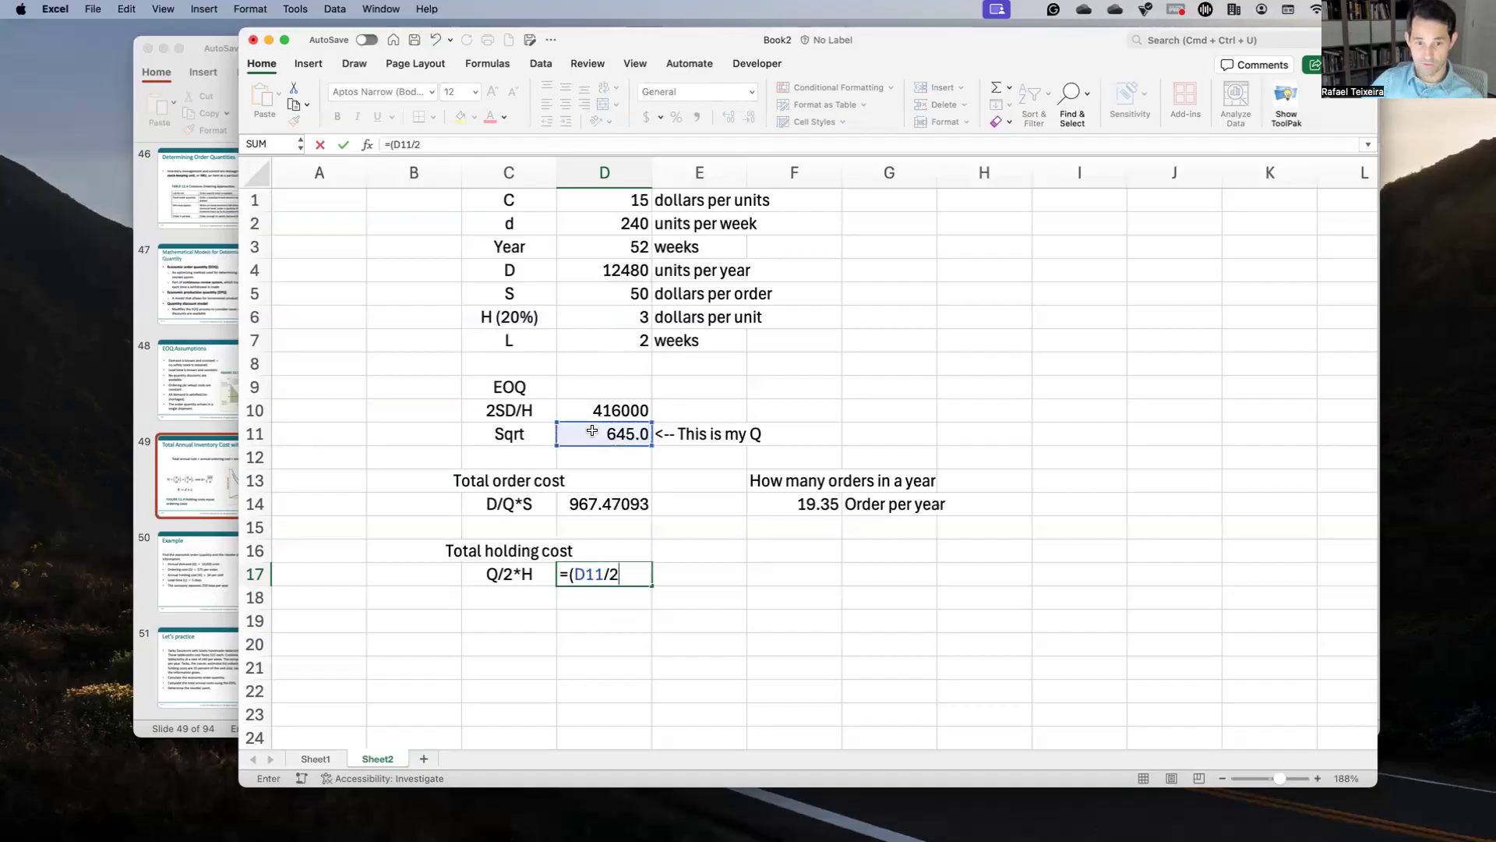
click(581, 310)
key(Return)
key(Up)
key(Up)
key(Up)
key(Up)
key(shift+Down)
key(shift+Down)
key(shift+Down)
key(shift+Up)
key(shift+Down)
key(Down)
key(Up)
key(Up)
key(Down)
key(shift+Down)
key(shift+Down)
key(shift+Down)
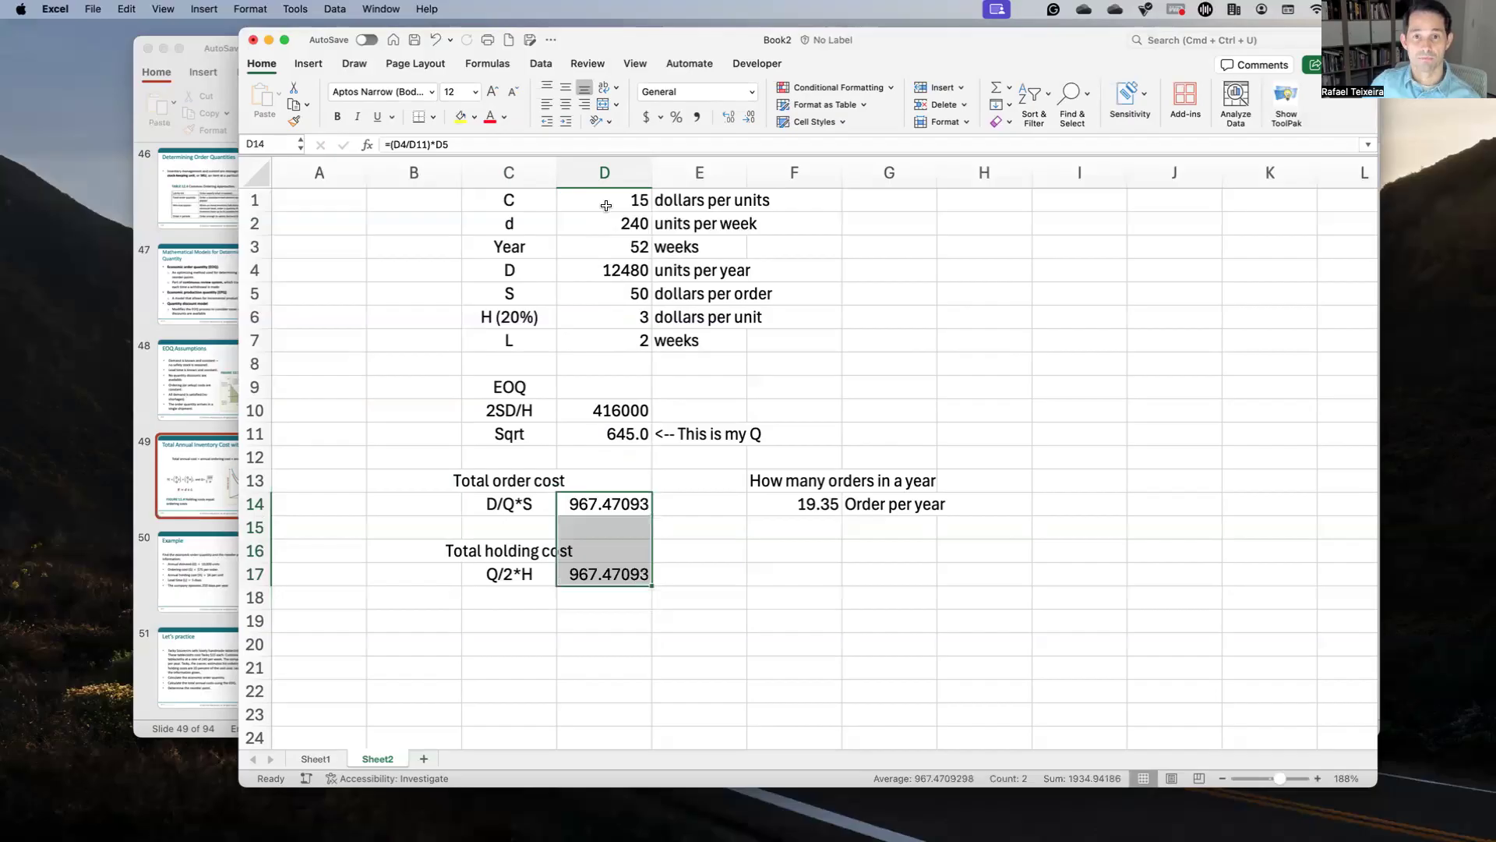
Step: Apply Accounting format so both total order and holding costs read 967.47
click(692, 117)
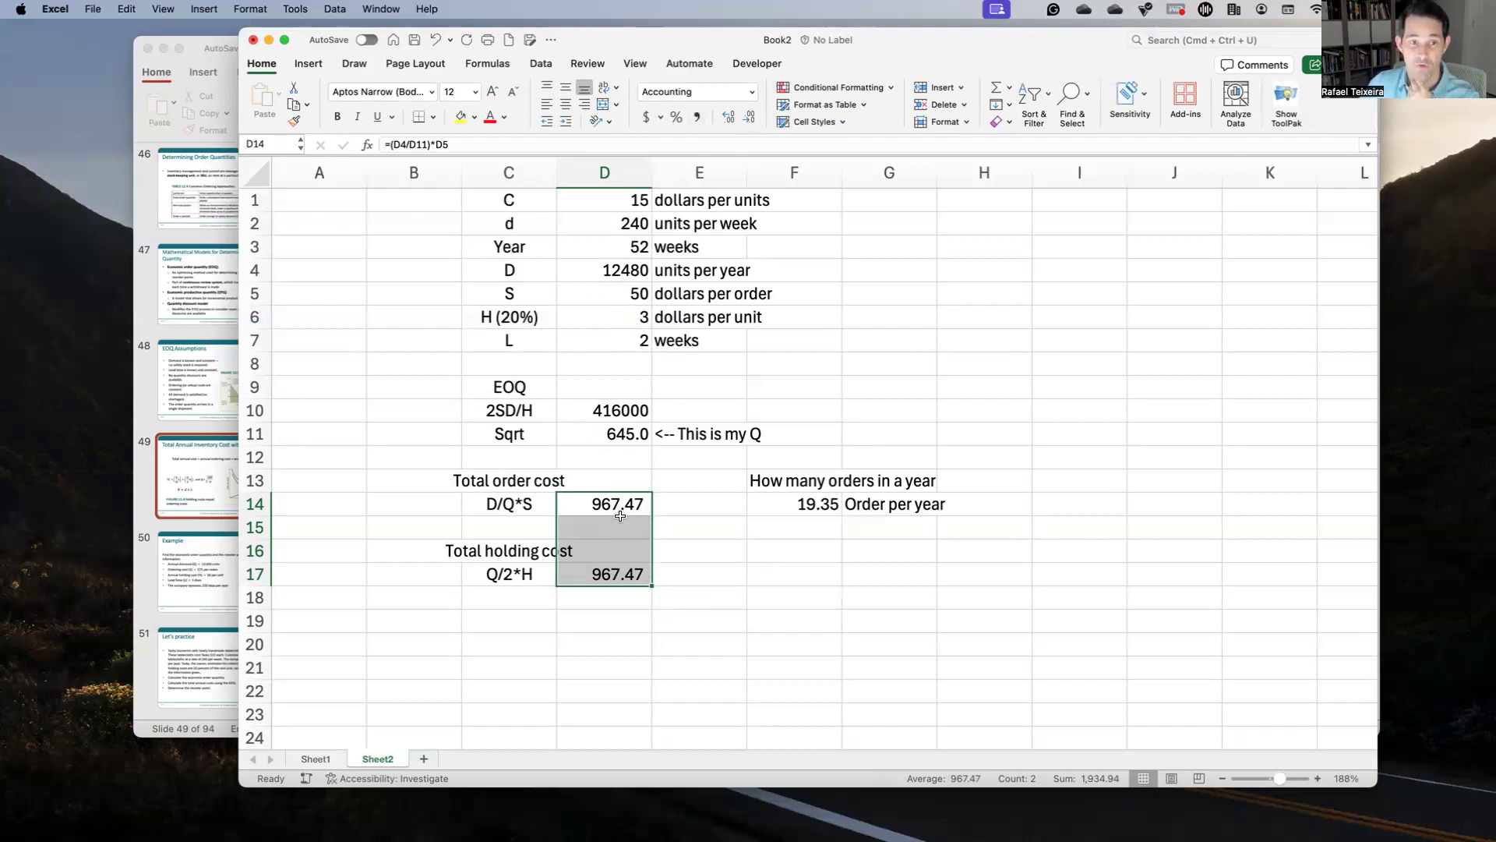
click(200, 473)
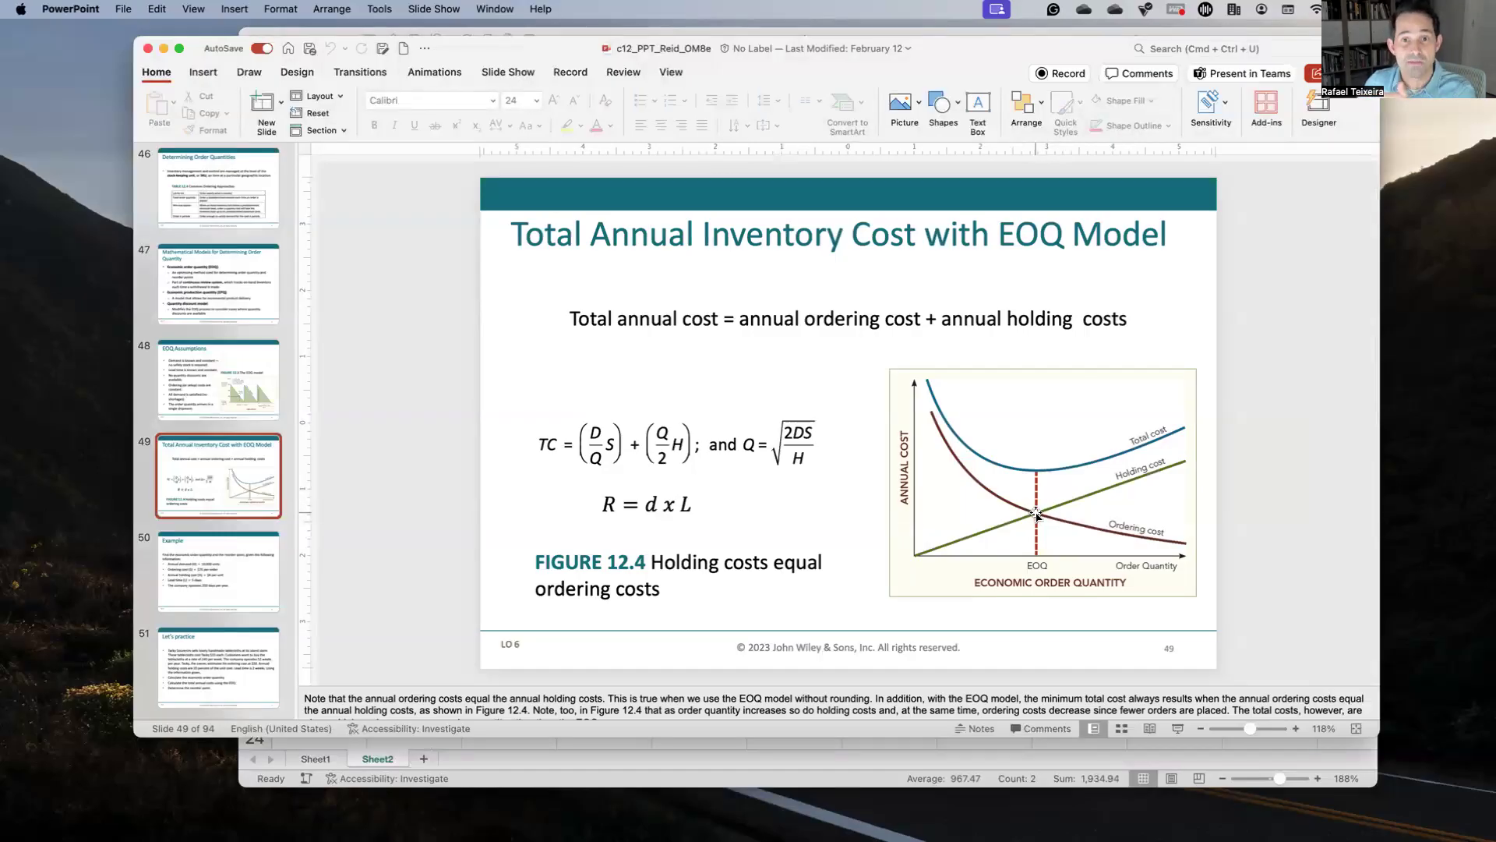
key(ctrl+Up)
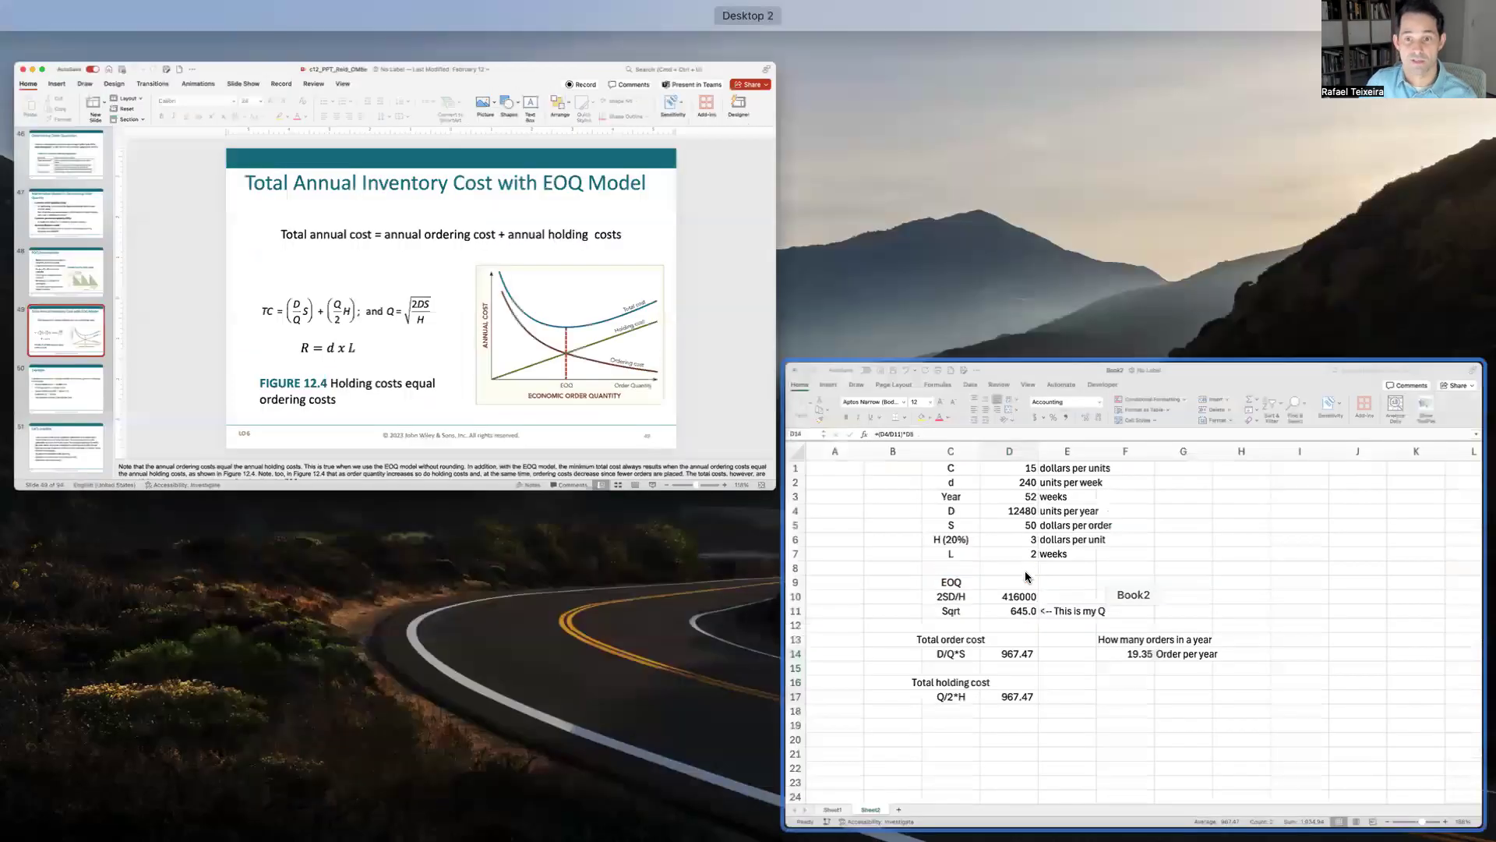
click(622, 547)
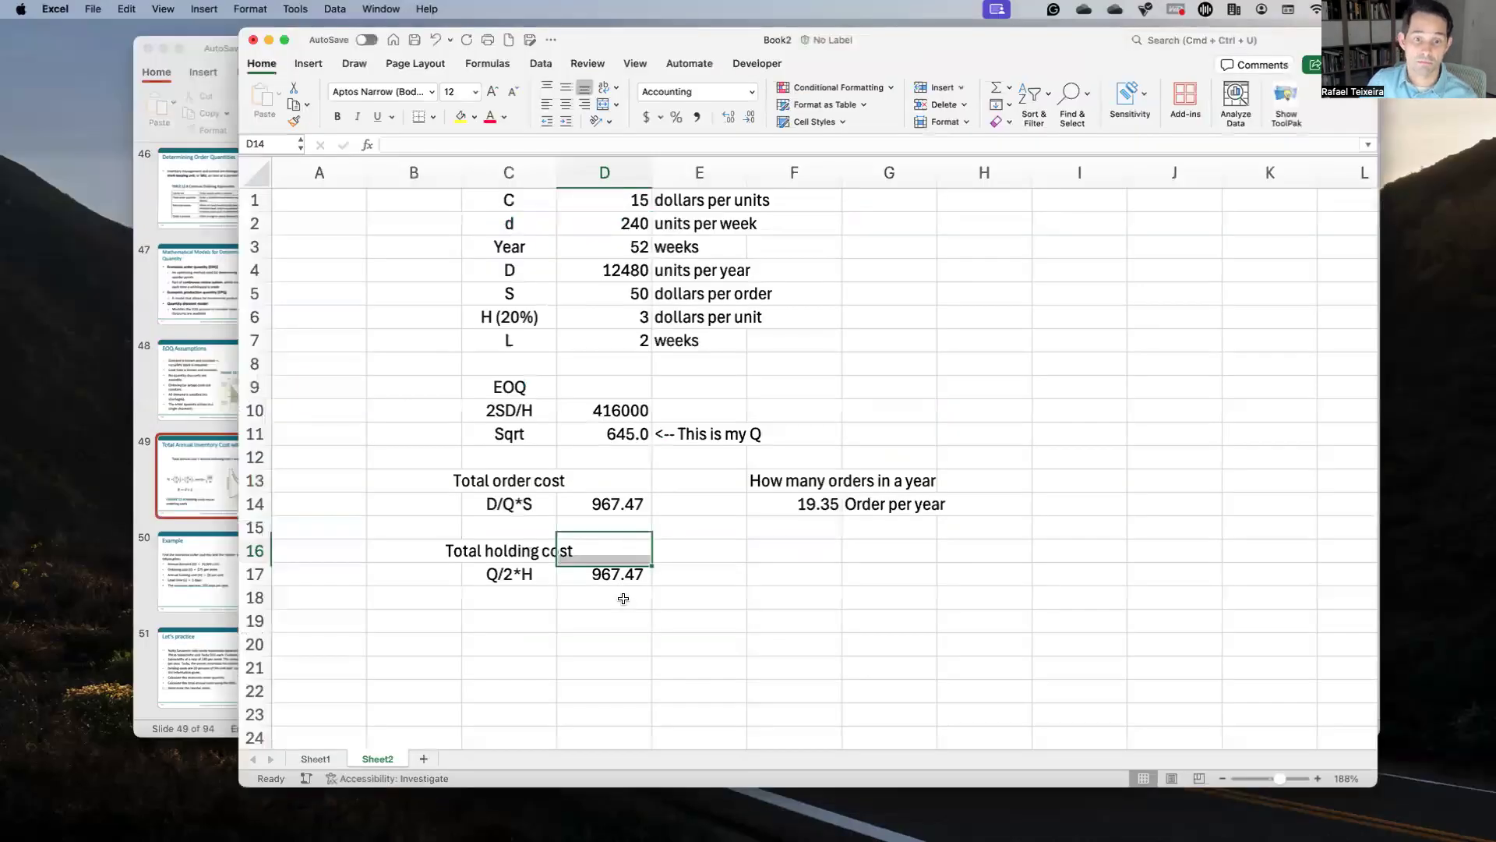
click(549, 625)
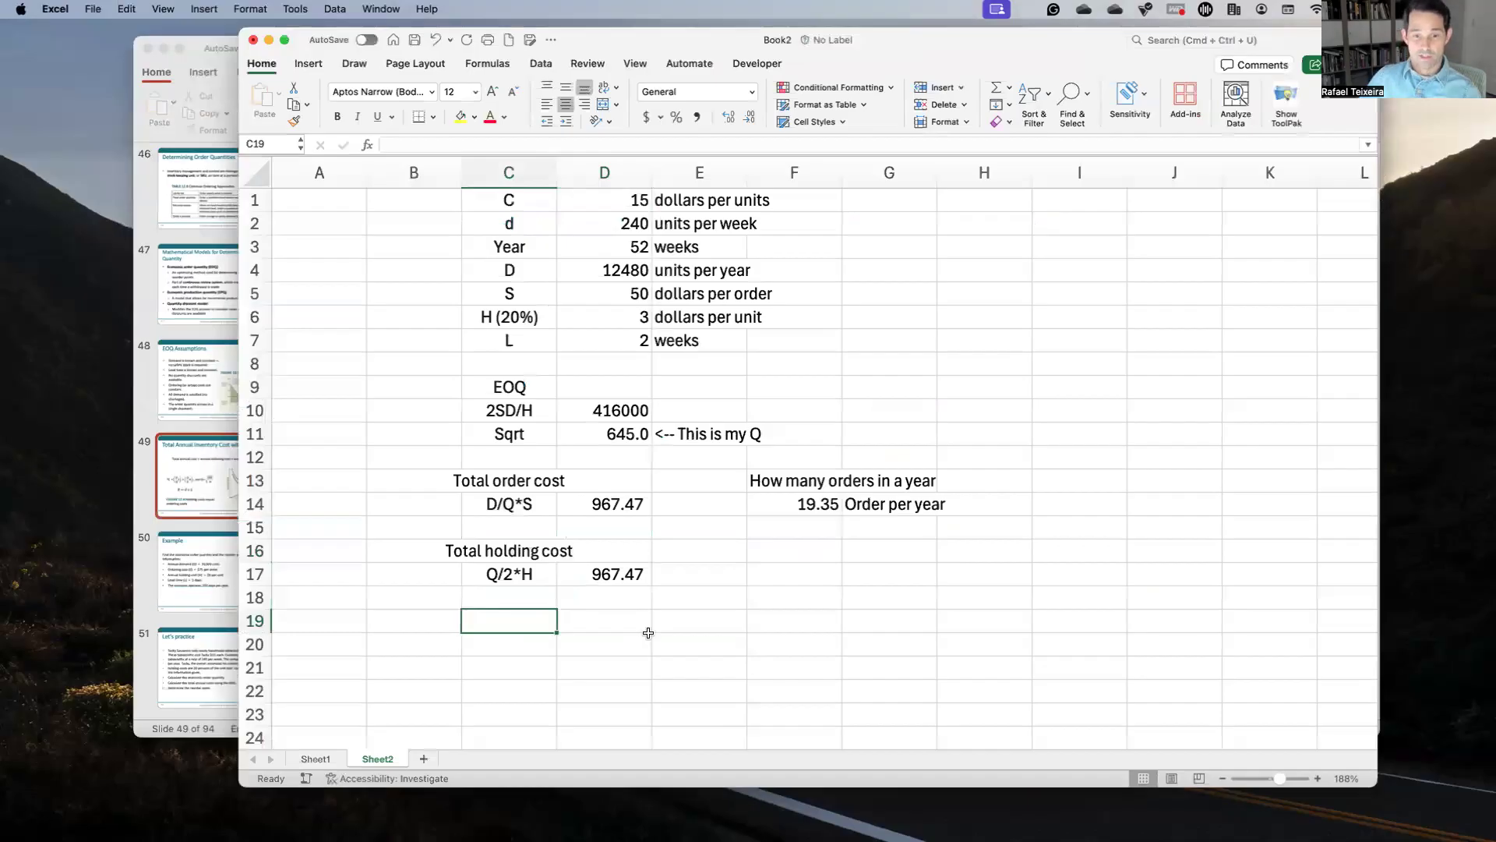
Step: Check the slide's formula, then label C19 'Total annual cost without the purchasing cost'
click(218, 458)
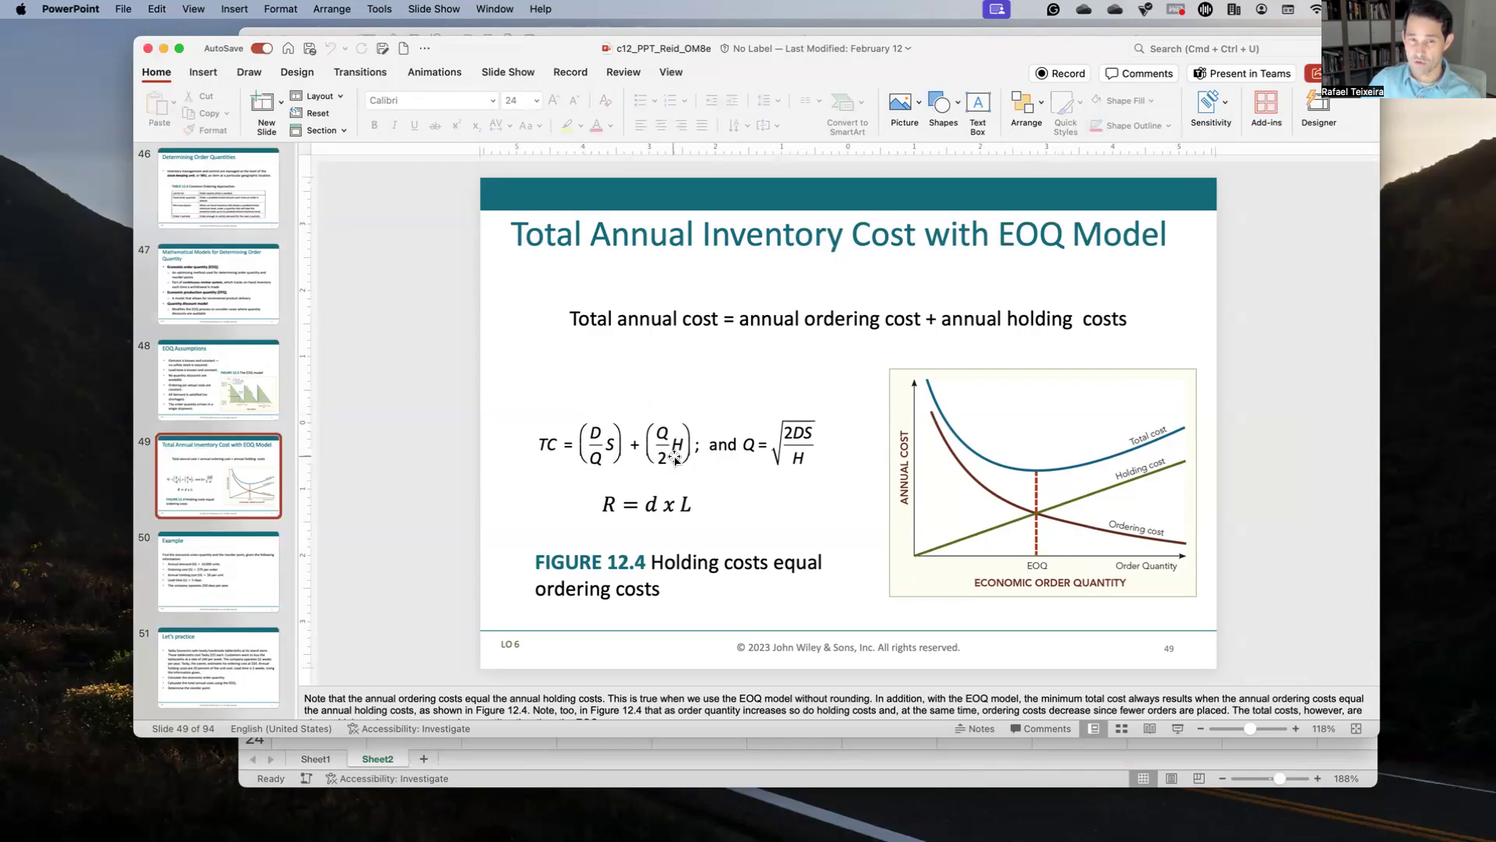
key(super+Tab)
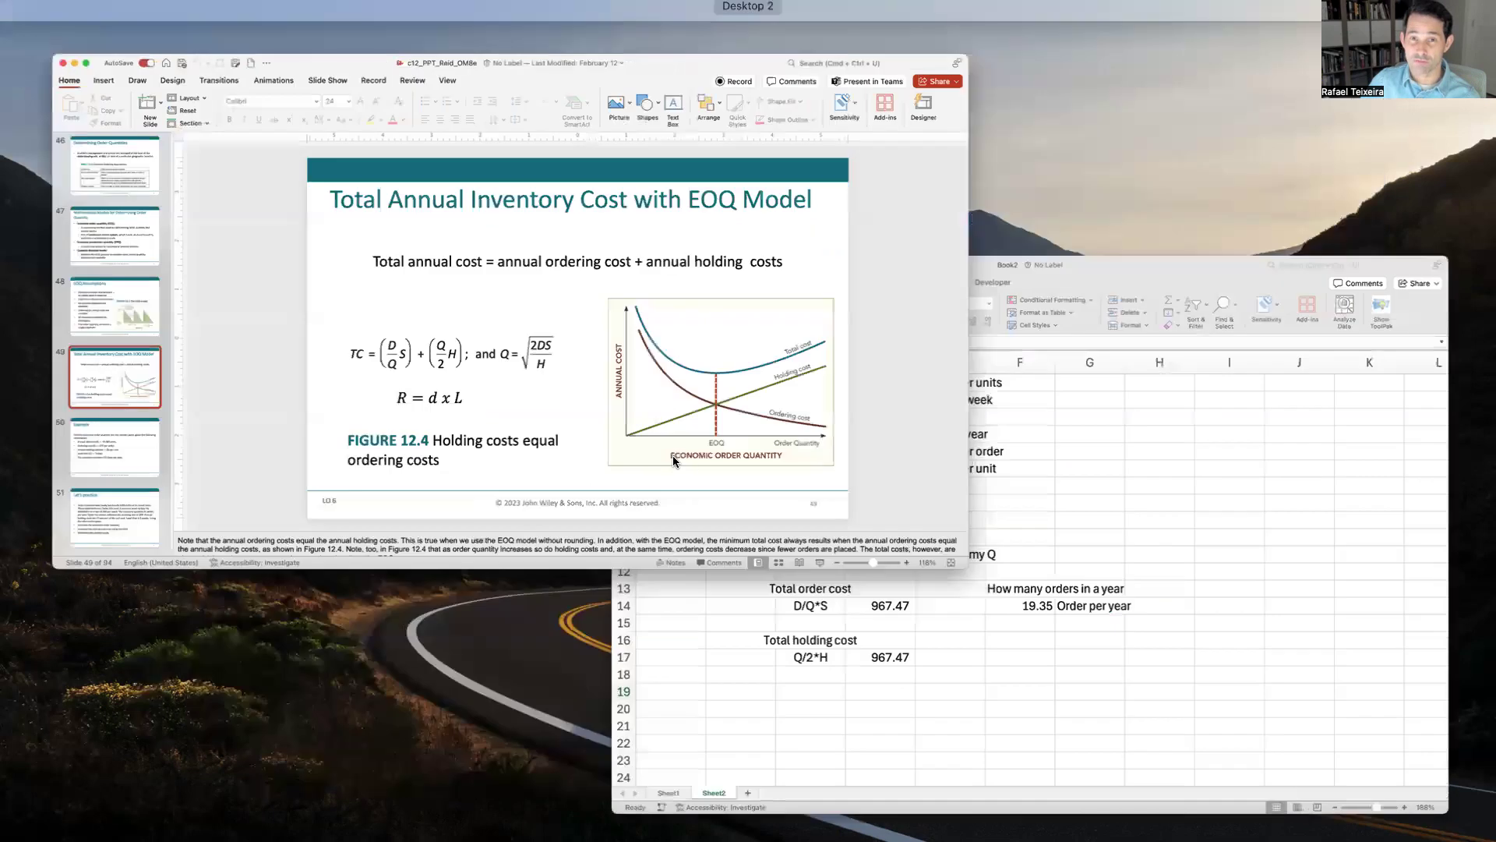
text(Tot)
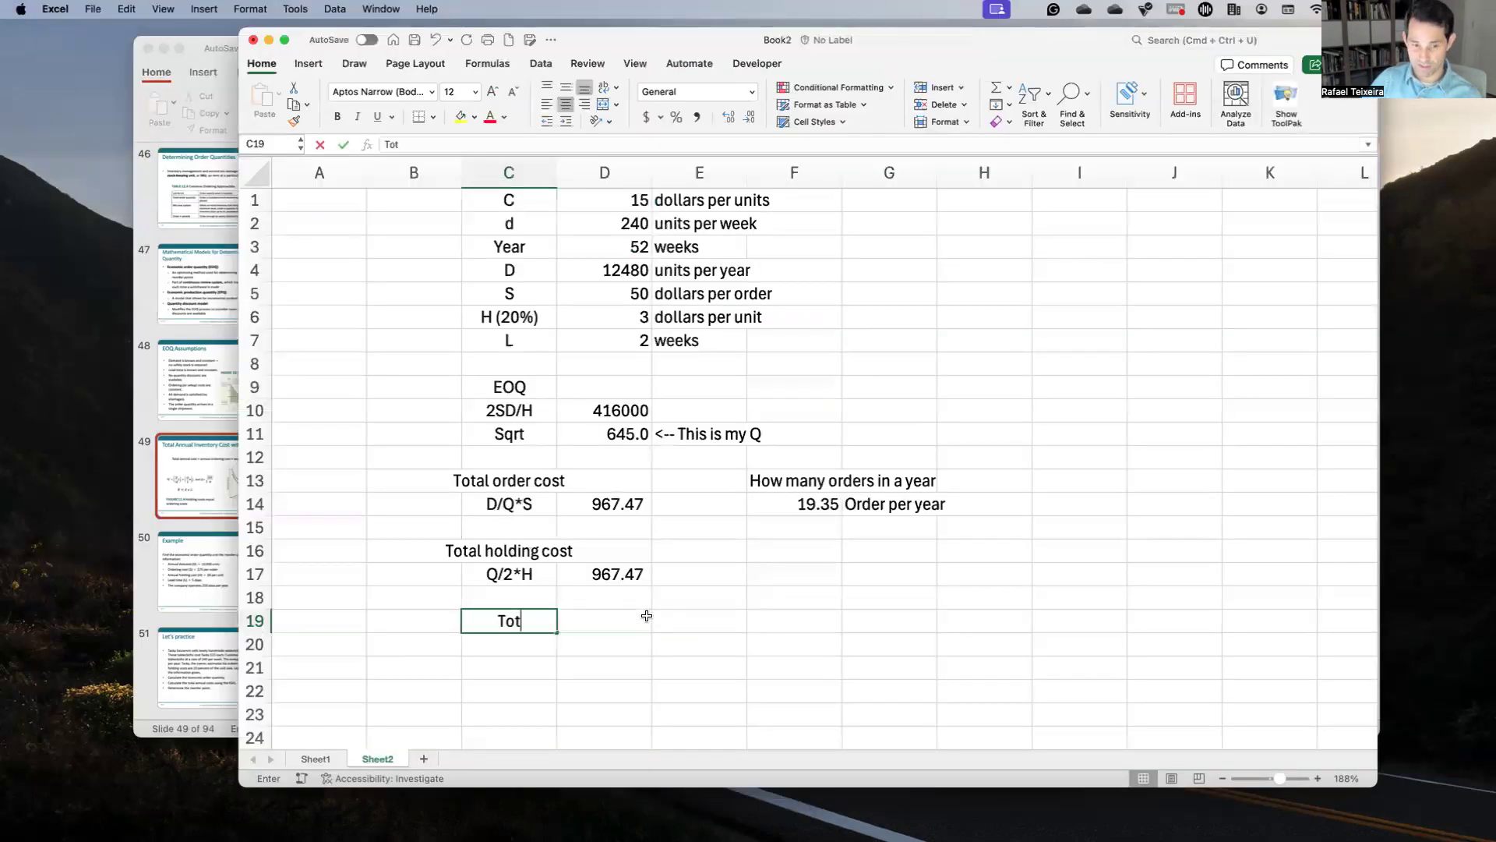
text(al annual cost )
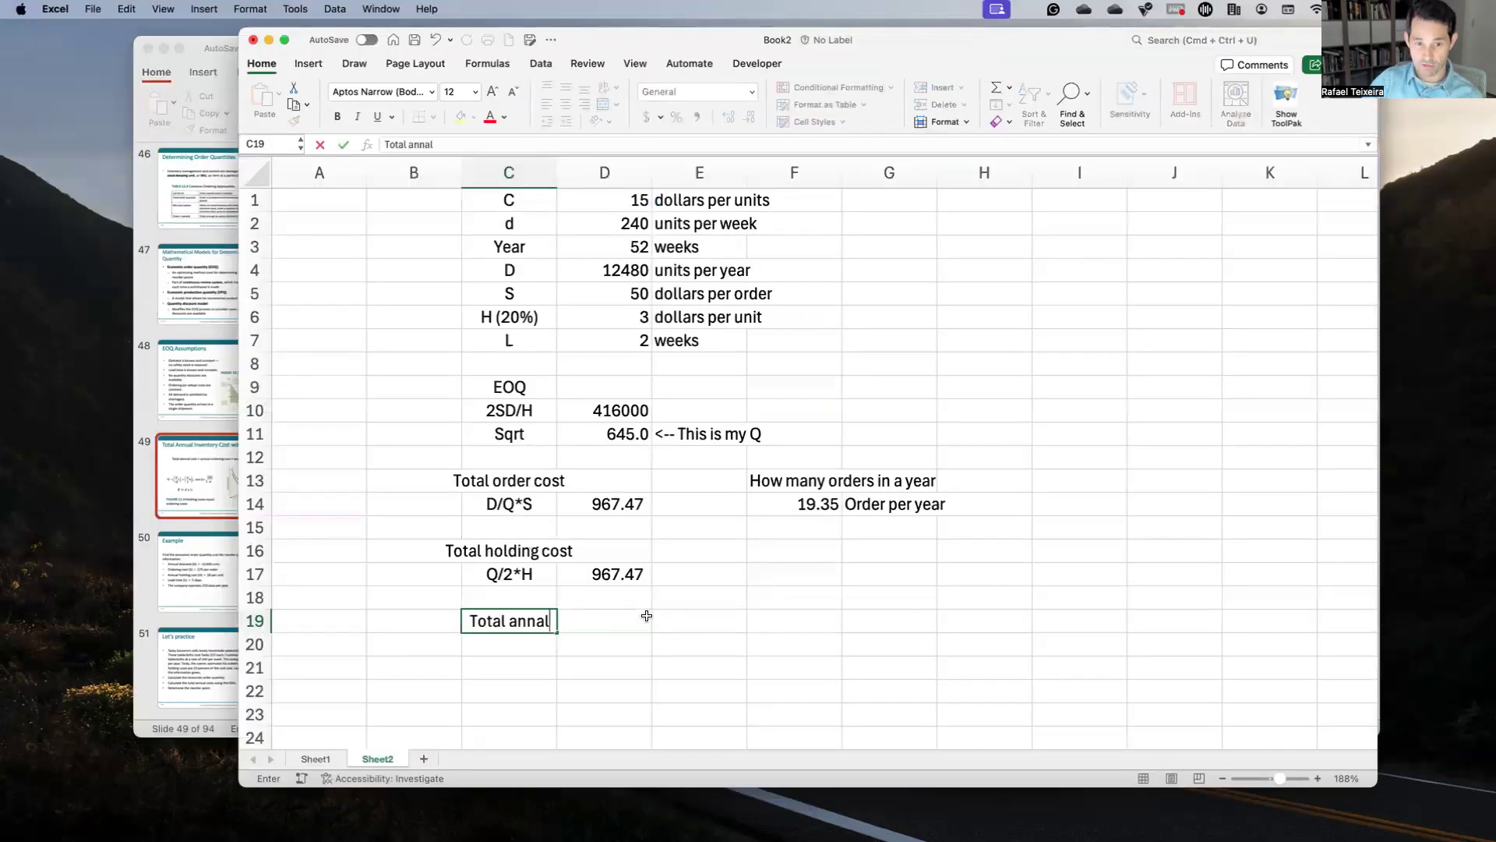
text(withouy)
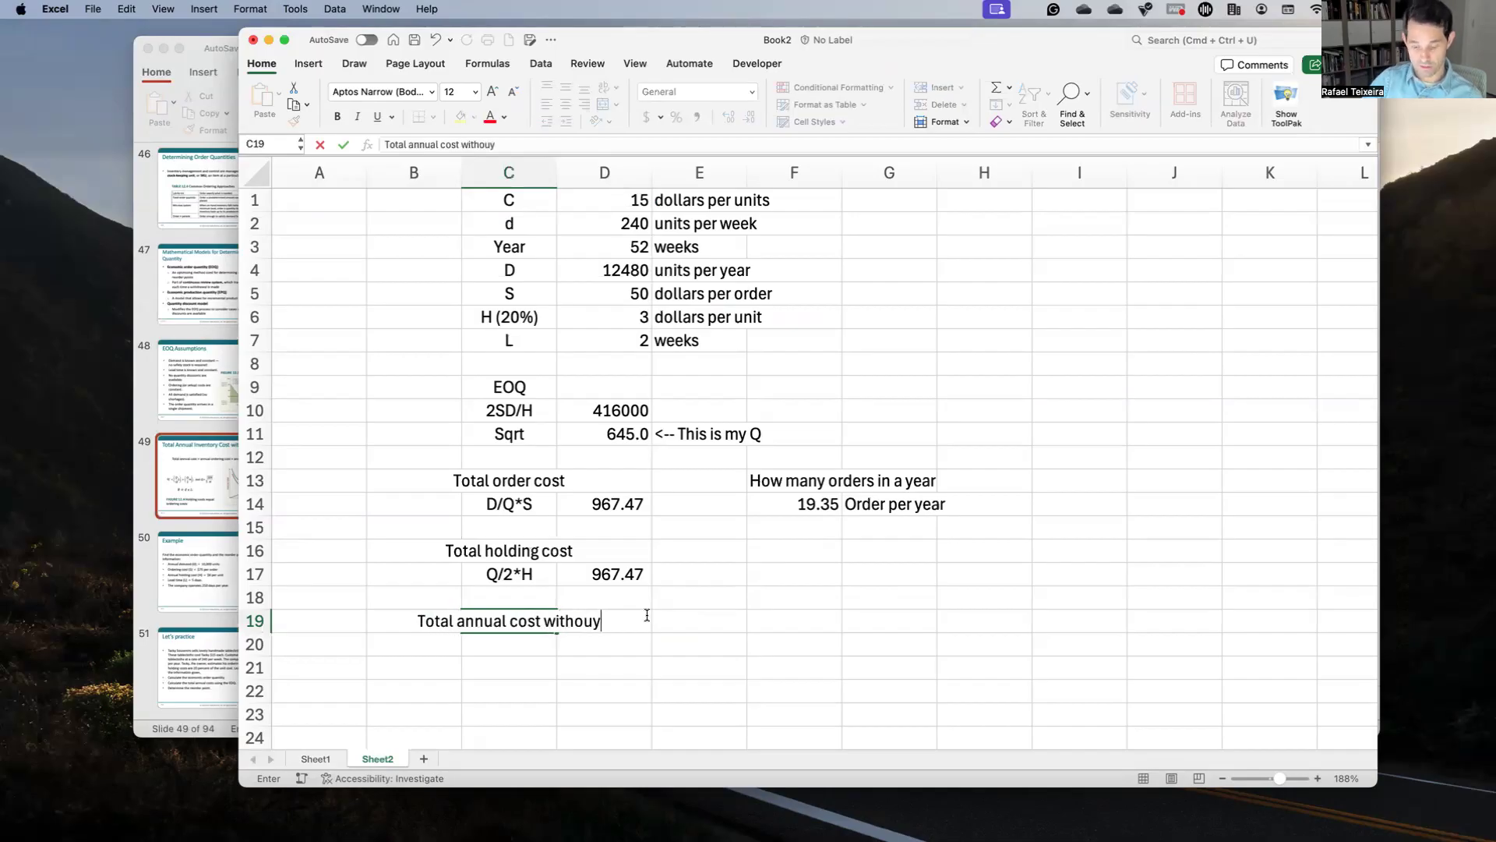
key(BackSpace)
text(t t)
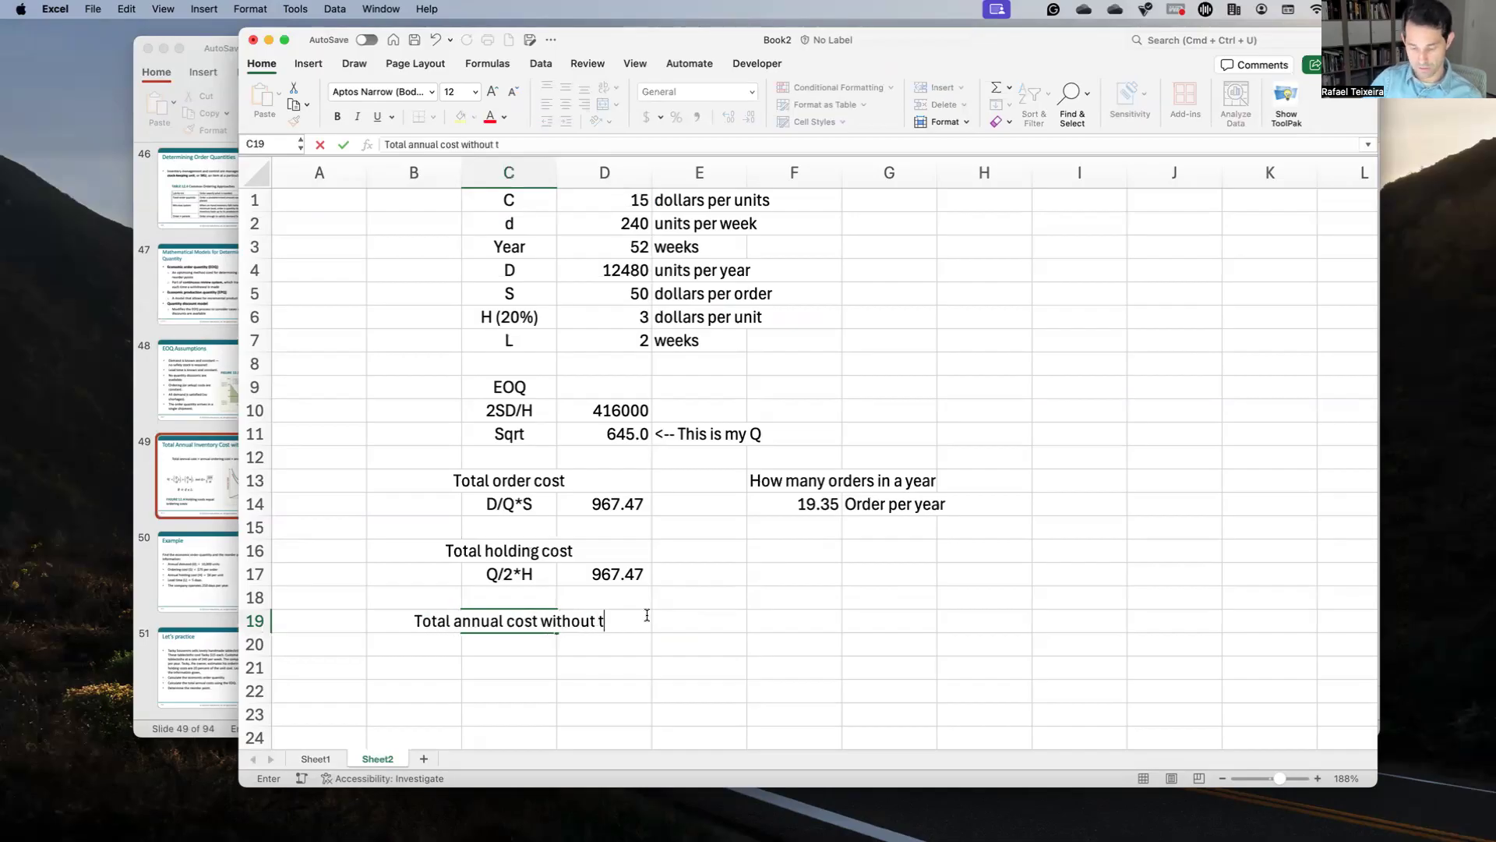
text(he purchasing cost)
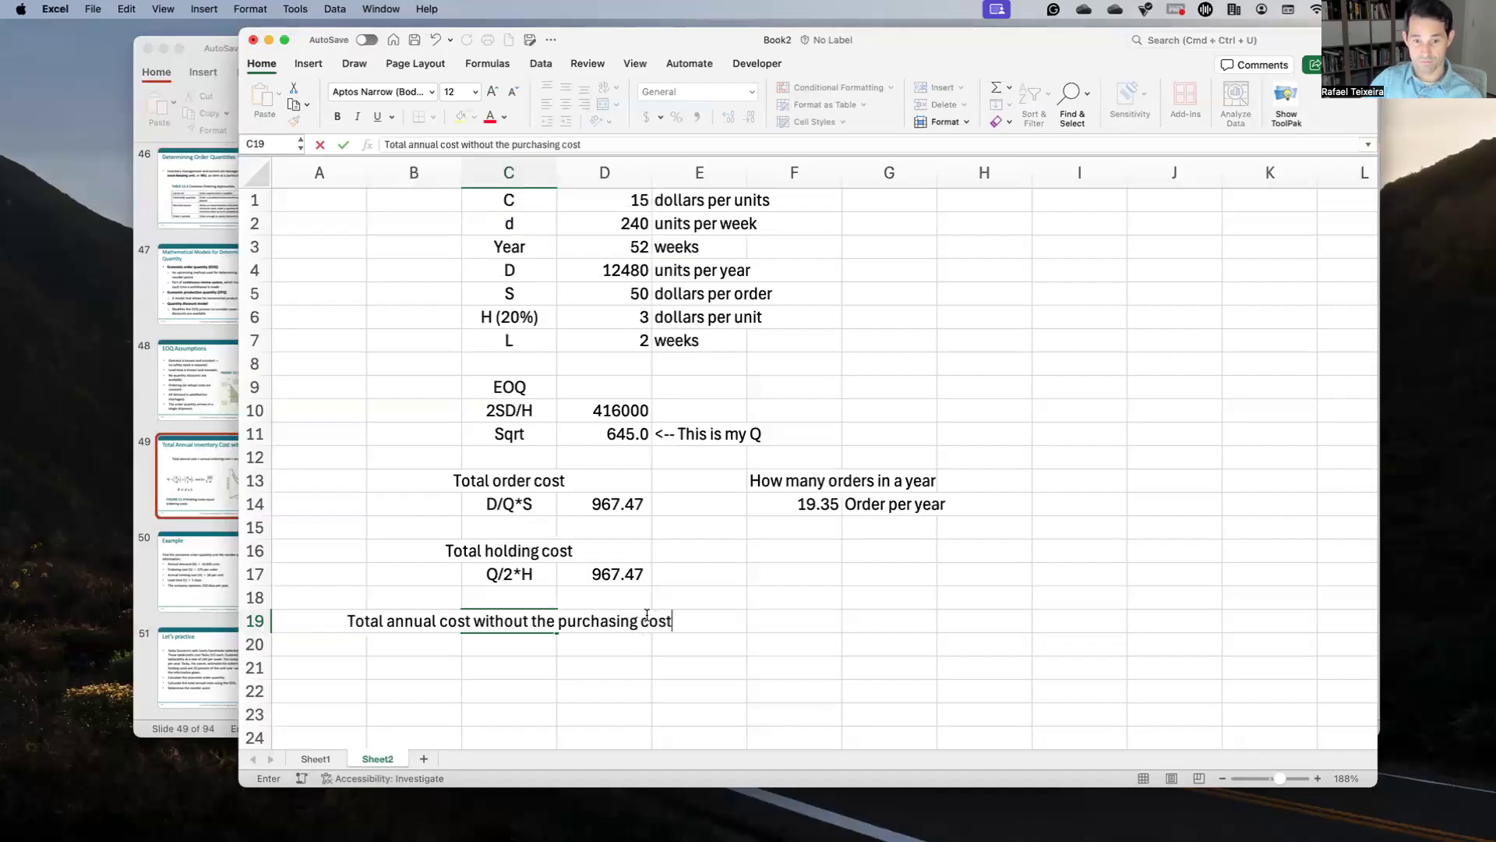
key(Return)
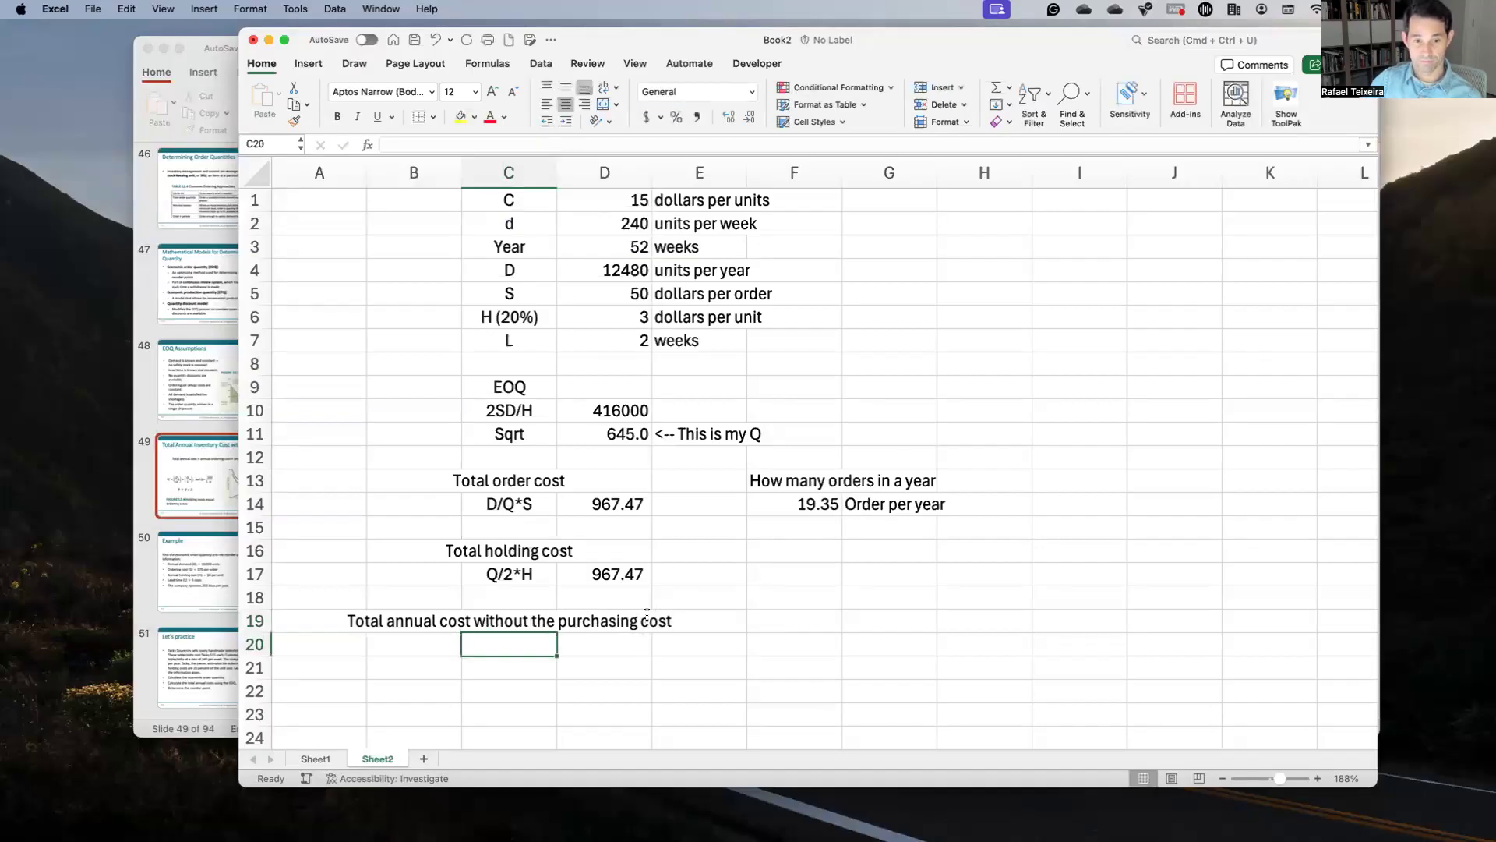
Step: Enter =D17+D14 in D20 to sum order and holding costs, giving 1,934.94
key(Right)
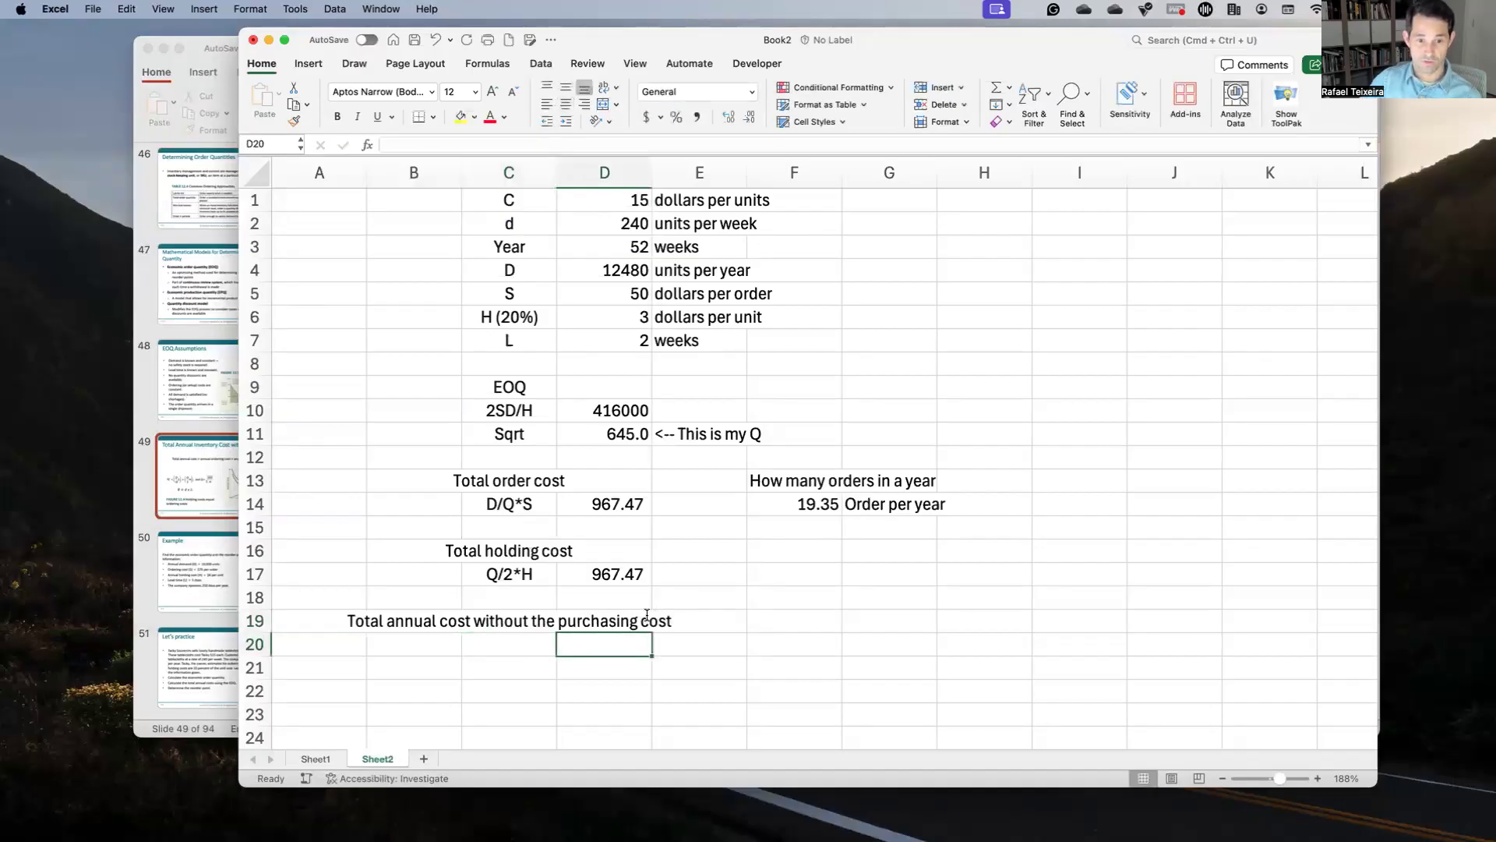
text(=)
key(Up)
key(Up)
key(Up)
text(+)
key(Up)
key(Up)
key(Up)
key(Up)
key(Up)
key(Up)
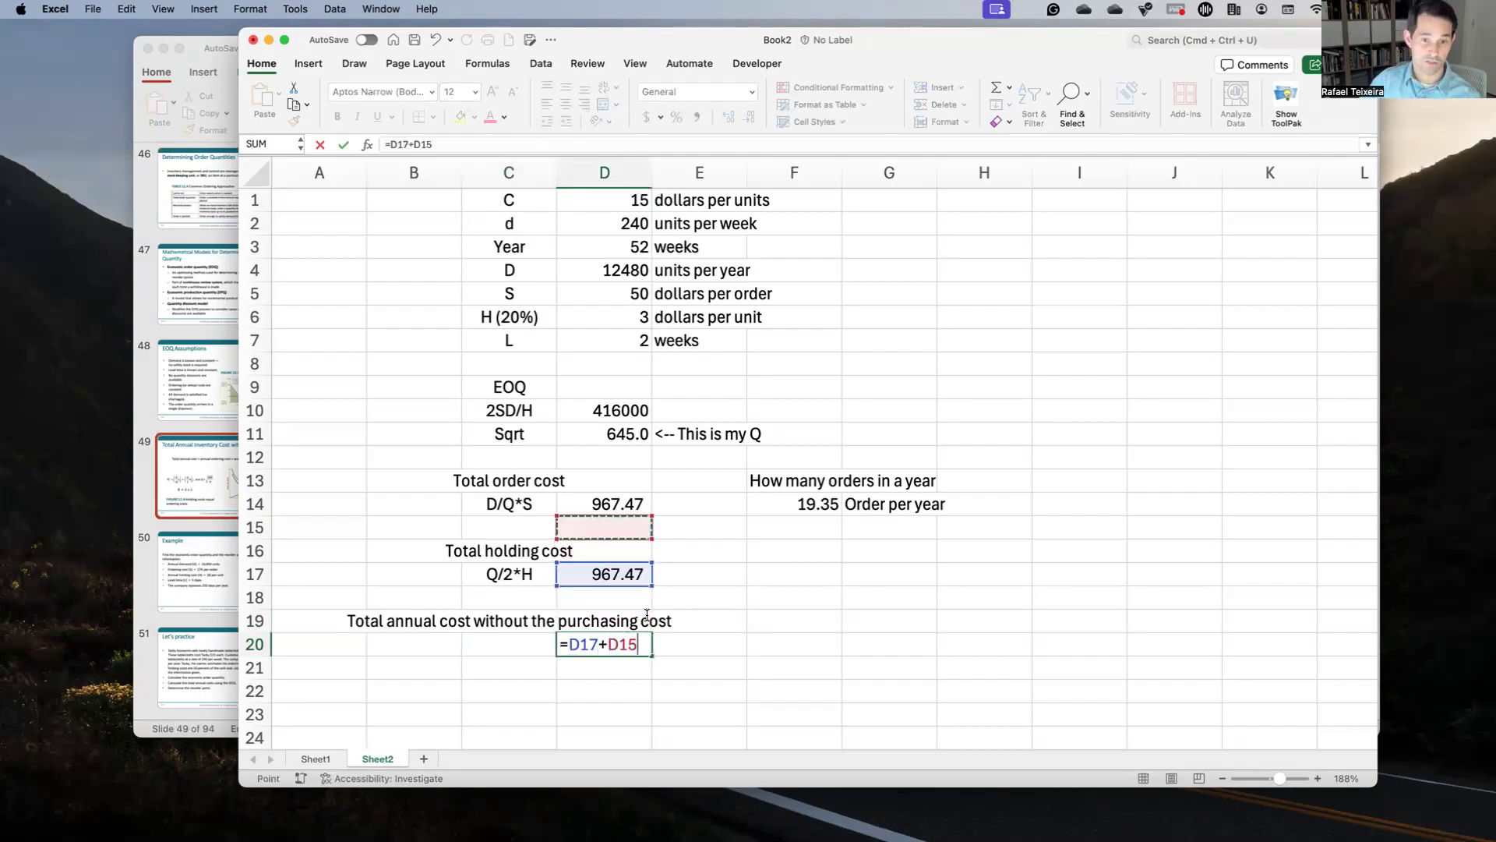
key(Return)
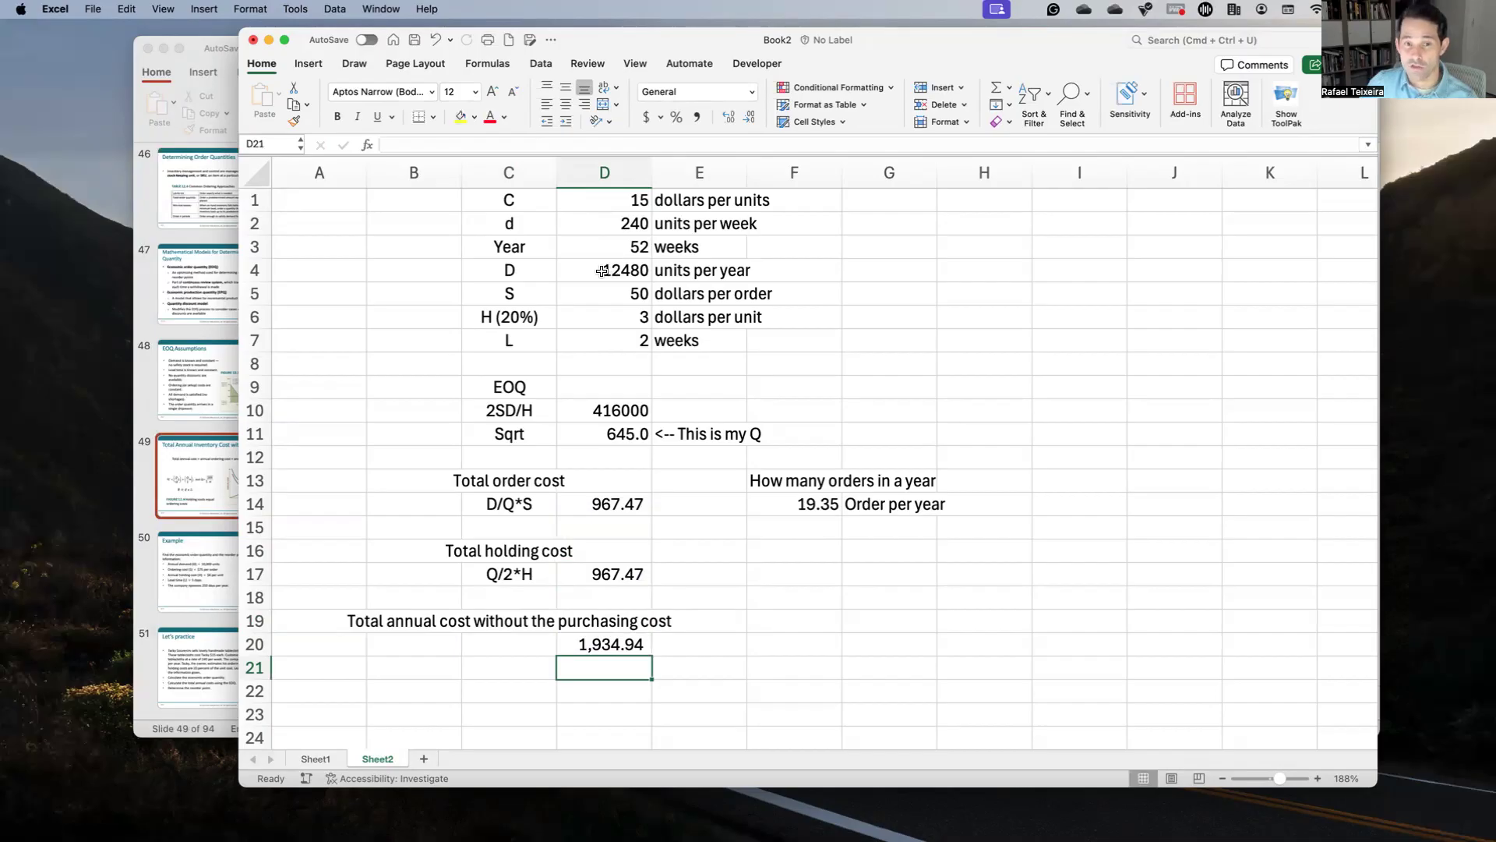
drag(555, 271, 615, 271)
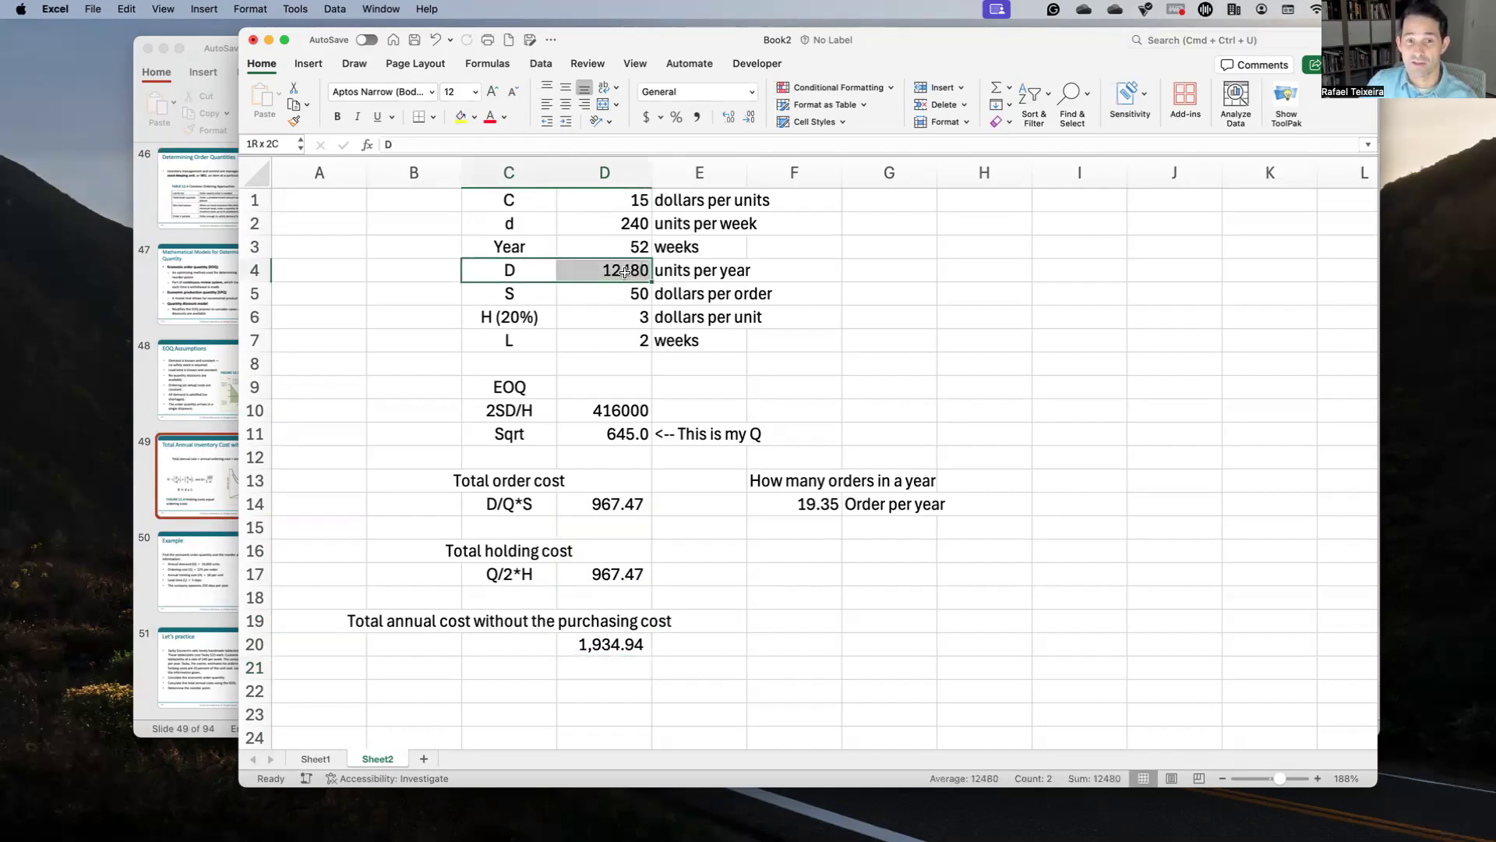
drag(526, 203, 608, 203)
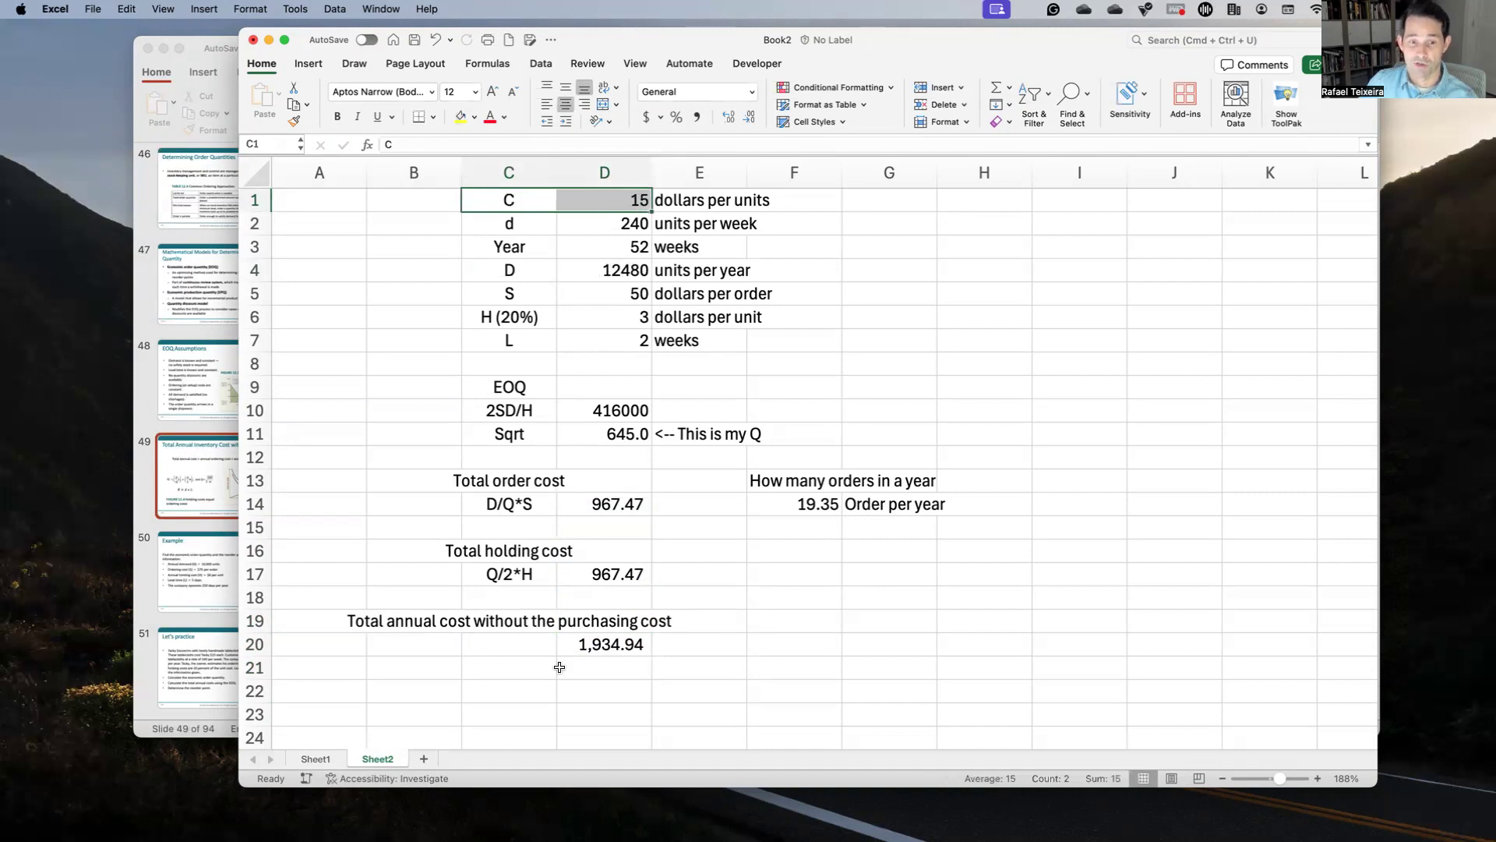
Step: Add a 'Purchasing cost' label with a 'D*C' note beneath it
click(792, 621)
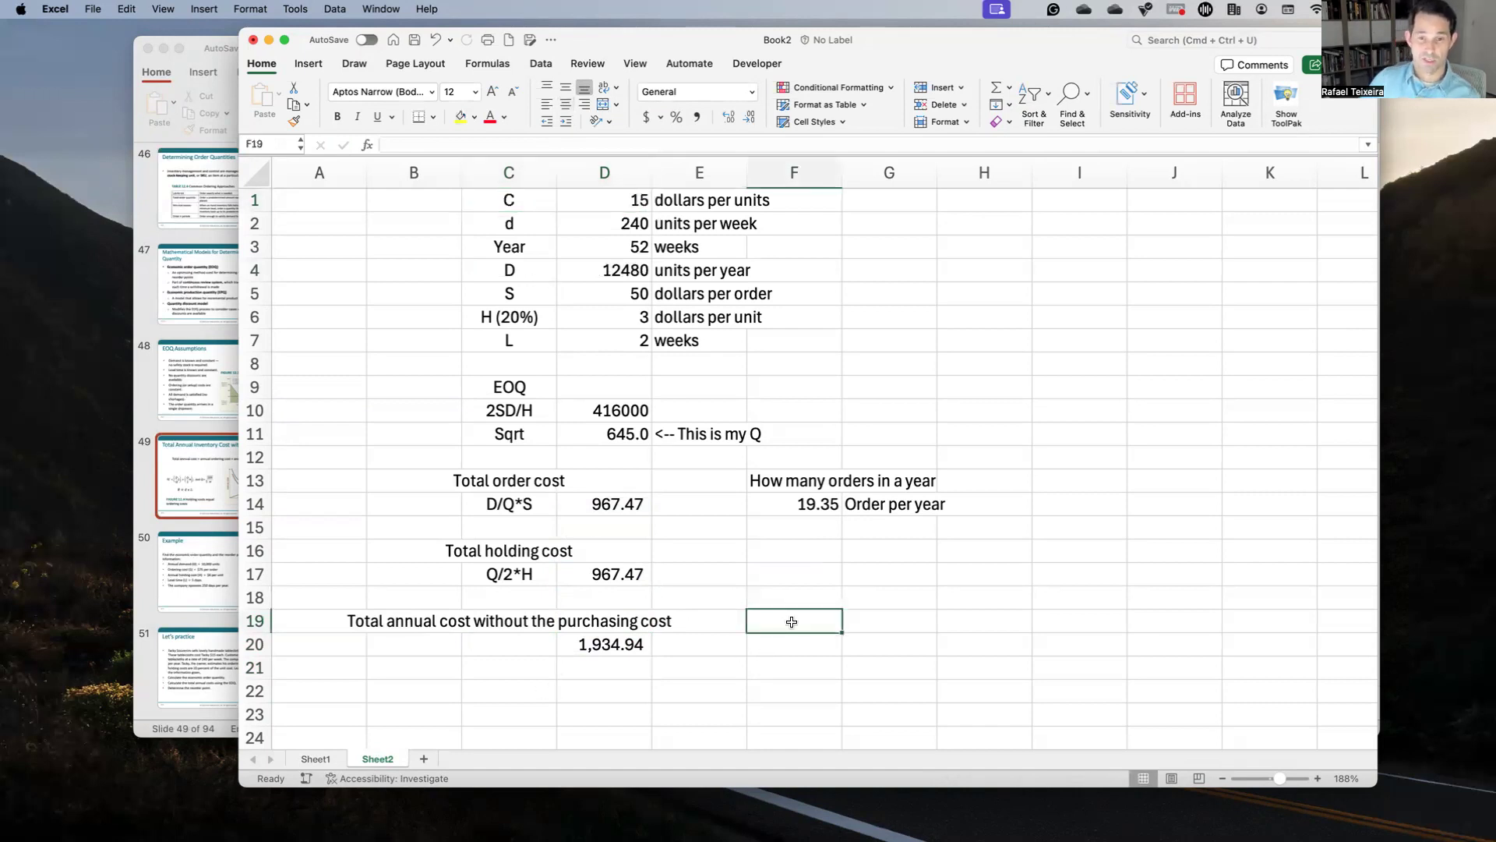
text(Purc)
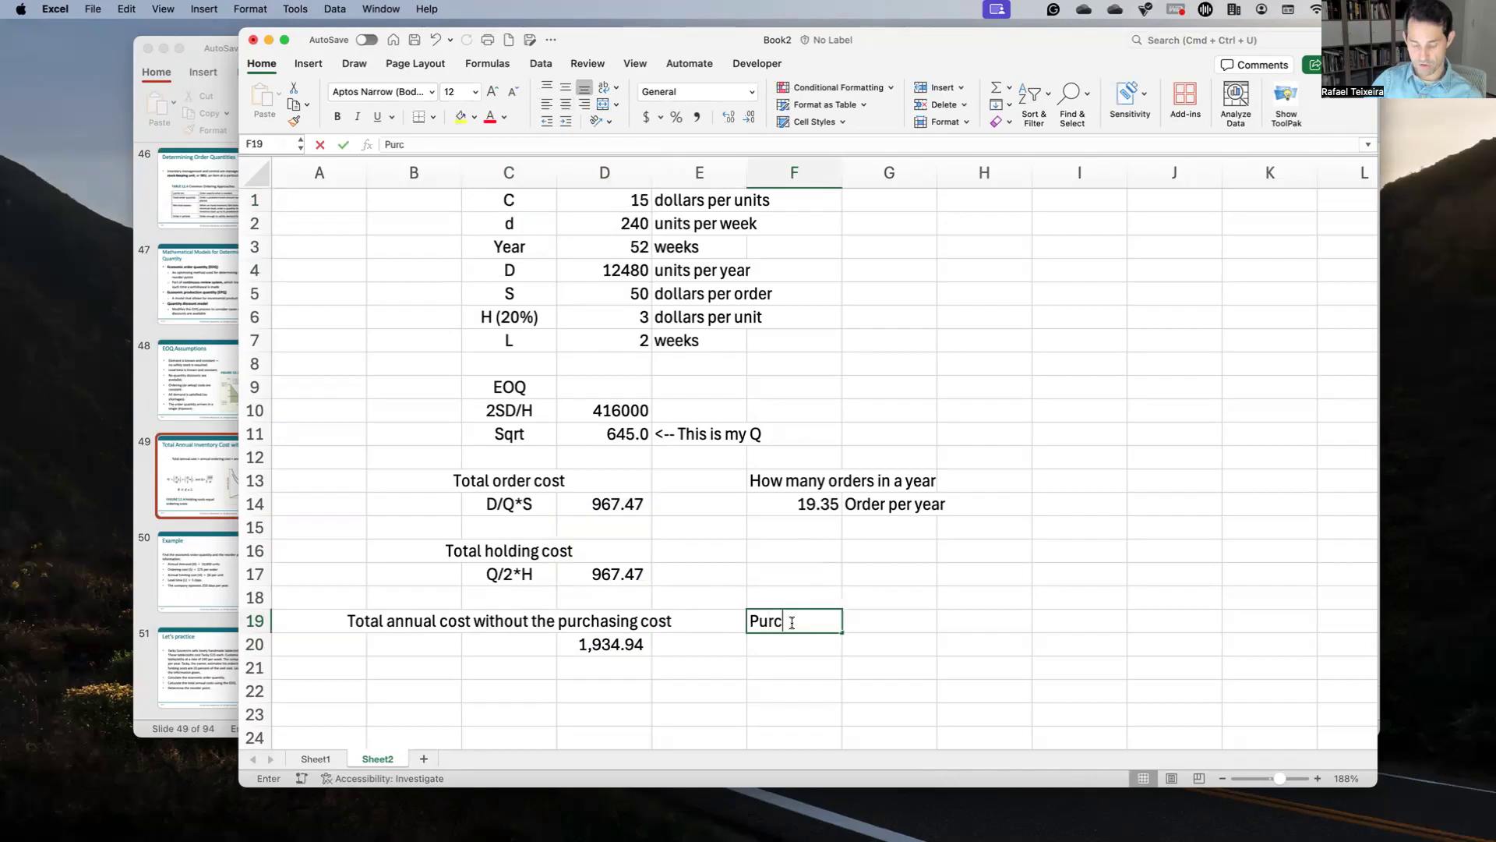
text(hasing cost)
key(Return)
text(=)
key(BackSpace)
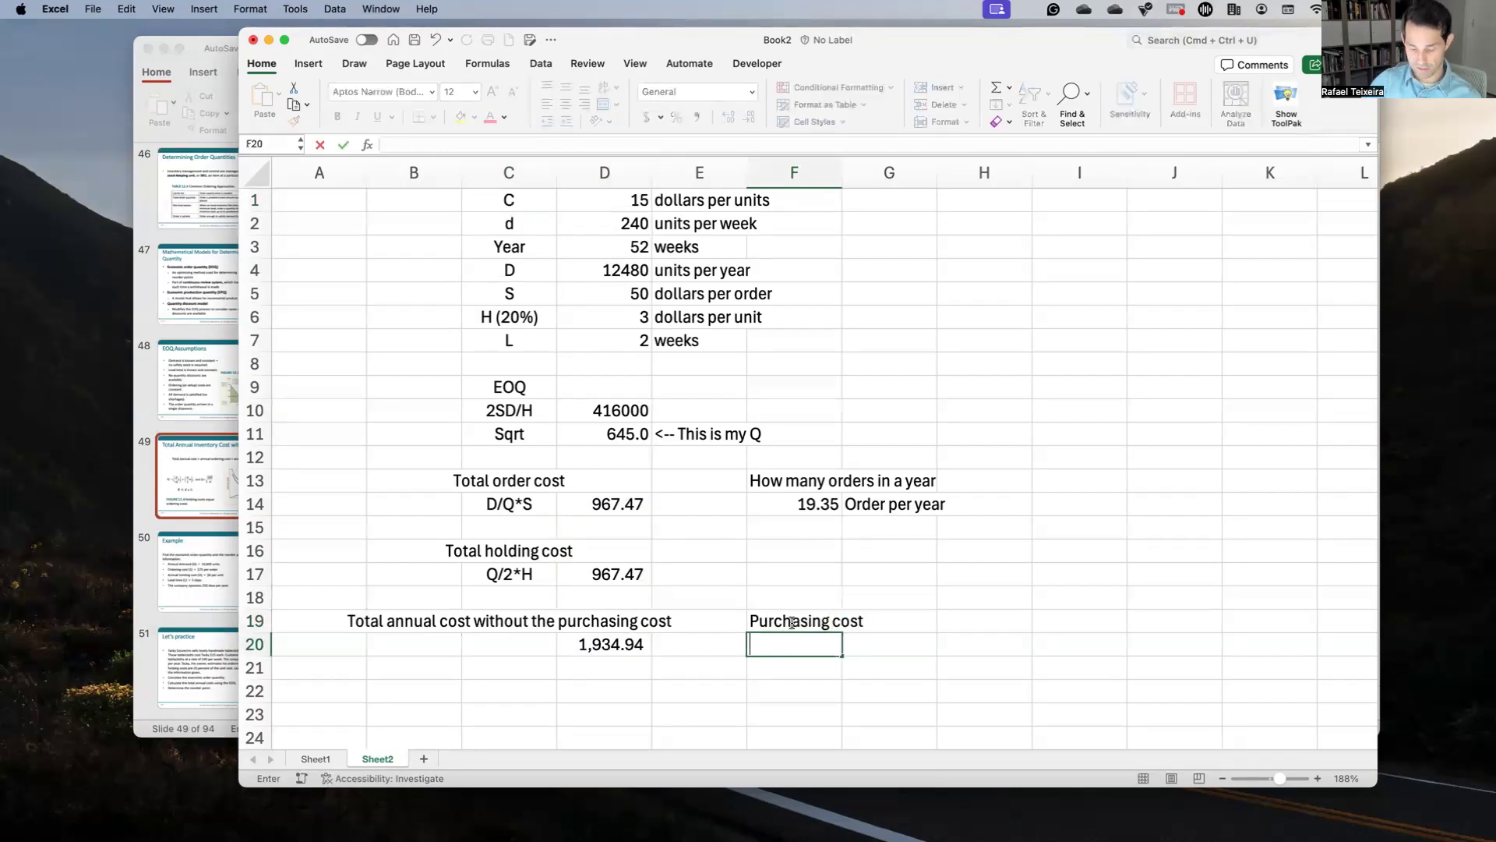
text(D*C)
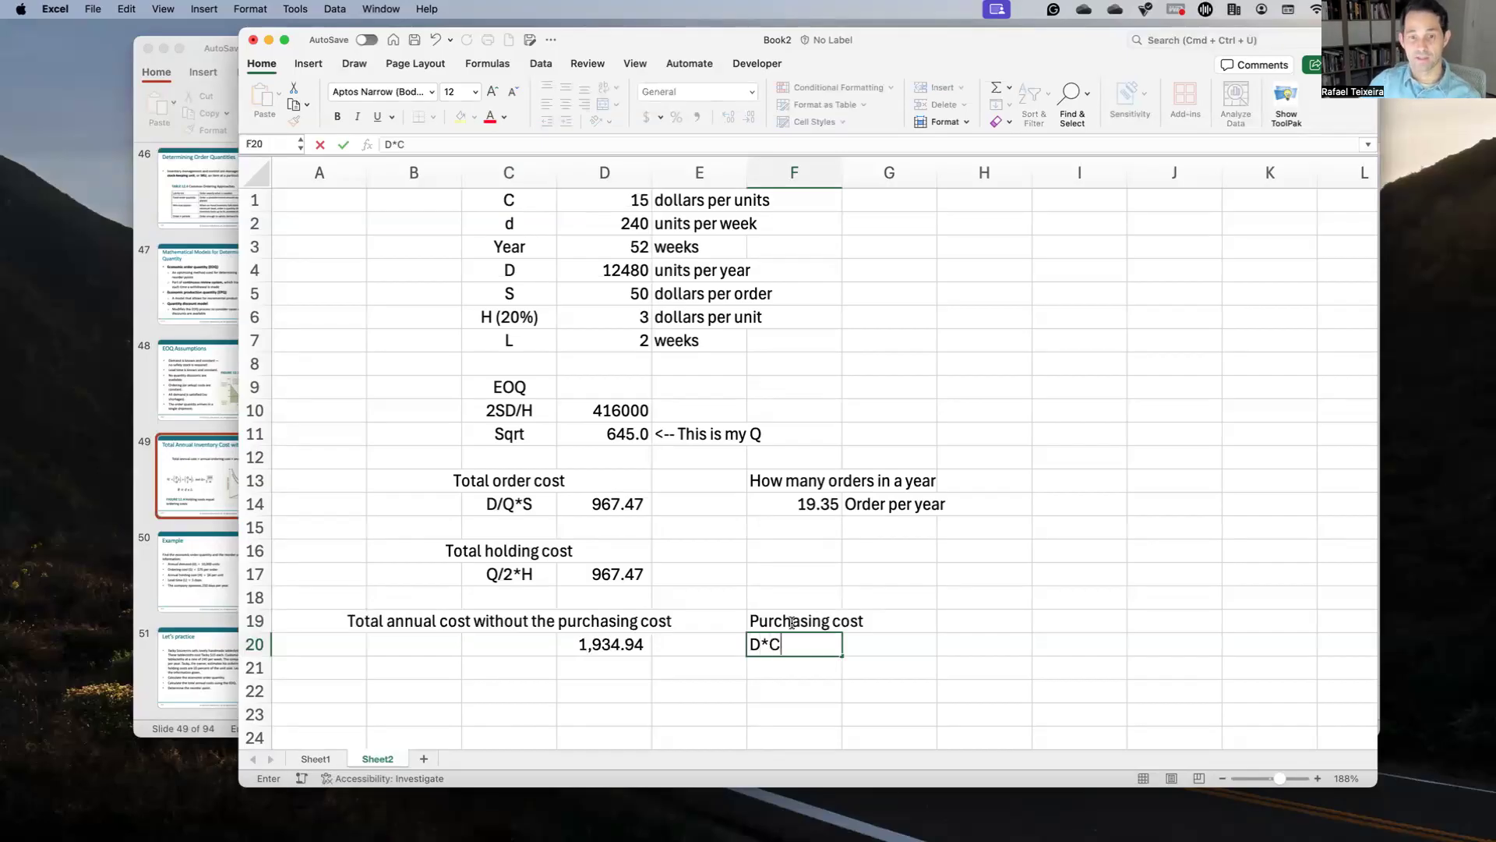
key(Tab)
Step: Enter =D4*D1 beside the D*C note, giving a purchasing cost of 187200
text(=)
click(637, 275)
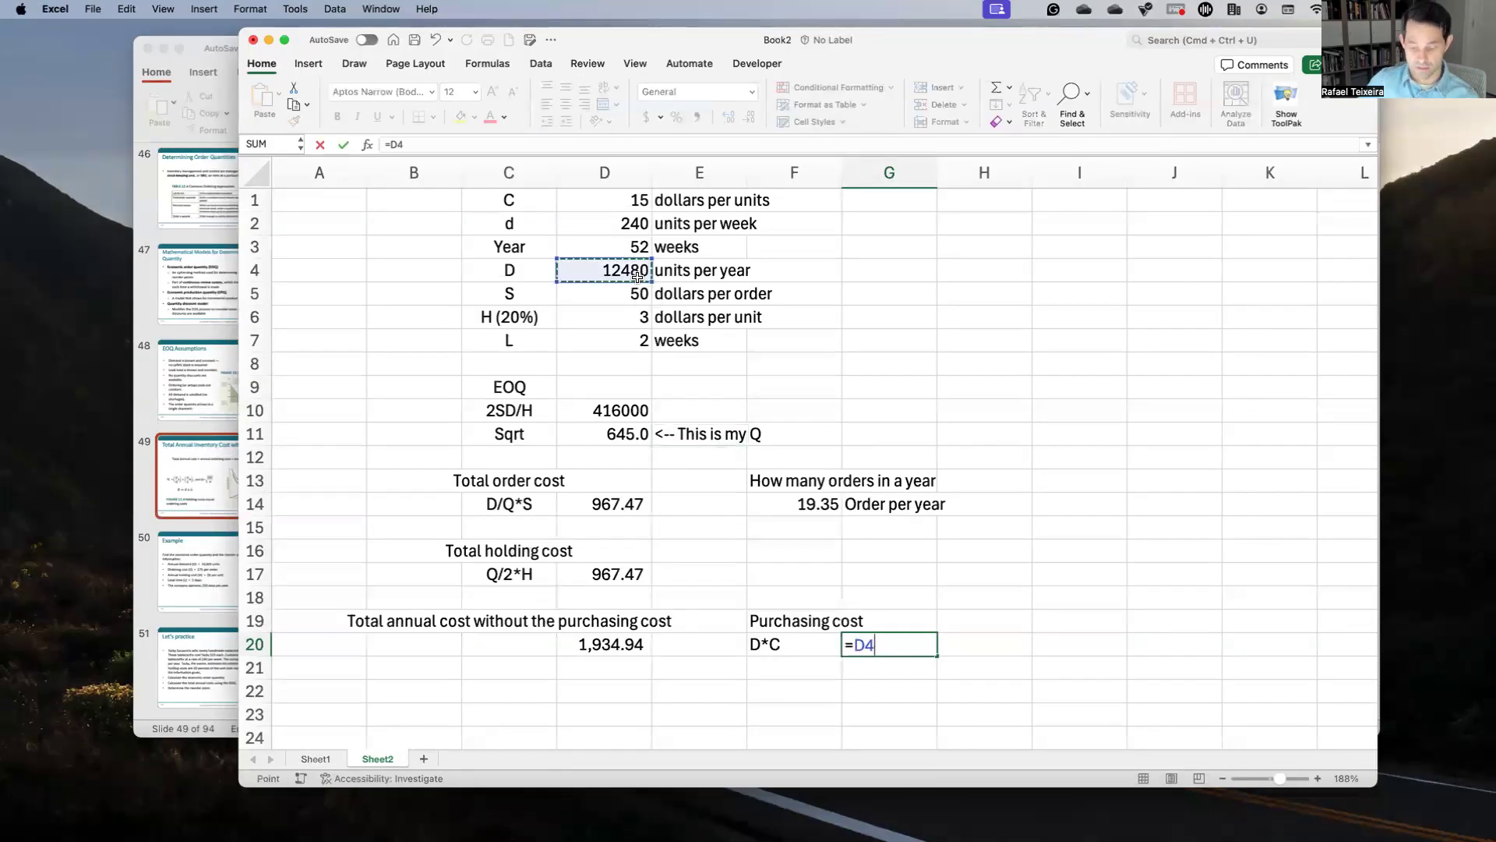
text(*)
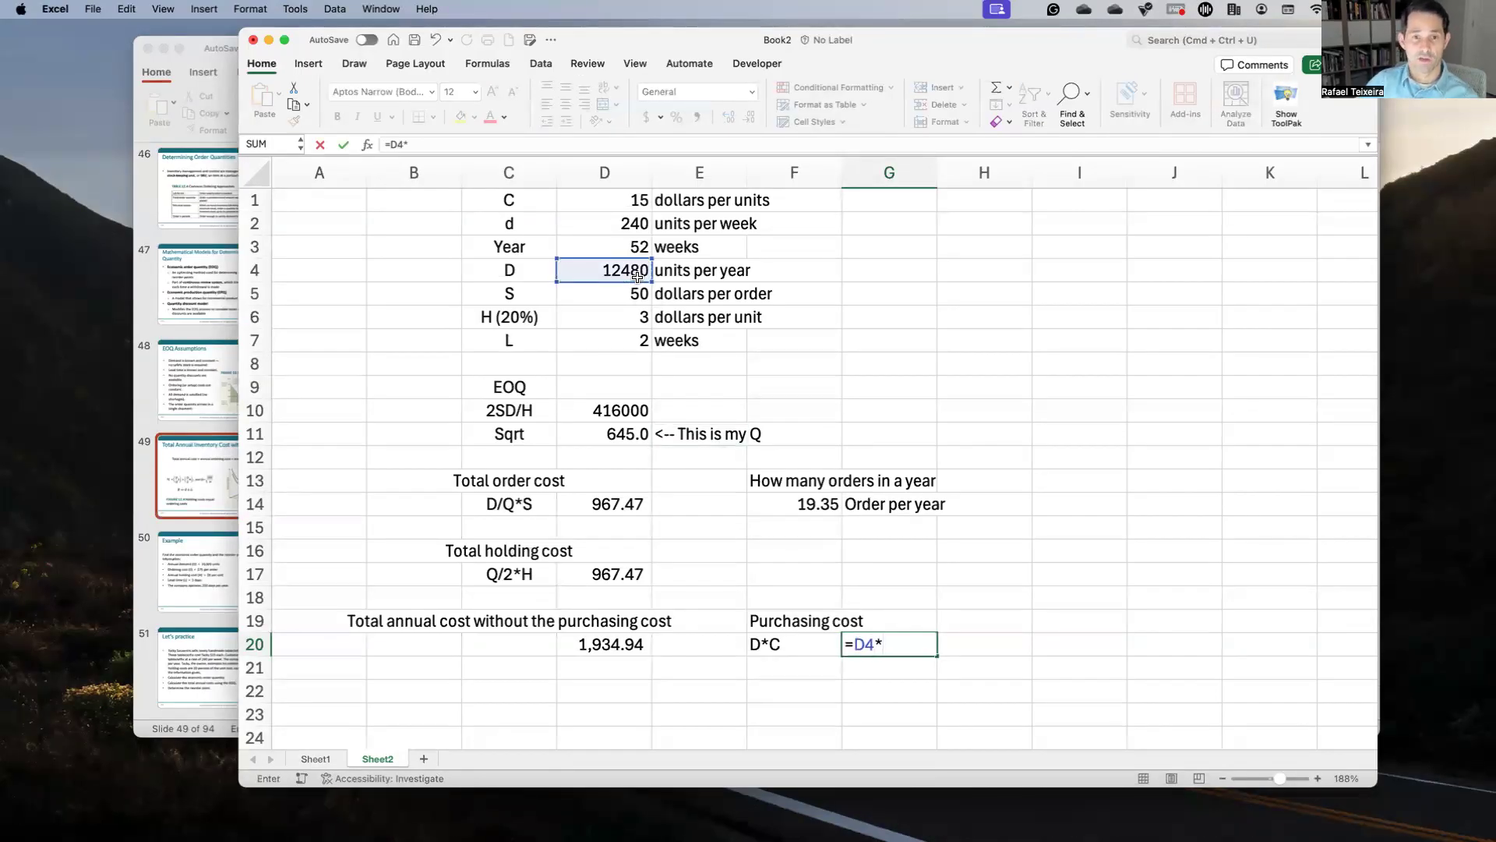
click(631, 201)
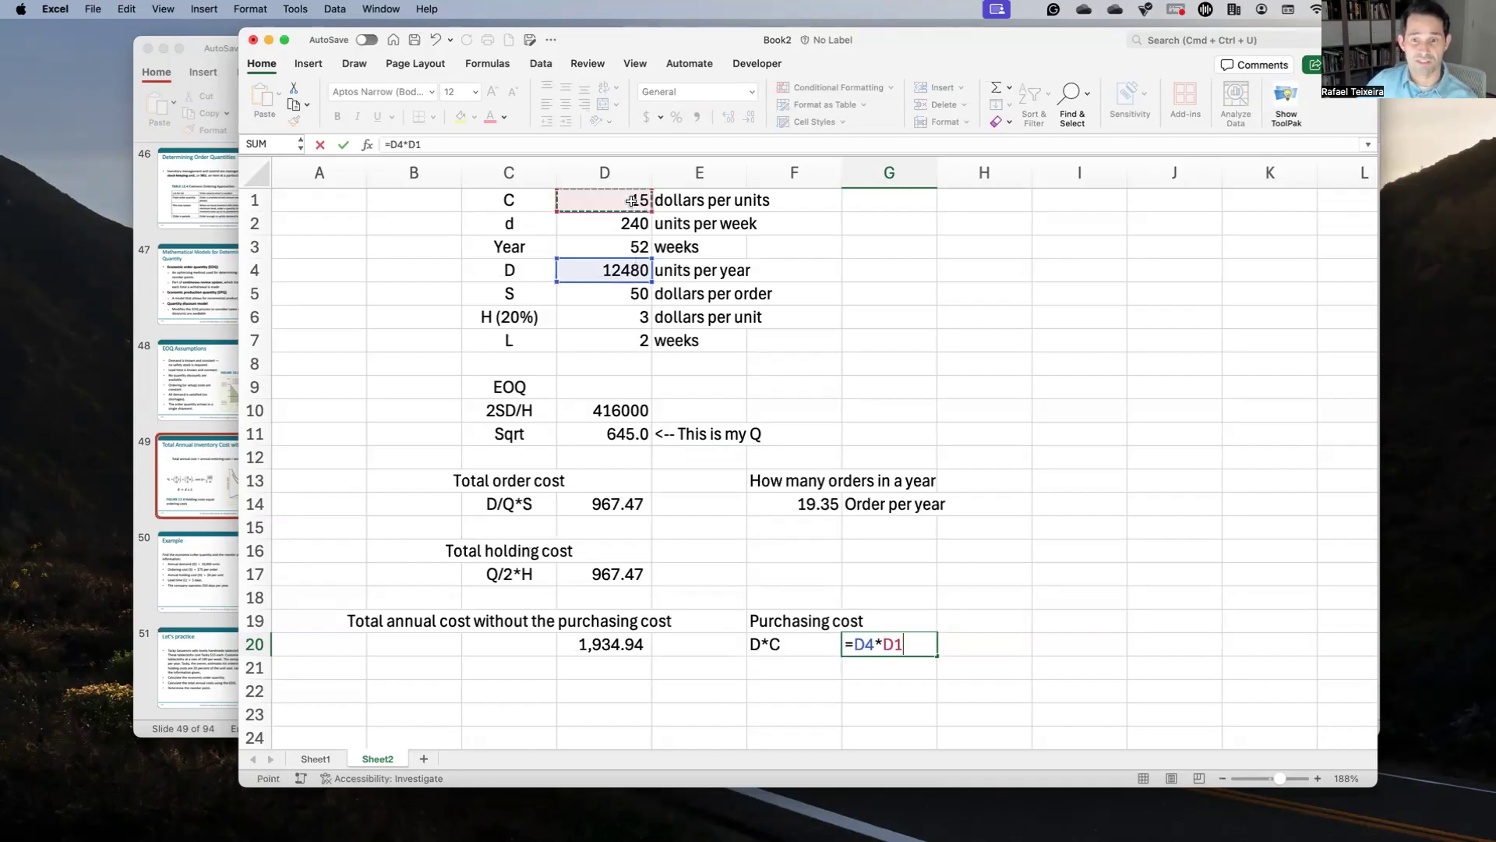
key(Return)
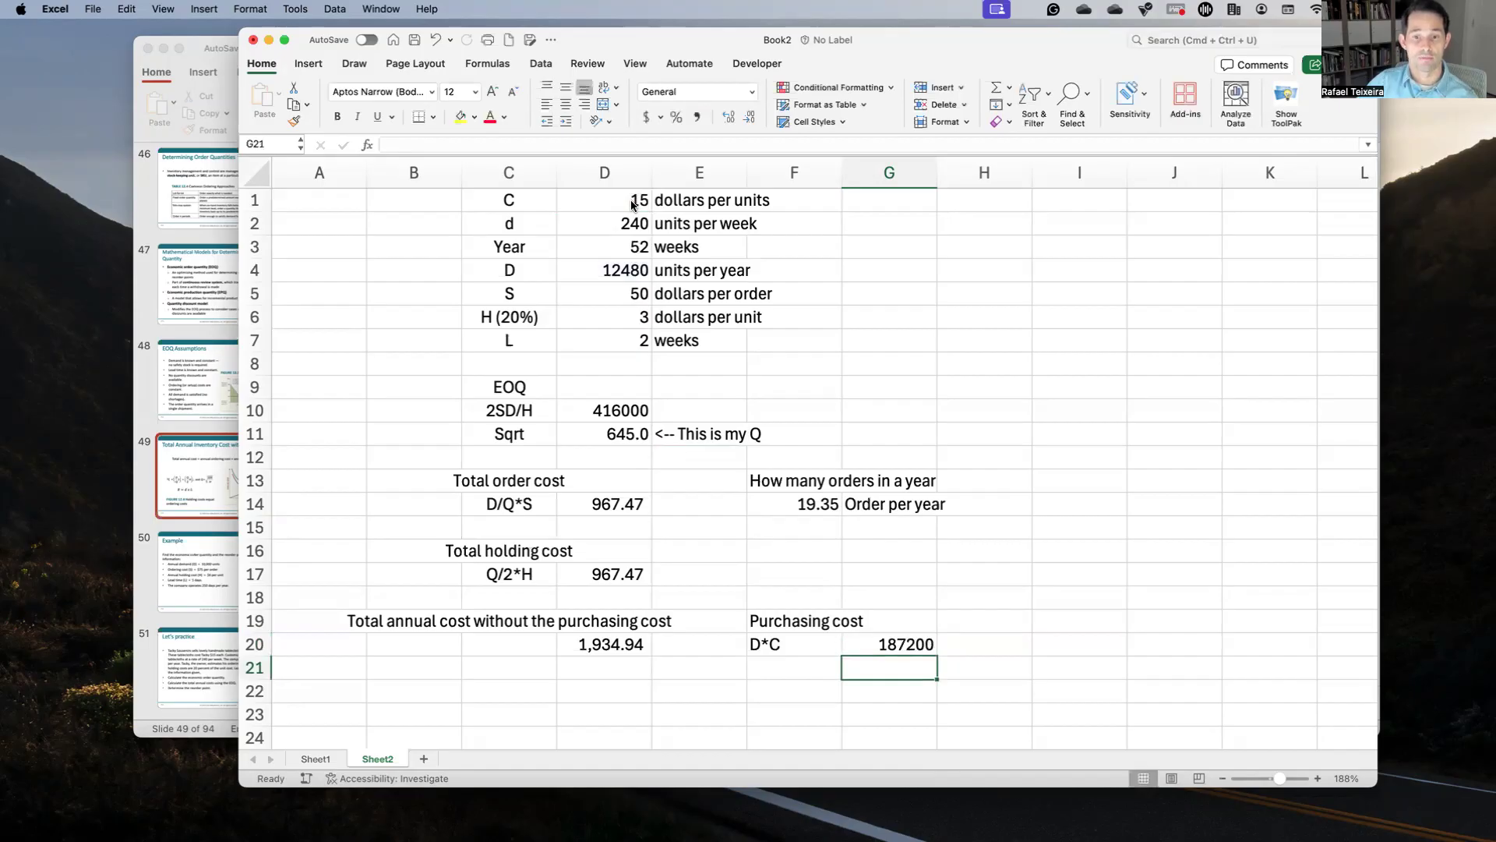
key(Up)
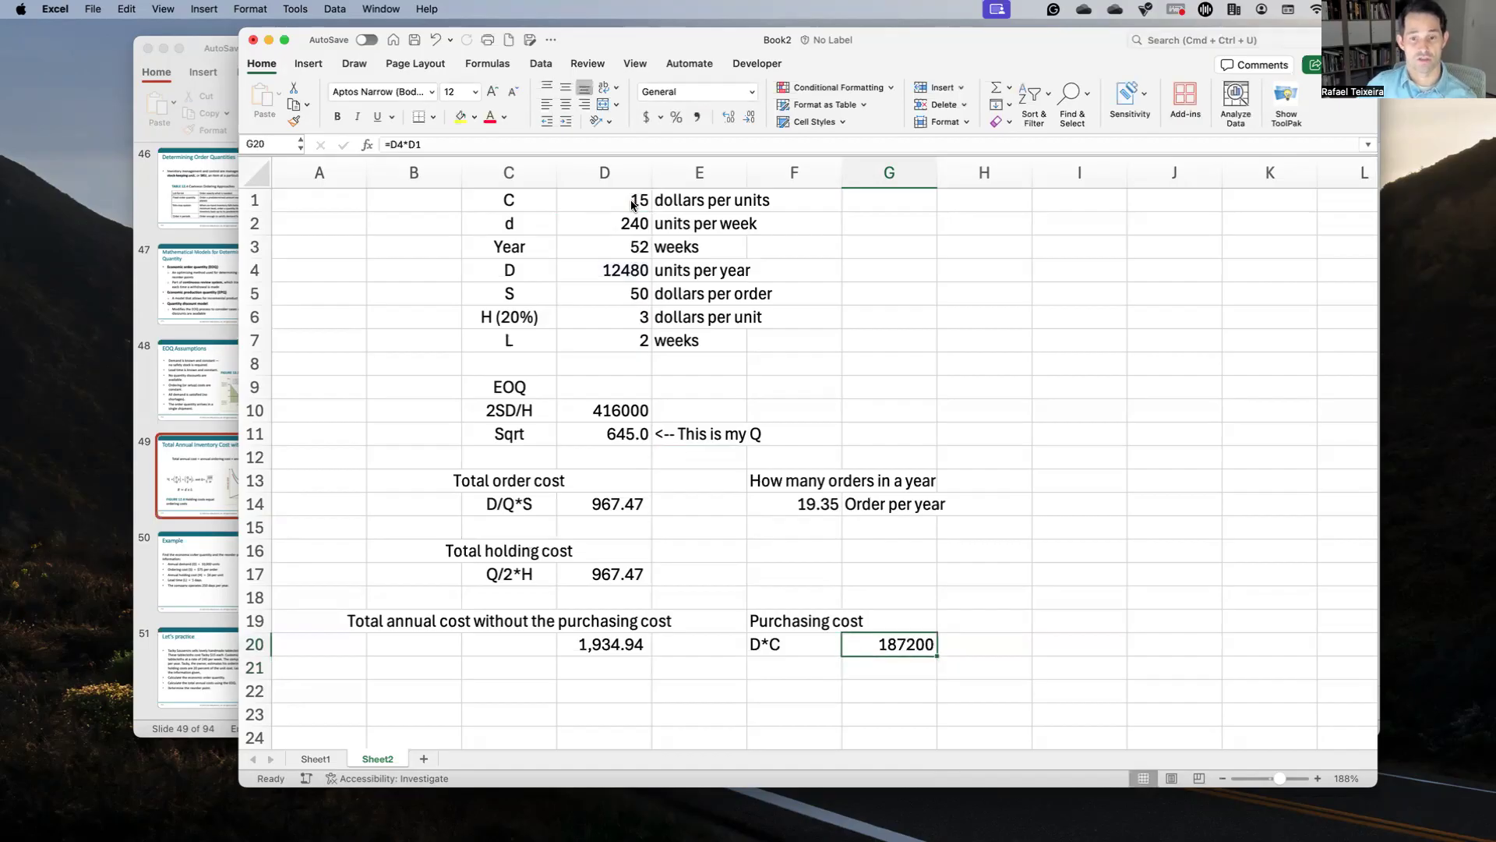
click(502, 140)
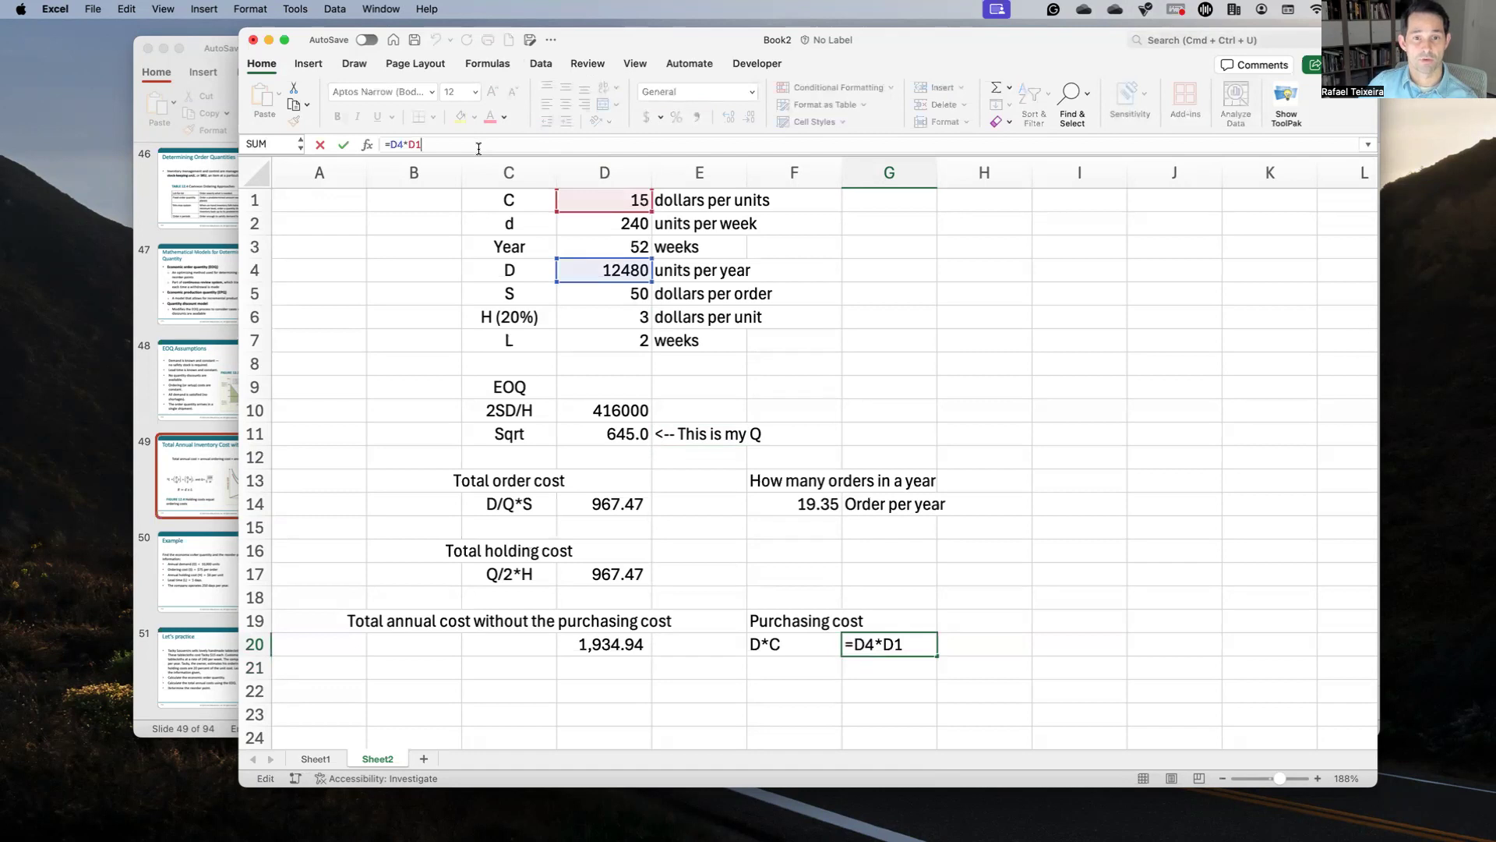
key(Return)
key(Up)
key(Up)
key(Down)
key(Down)
key(Left)
key(Left)
key(Left)
key(Left)
key(Down)
Step: Label C22 'Total annual cost with the purchasing cost' and enter =D20+G20 in D23
text(Total ann)
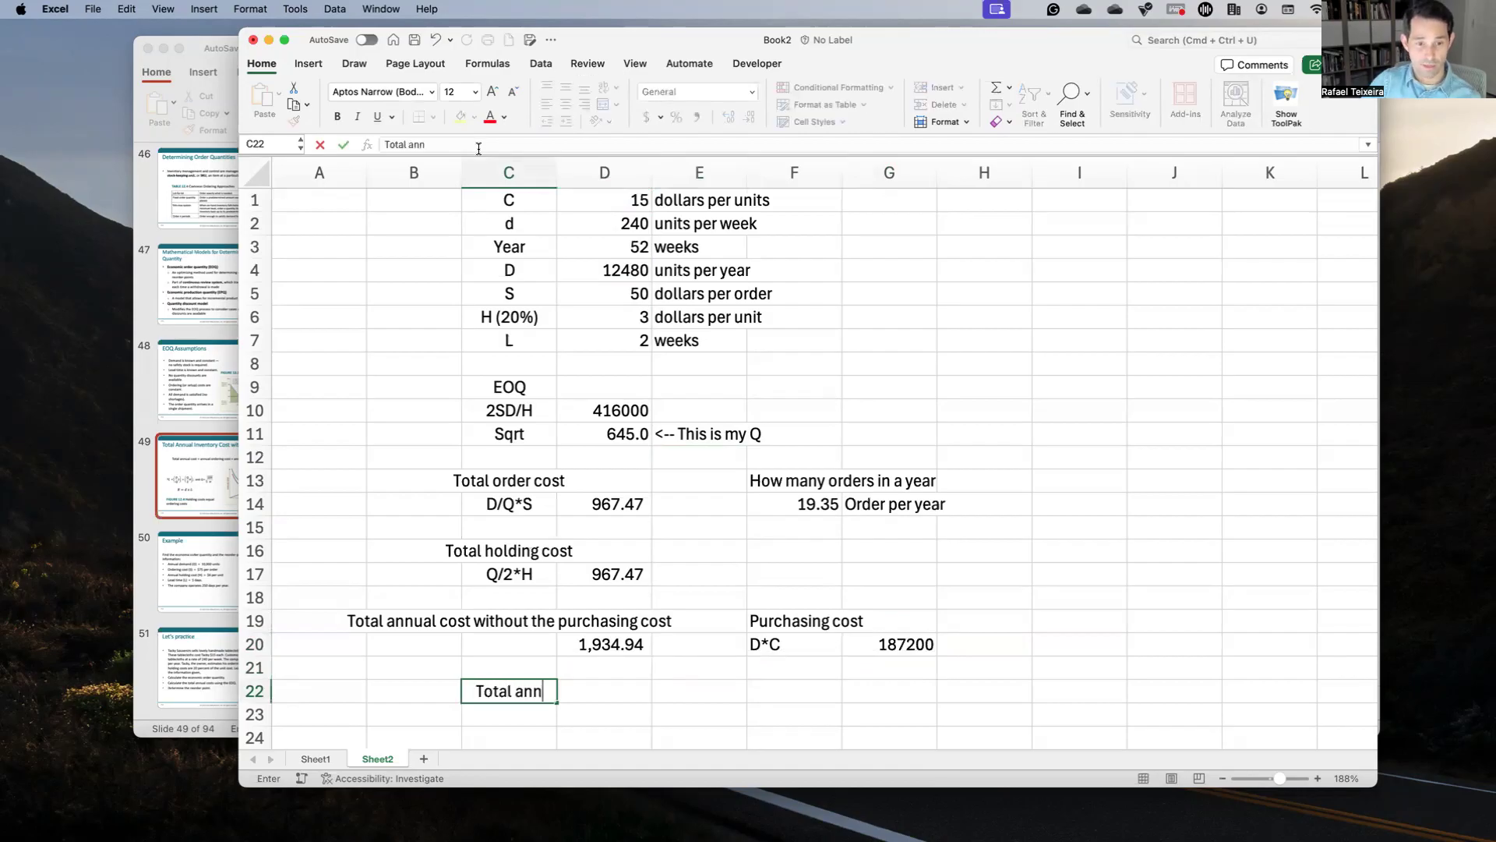
text(ual cost)
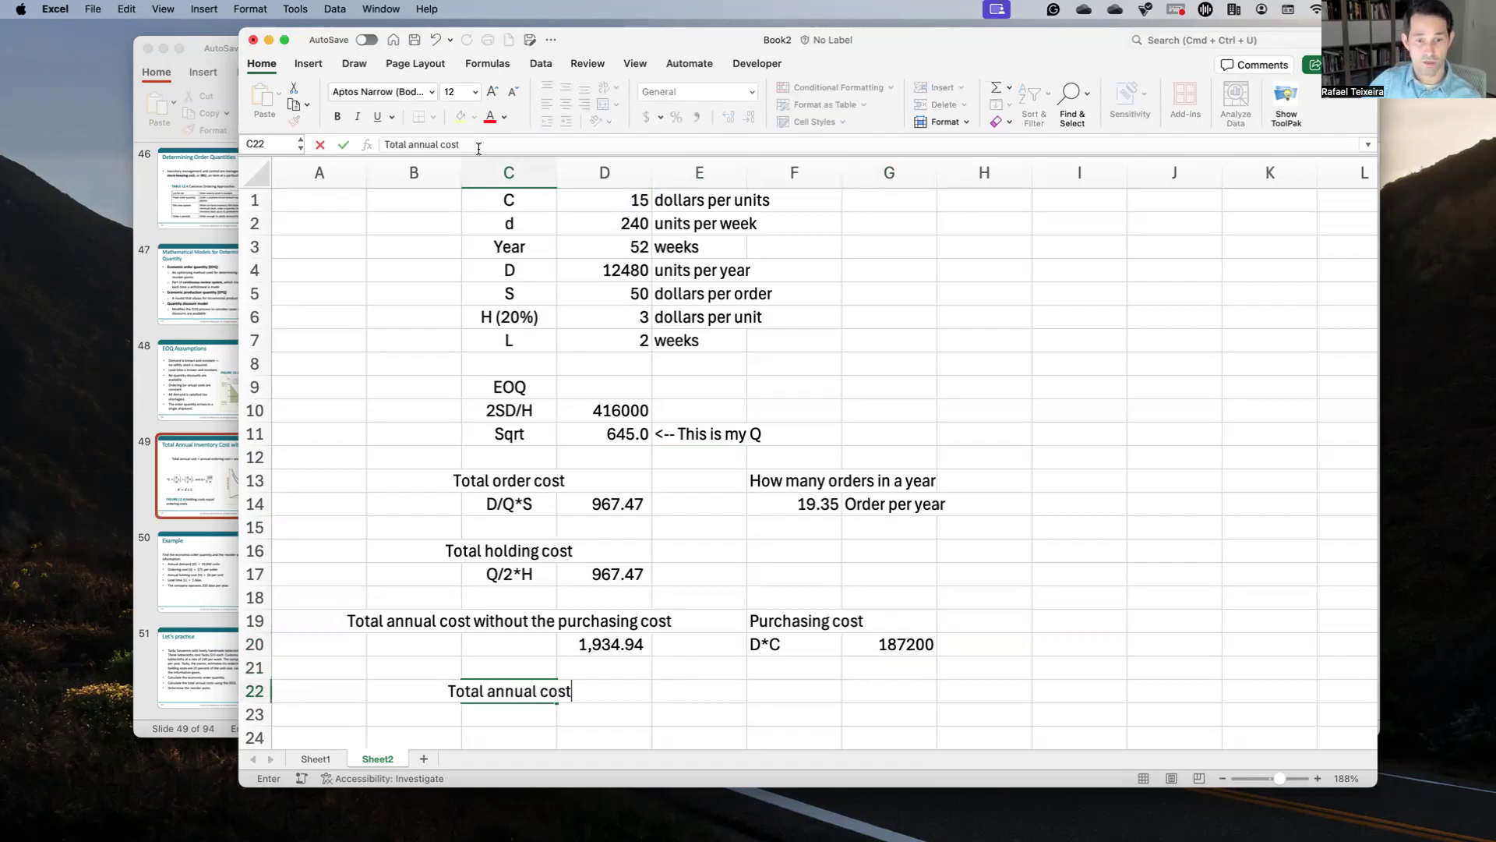
text( with the)
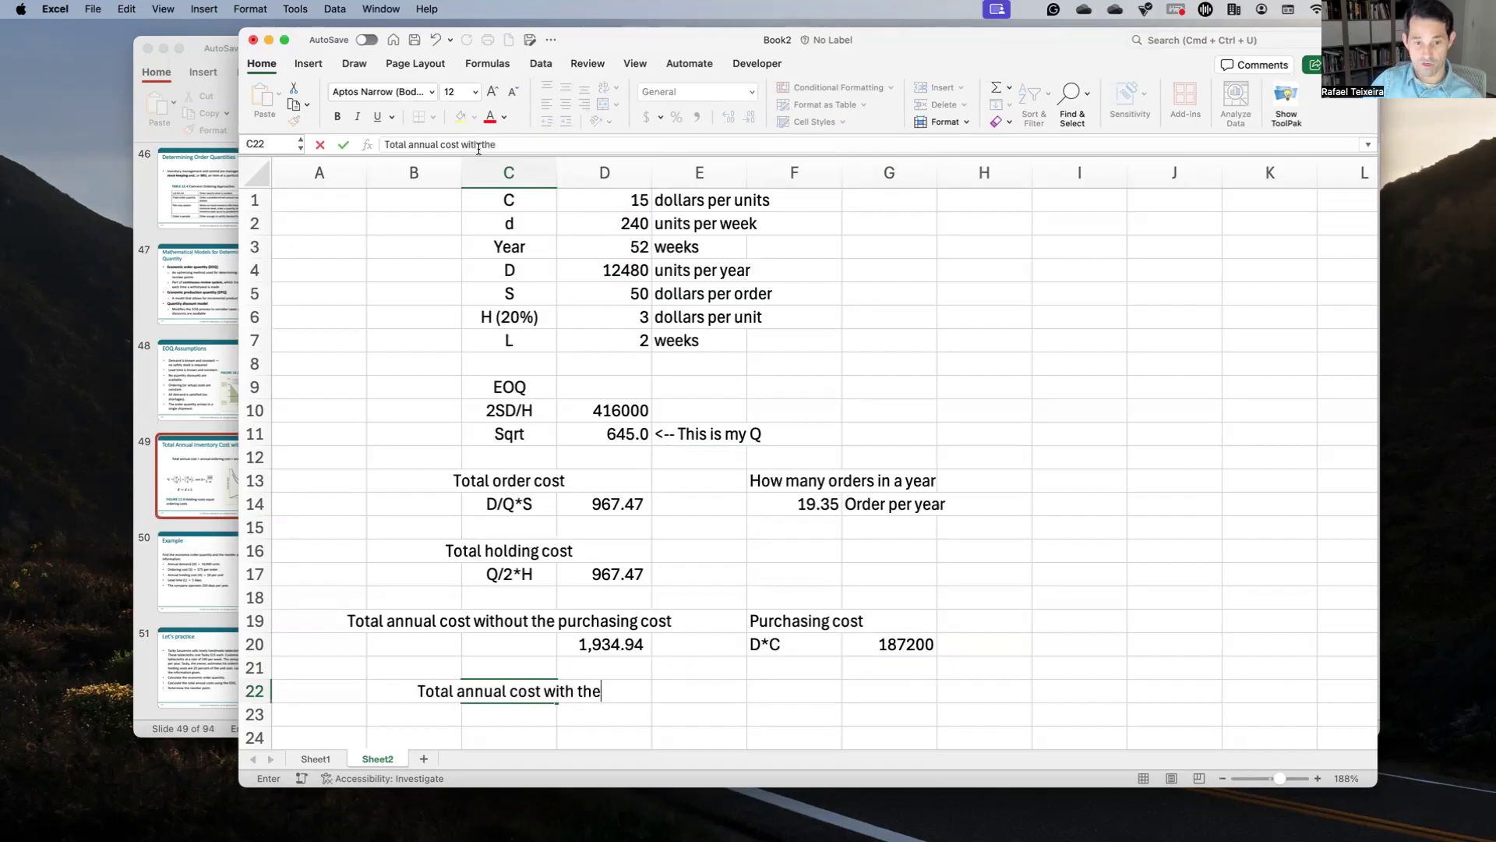
text( purchasing cost)
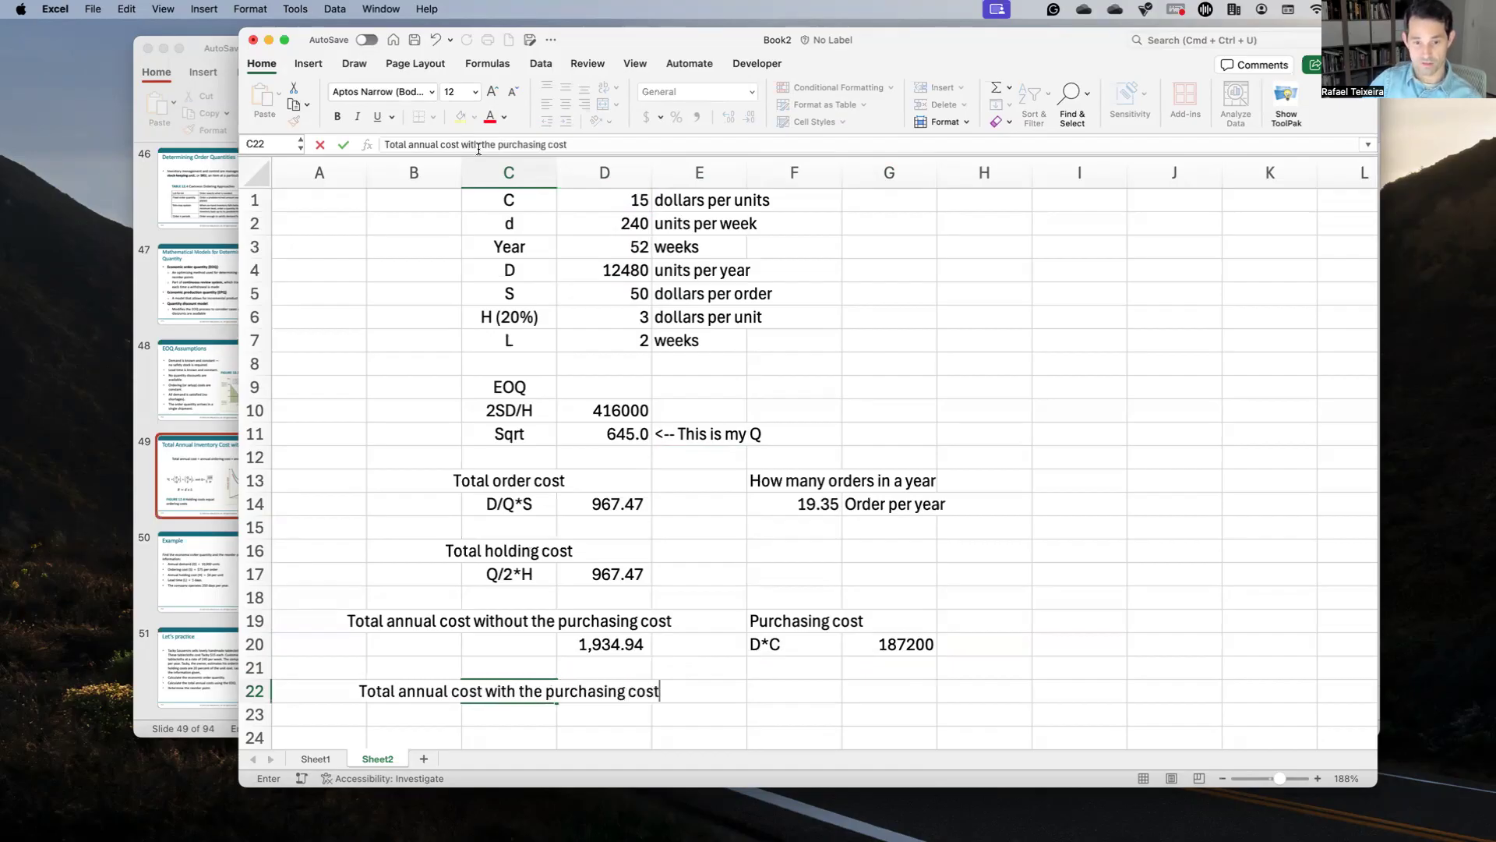
key(Return)
key(Right)
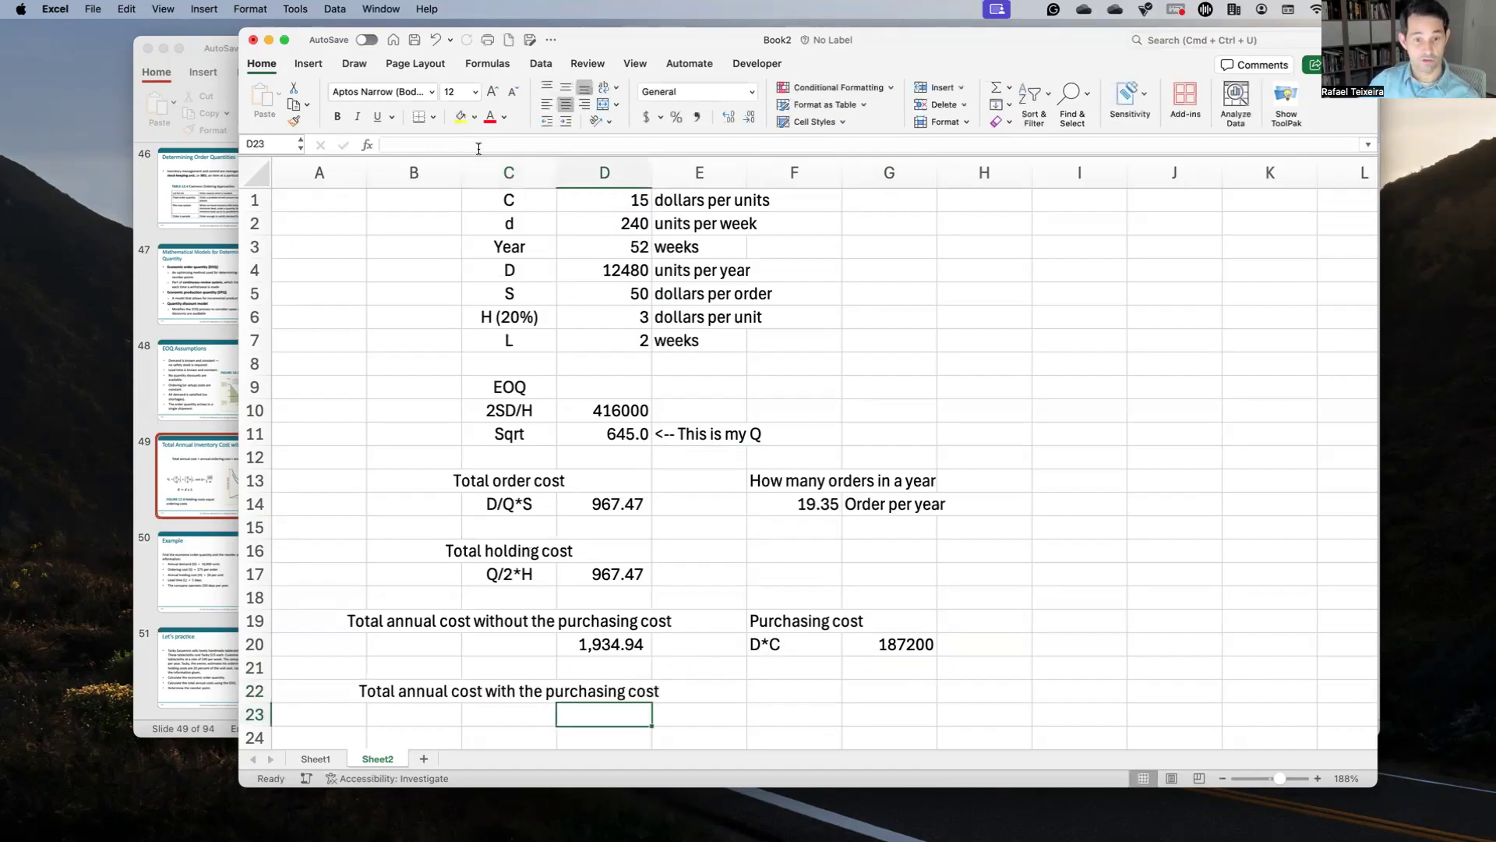
text(=)
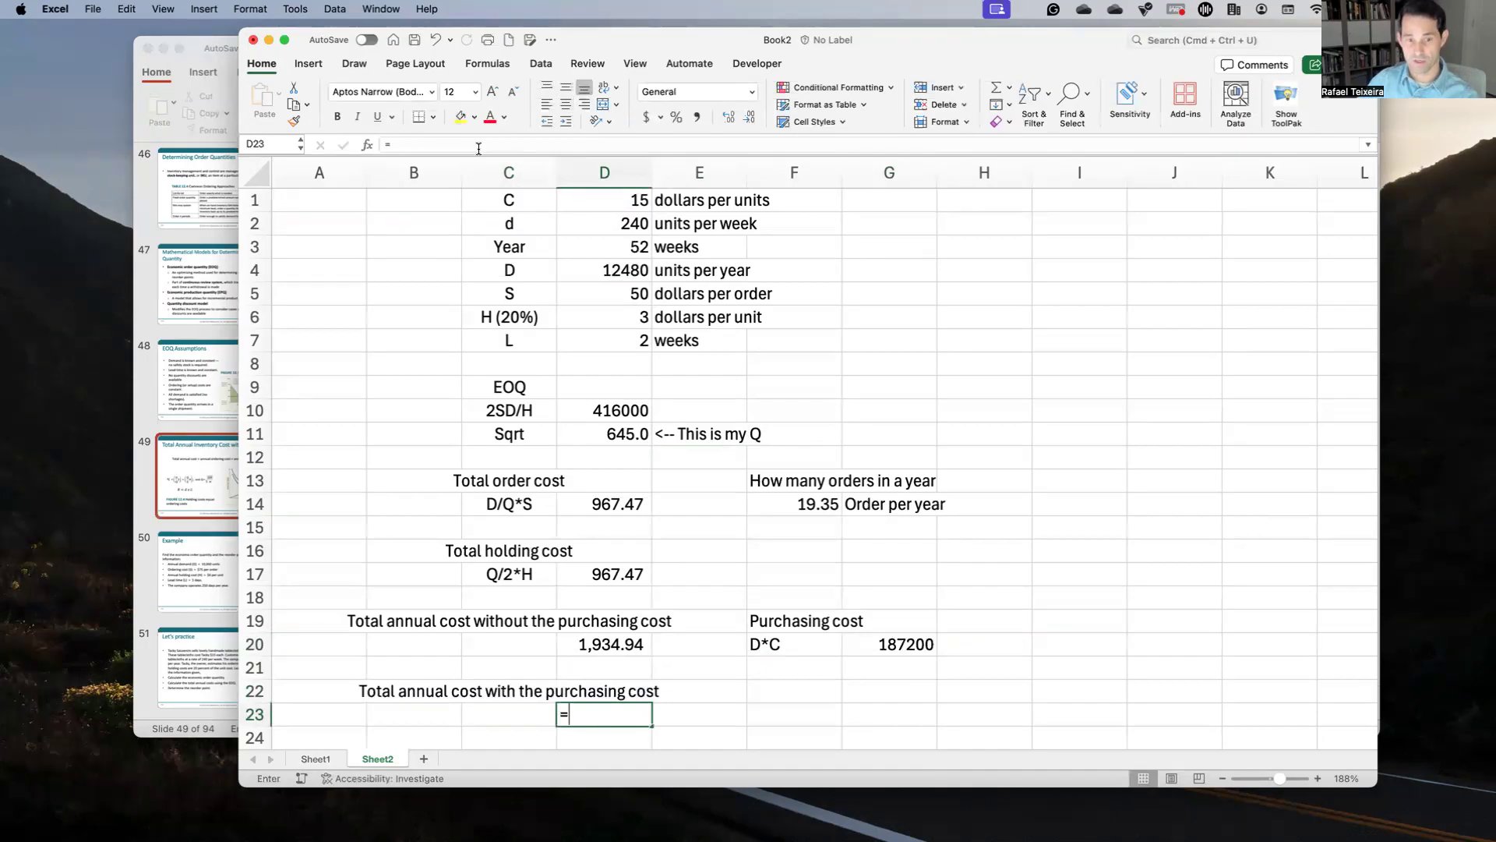
key(Up)
key(Up)
key(Up)
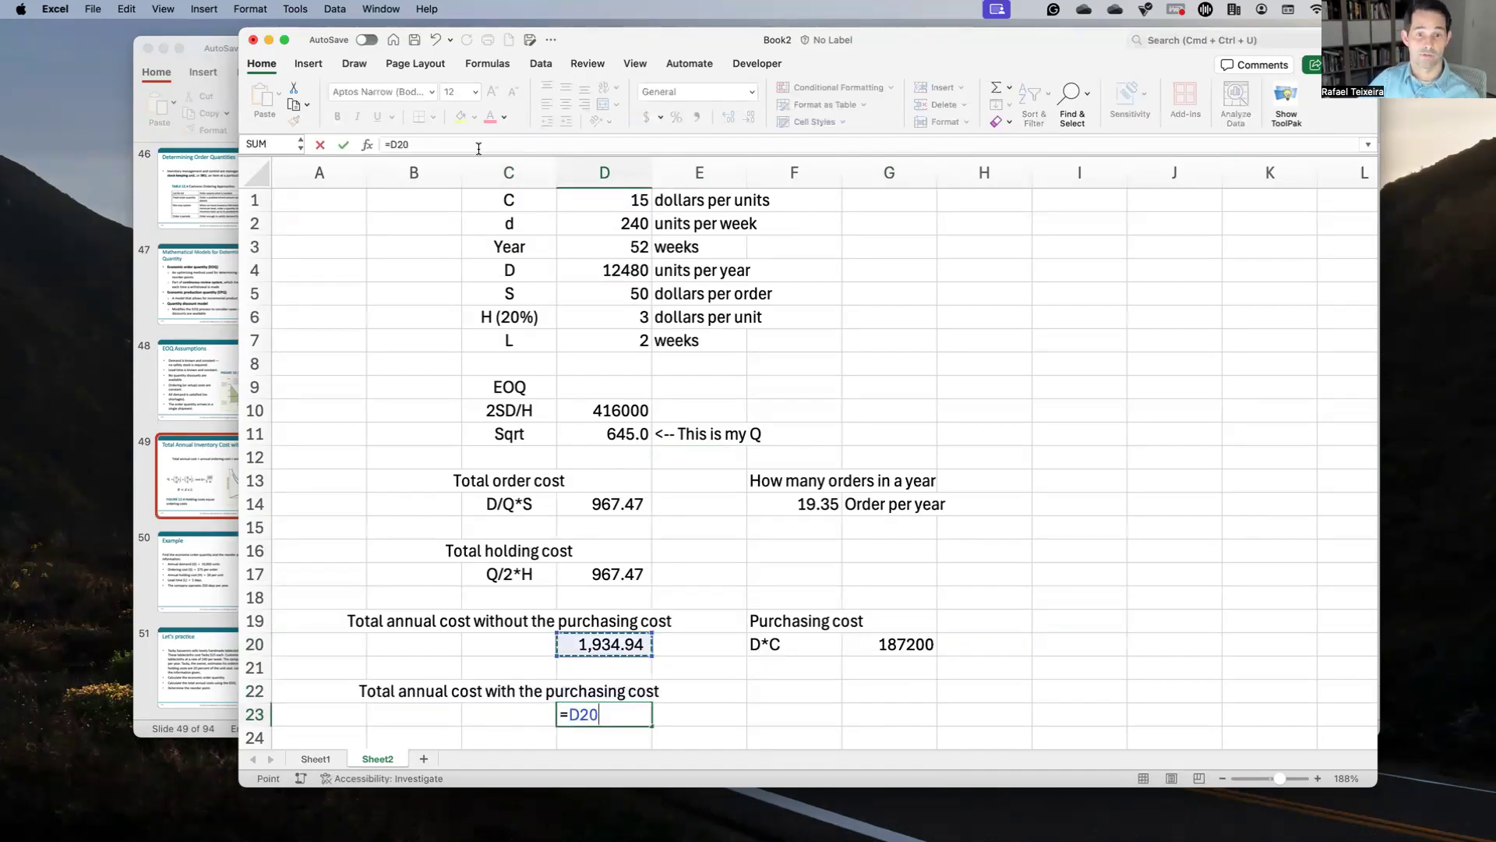
text(+)
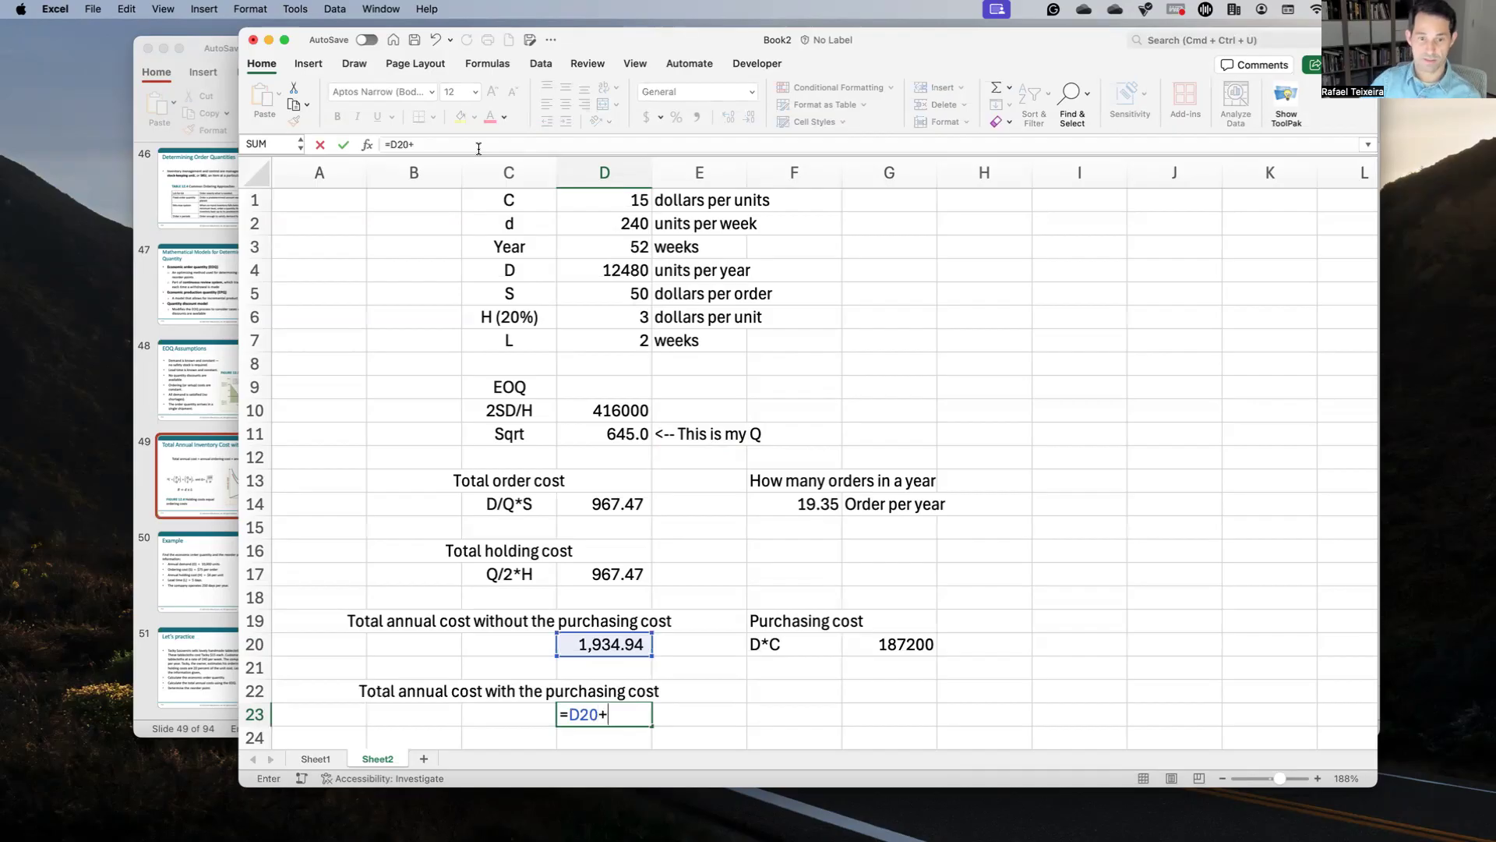
click(872, 635)
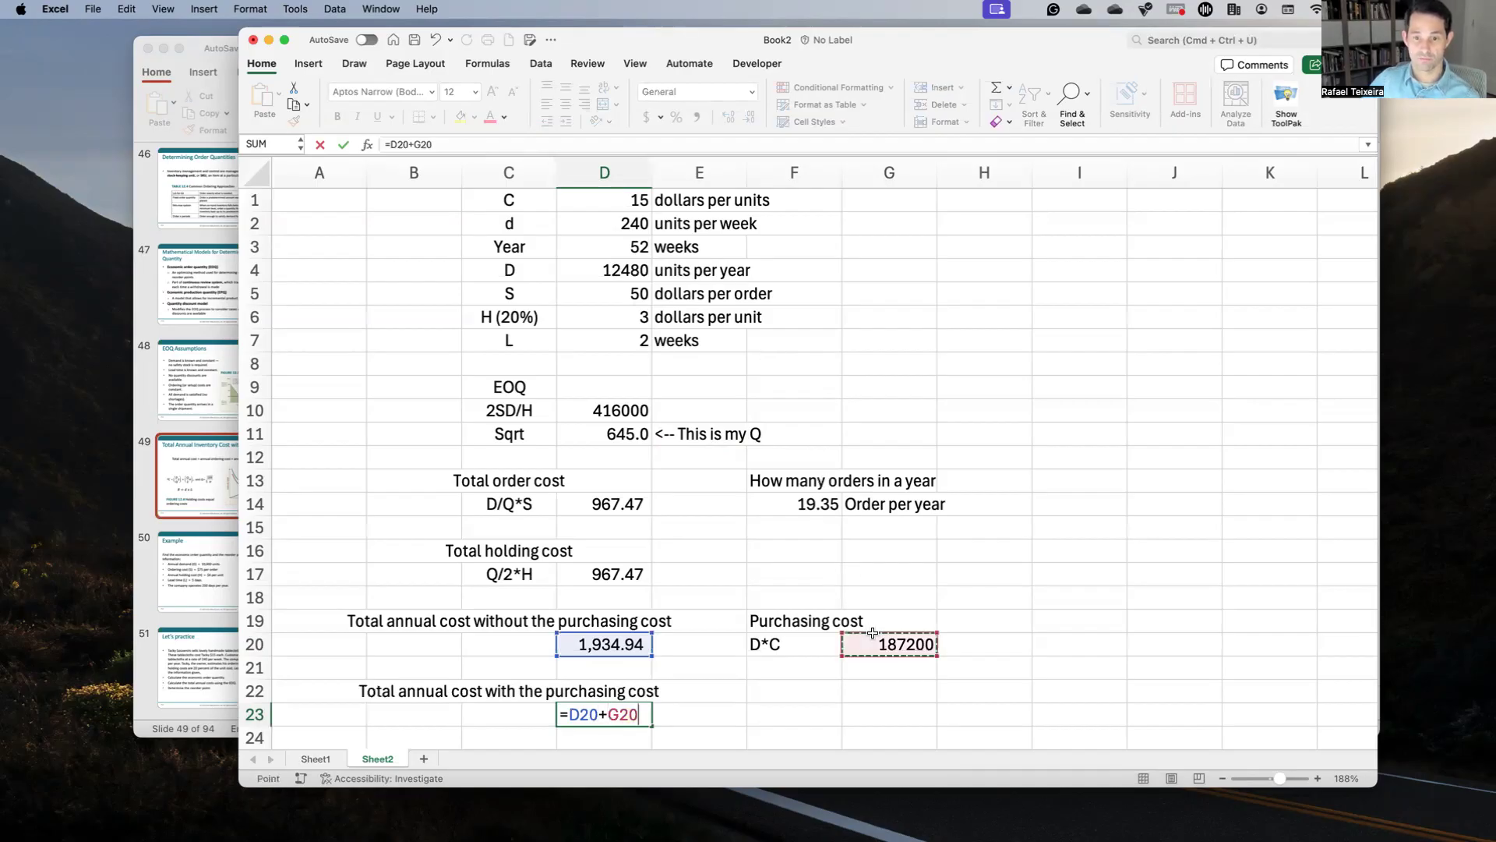
key(Return)
key(Up)
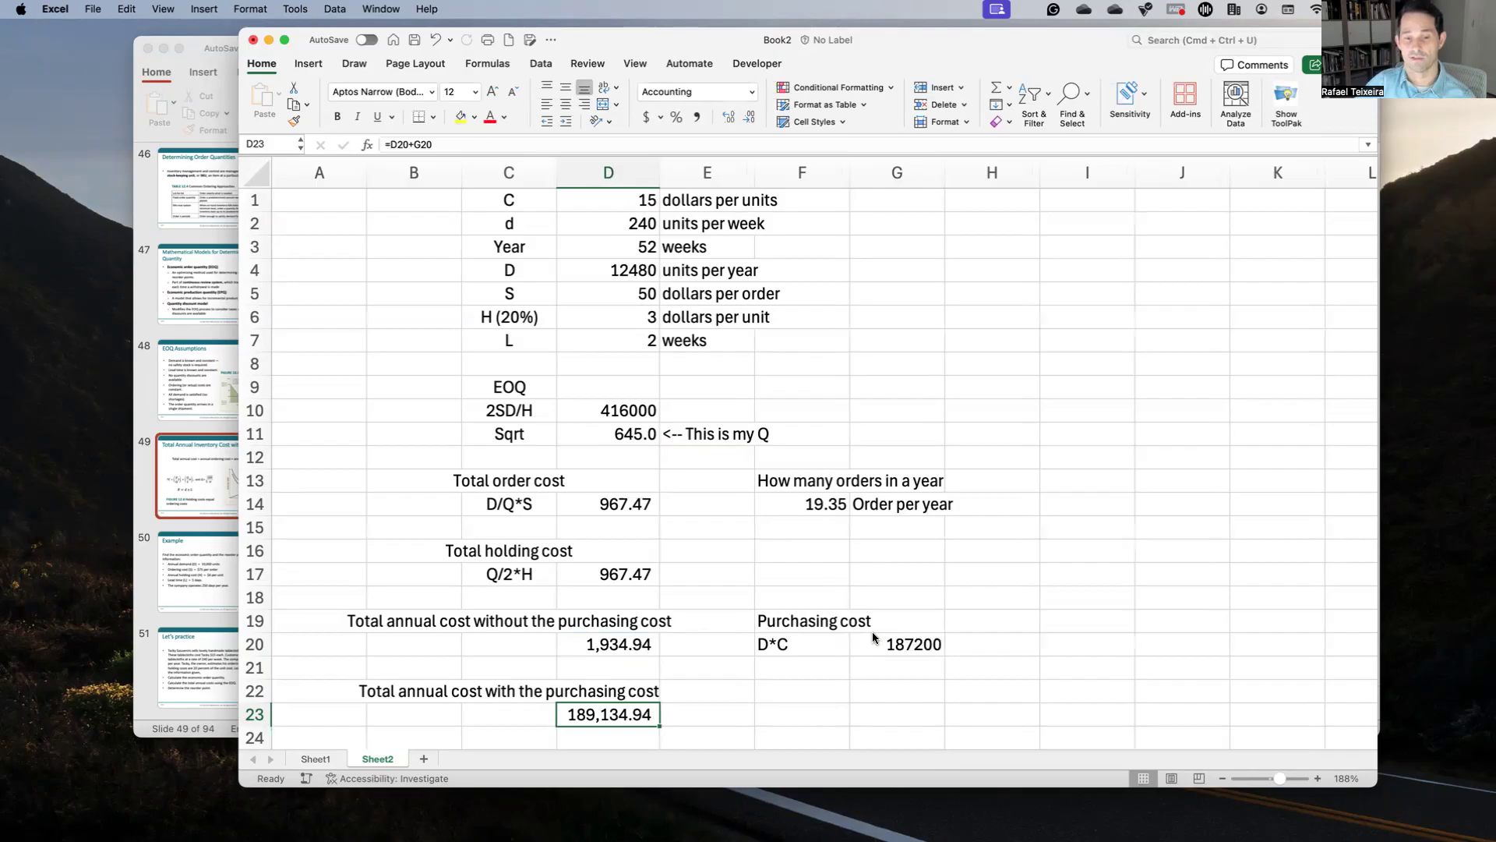
Step: Compare the cost totals with and without the purchasing cost
click(957, 623)
drag(521, 621, 601, 635)
click(601, 628)
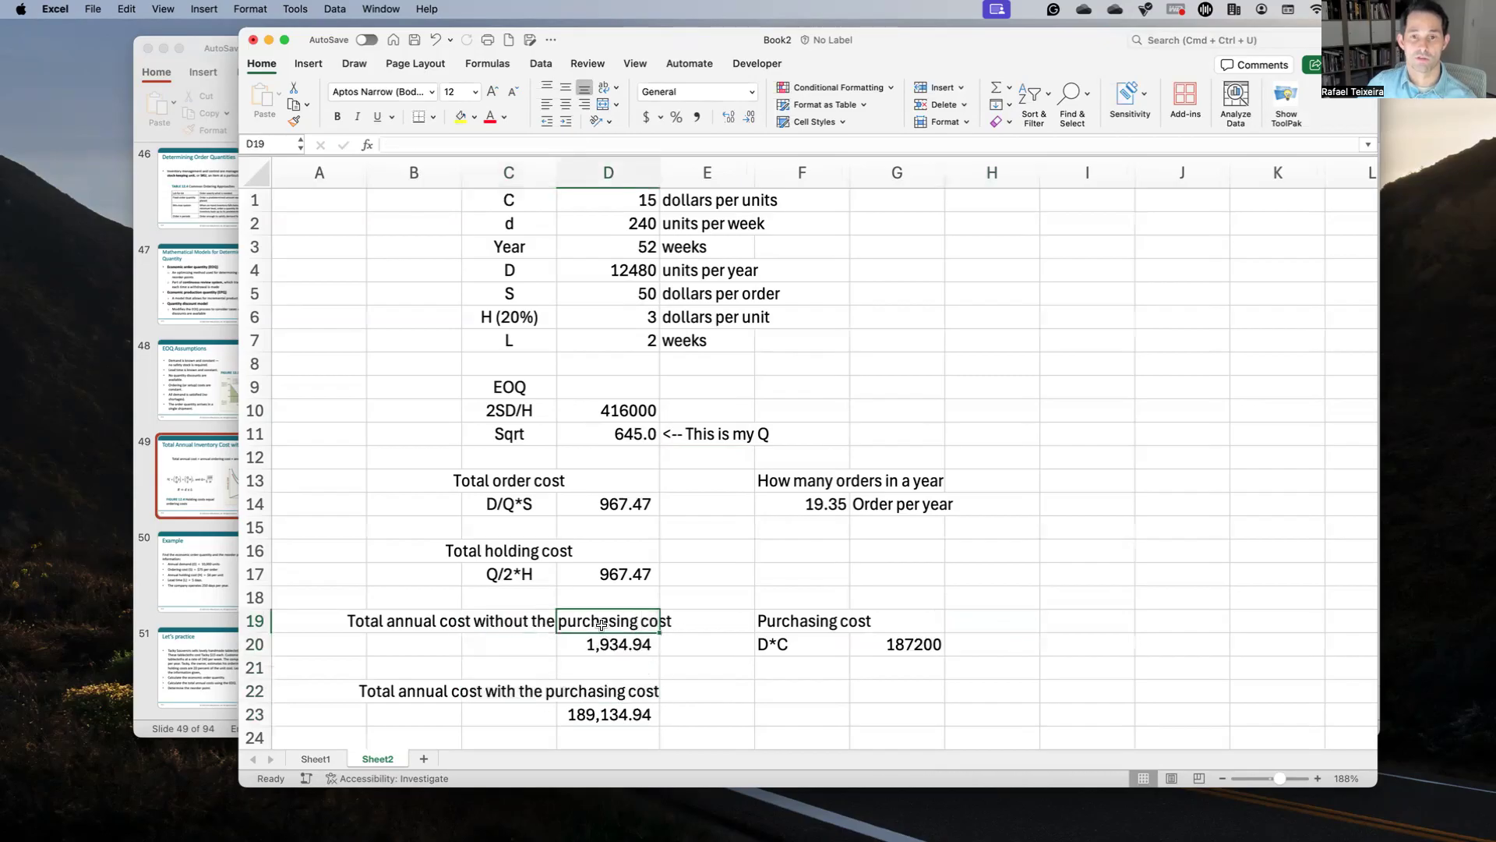
click(613, 697)
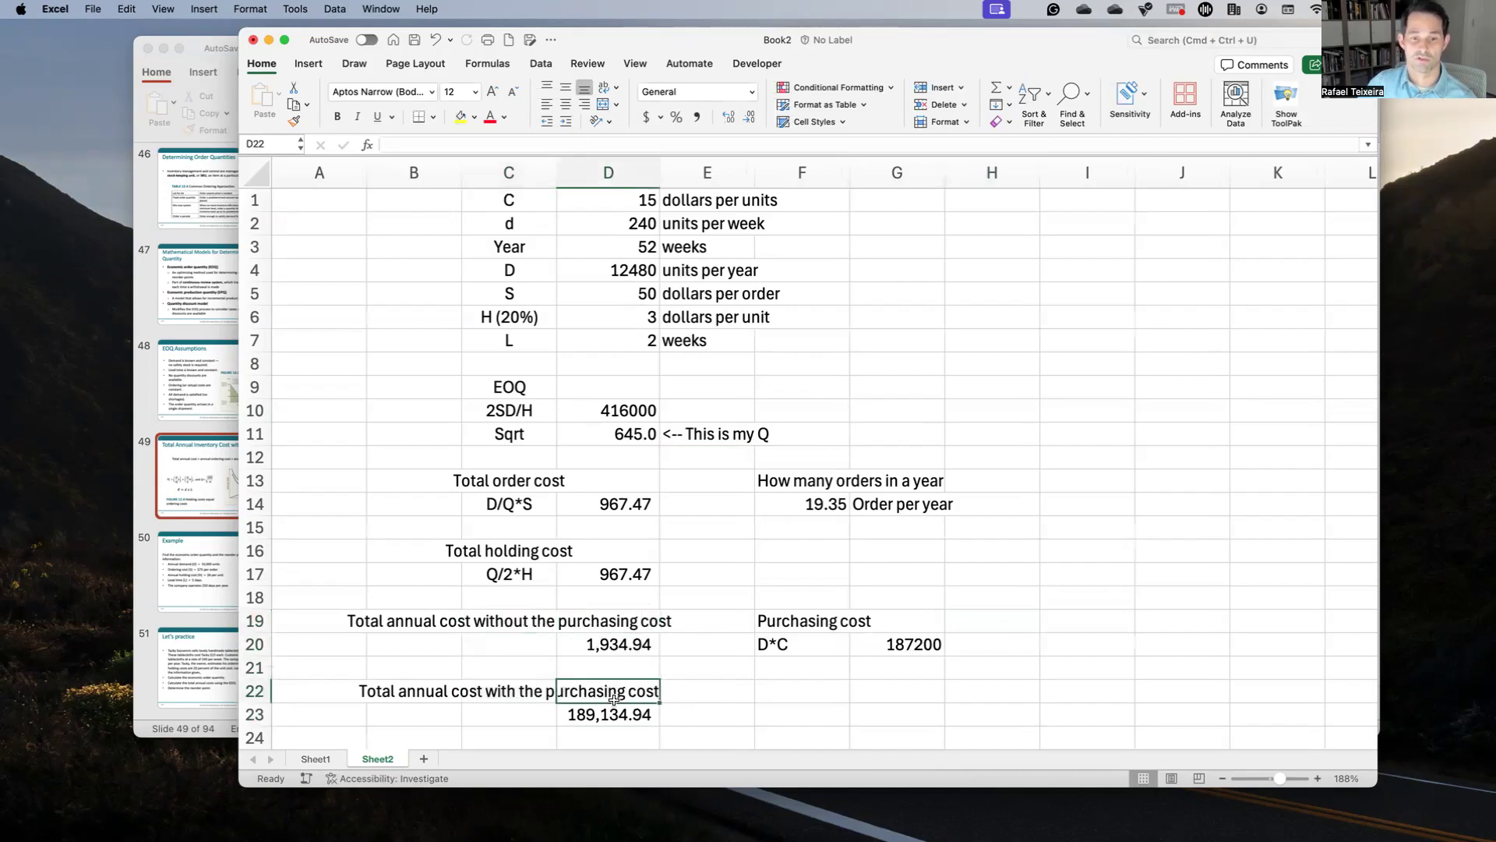
click(1090, 435)
Step: Type 'Reorder point' in I11 with a 'd*L' note in I12
text(Reorder point)
key(Return)
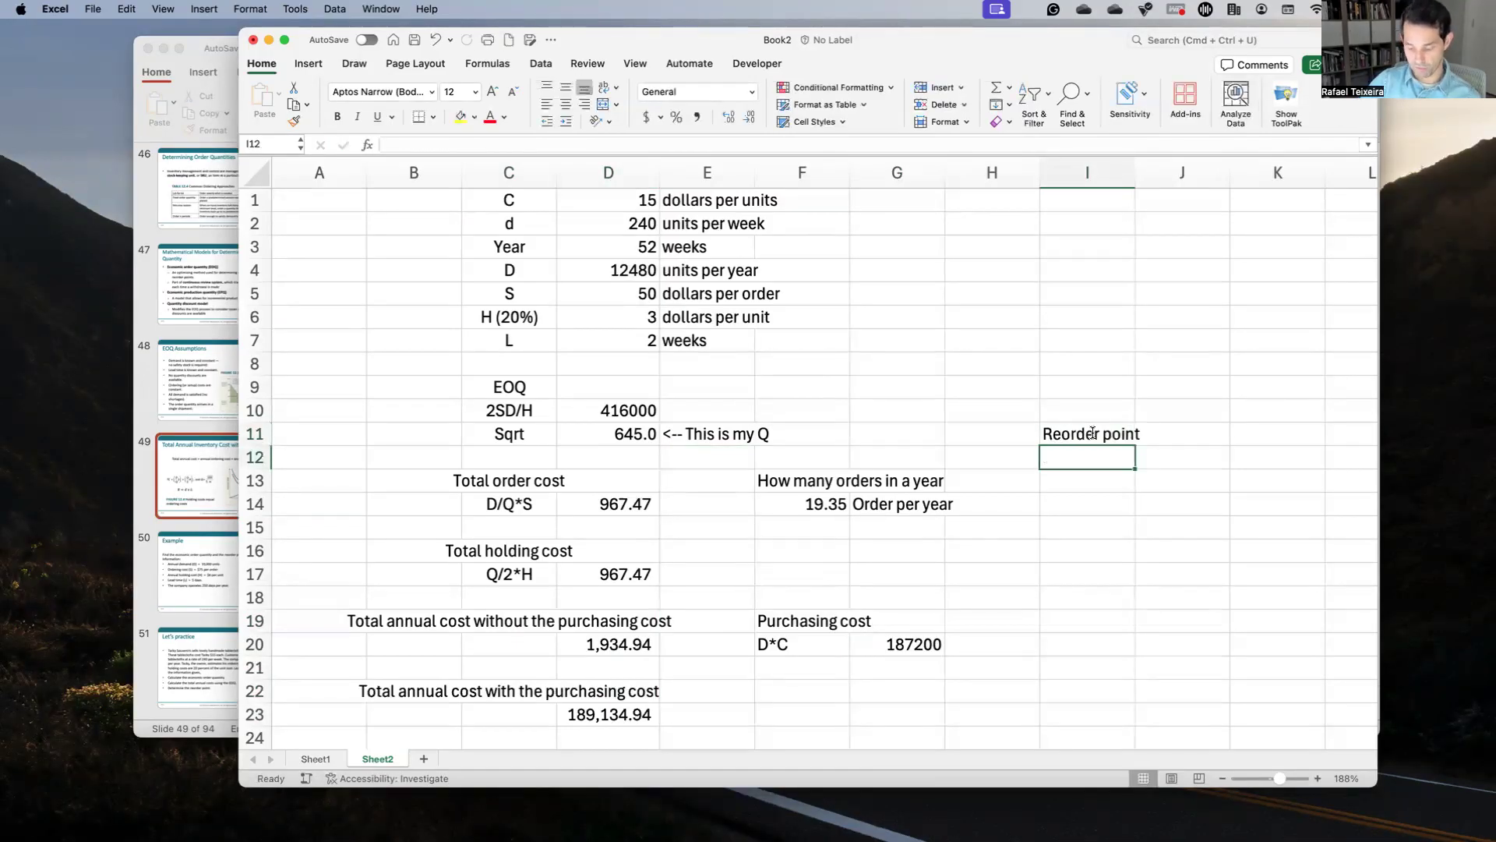
text(d)
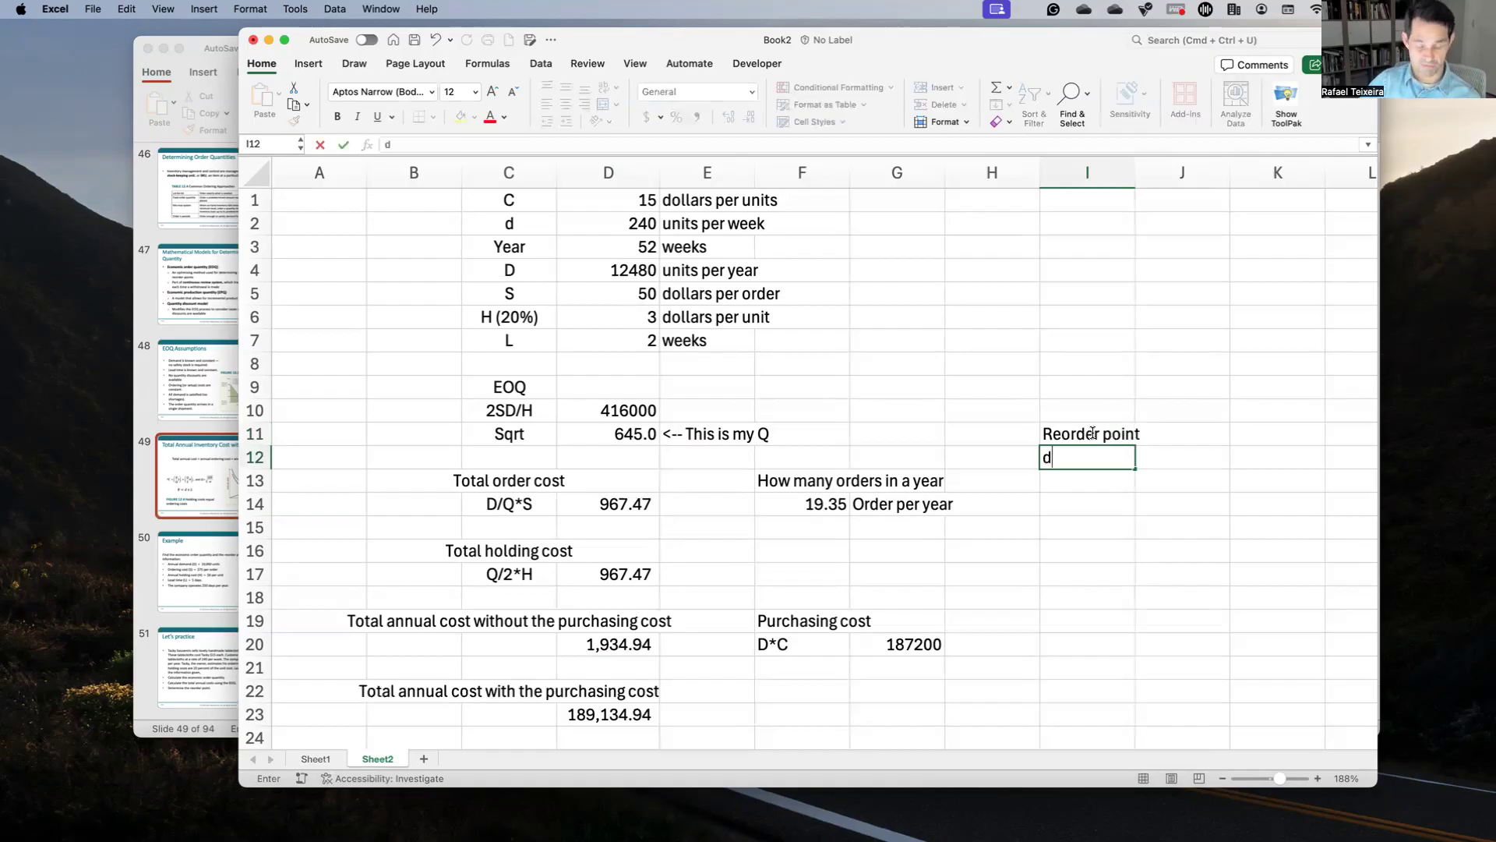
text(*L)
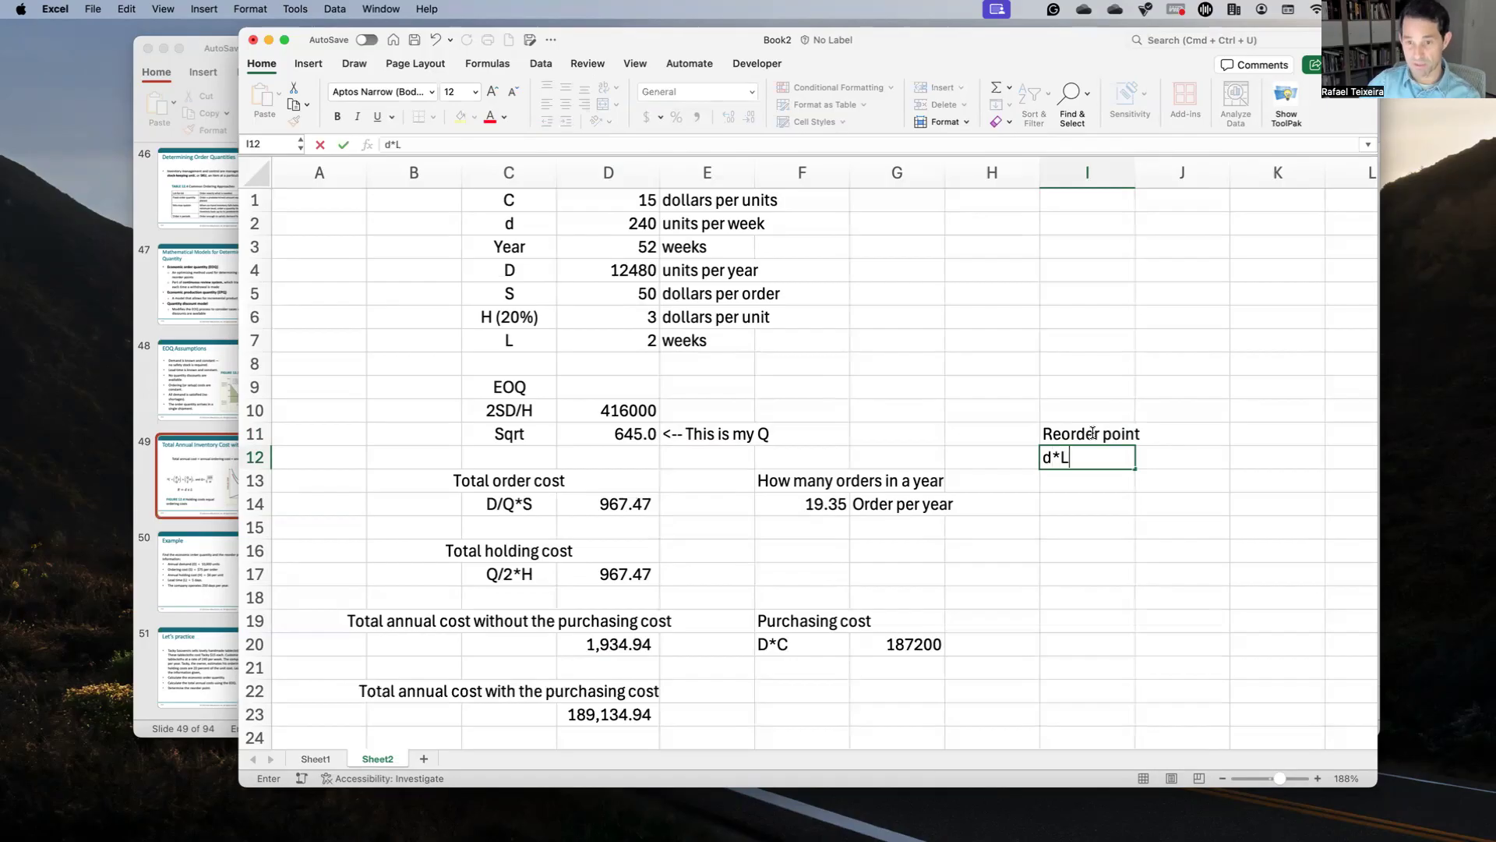
key(Return)
click(1093, 433)
key(Right)
key(Down)
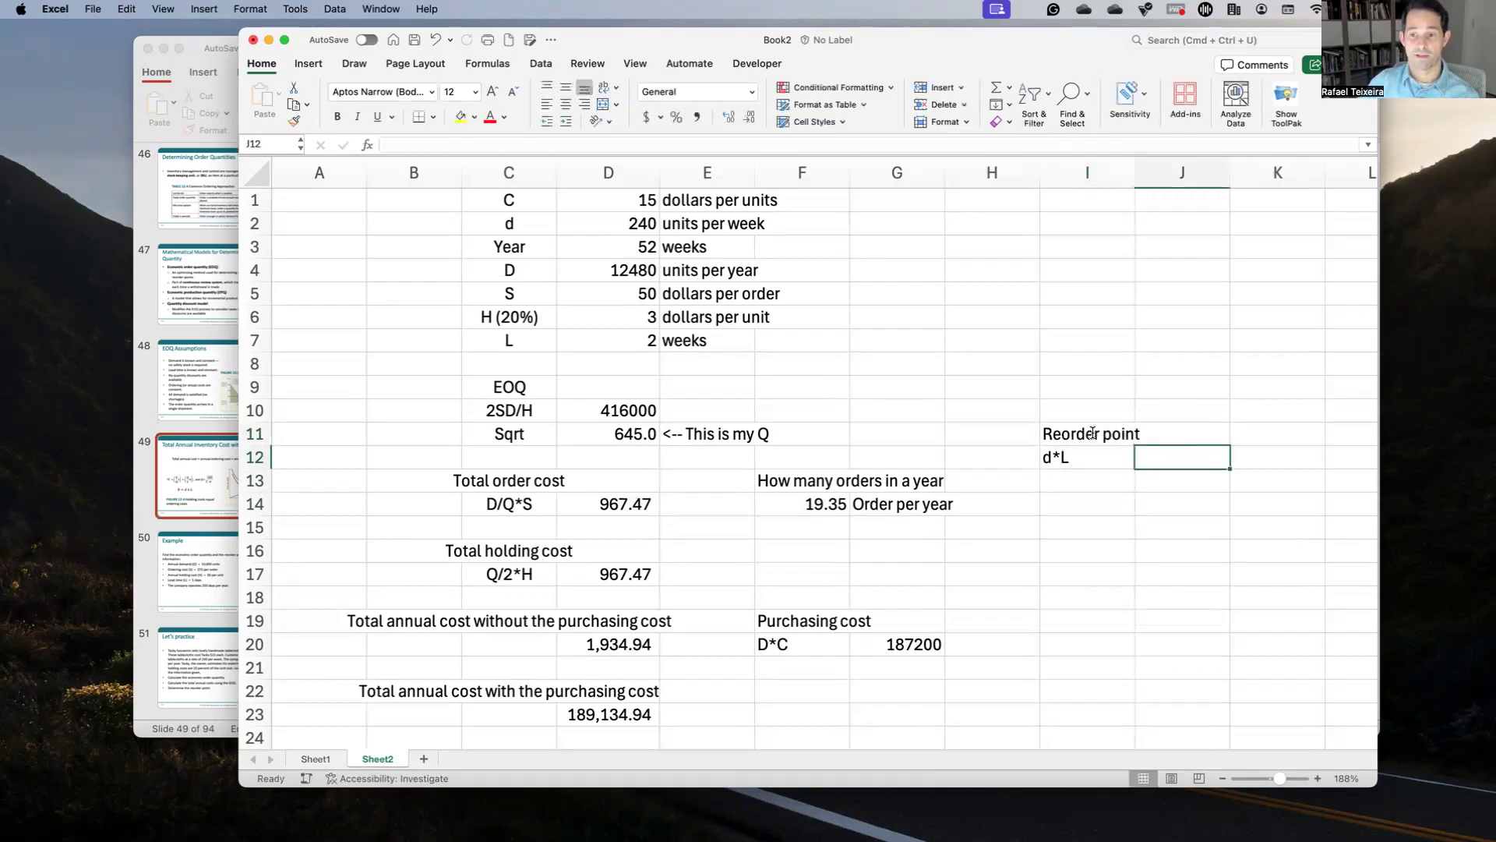
Step: Enter =D2*D7 in J12, weekly demand times lead time, giving 480
drag(583, 223, 670, 230)
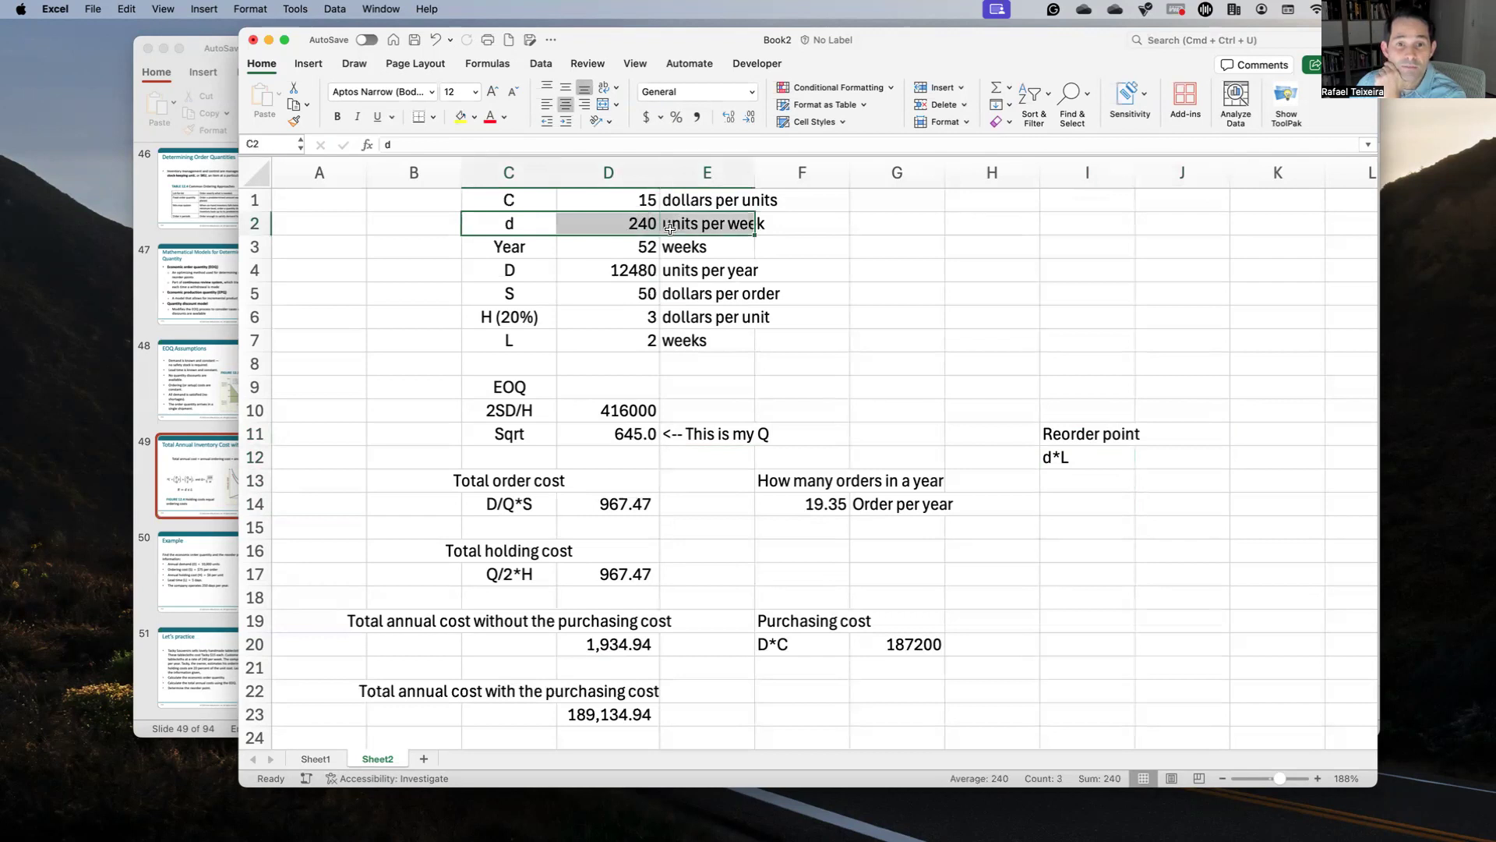
drag(529, 340, 655, 335)
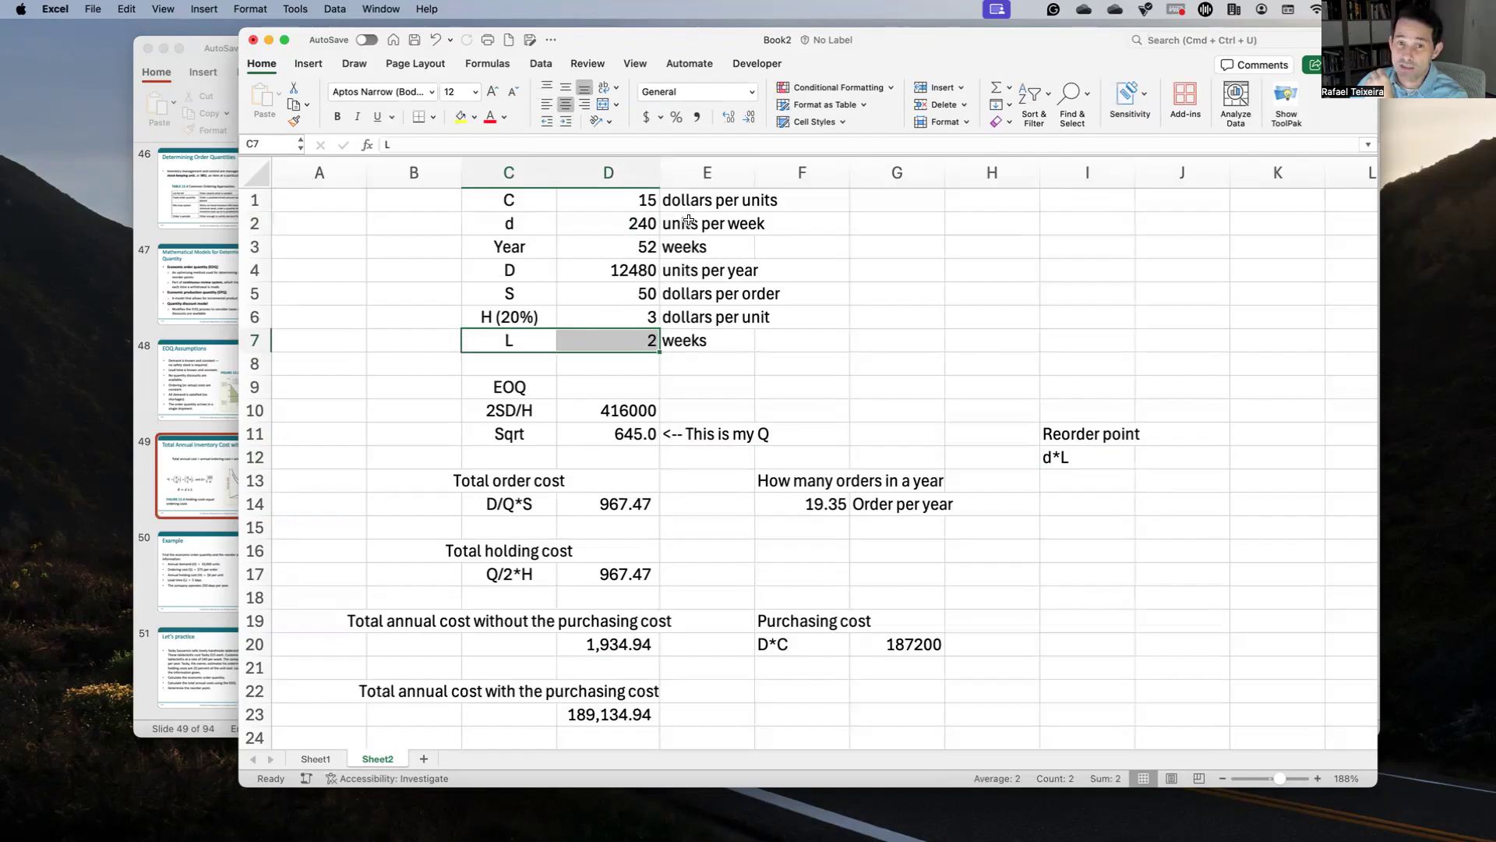
click(1167, 461)
text(=)
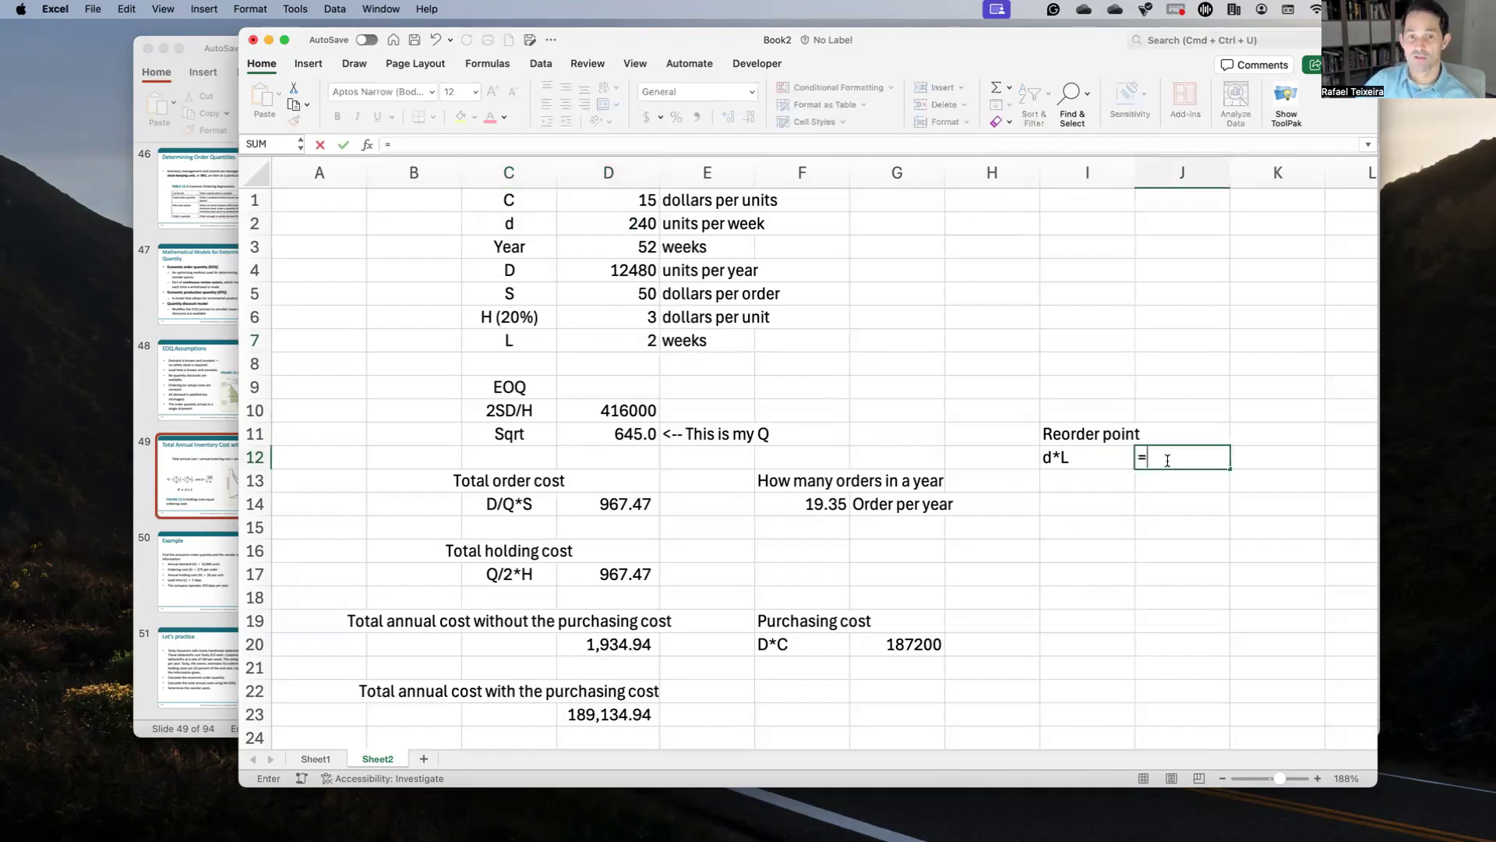
click(648, 224)
text(*)
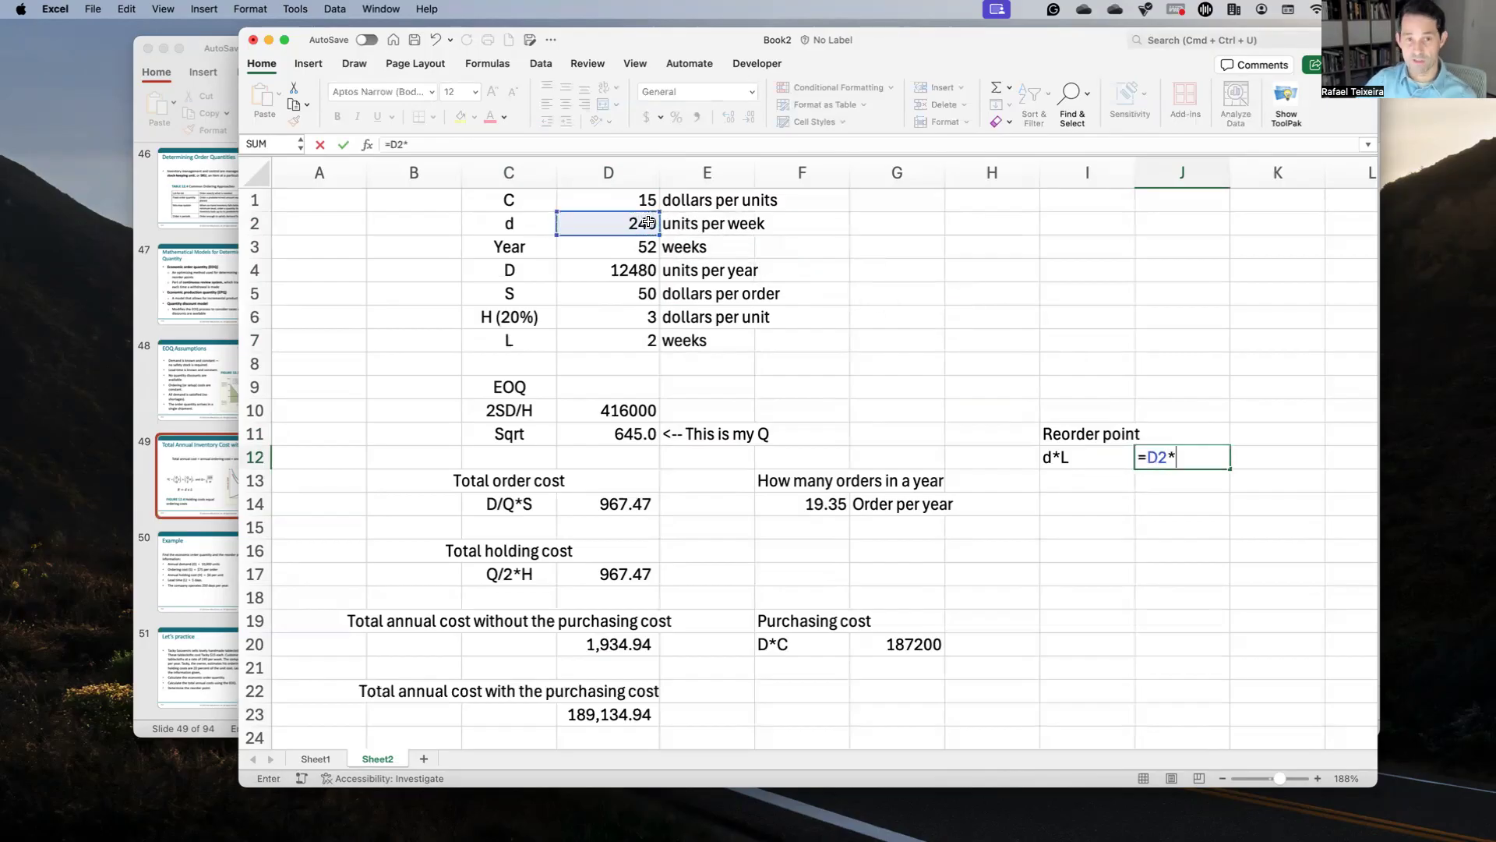
click(645, 336)
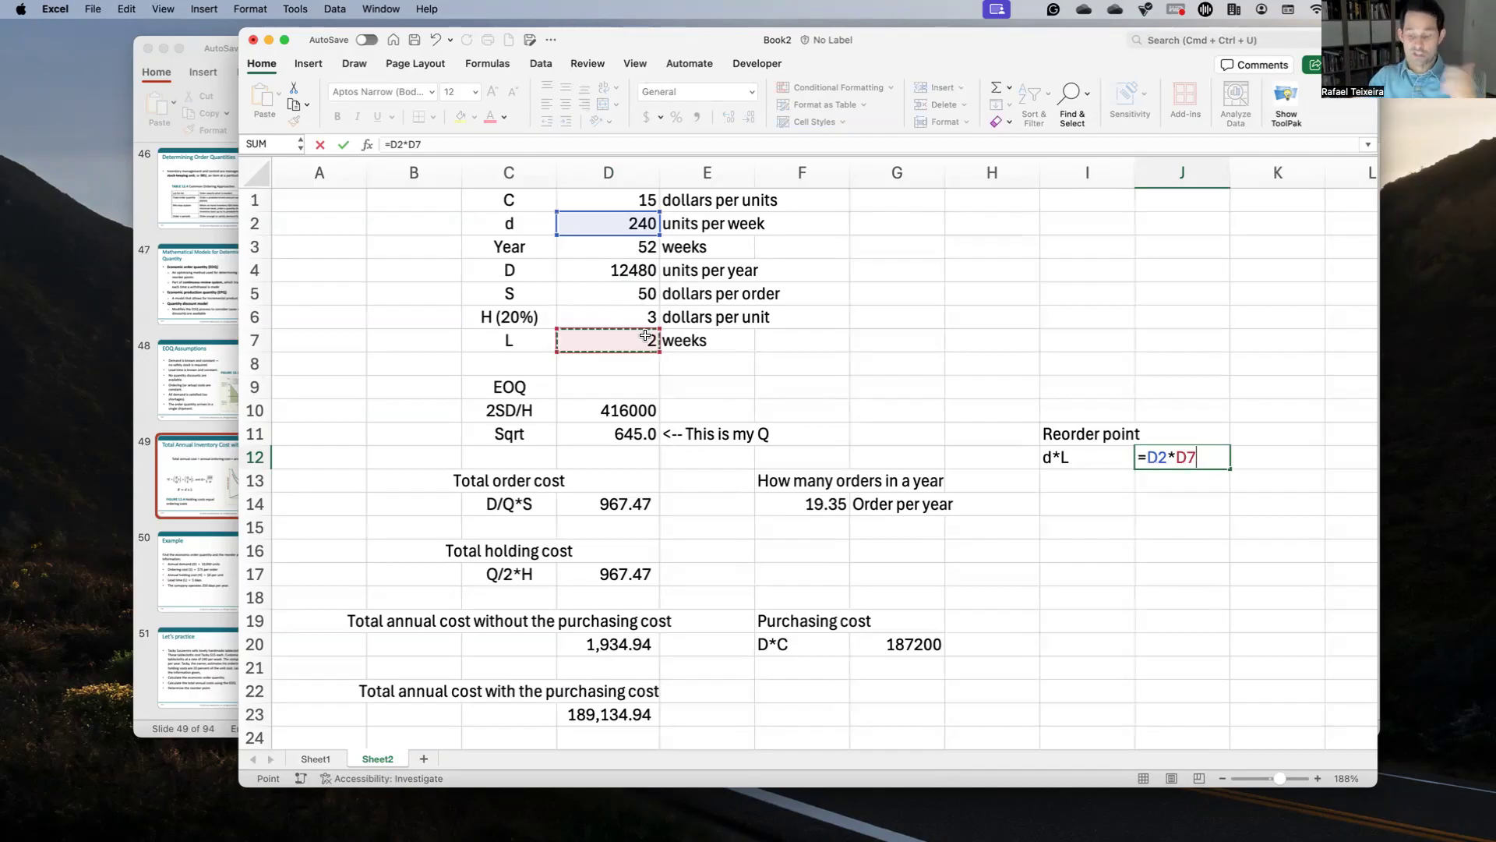
key(Return)
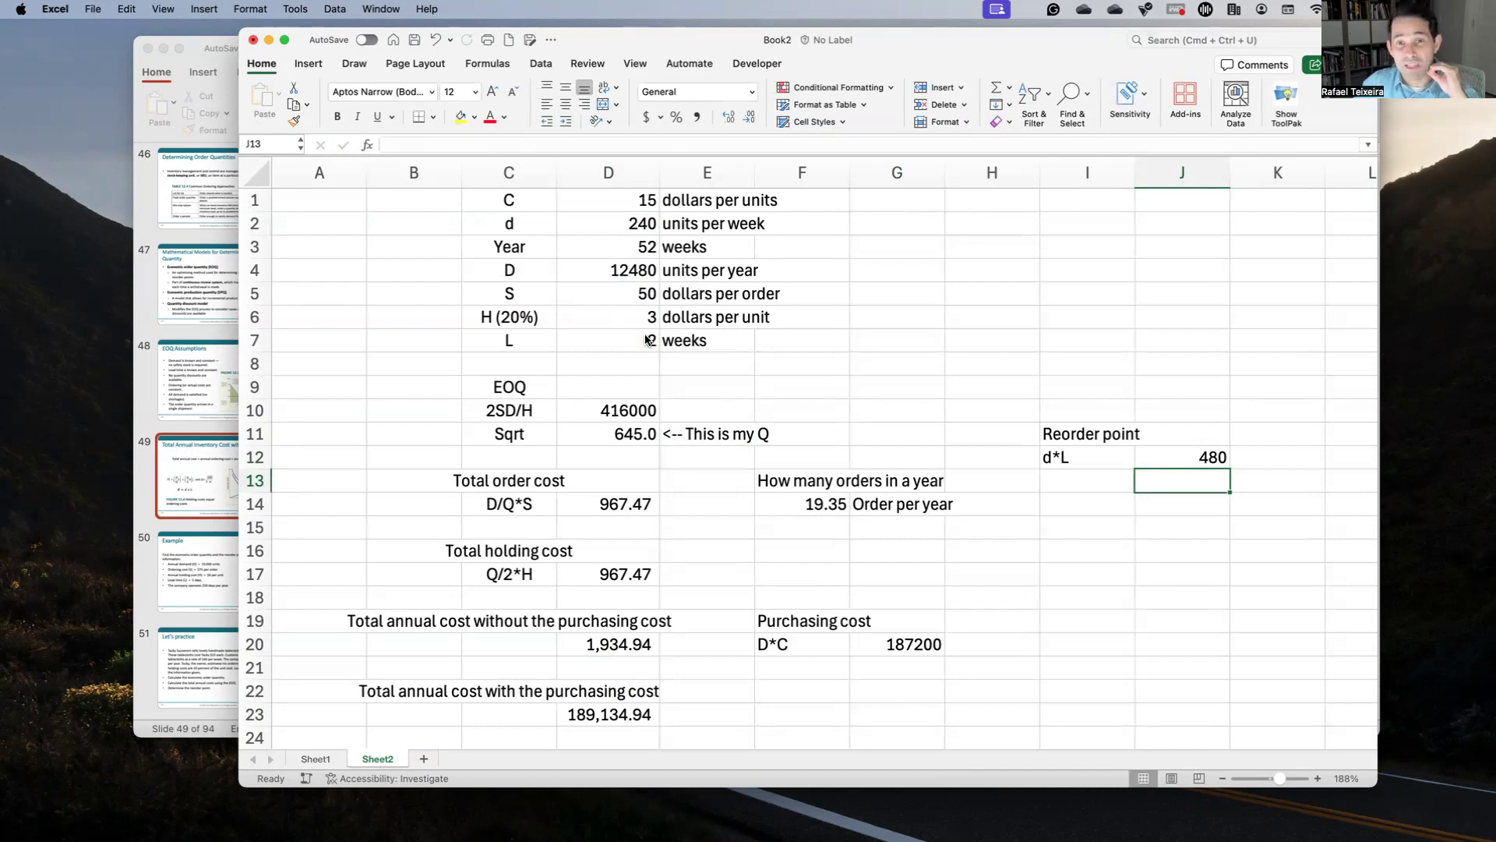
click(627, 444)
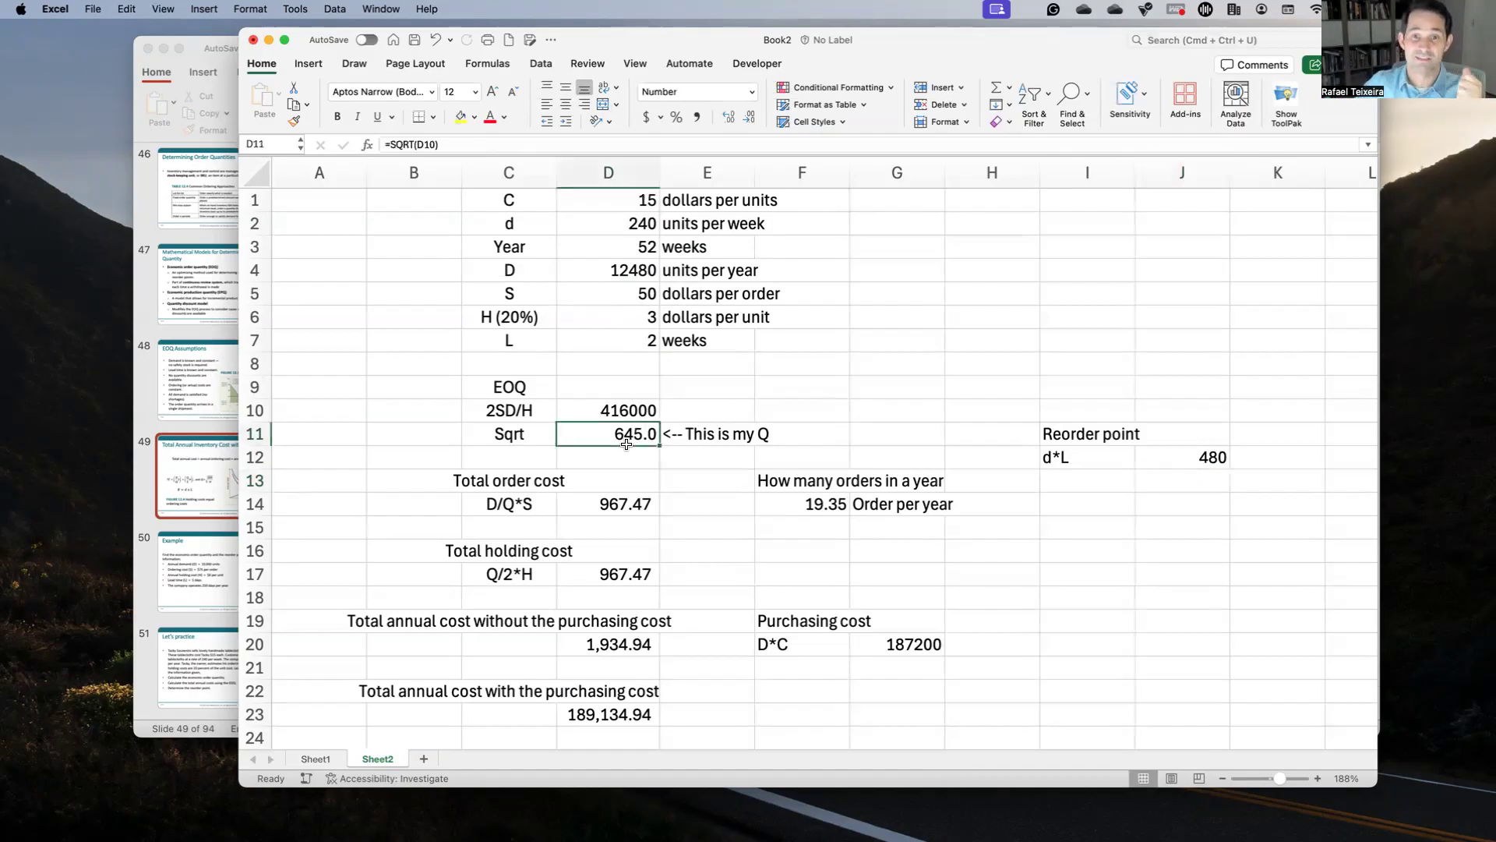